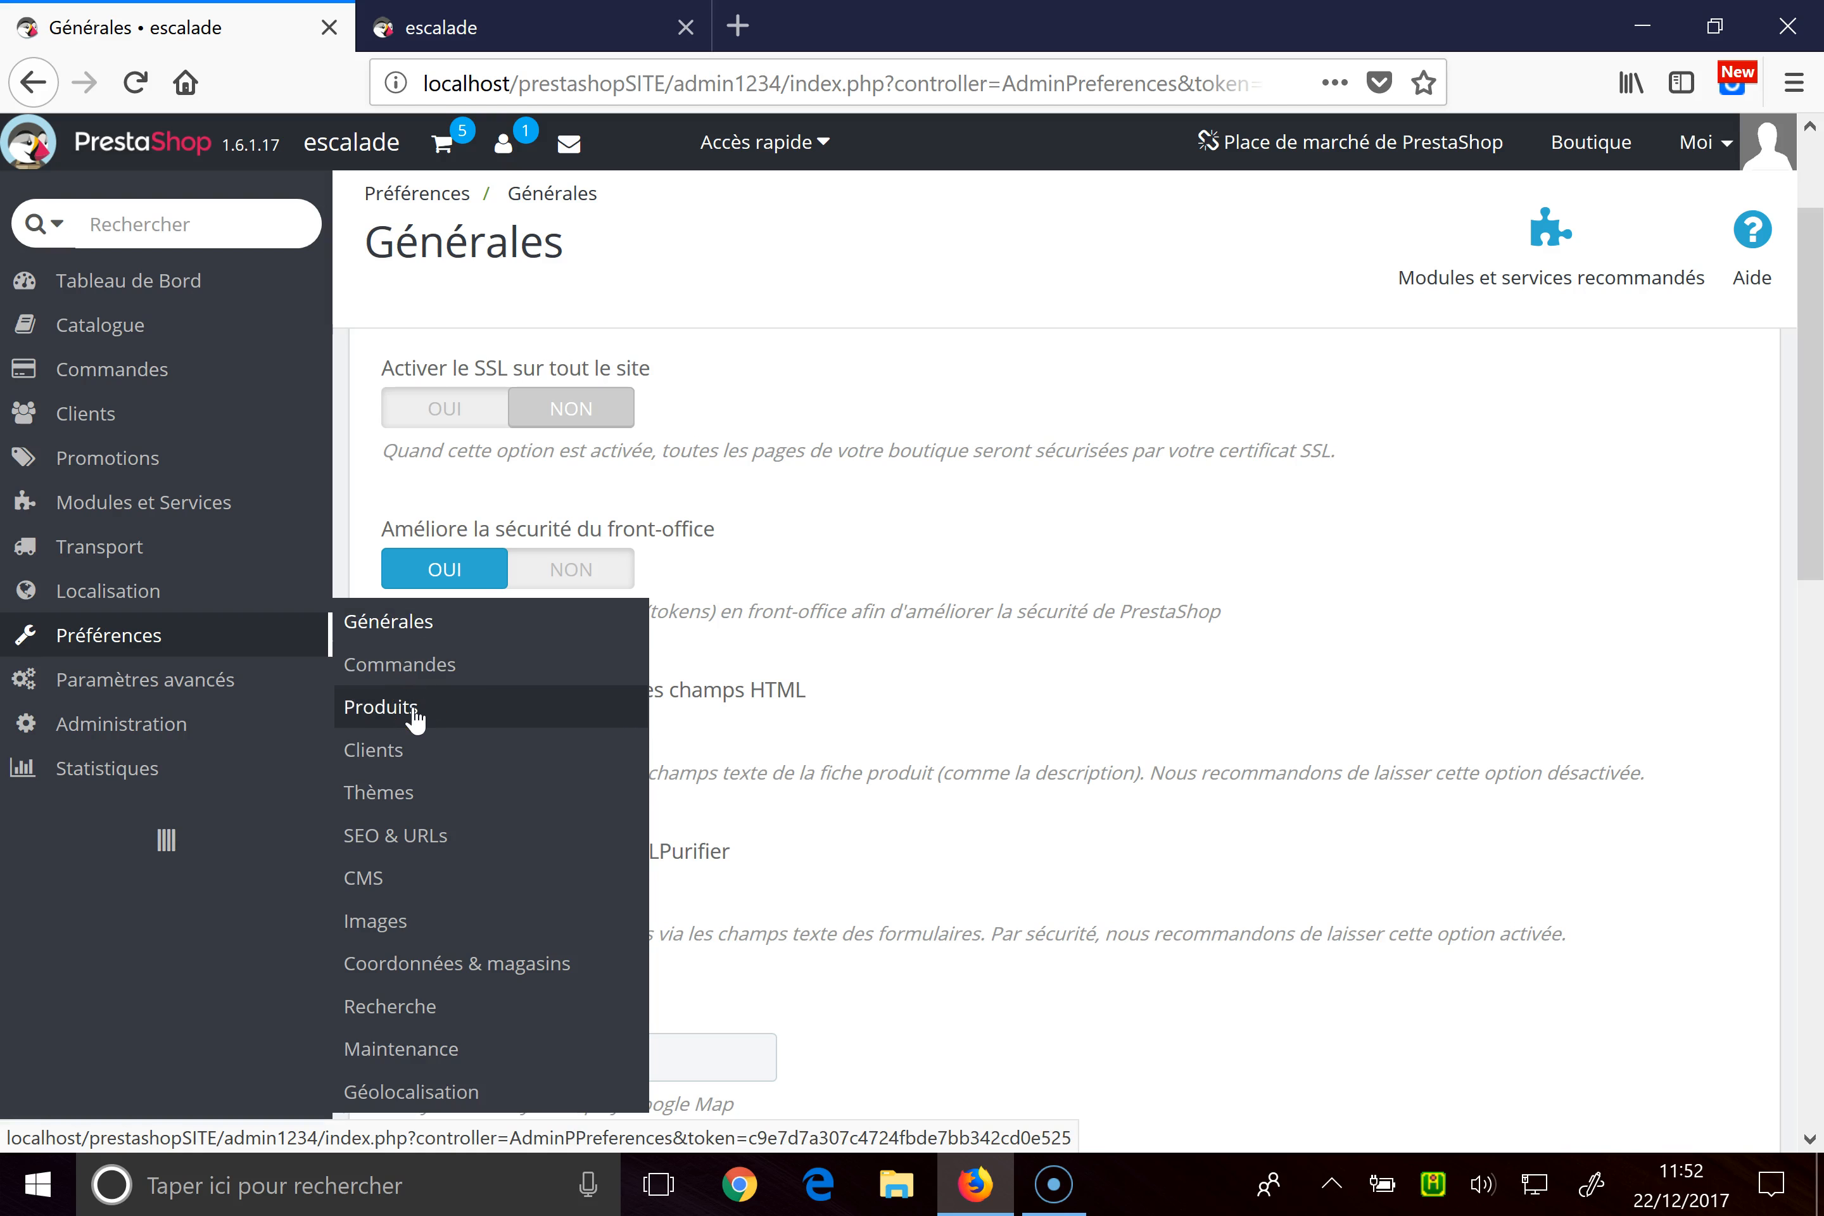
# Step: Open the product preferences (Produits) and save the general product settings
pyautogui.click(416, 718)
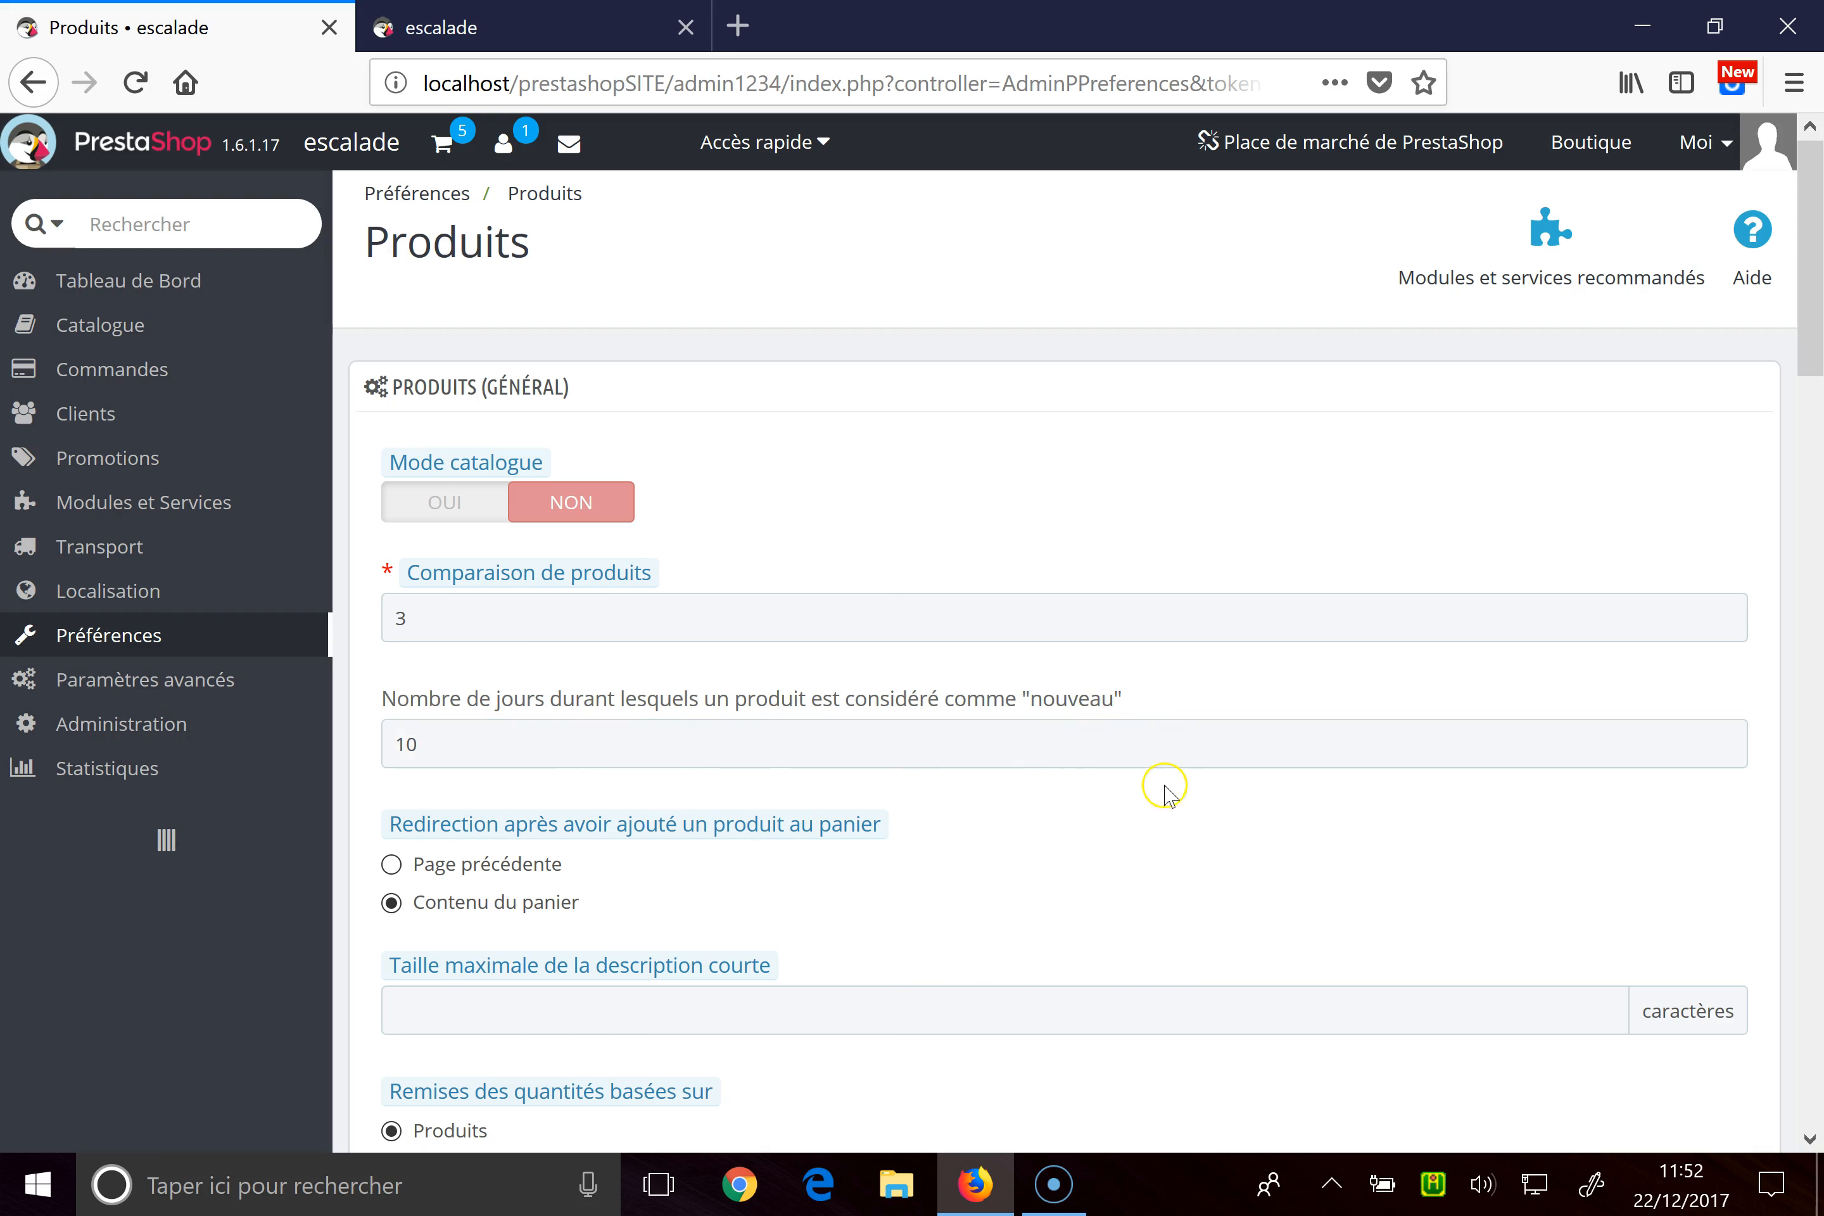
pyautogui.scroll(-6, 1163, 788)
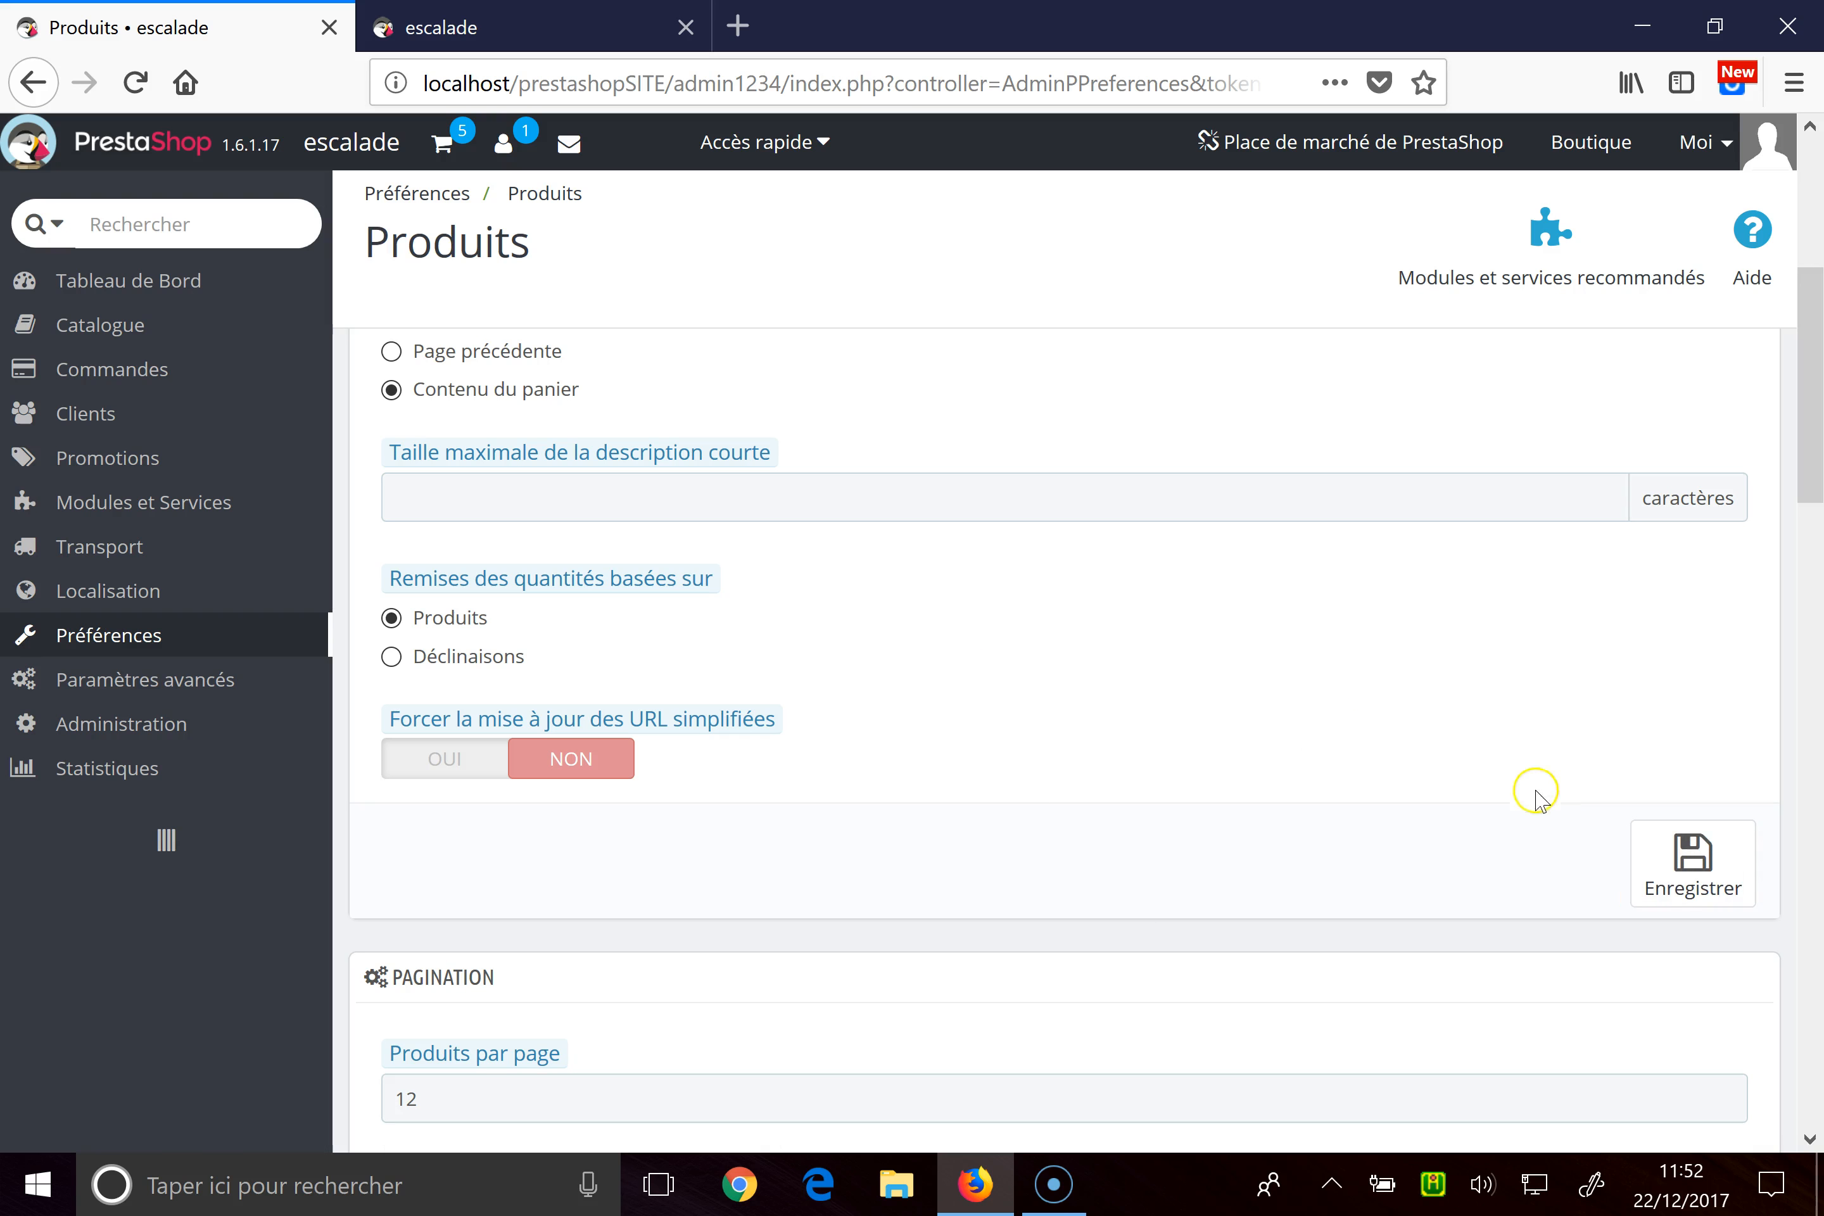
pyautogui.click(1706, 863)
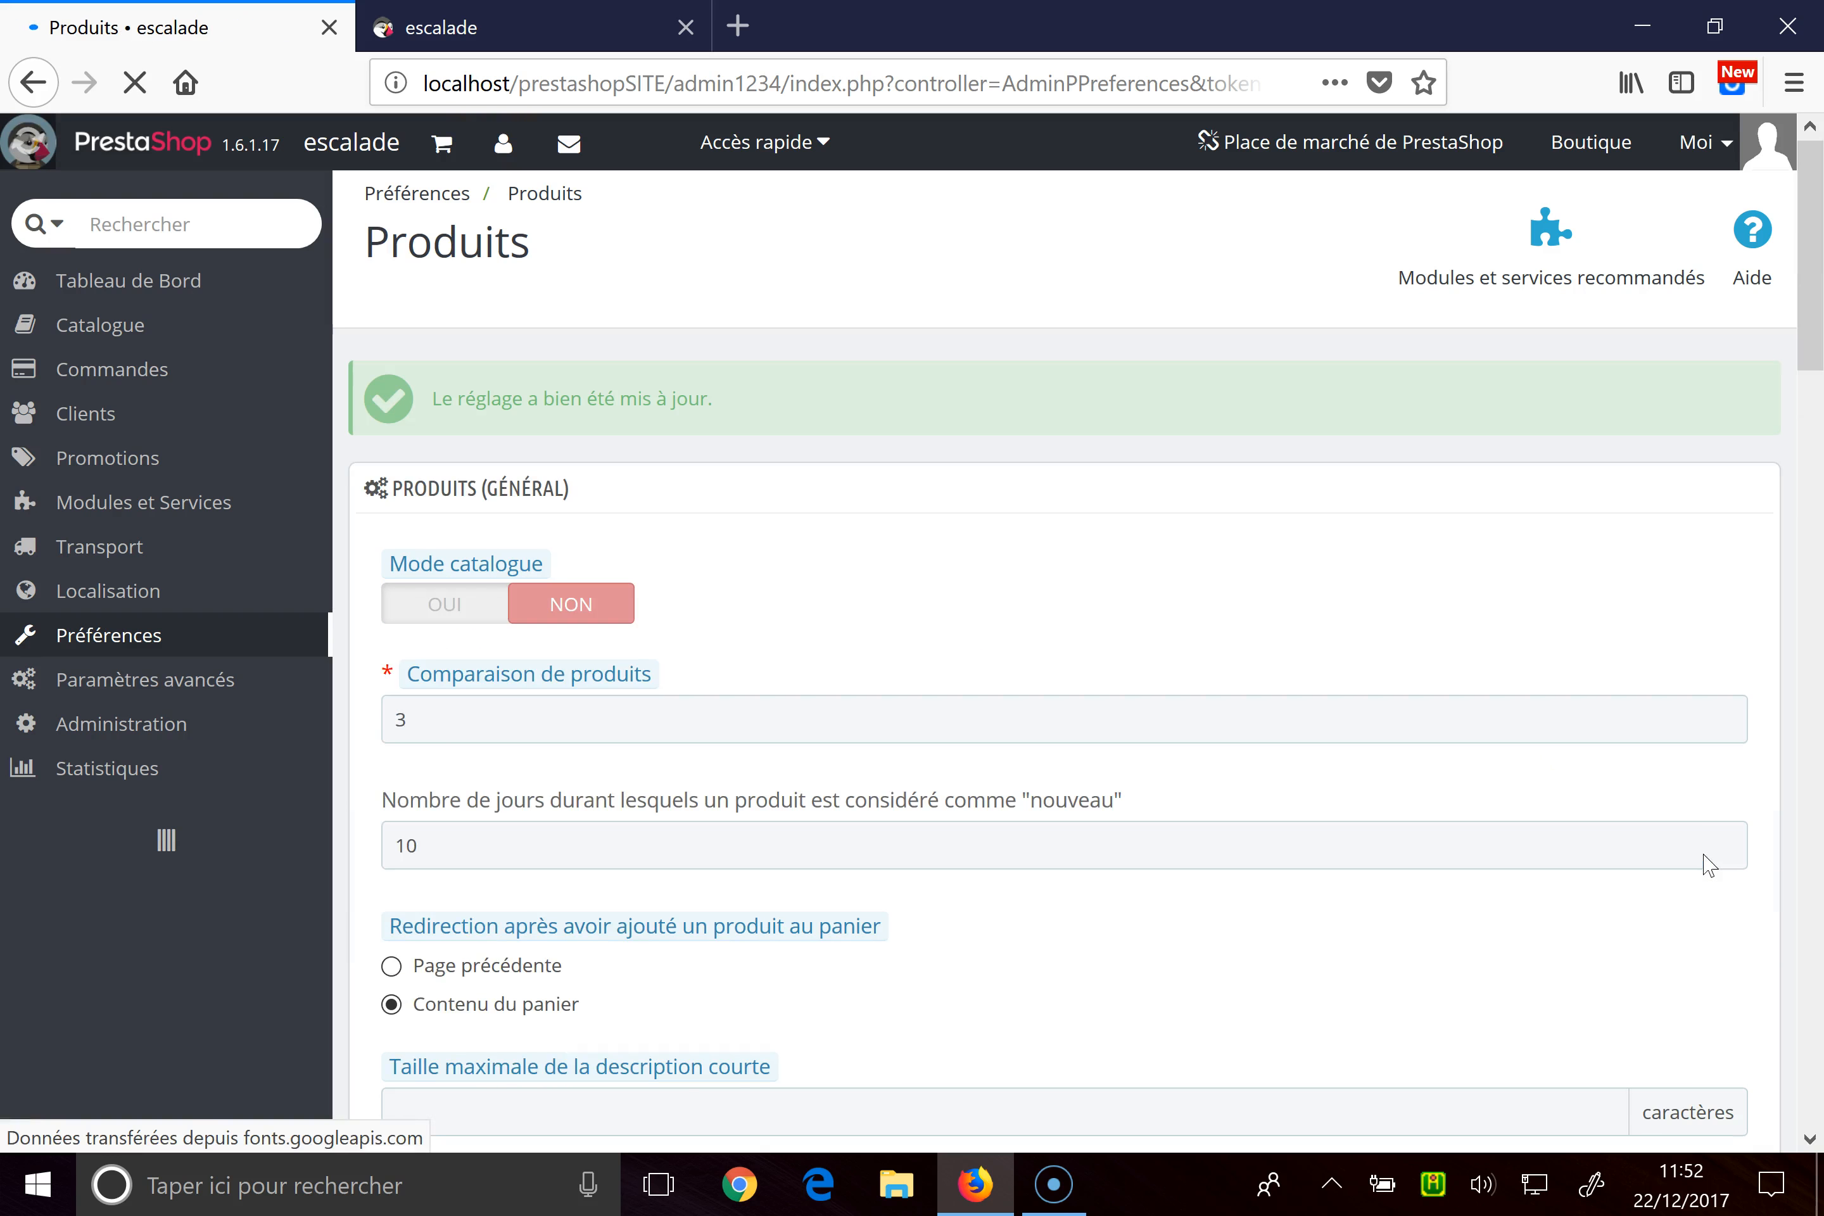
# Step: Open the theme preferences (Thèmes) and look over the live shop's home page from header to footer
pyautogui.moveTo(122, 663)
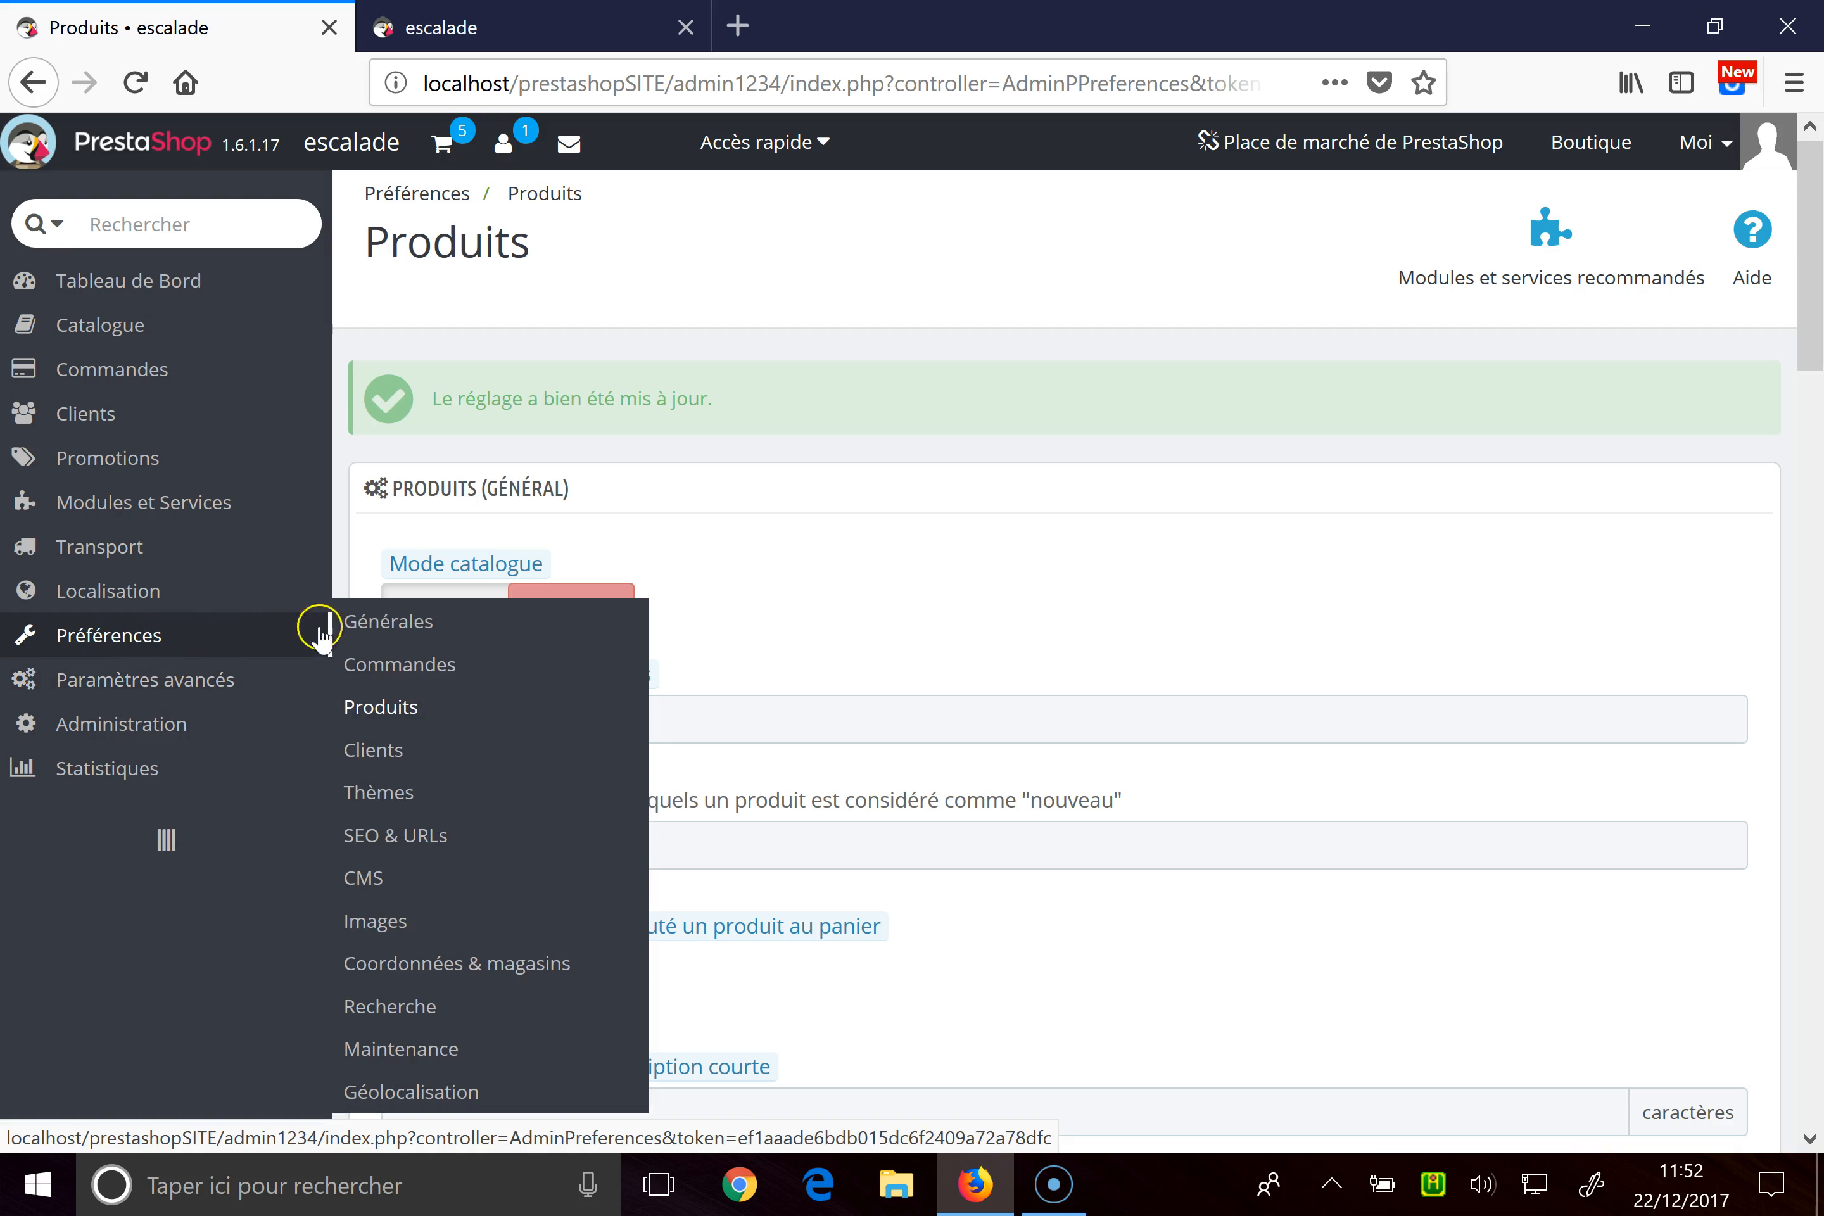
pyautogui.click(398, 791)
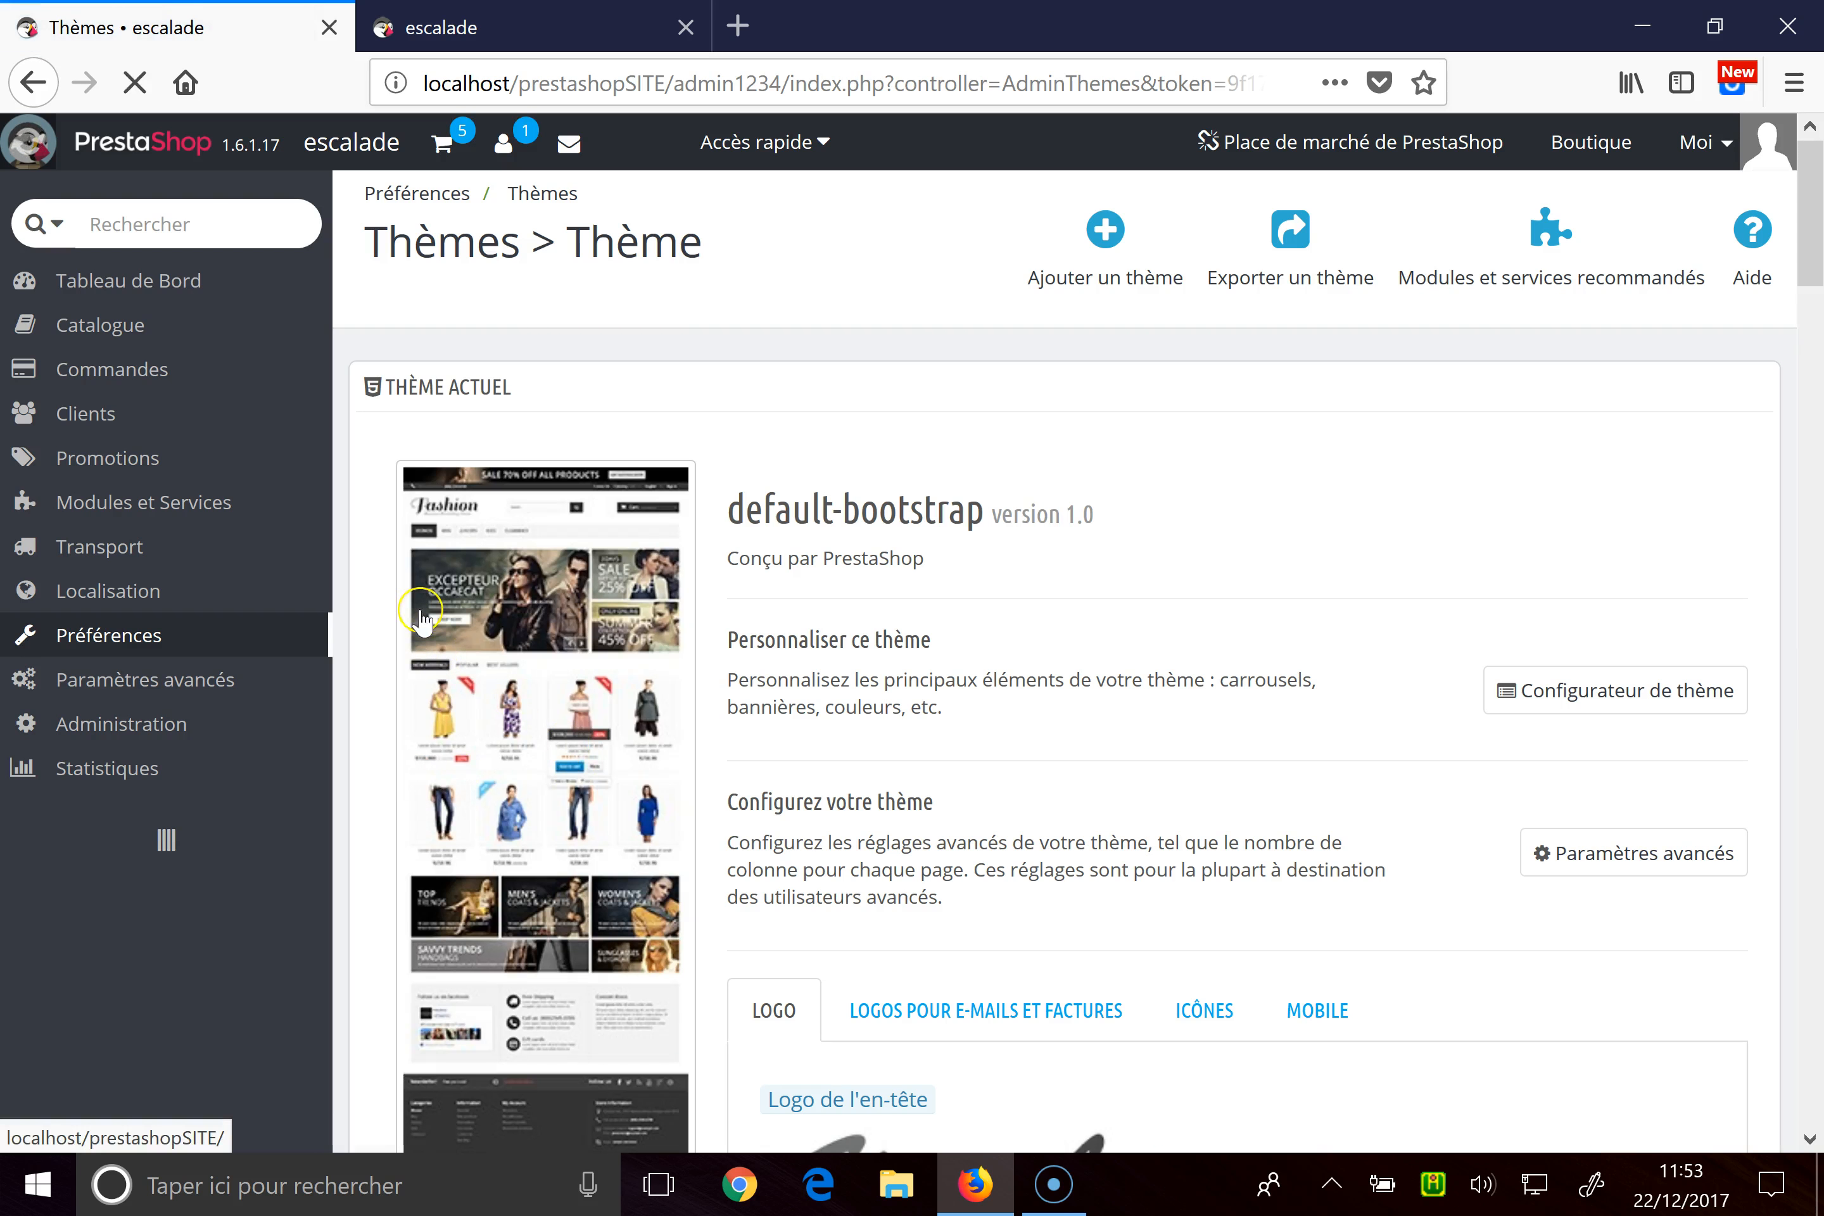
pyautogui.click(469, 14)
pyautogui.scroll(10, 660, 313)
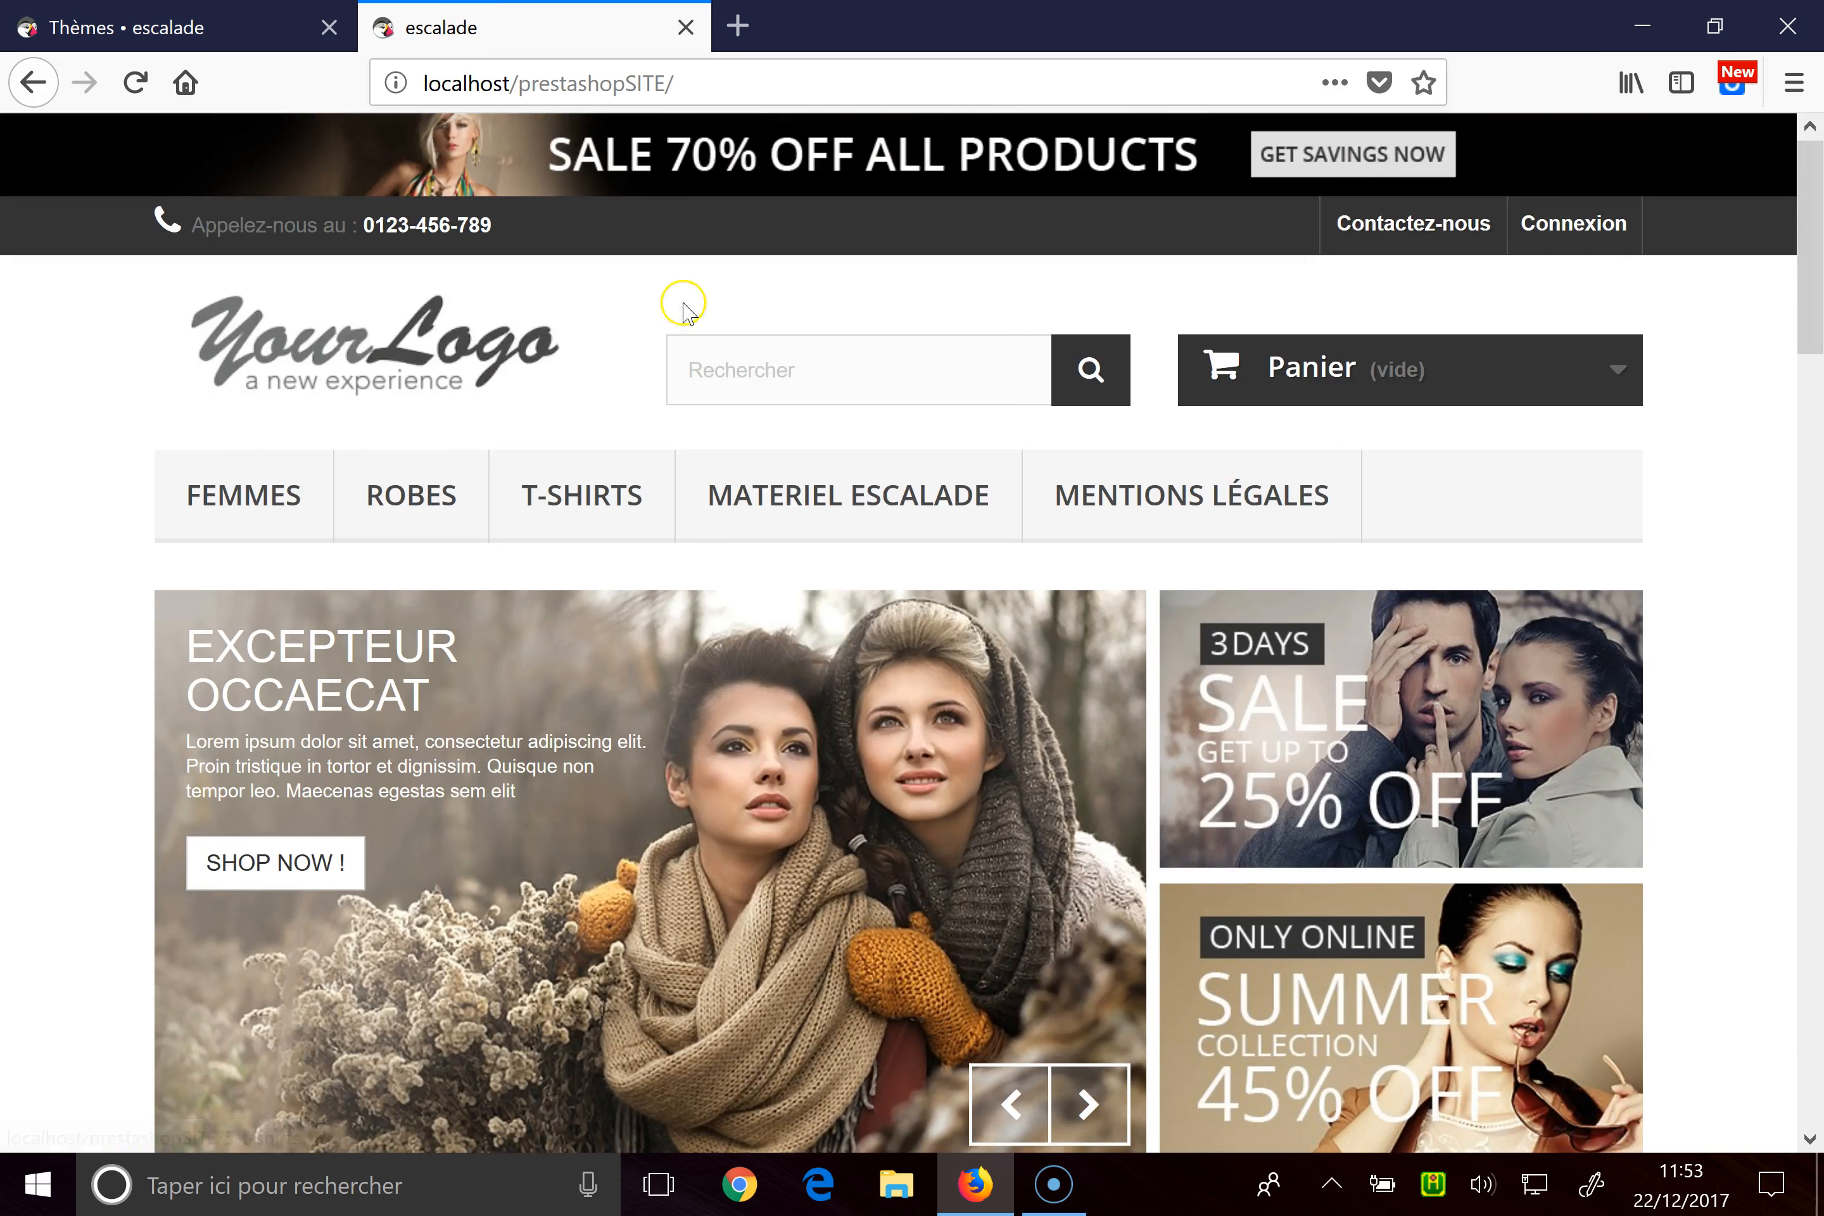
pyautogui.scroll(-20, 683, 306)
pyautogui.scroll(-15, 706, 345)
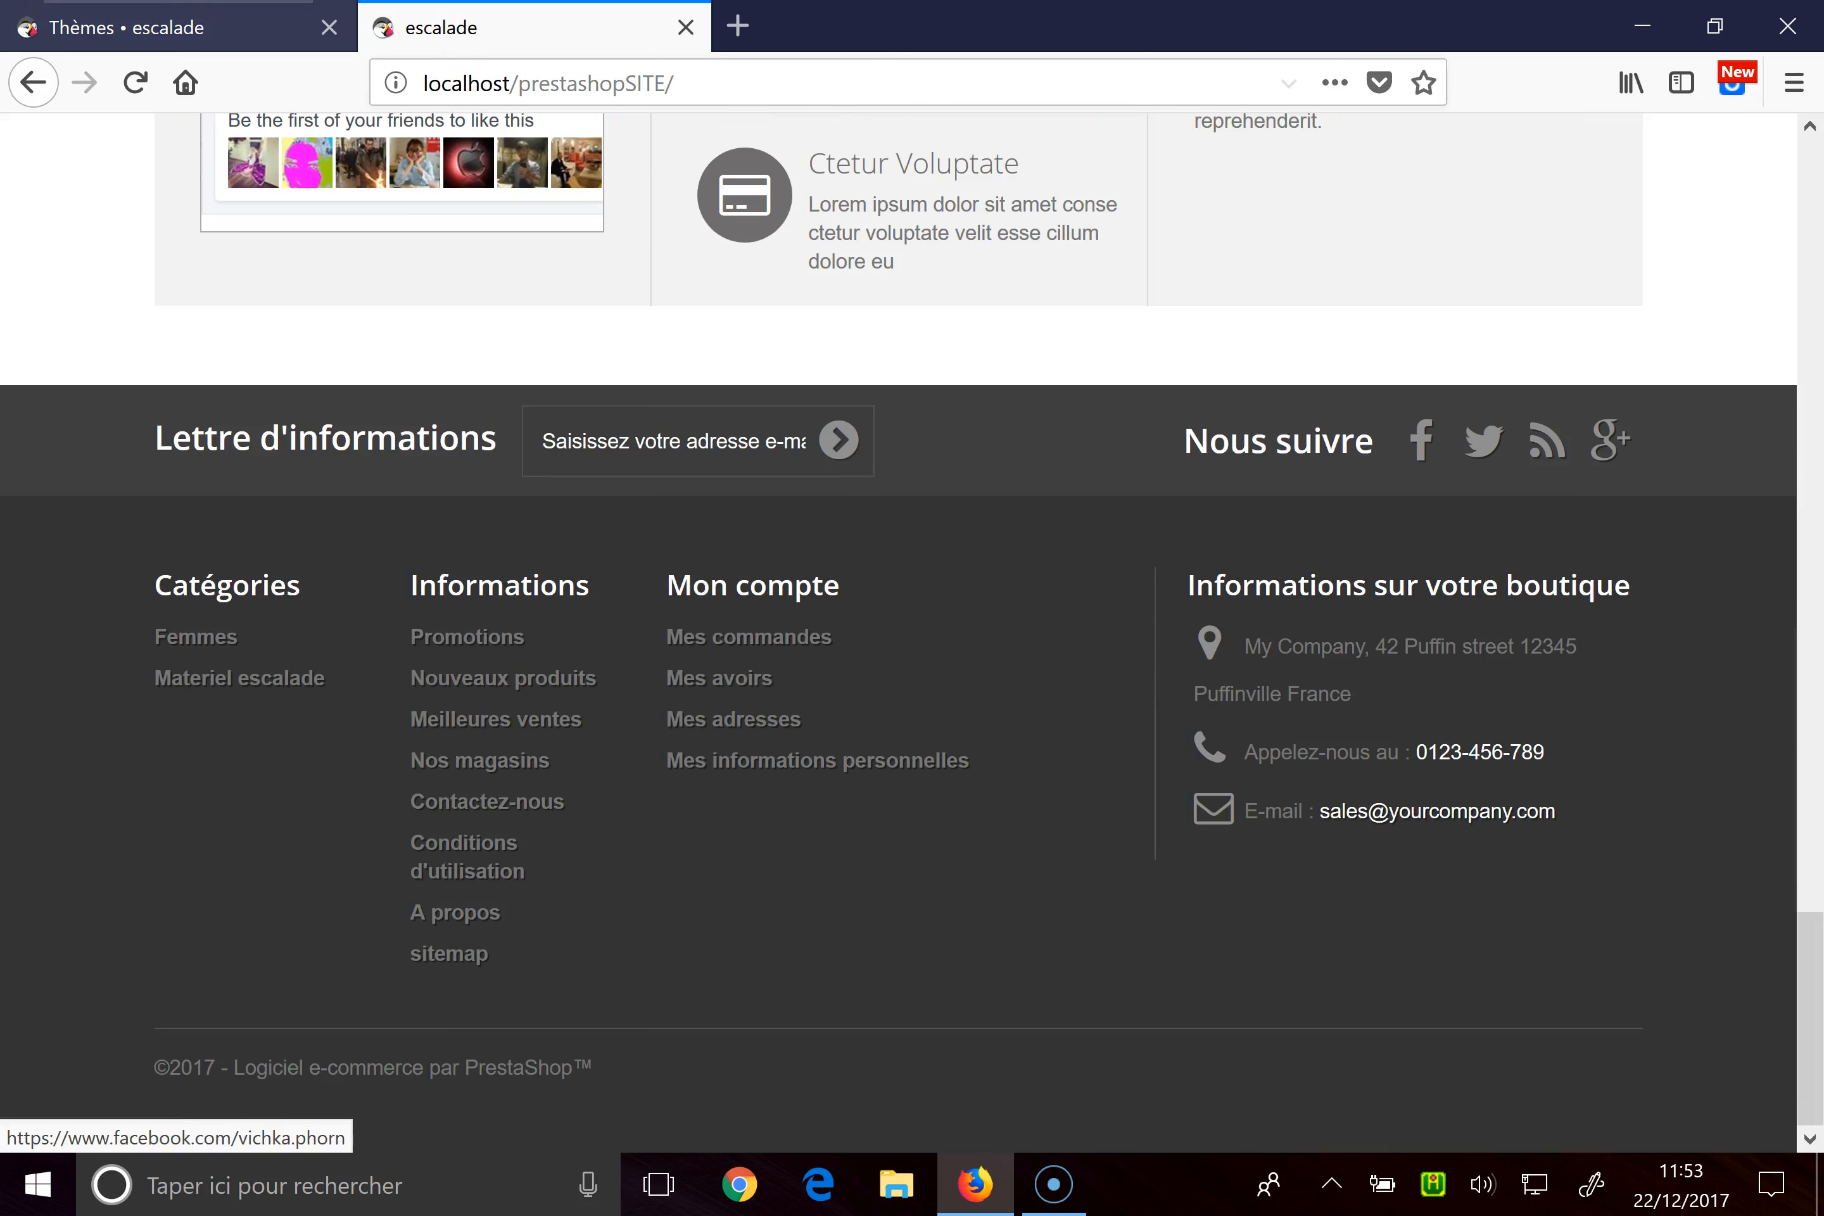
# Step: Return to the theme preferences and open the theme configurator of default-bootstrap
pyautogui.click(169, 40)
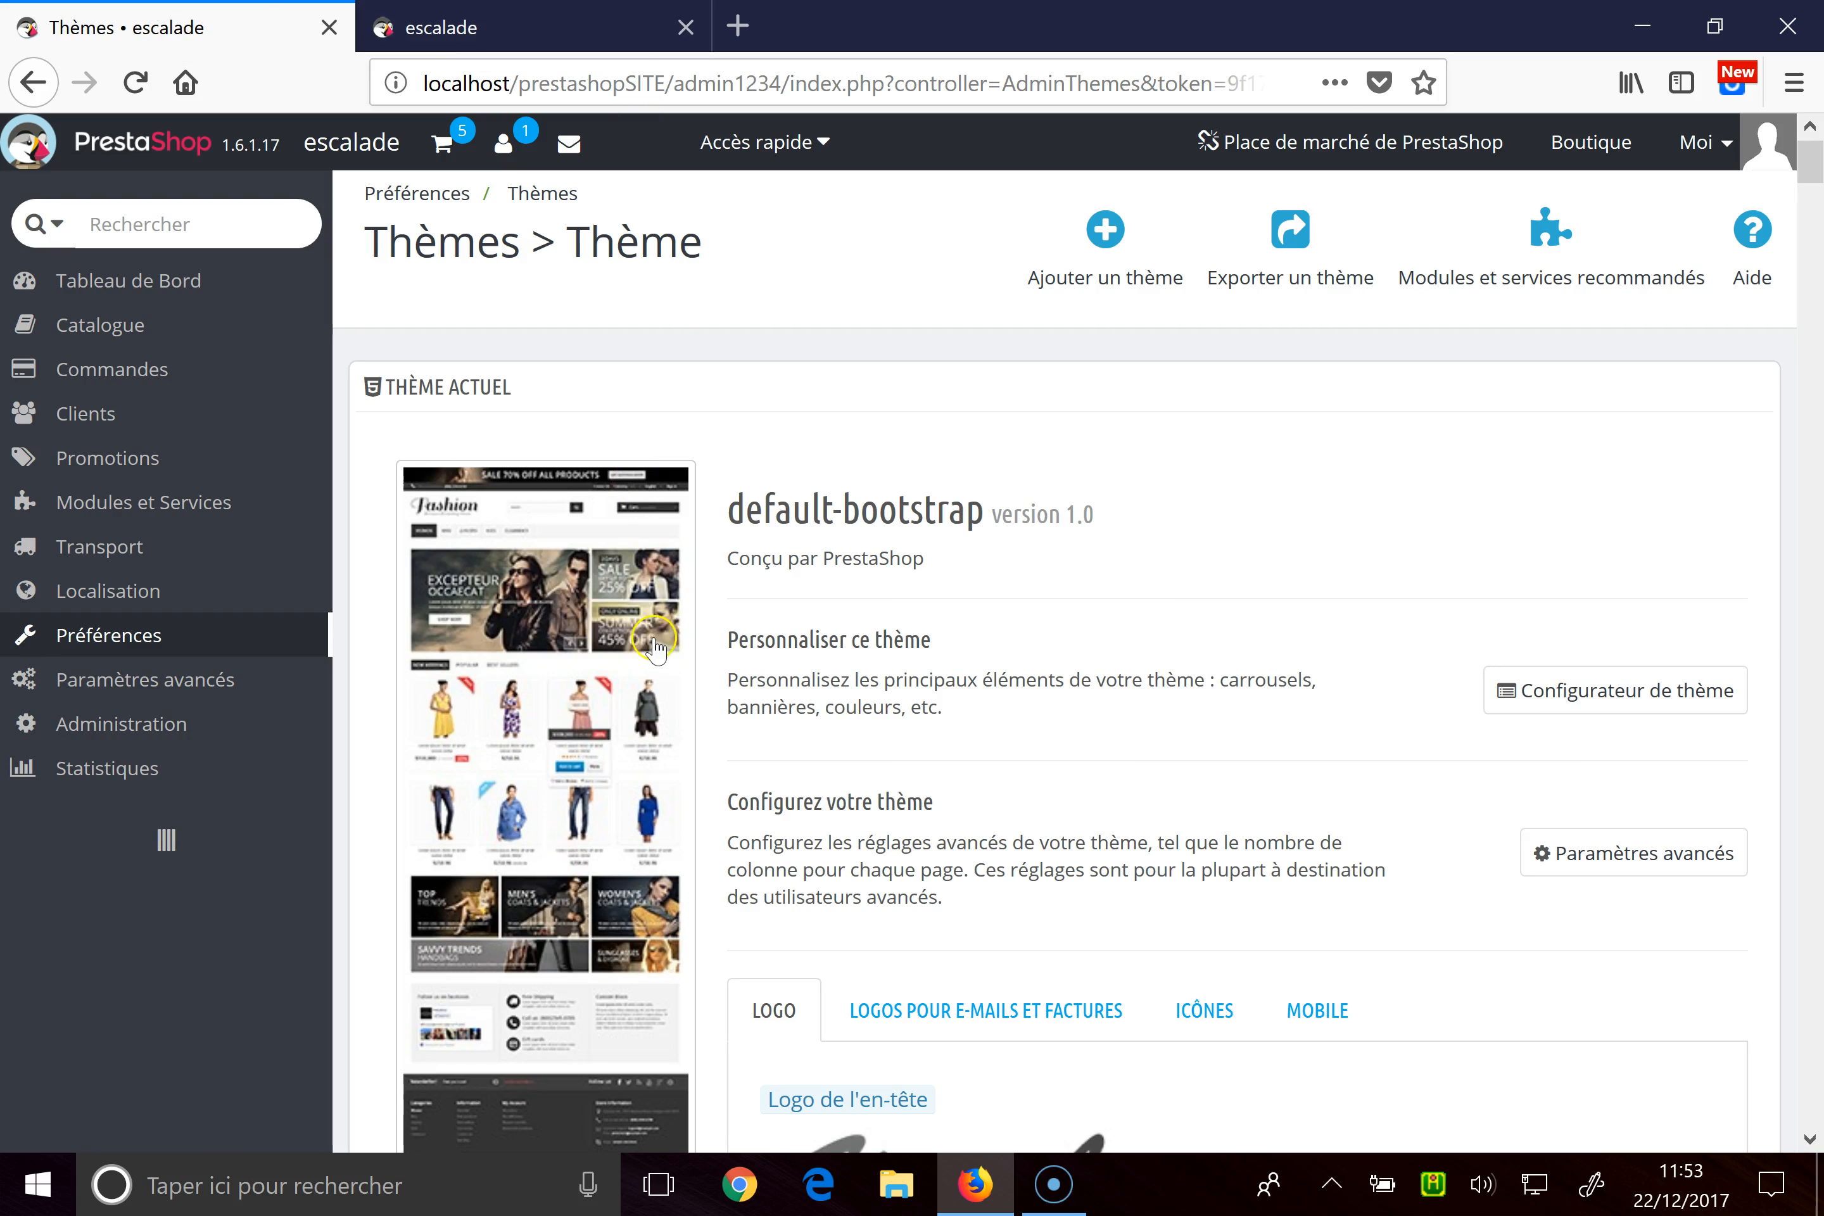
pyautogui.scroll(-5, 652, 628)
pyautogui.scroll(4, 643, 577)
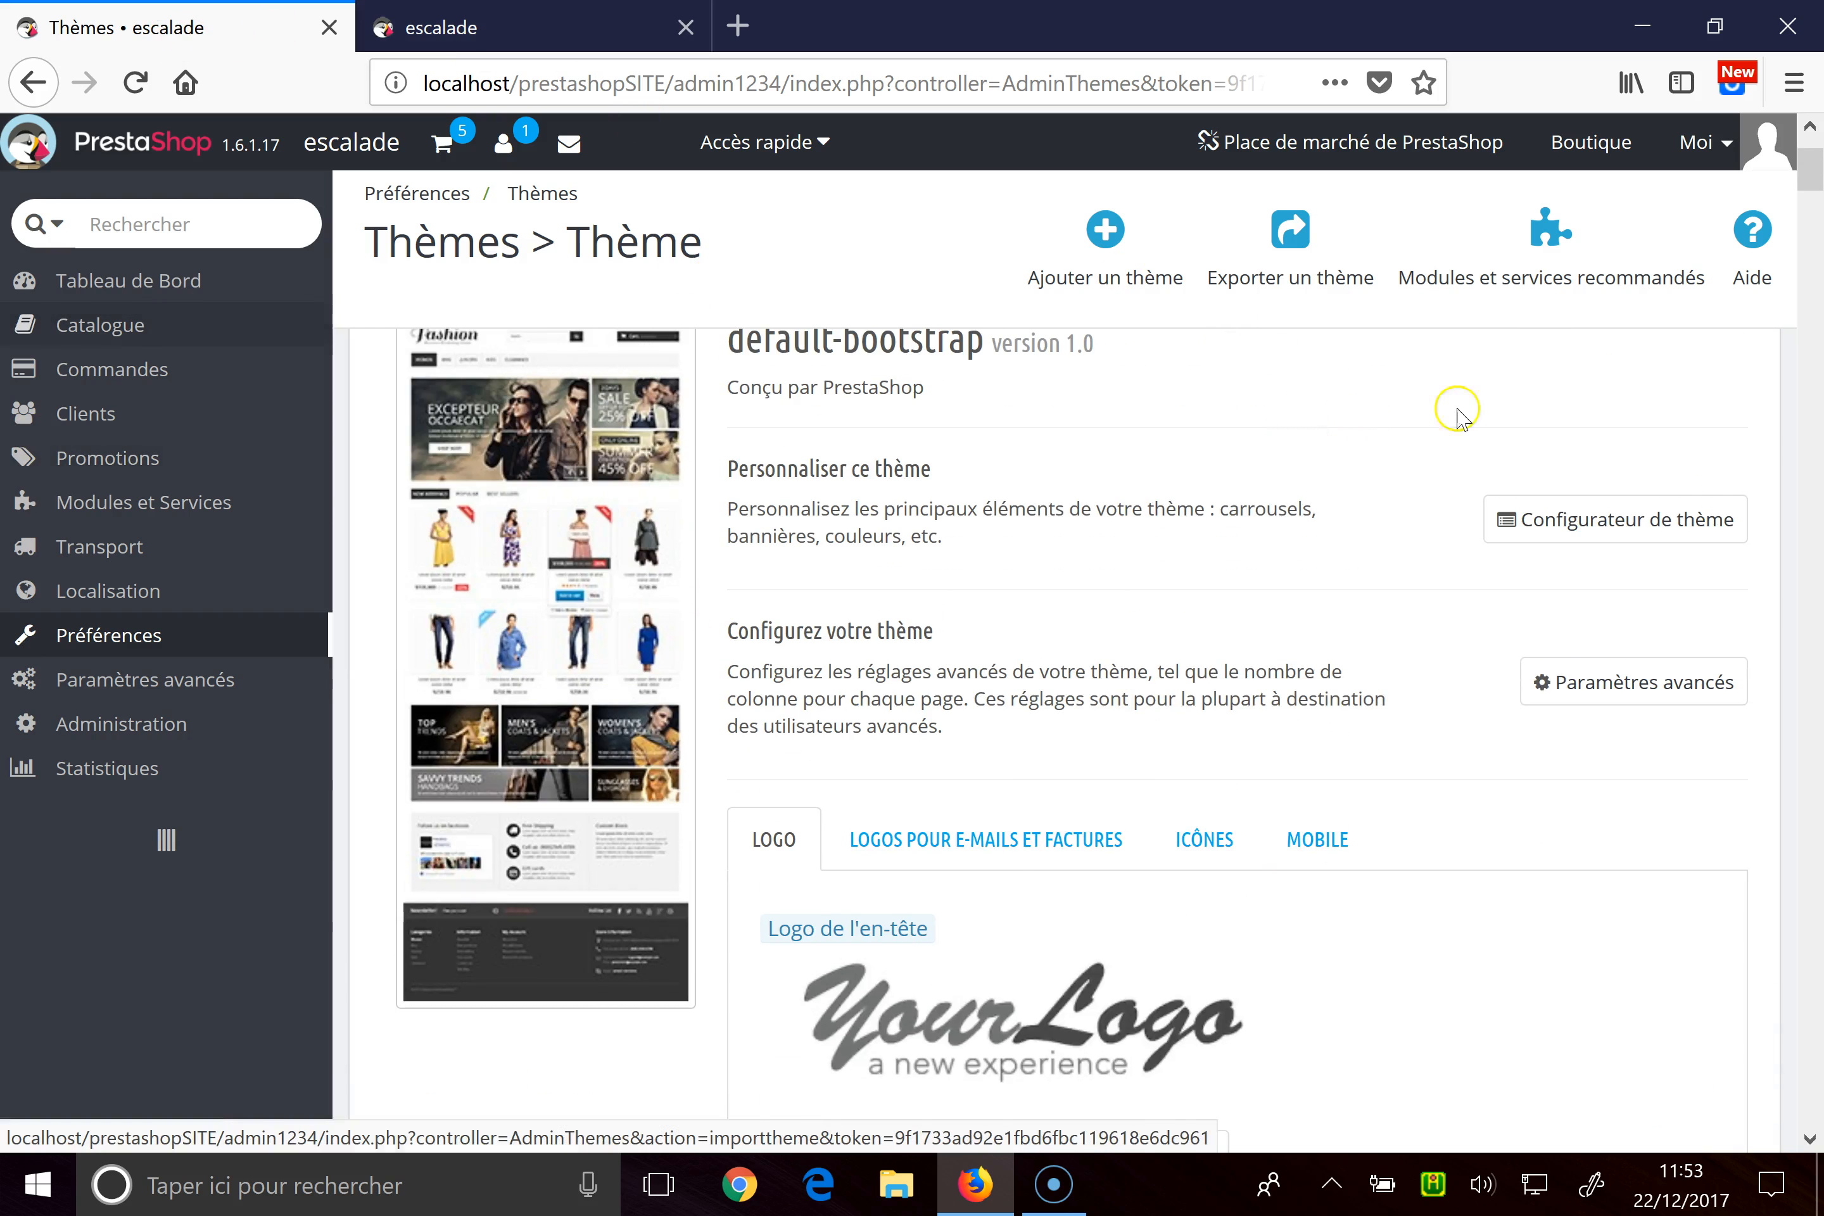
pyautogui.click(1676, 516)
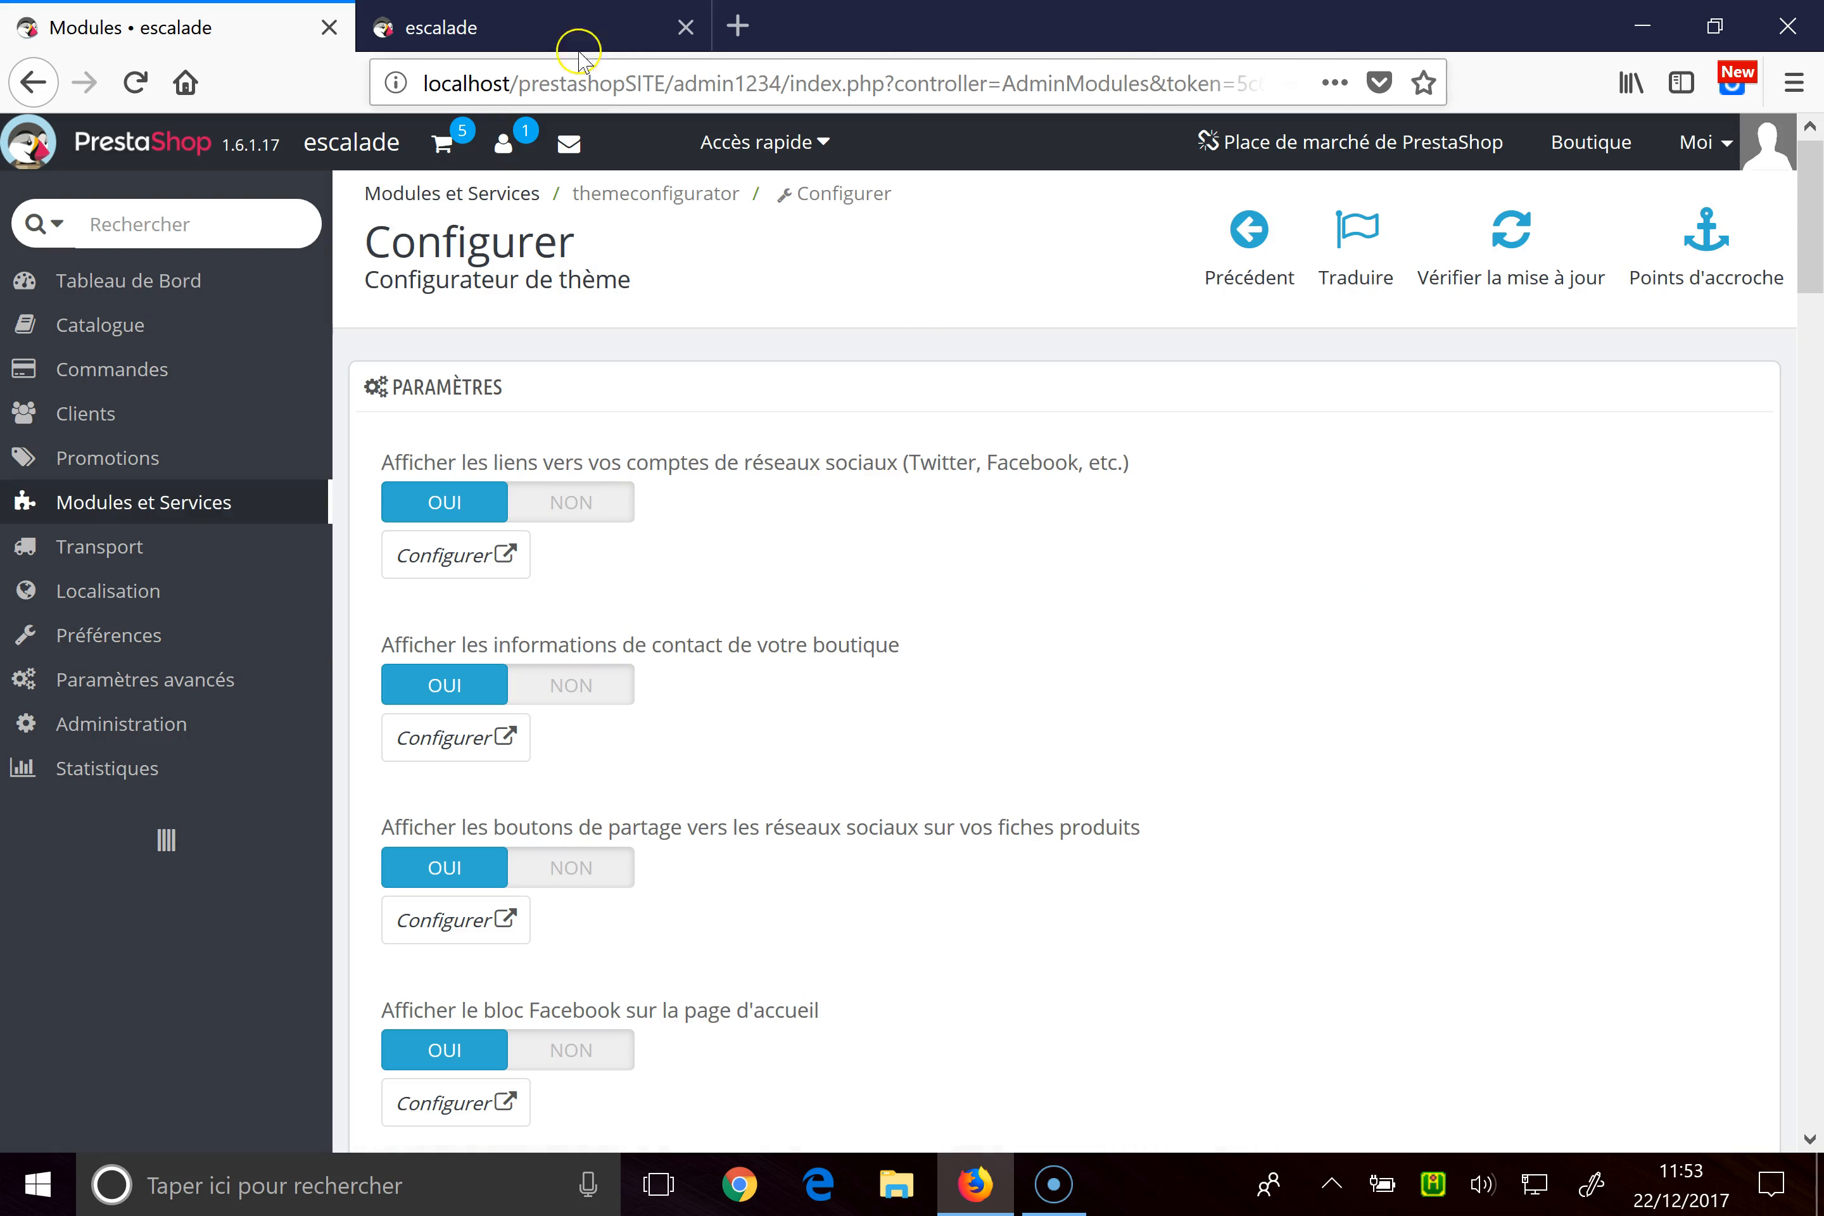
# Step: Review the products, banners and header on the shop's home page to see which elements the theme configurator controls
pyautogui.click(537, 29)
pyautogui.scroll(15, 667, 628)
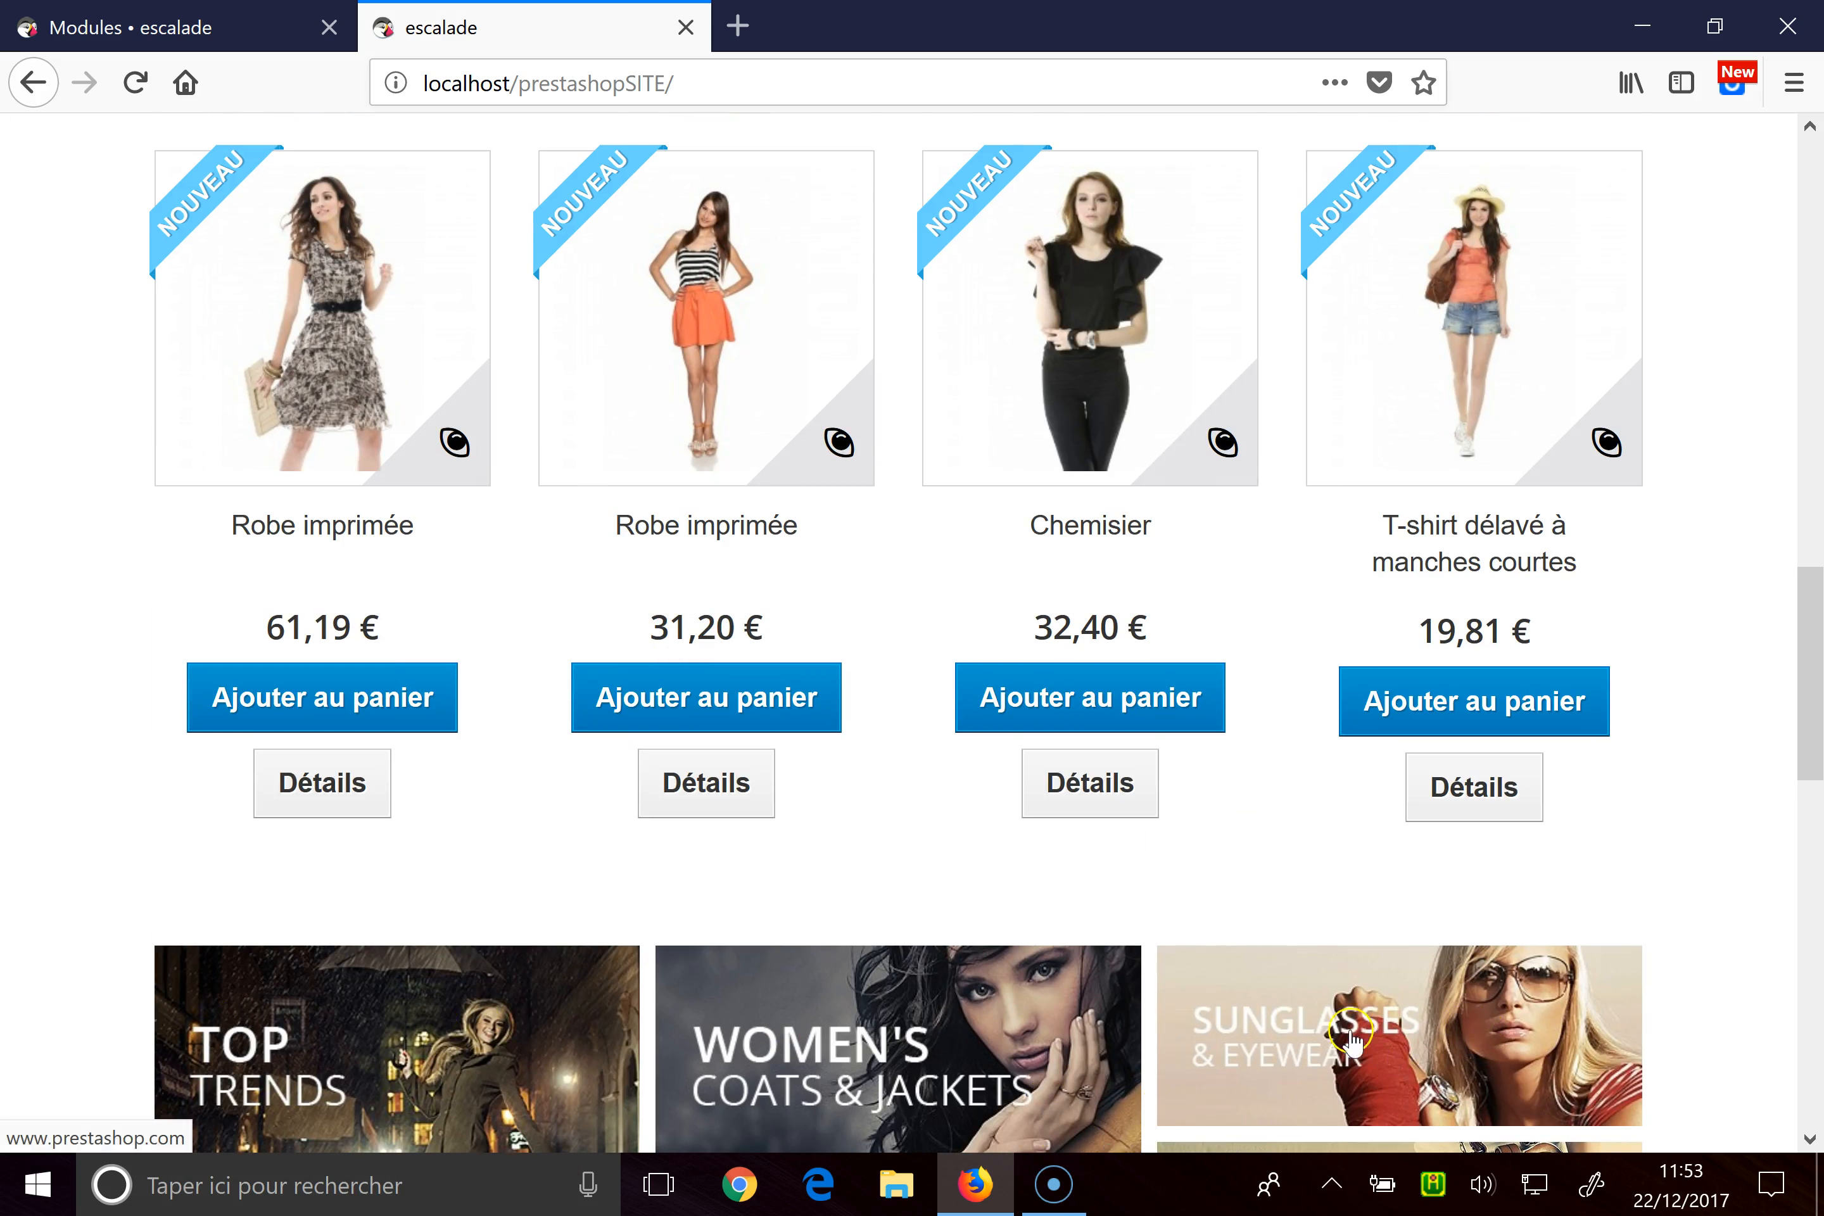
pyautogui.scroll(5, 762, 542)
pyautogui.scroll(12, 848, 365)
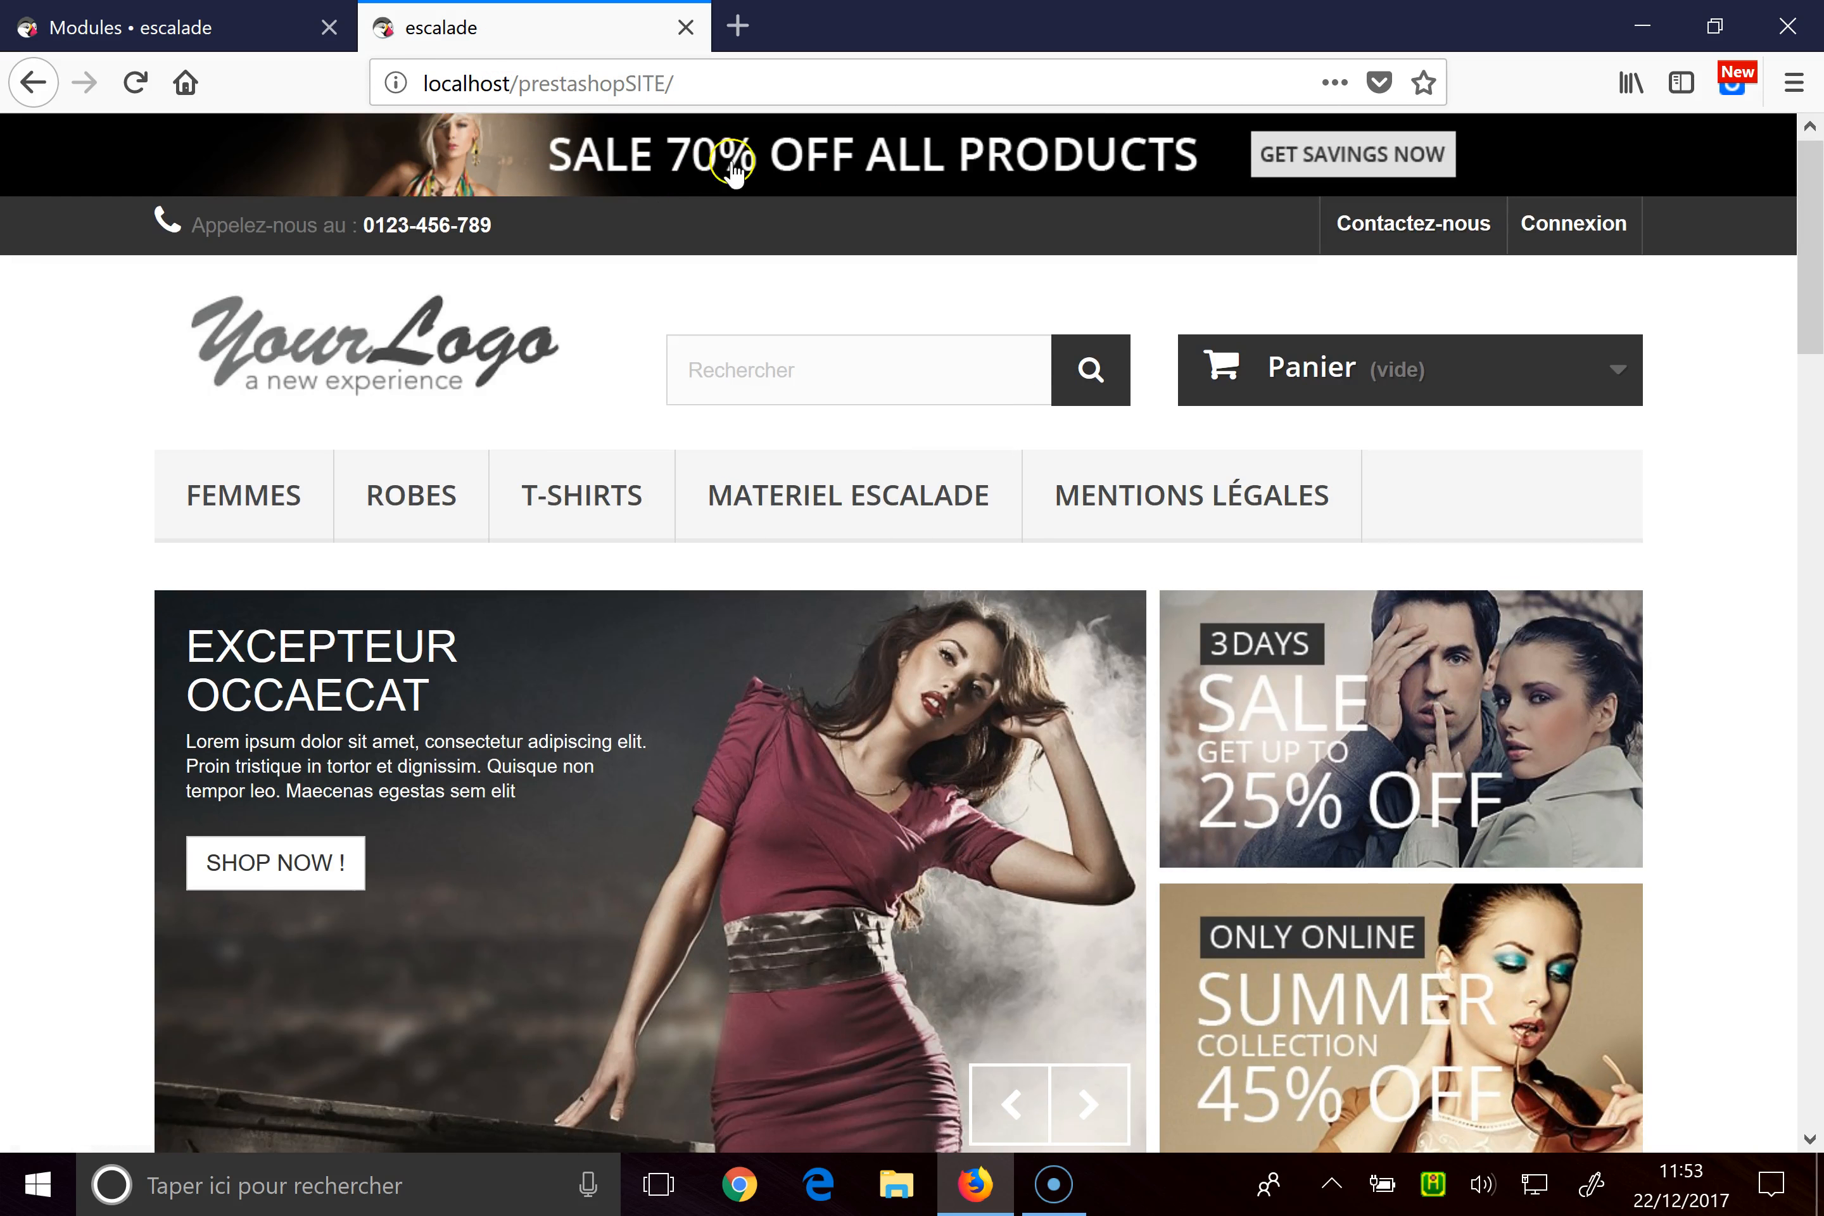
# Step: Inspect the Facebook link and preview in the Facebook Like Box module's settings and return to the theme configurator
pyautogui.click(219, 36)
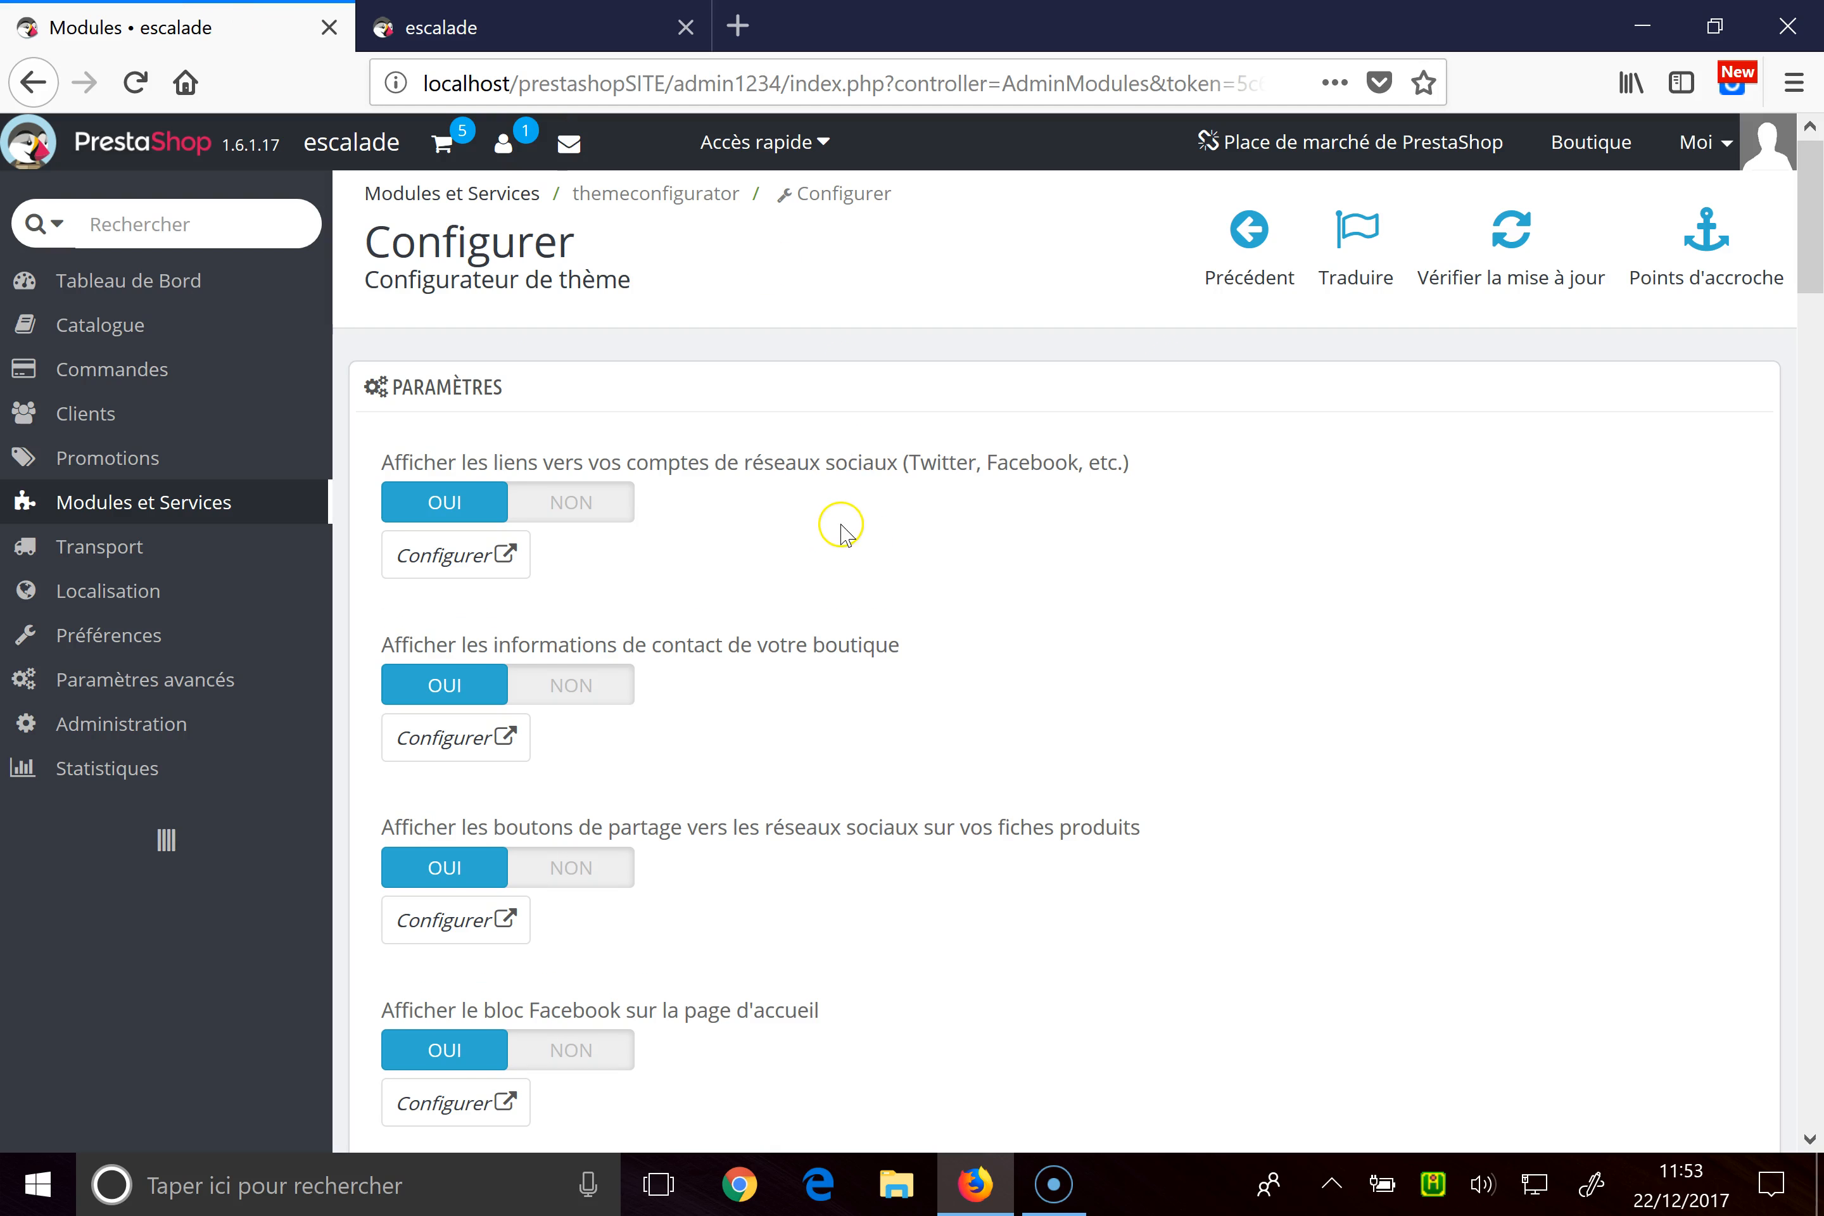
pyautogui.scroll(-4, 840, 534)
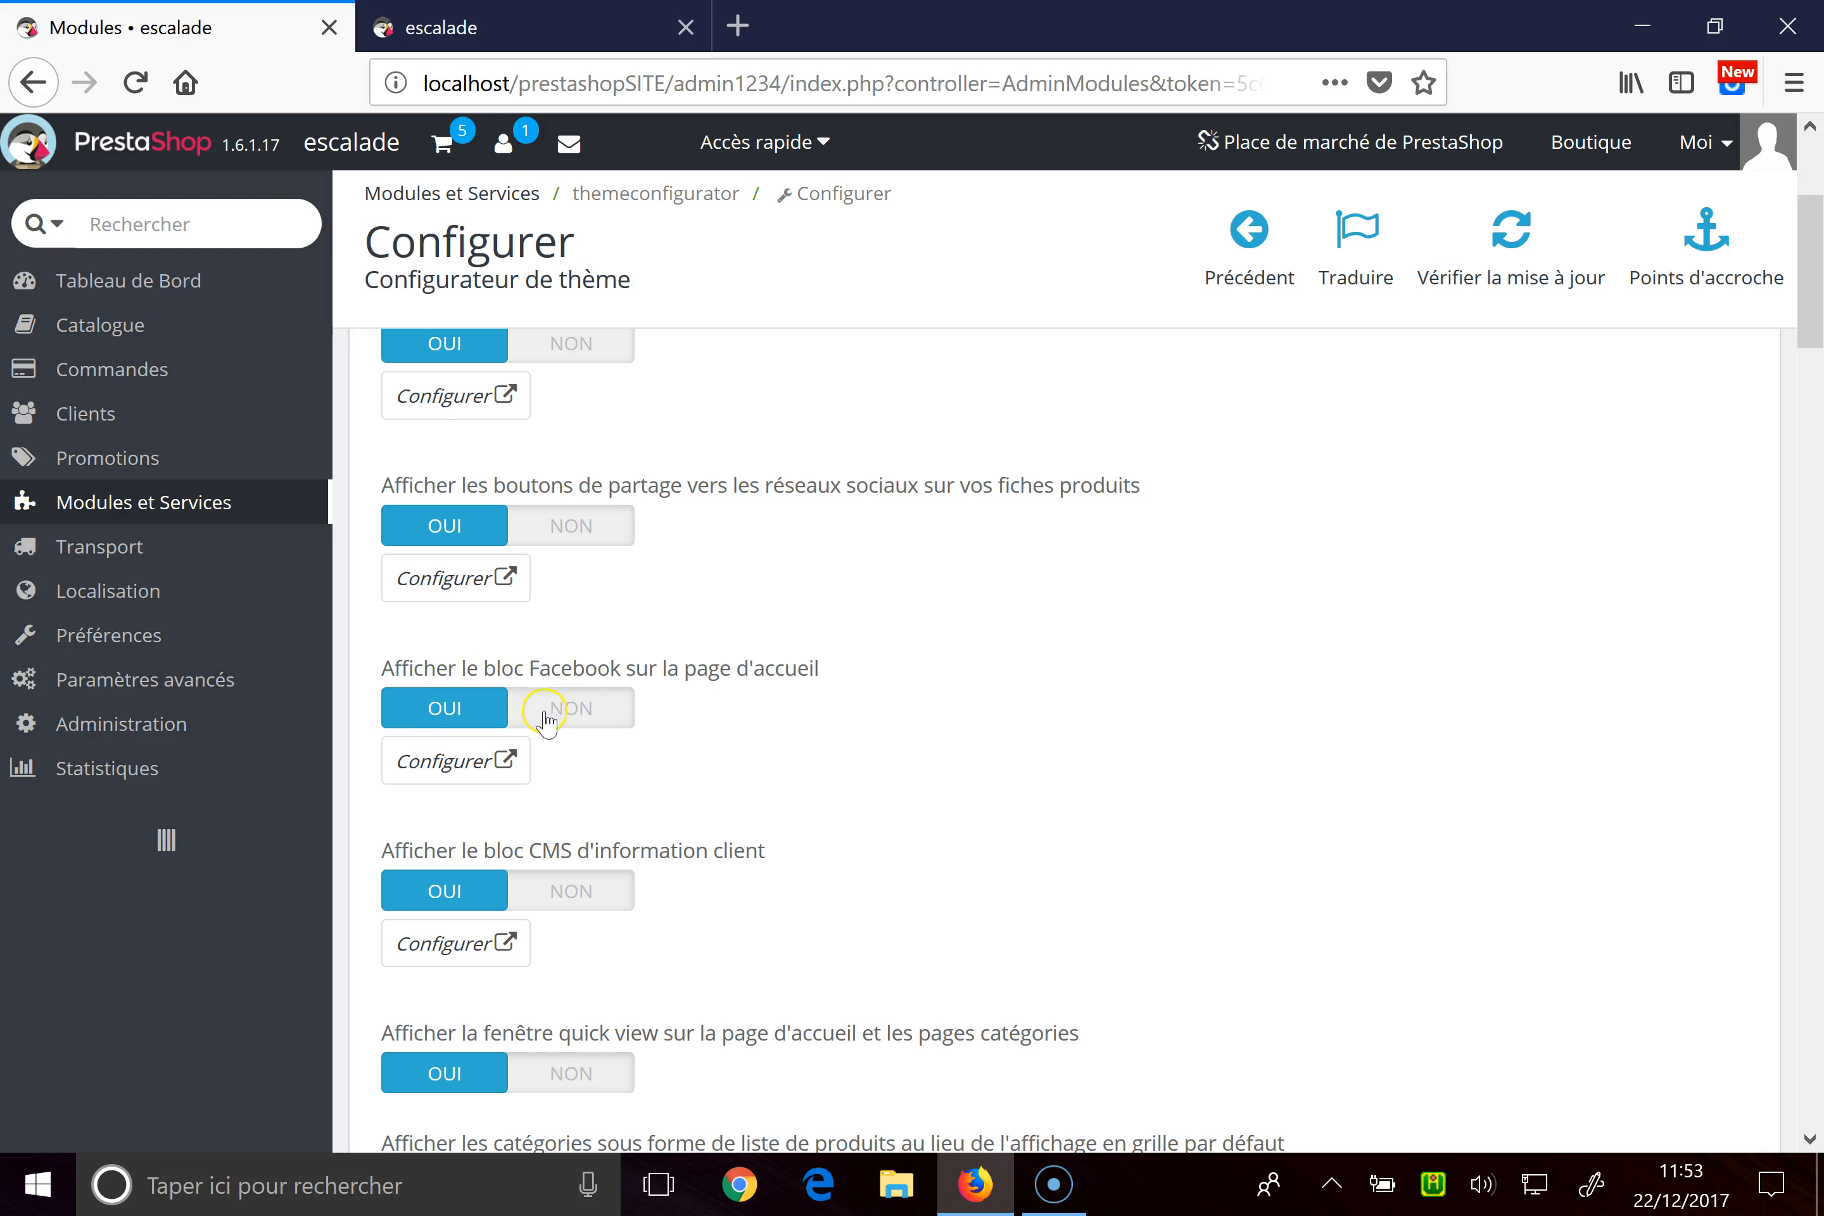
pyautogui.click(492, 765)
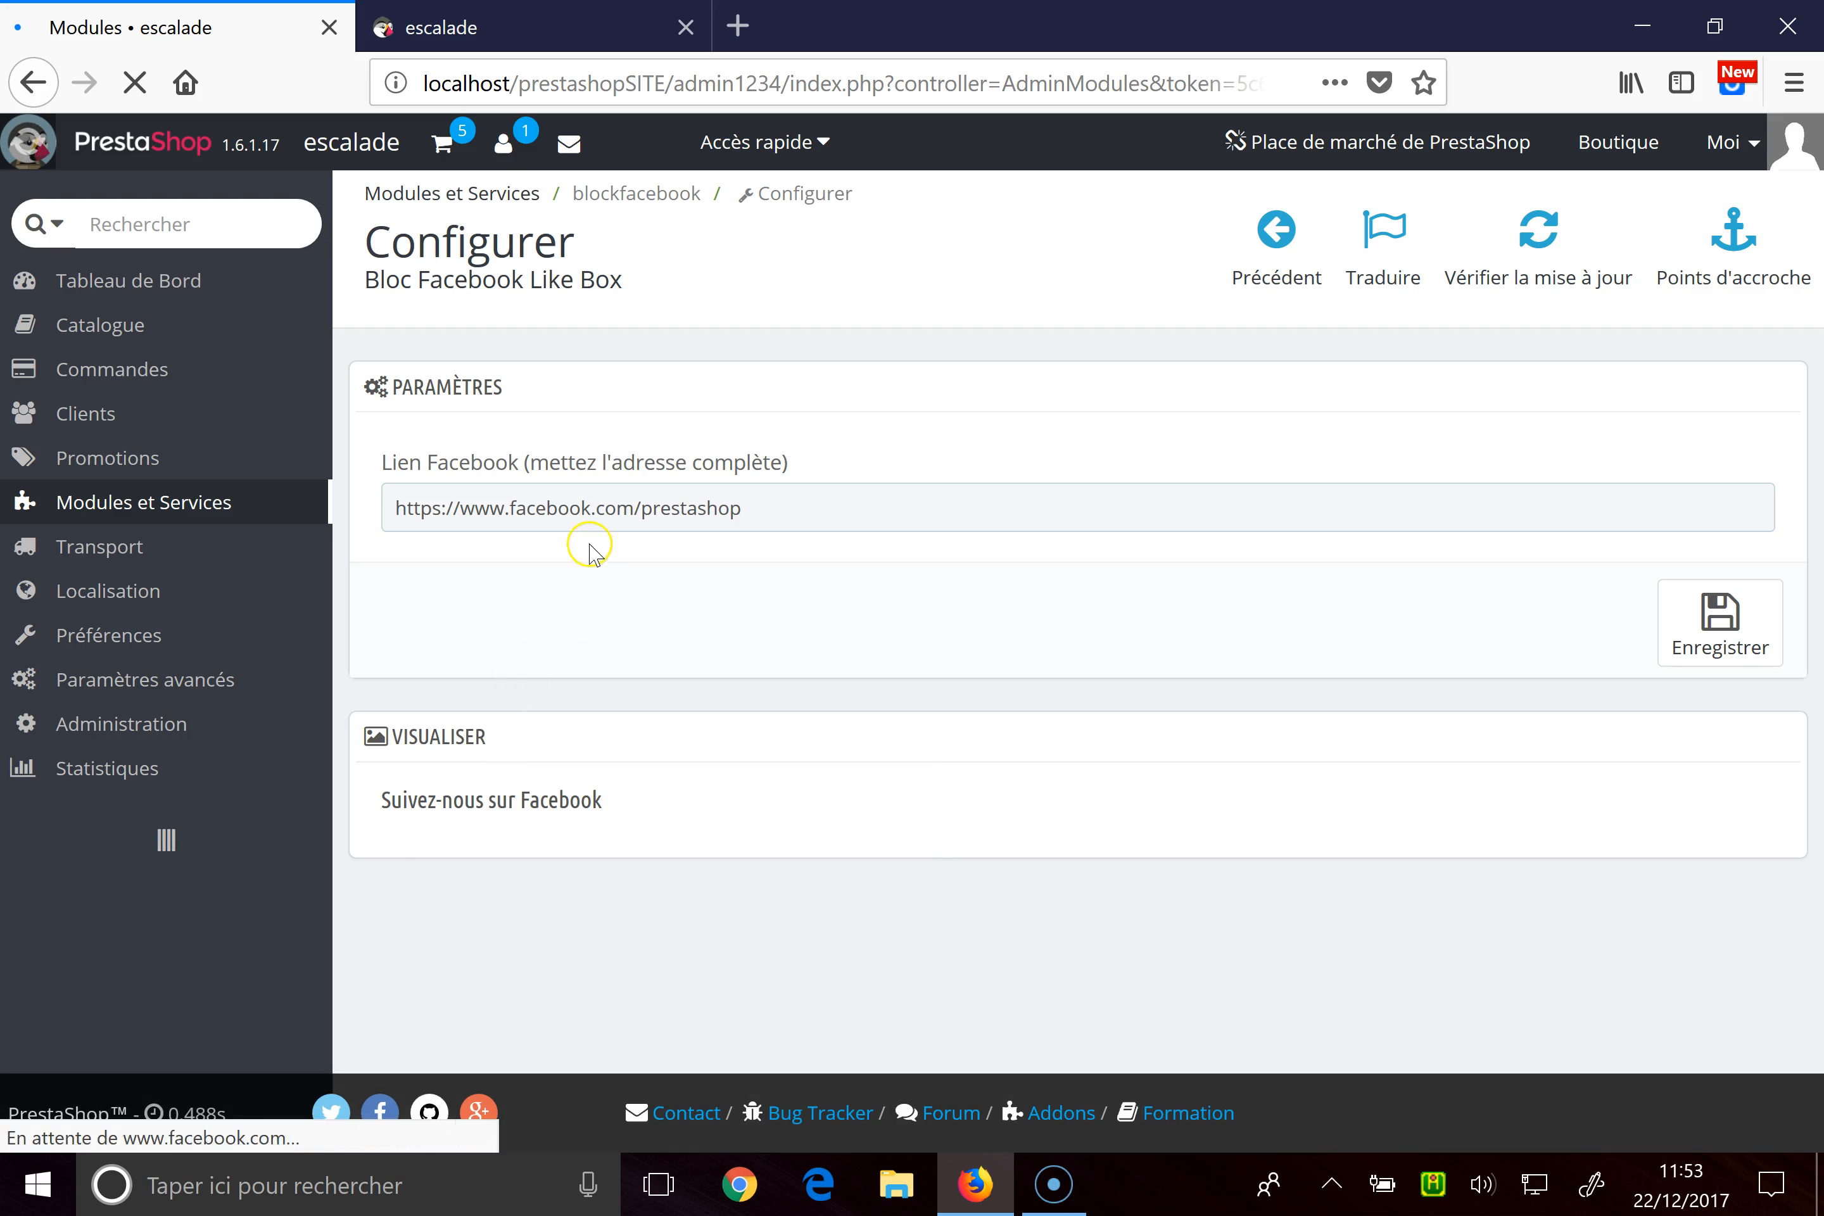
pyautogui.click(754, 512)
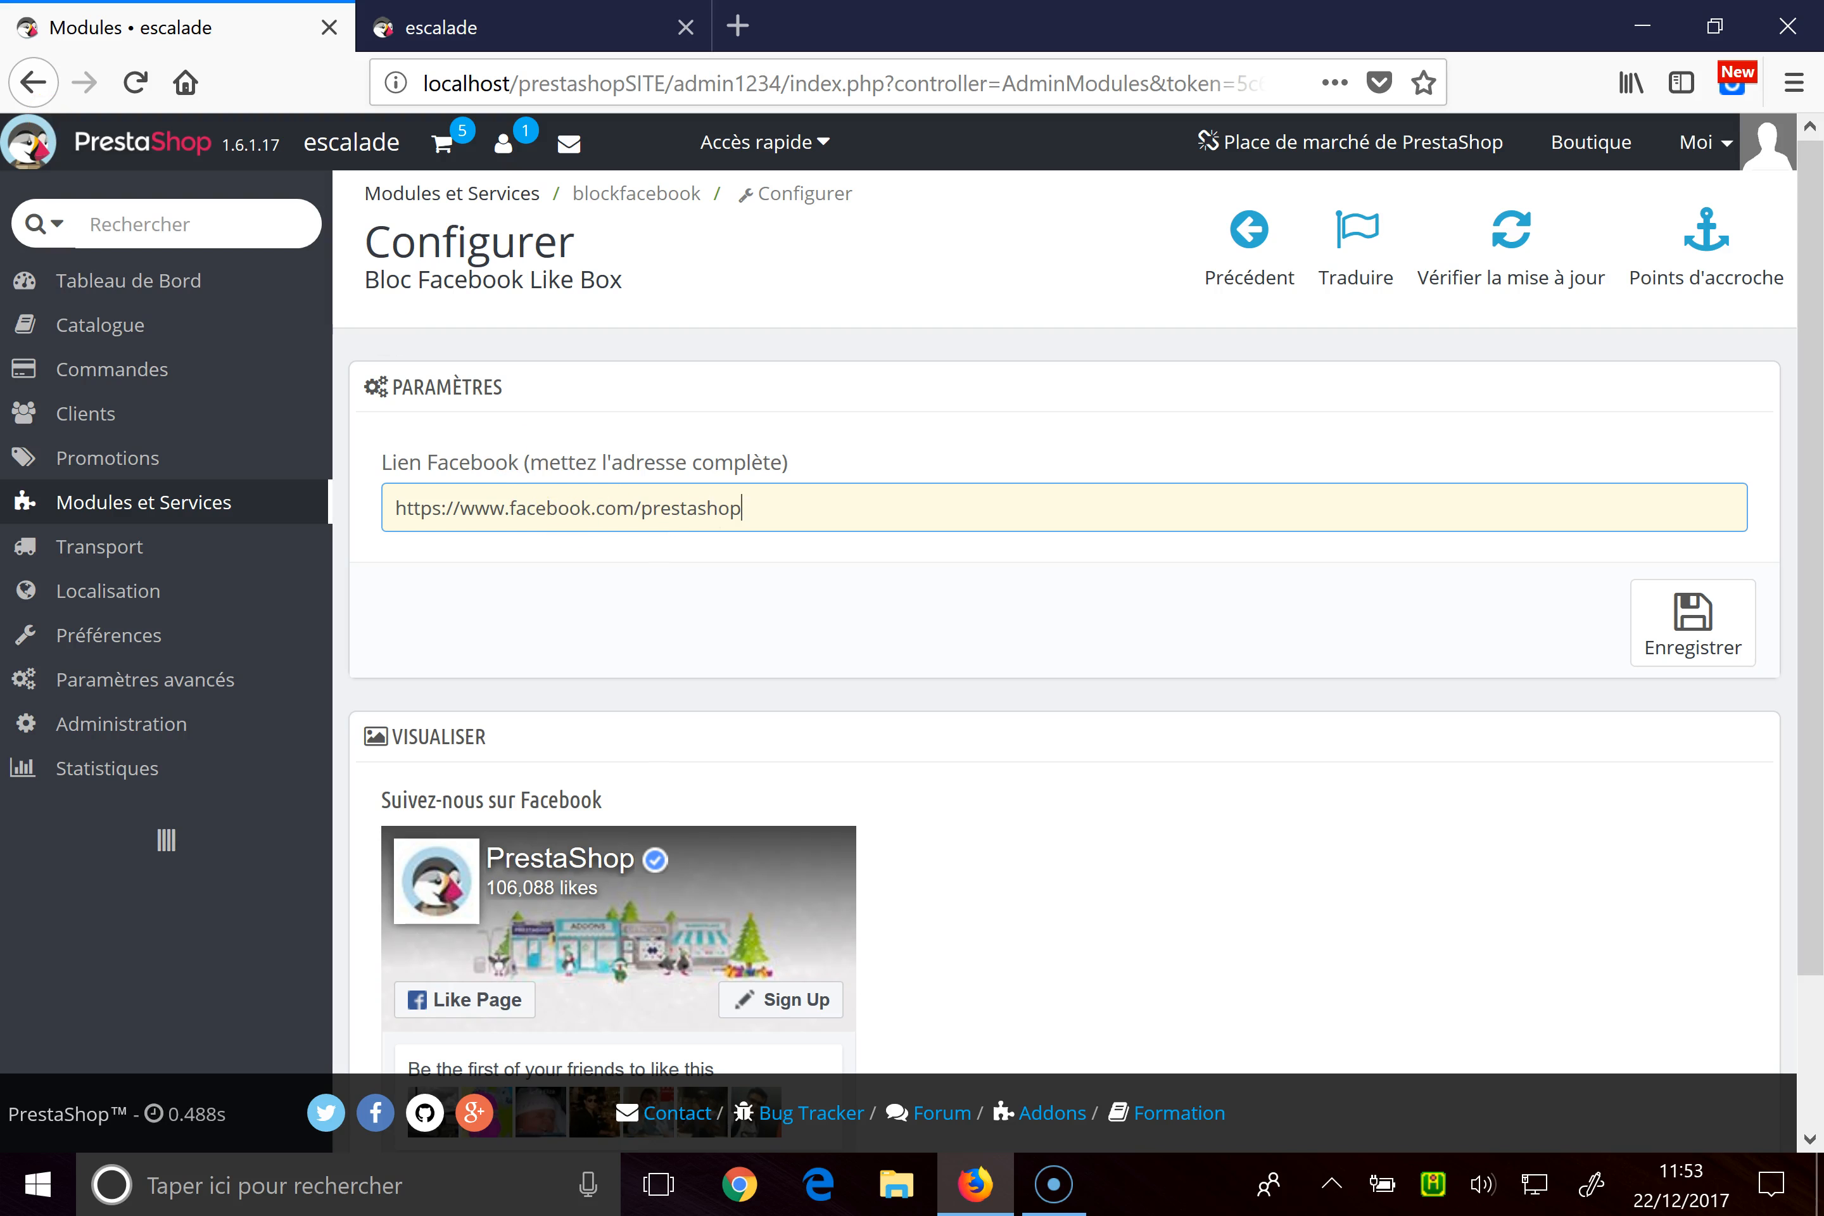
pyautogui.scroll(-3, 1128, 620)
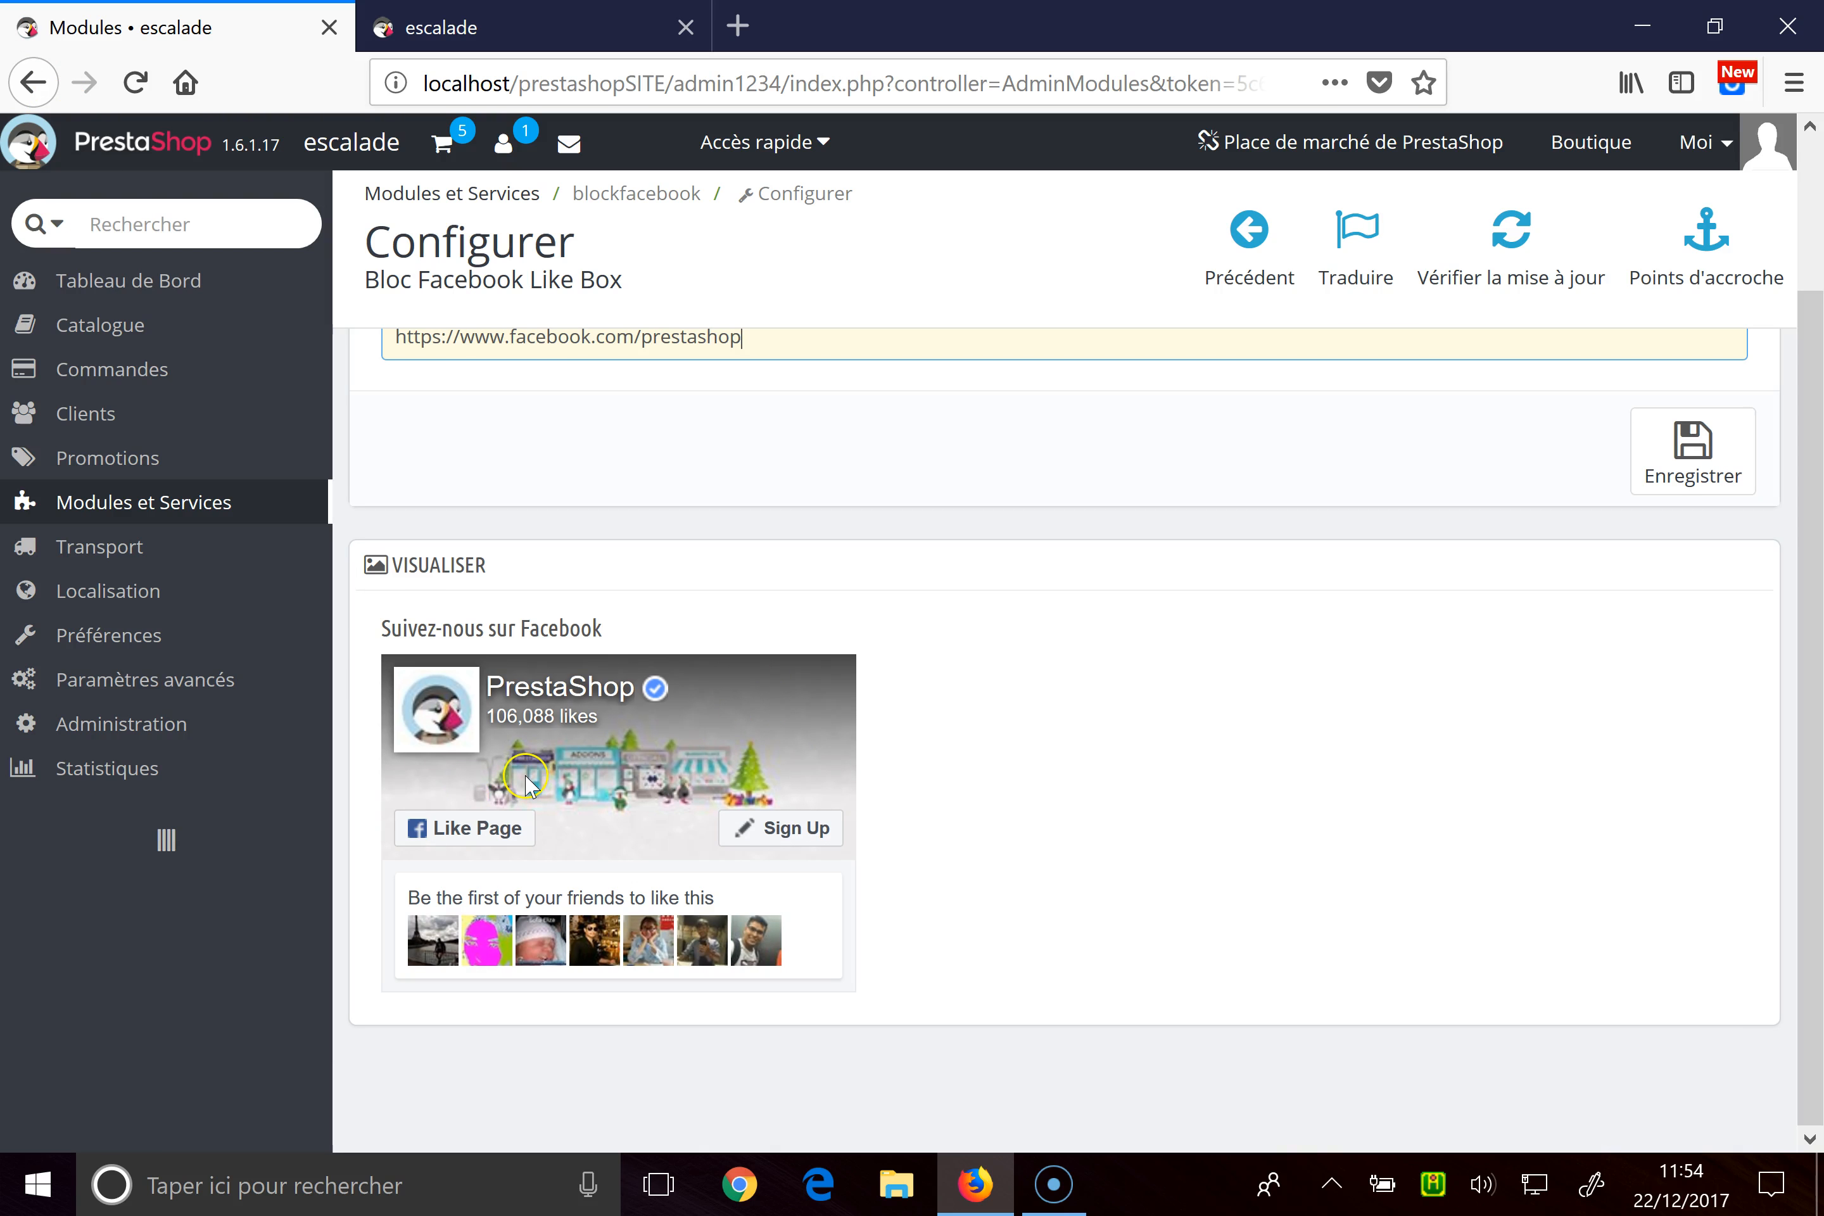
pyautogui.scroll(3, 531, 783)
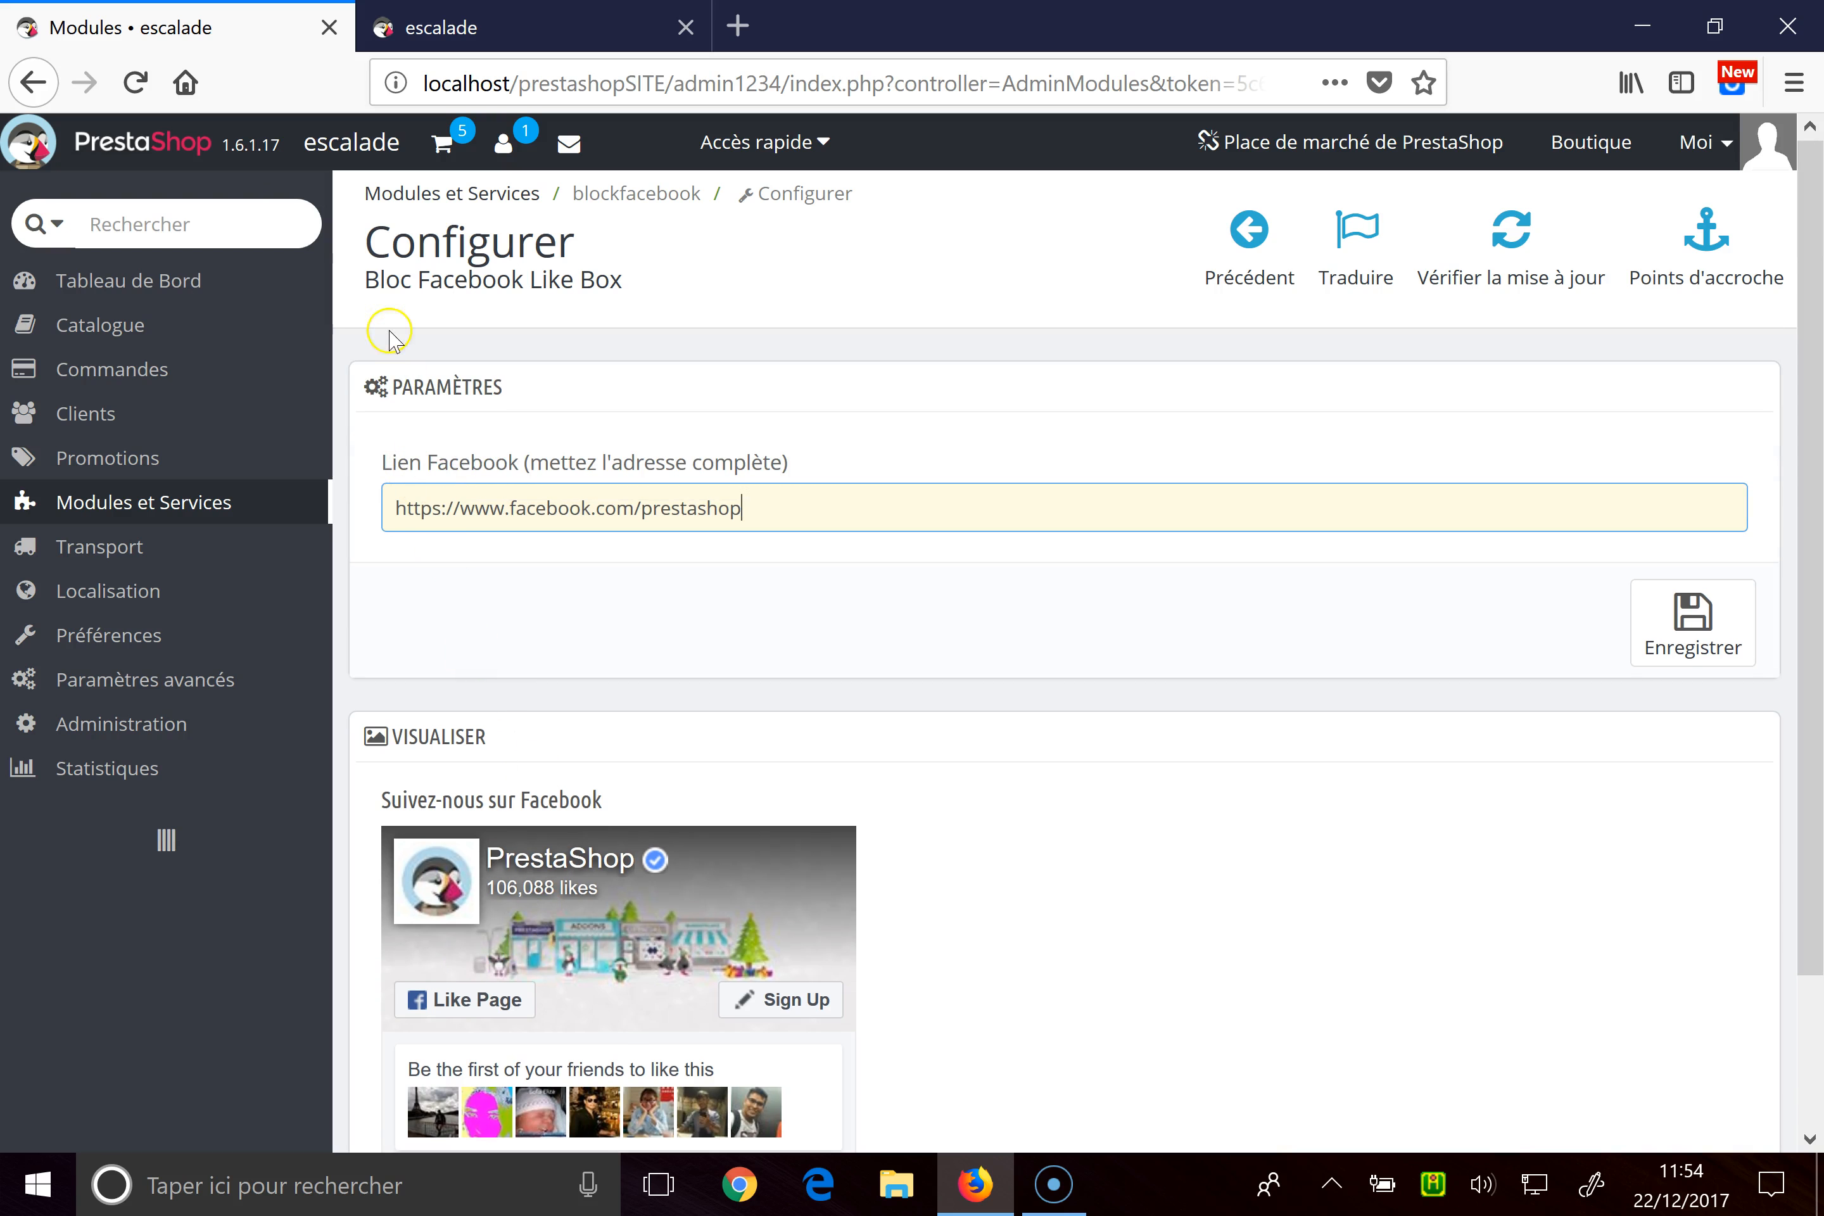
pyautogui.click(32, 83)
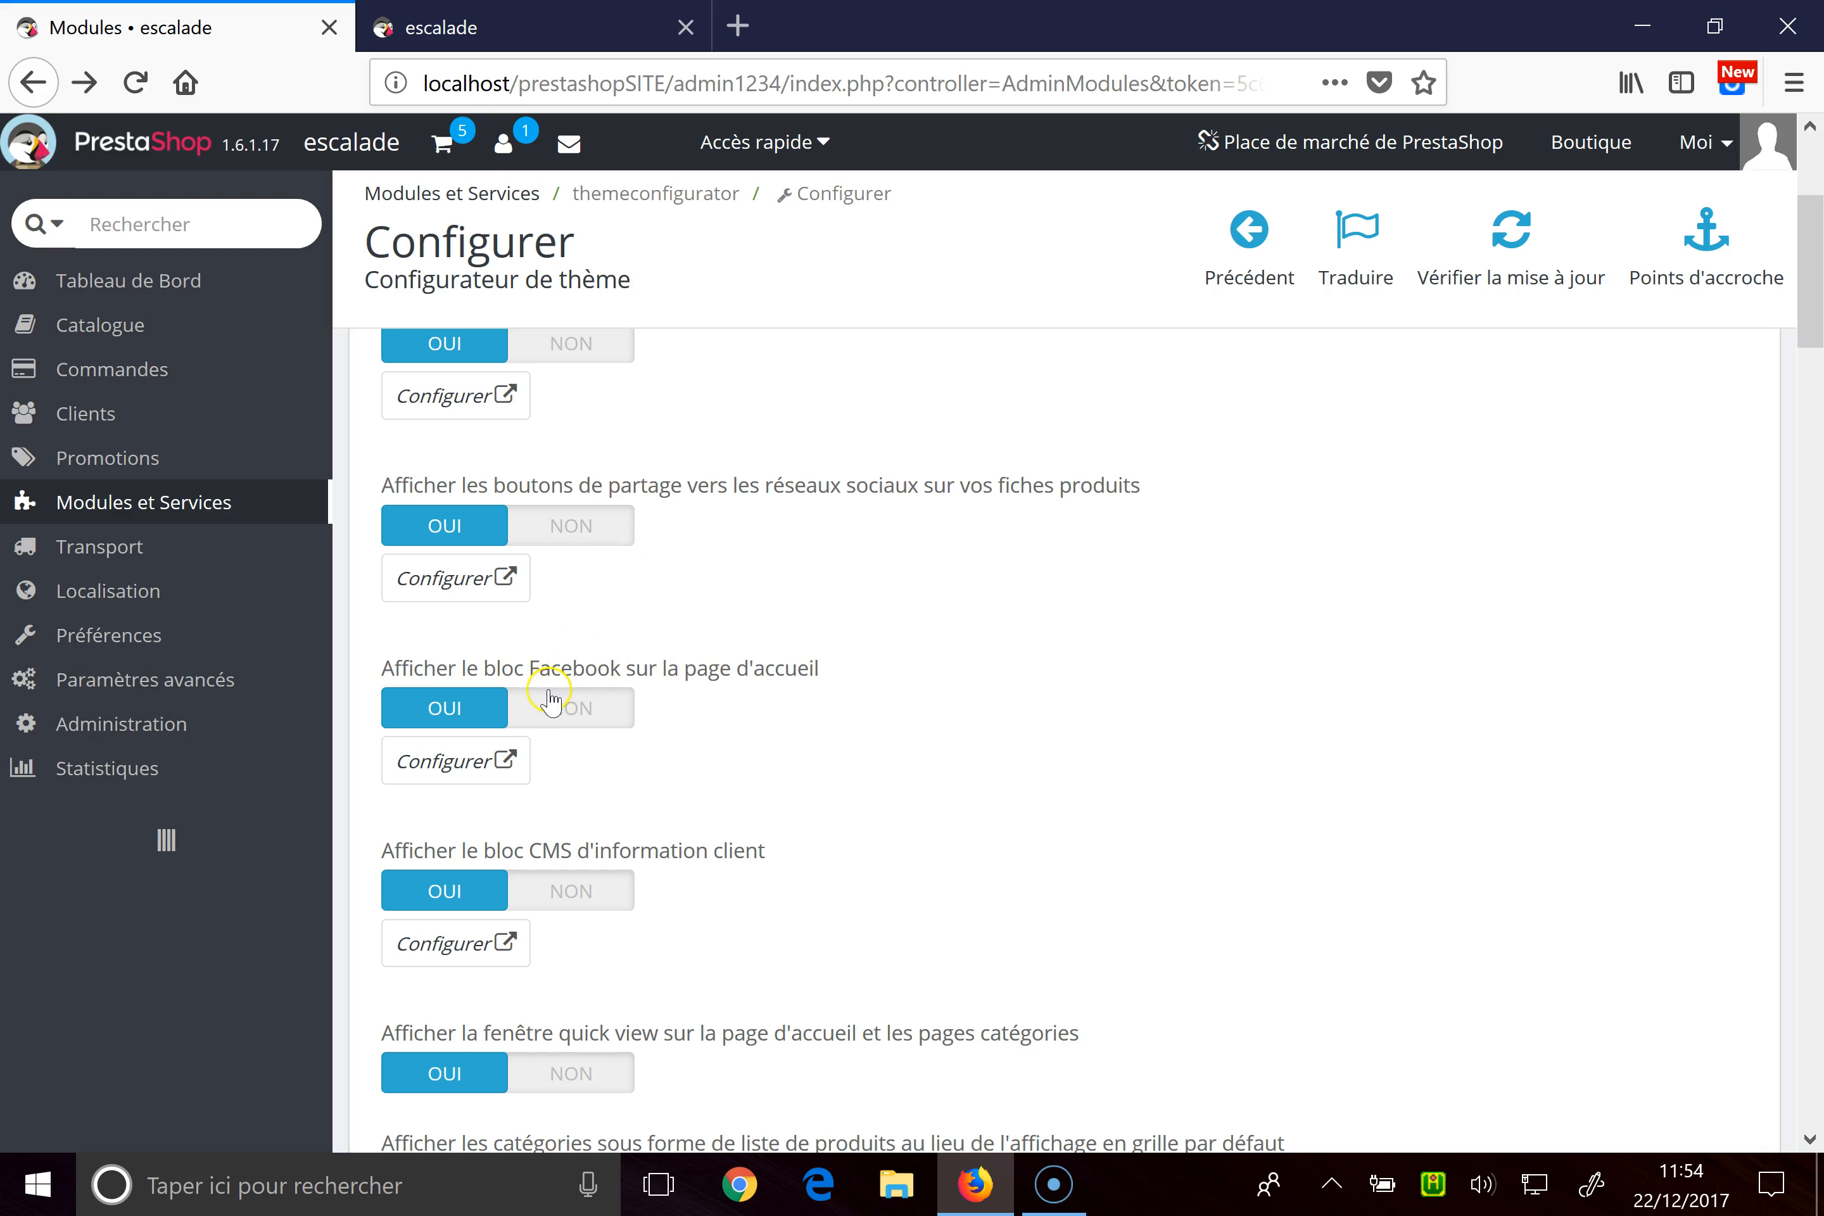
# Step: Disable the Facebook block on the home page (NON) in the theme configurator and save the settings
pyautogui.click(579, 716)
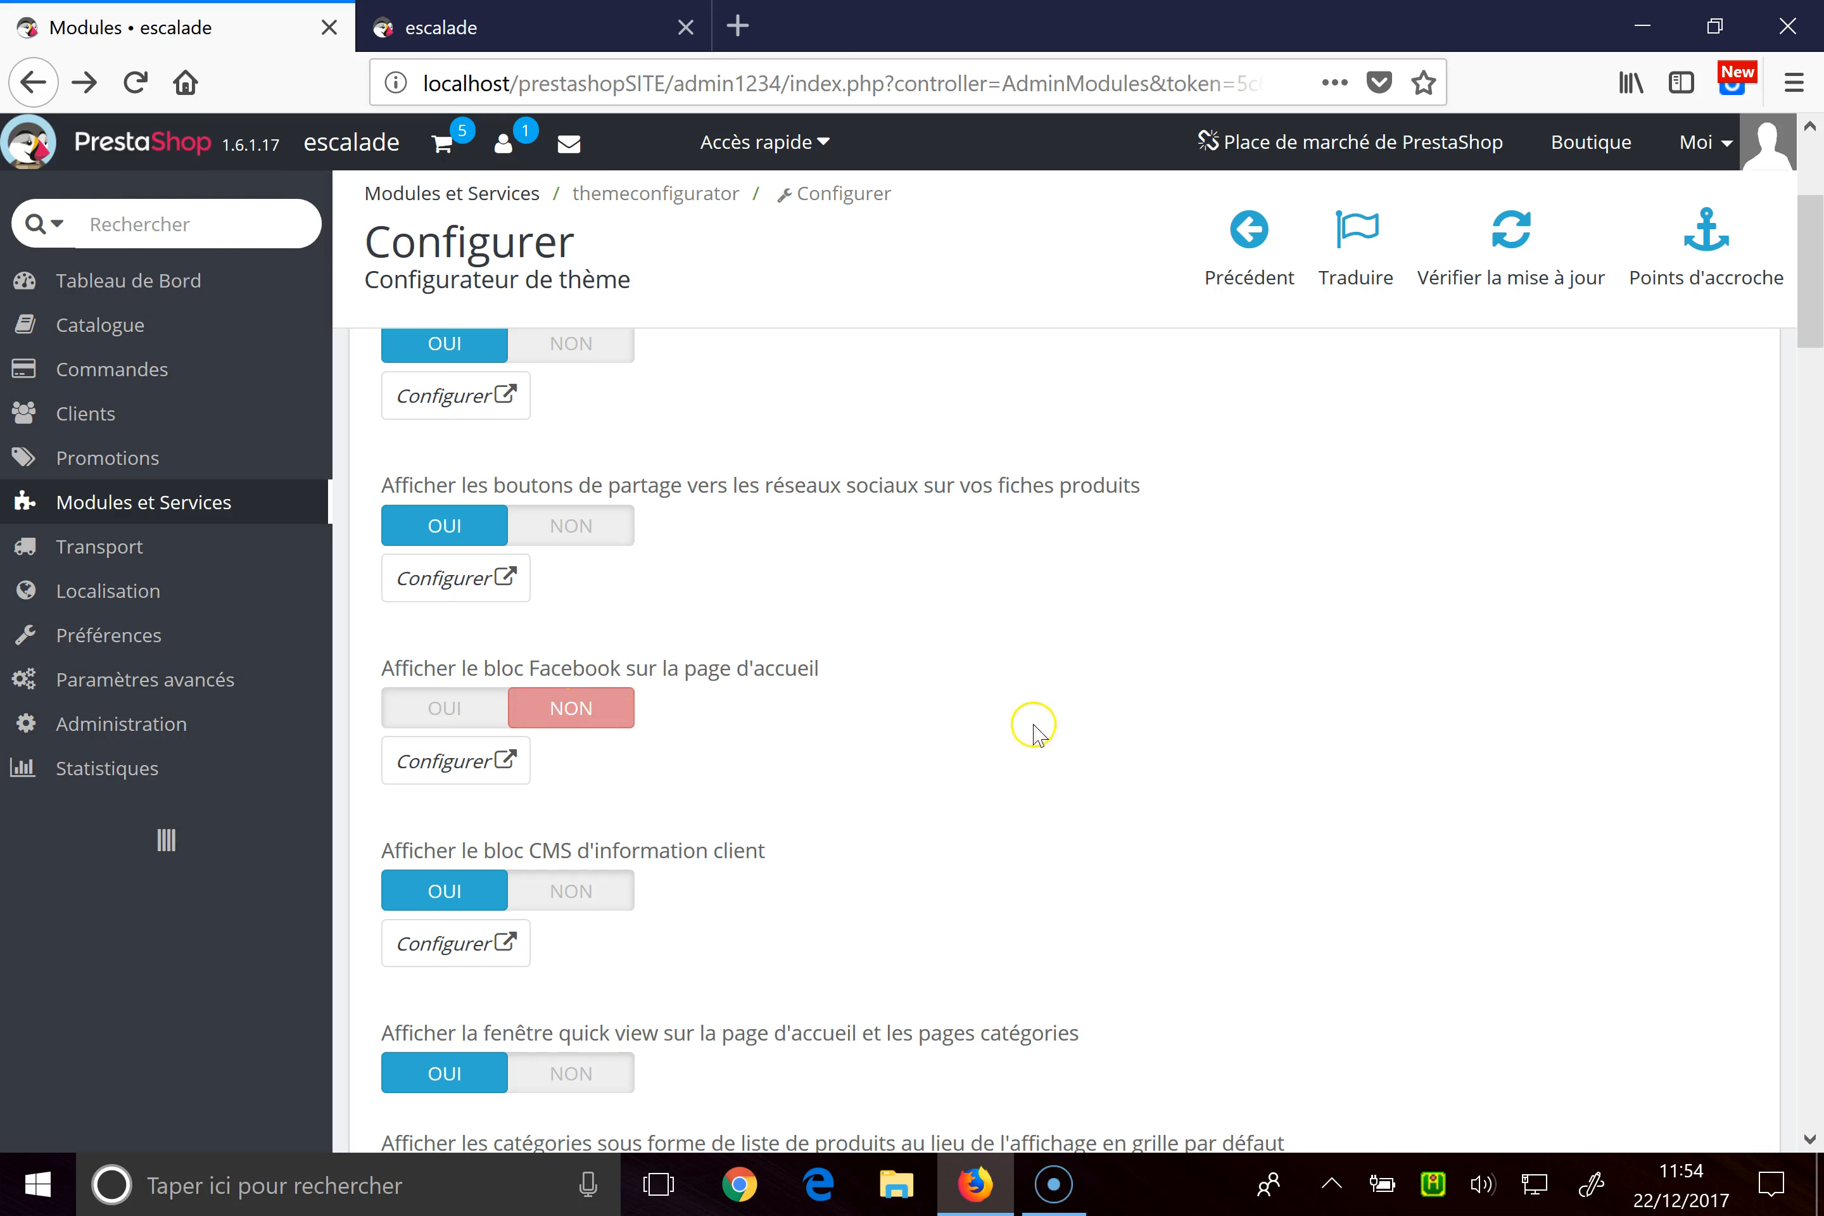
pyautogui.scroll(-15, 1034, 723)
pyautogui.scroll(-3, 1448, 766)
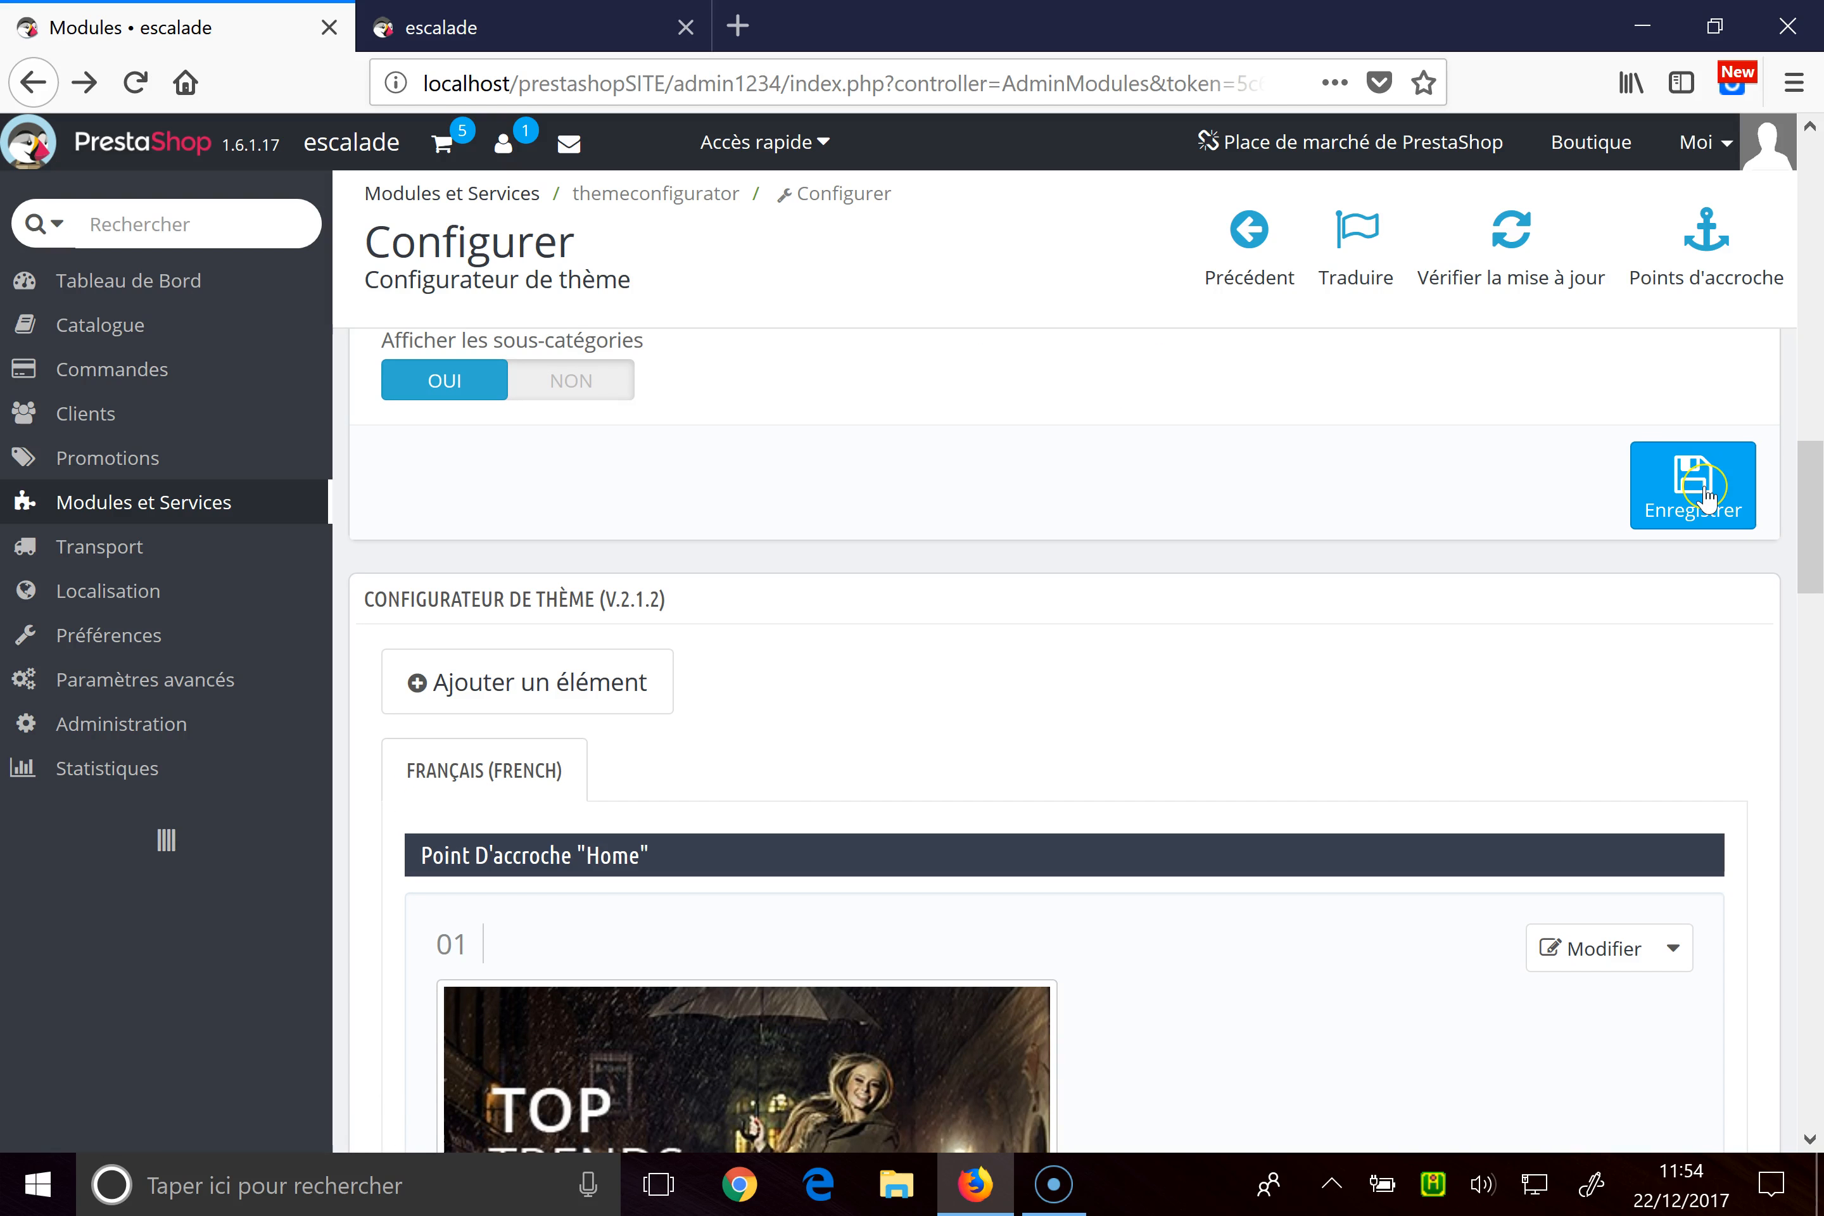
pyautogui.click(1703, 499)
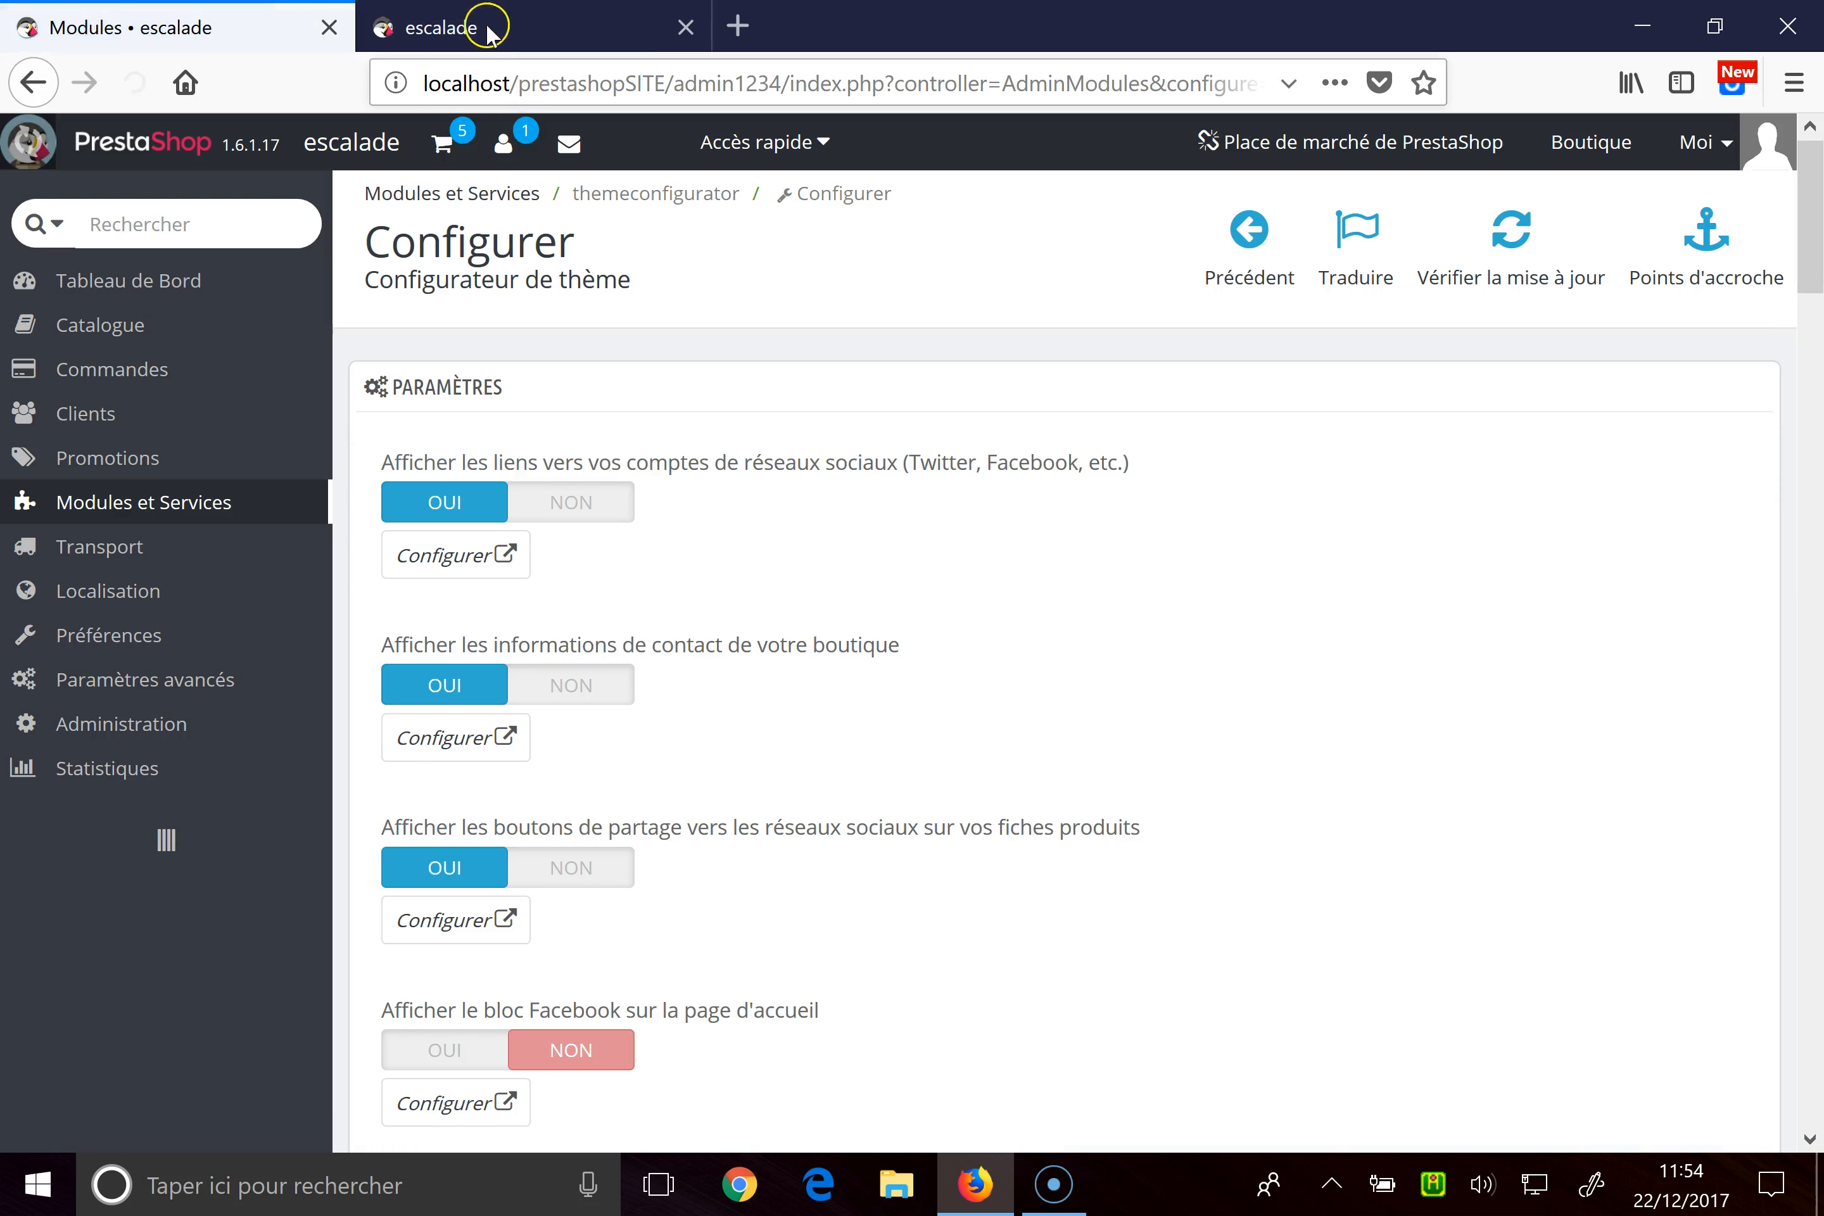
# Step: Reload the shop's home page and check the area above the footer for the Facebook block
pyautogui.click(480, 24)
pyautogui.scroll(-20, 702, 887)
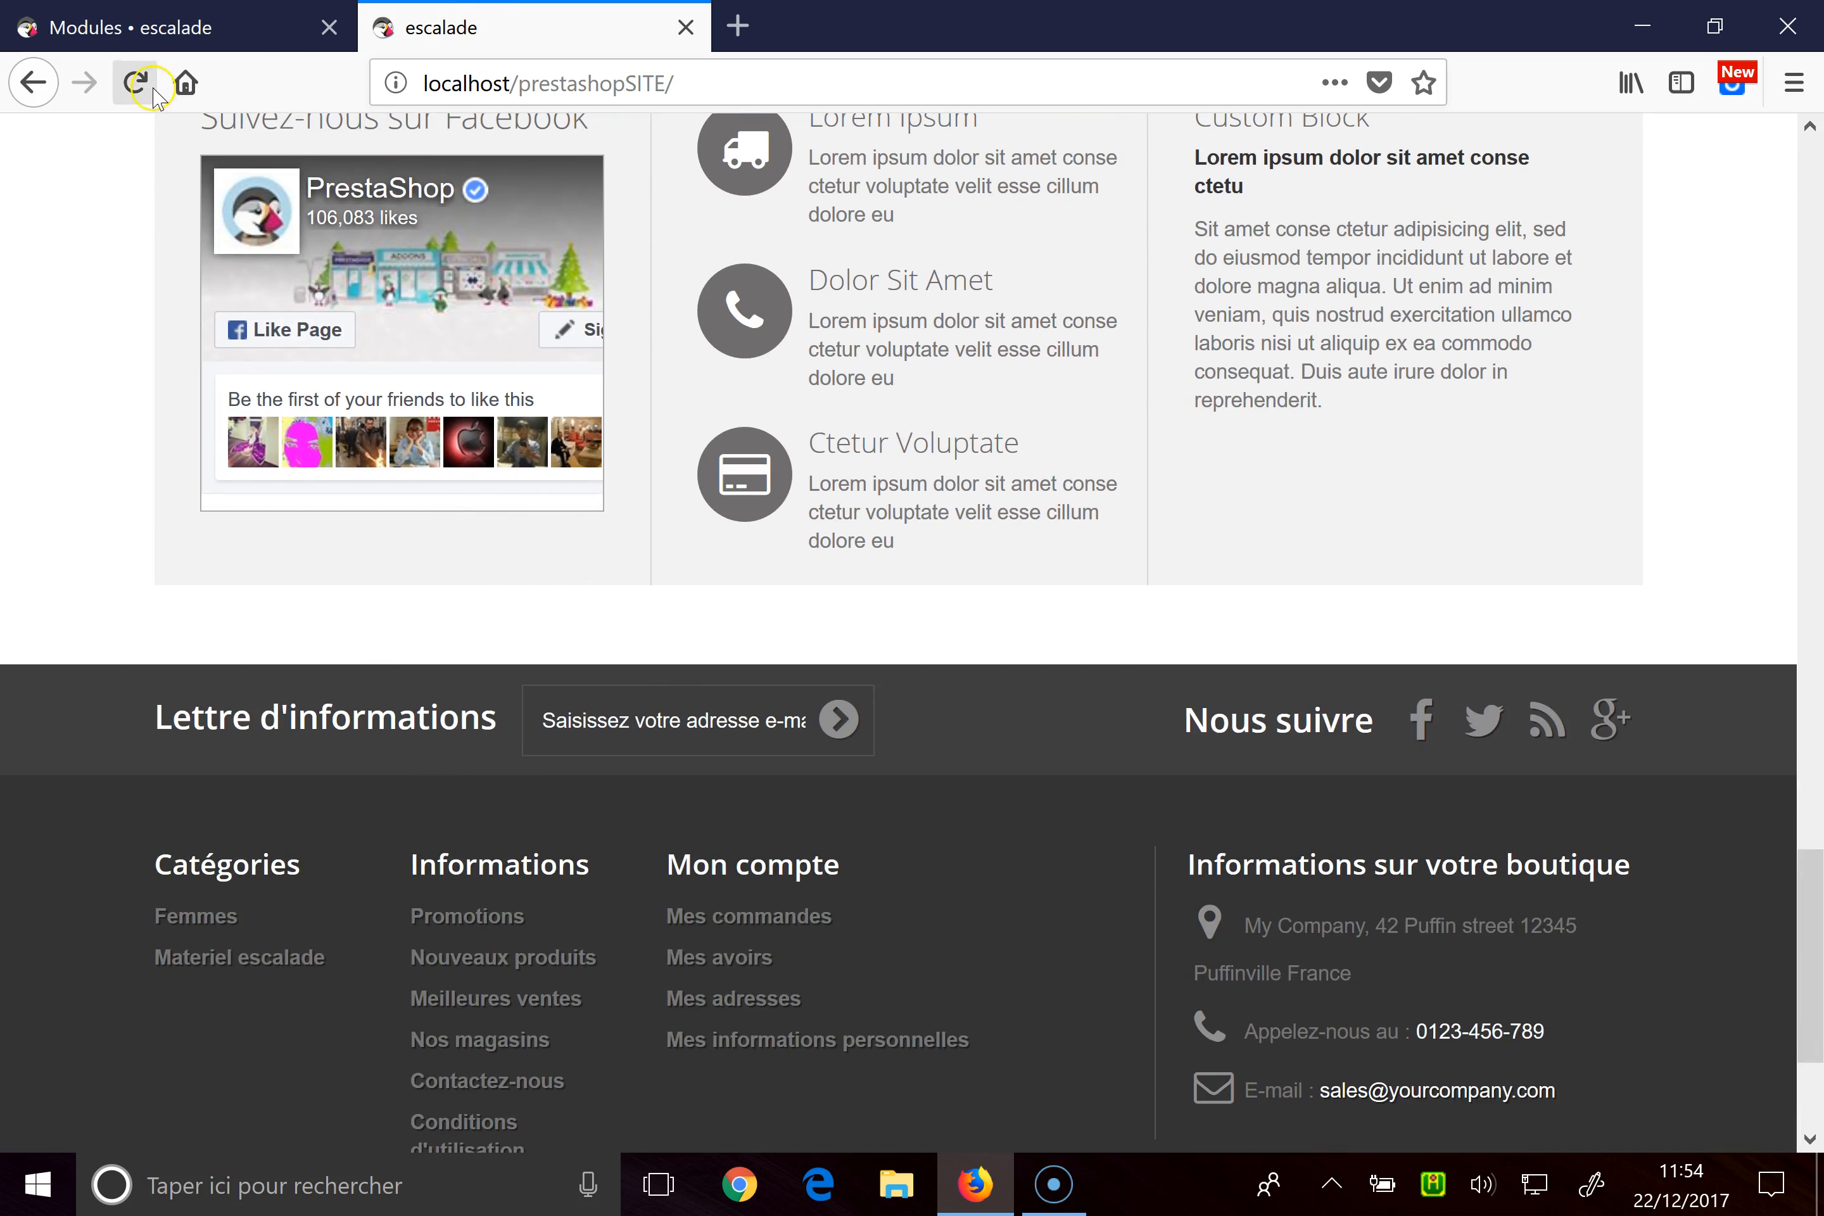
pyautogui.click(135, 81)
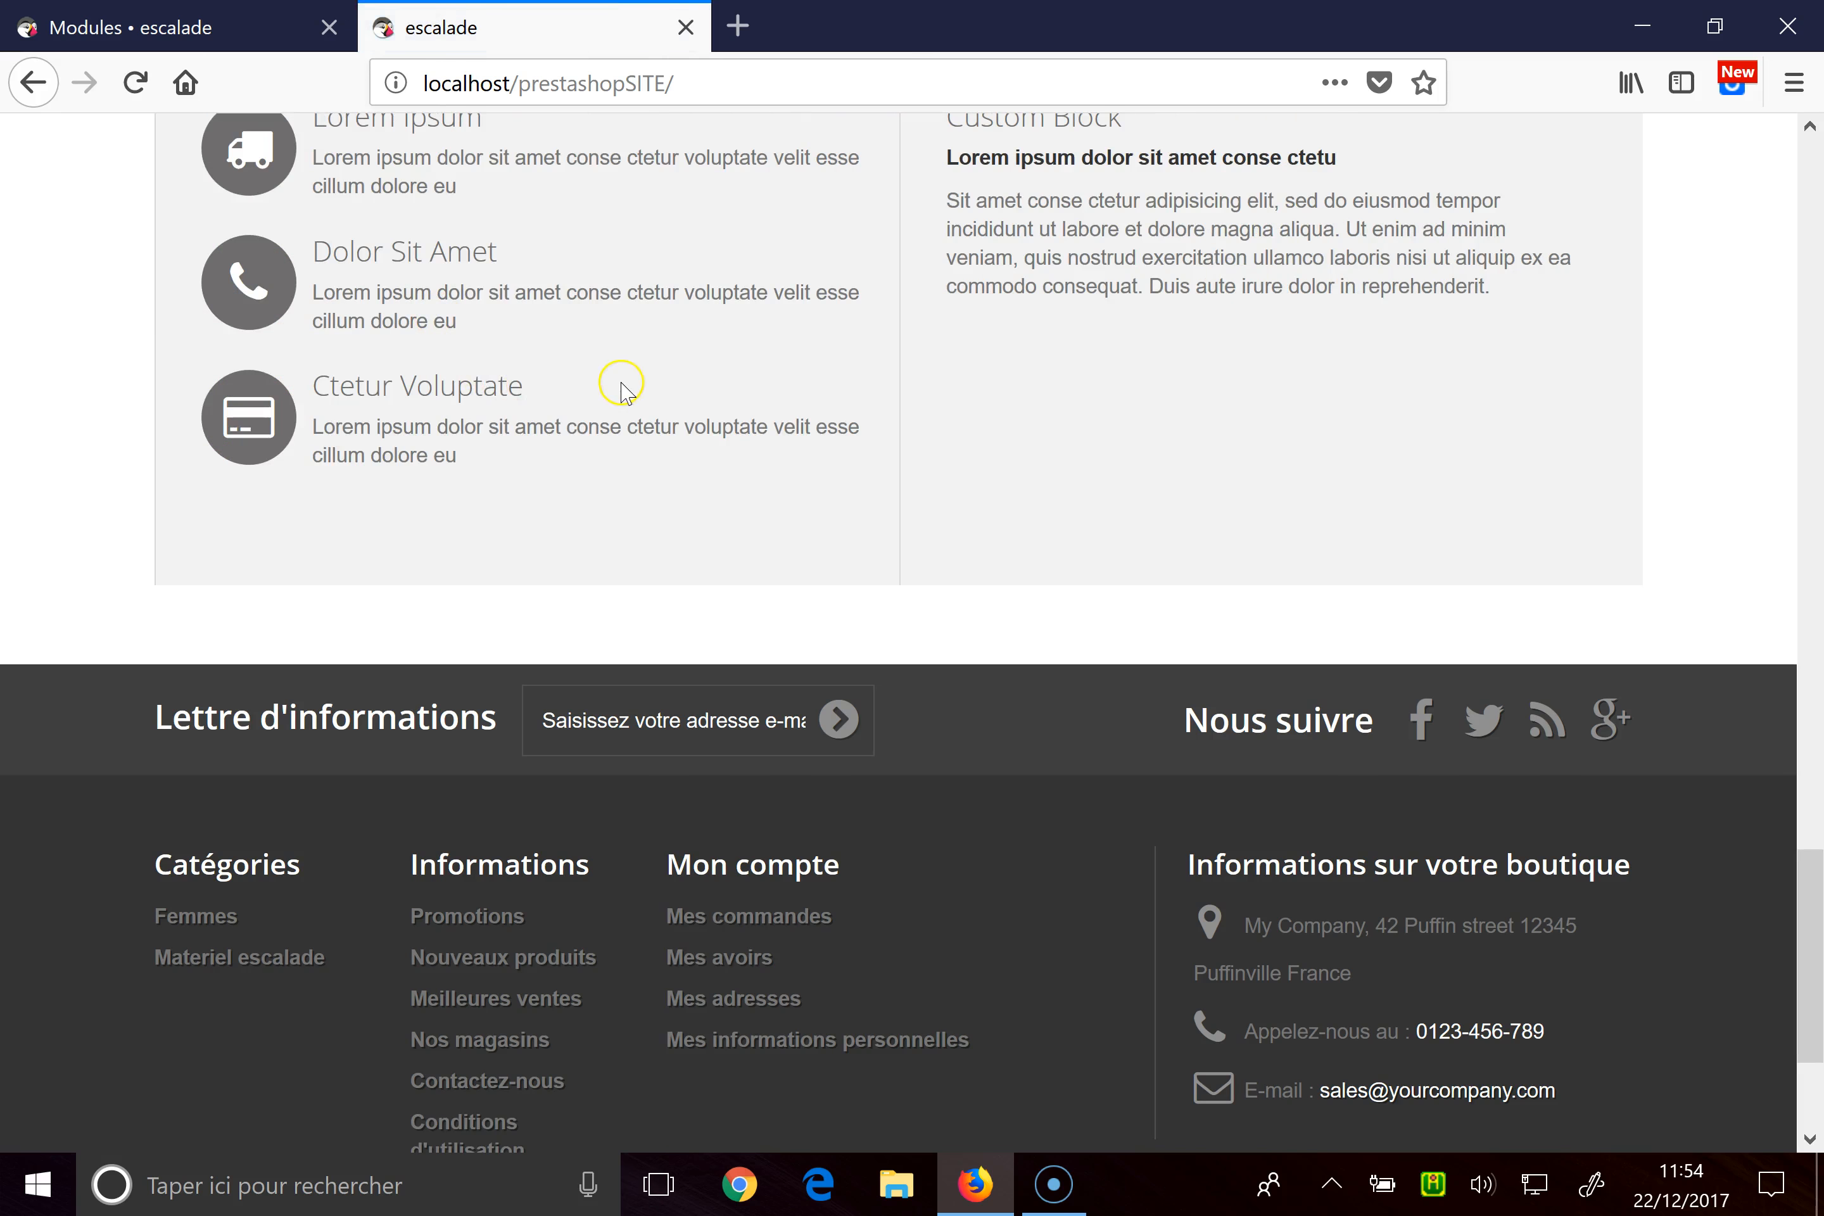
pyautogui.scroll(5, 623, 390)
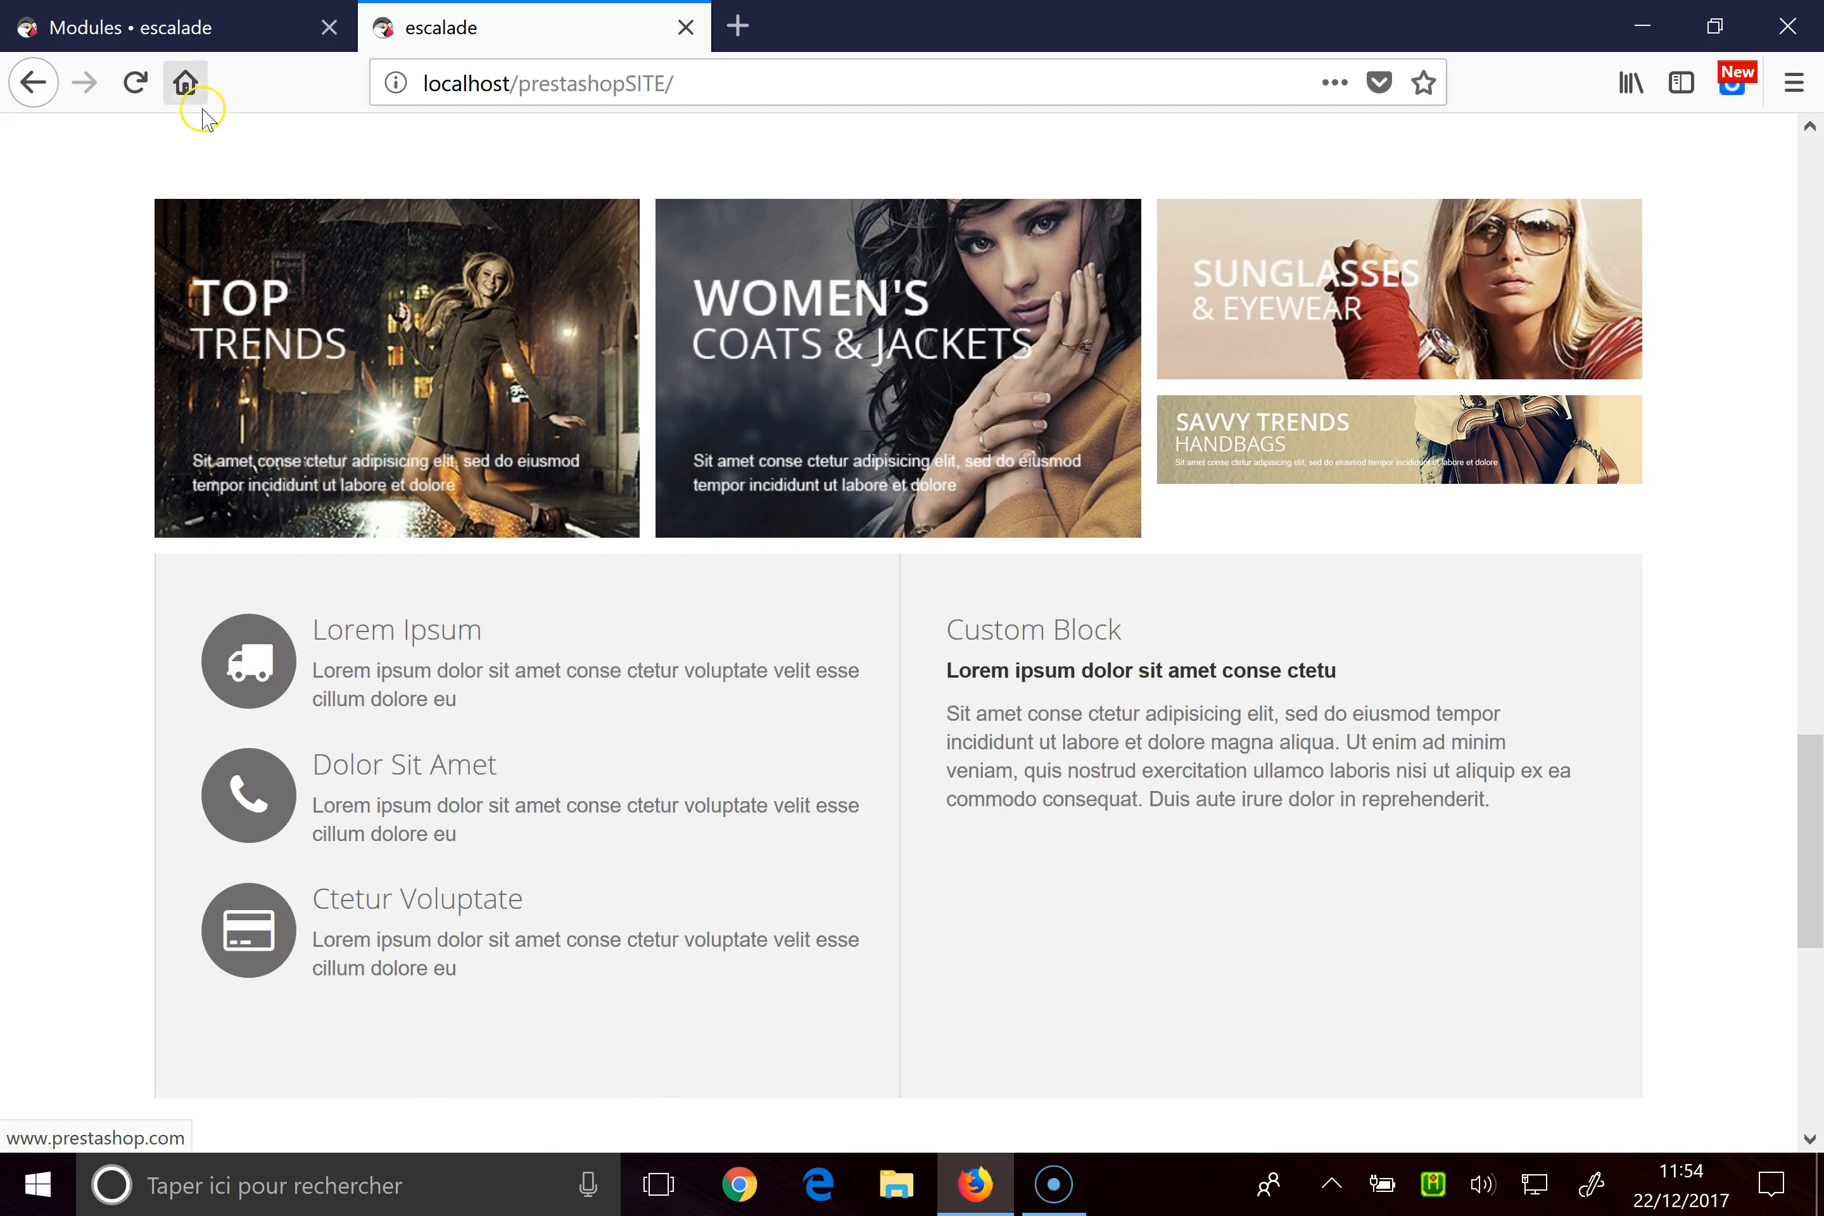
# Step: Compare the banners listed under the "Home" hook in the theme configurator with those on the shop's home page
pyautogui.click(196, 24)
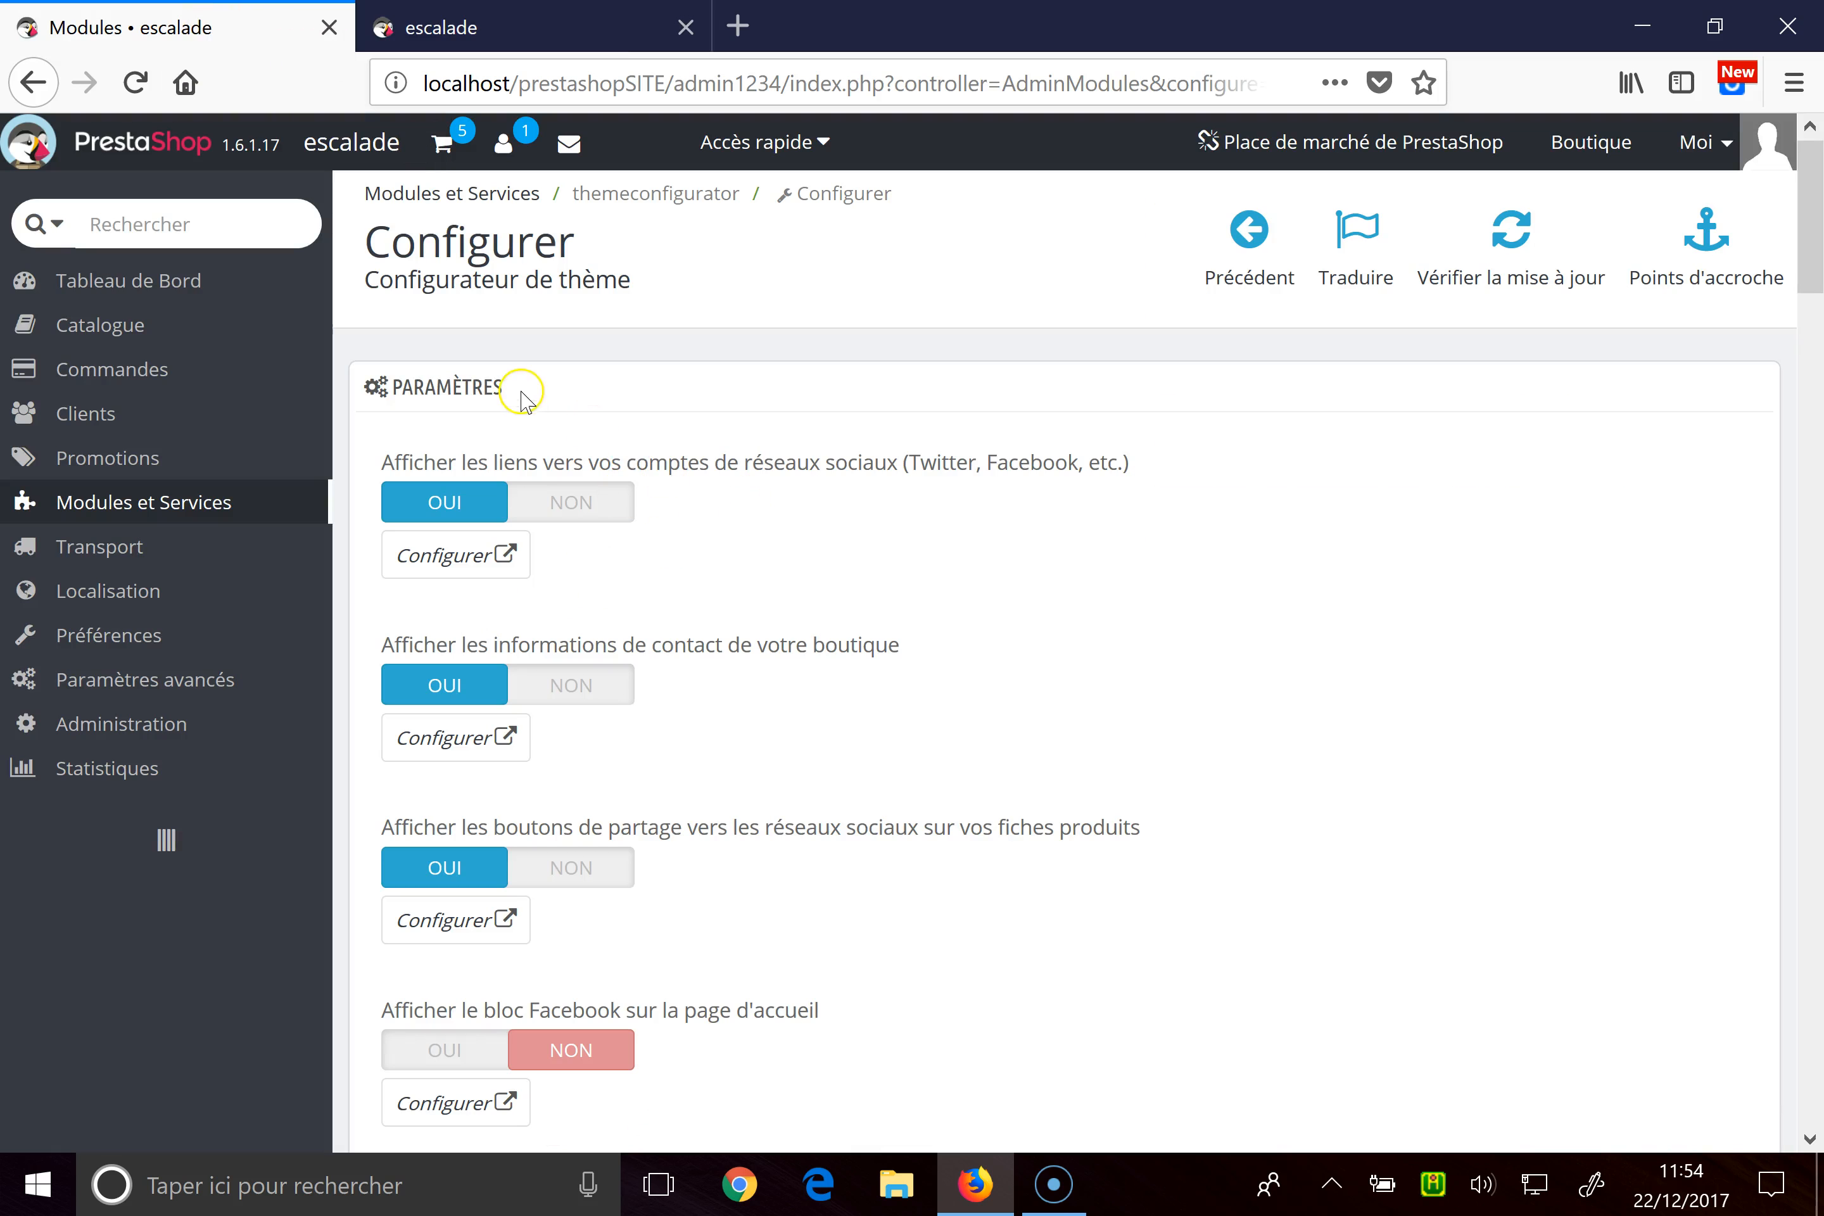
pyautogui.moveTo(164, 628)
pyautogui.scroll(-15, 1476, 687)
pyautogui.scroll(-10, 1496, 675)
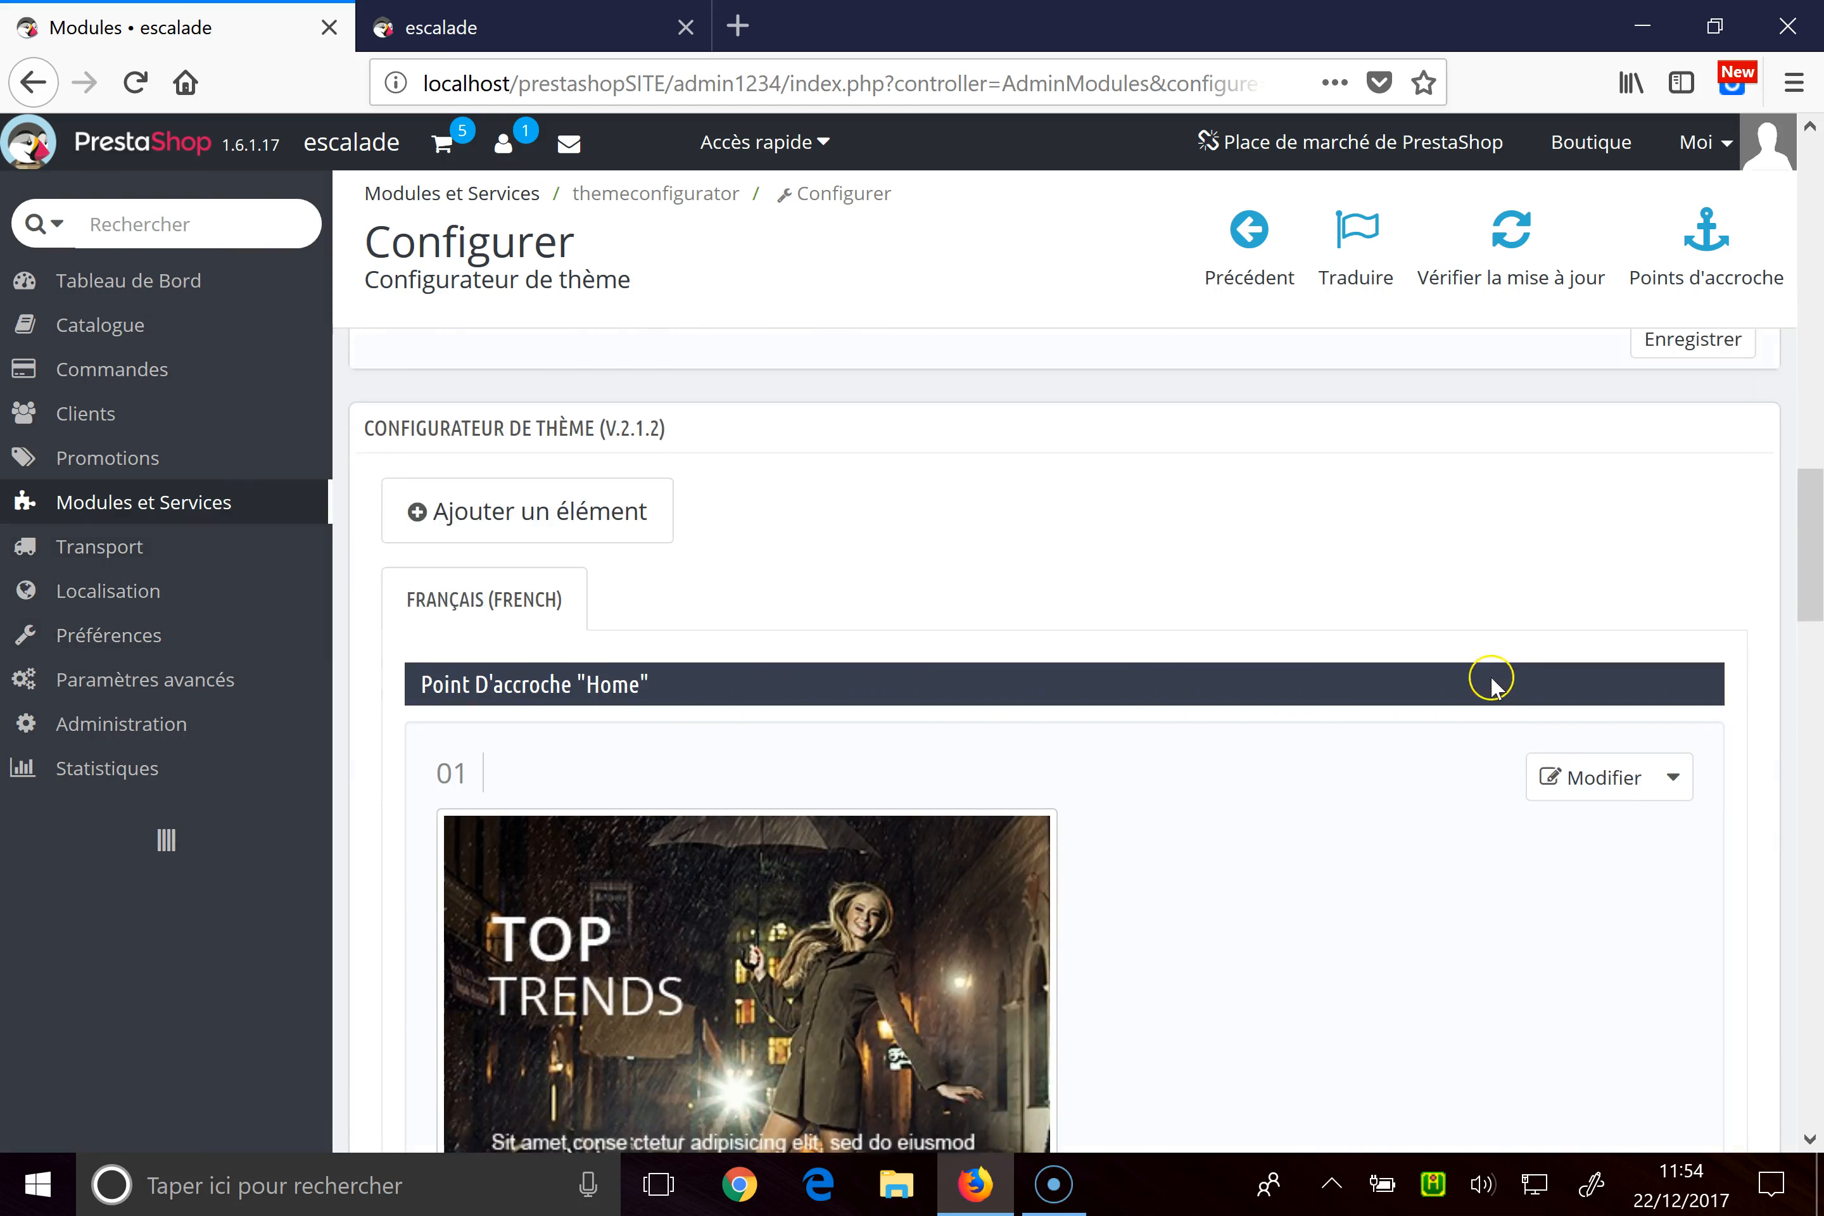
pyautogui.scroll(-10, 822, 663)
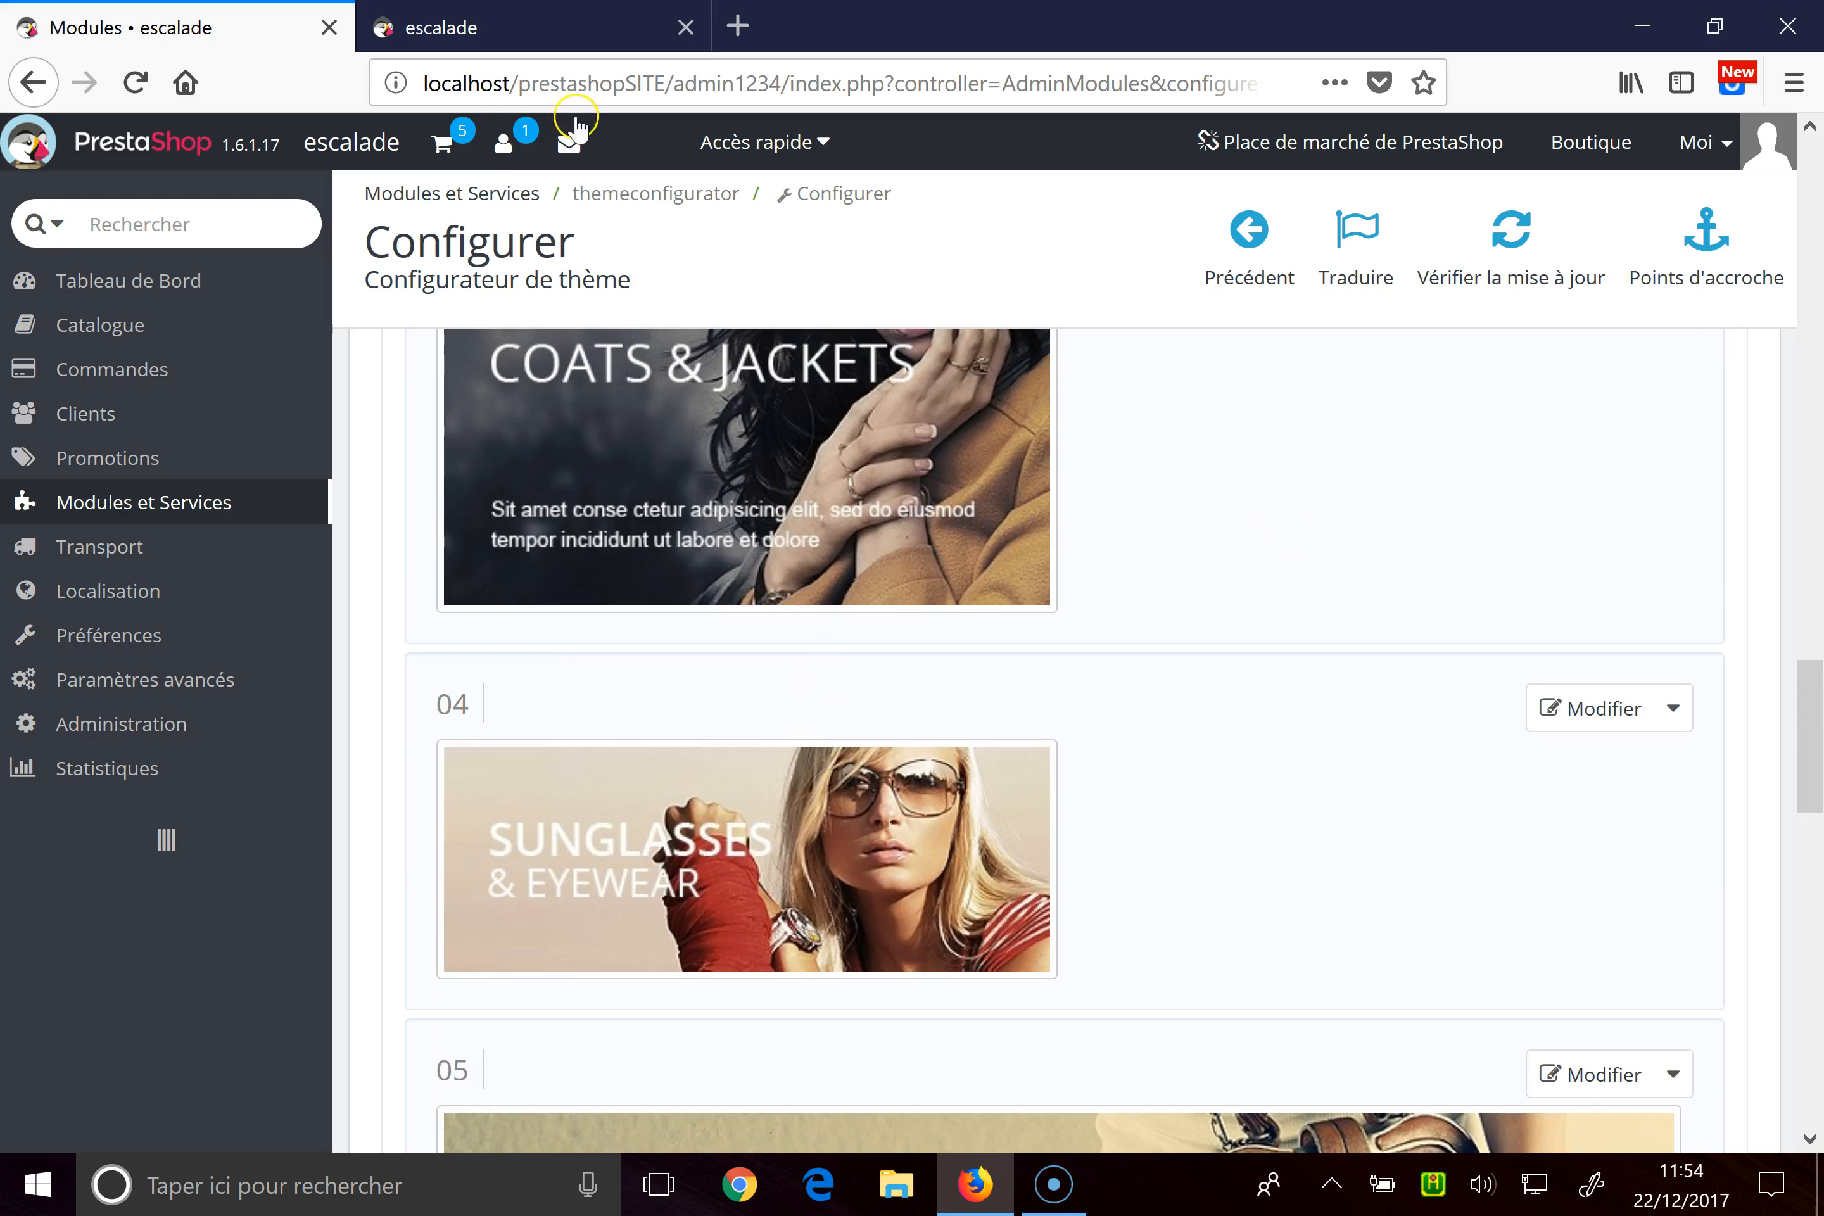
pyautogui.click(444, 30)
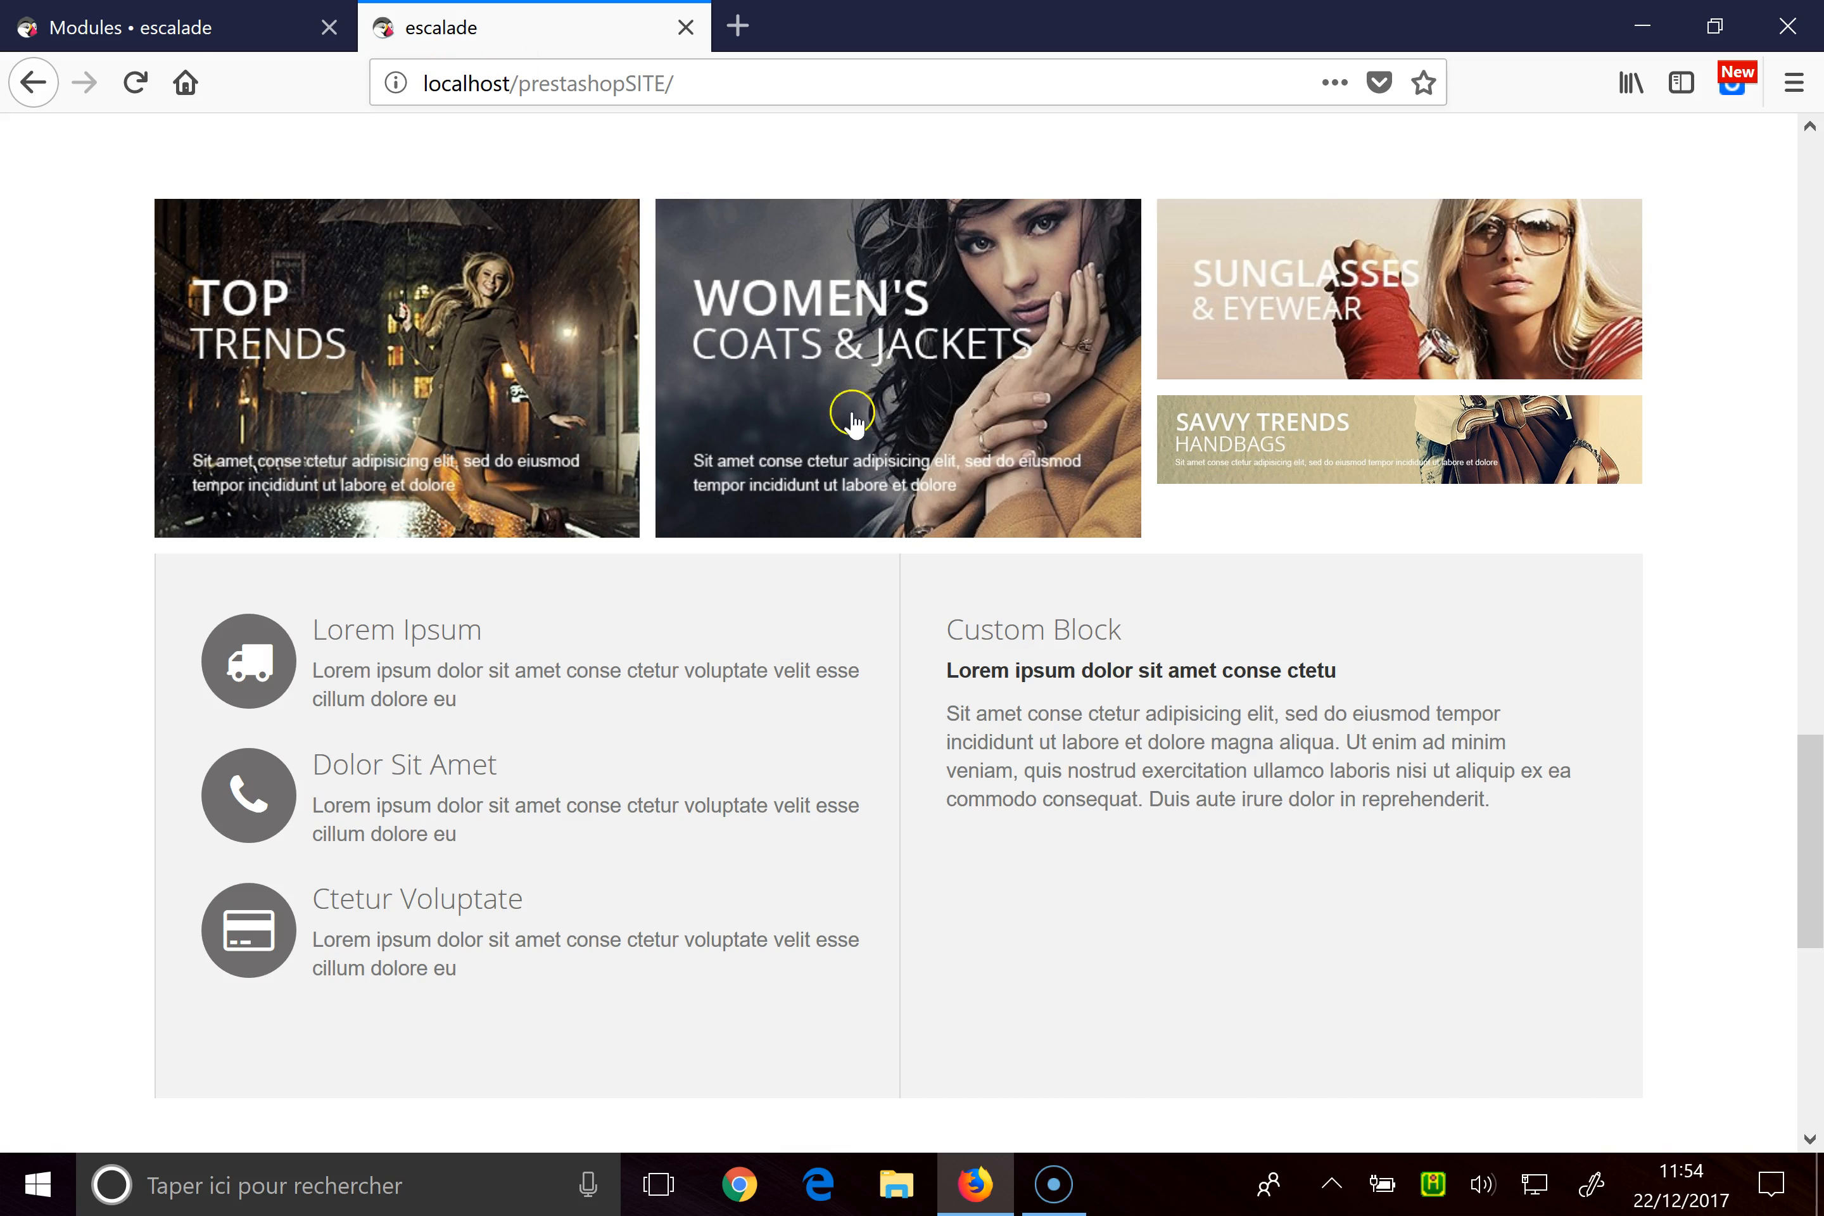
pyautogui.click(143, 29)
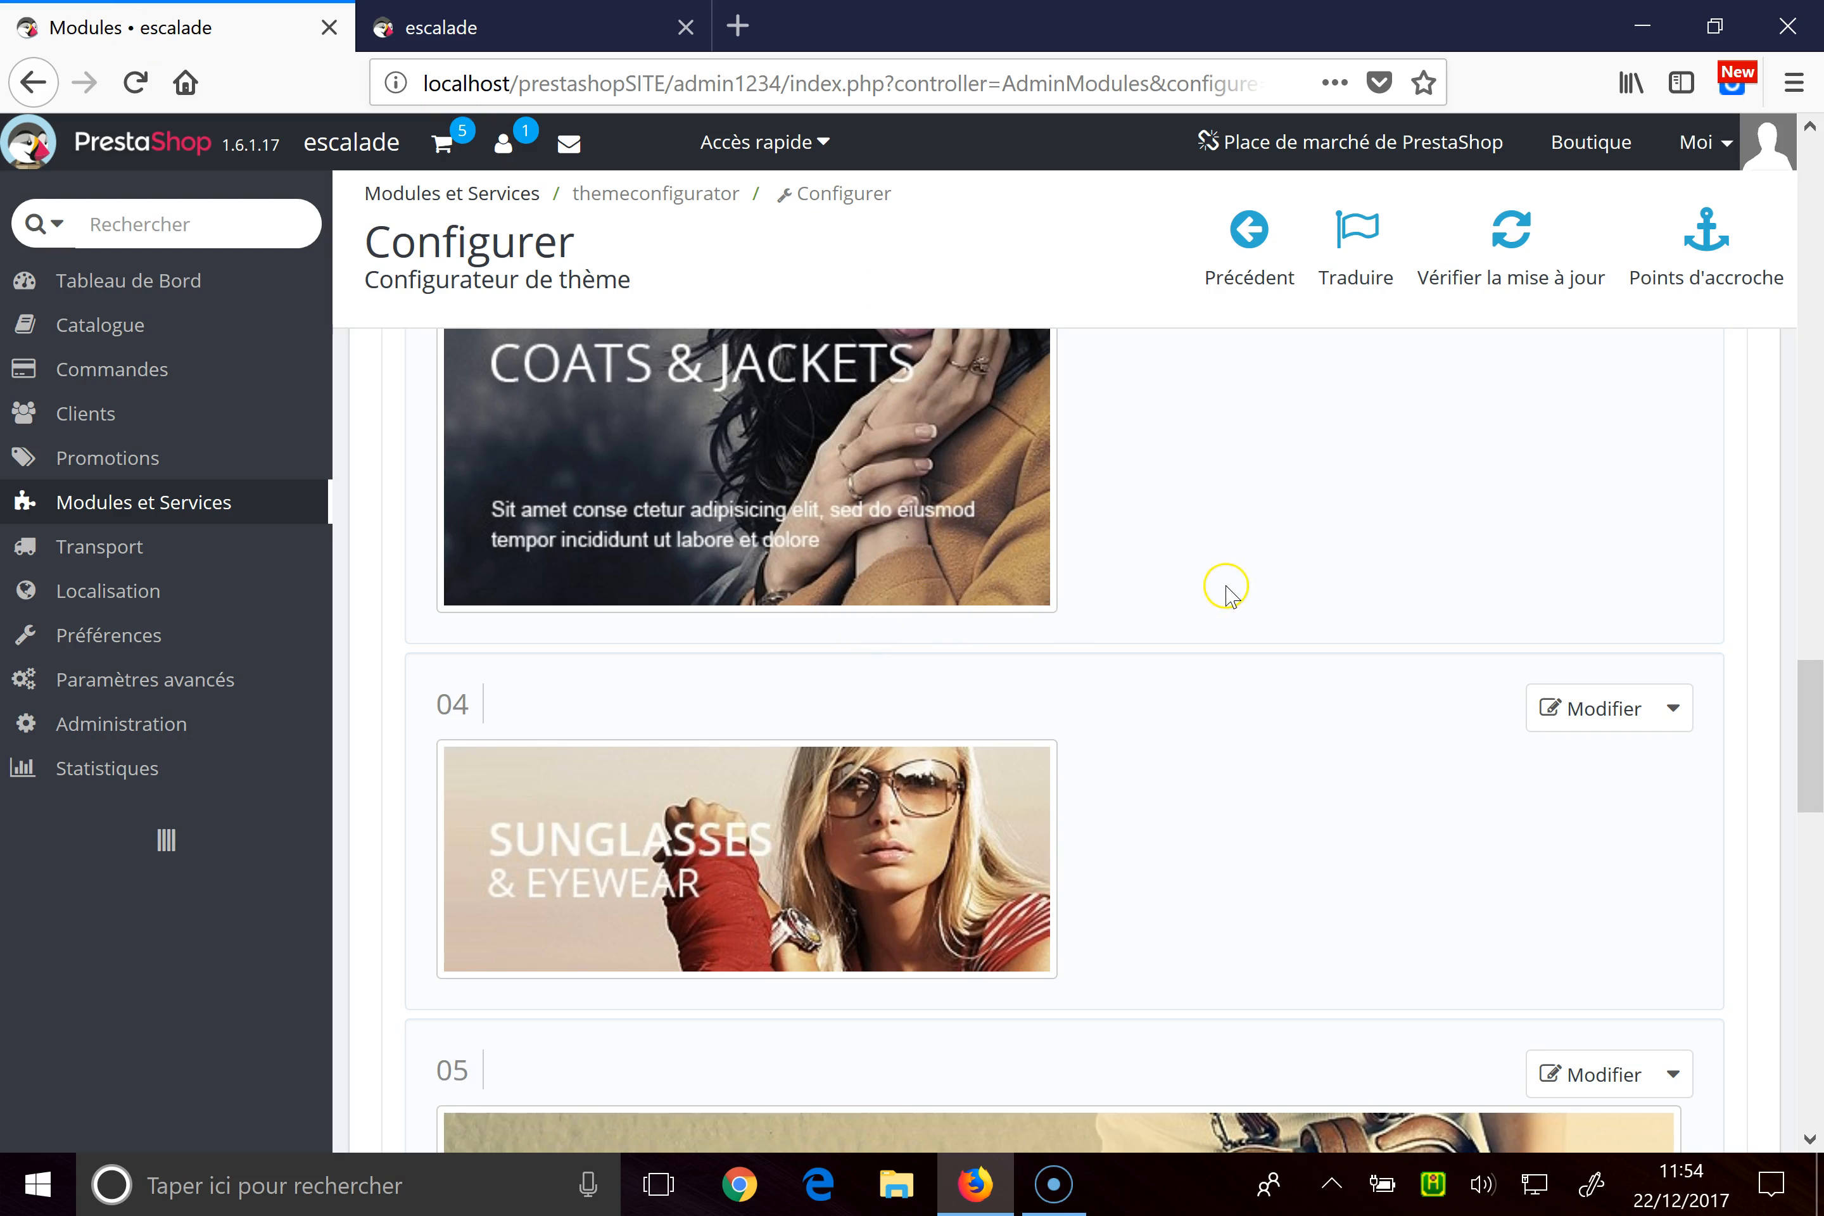
# Step: Open banner 03 (Women's Coats & Jackets) under the "Home" hook for editing and toggle its Activer option
pyautogui.scroll(4, 1228, 590)
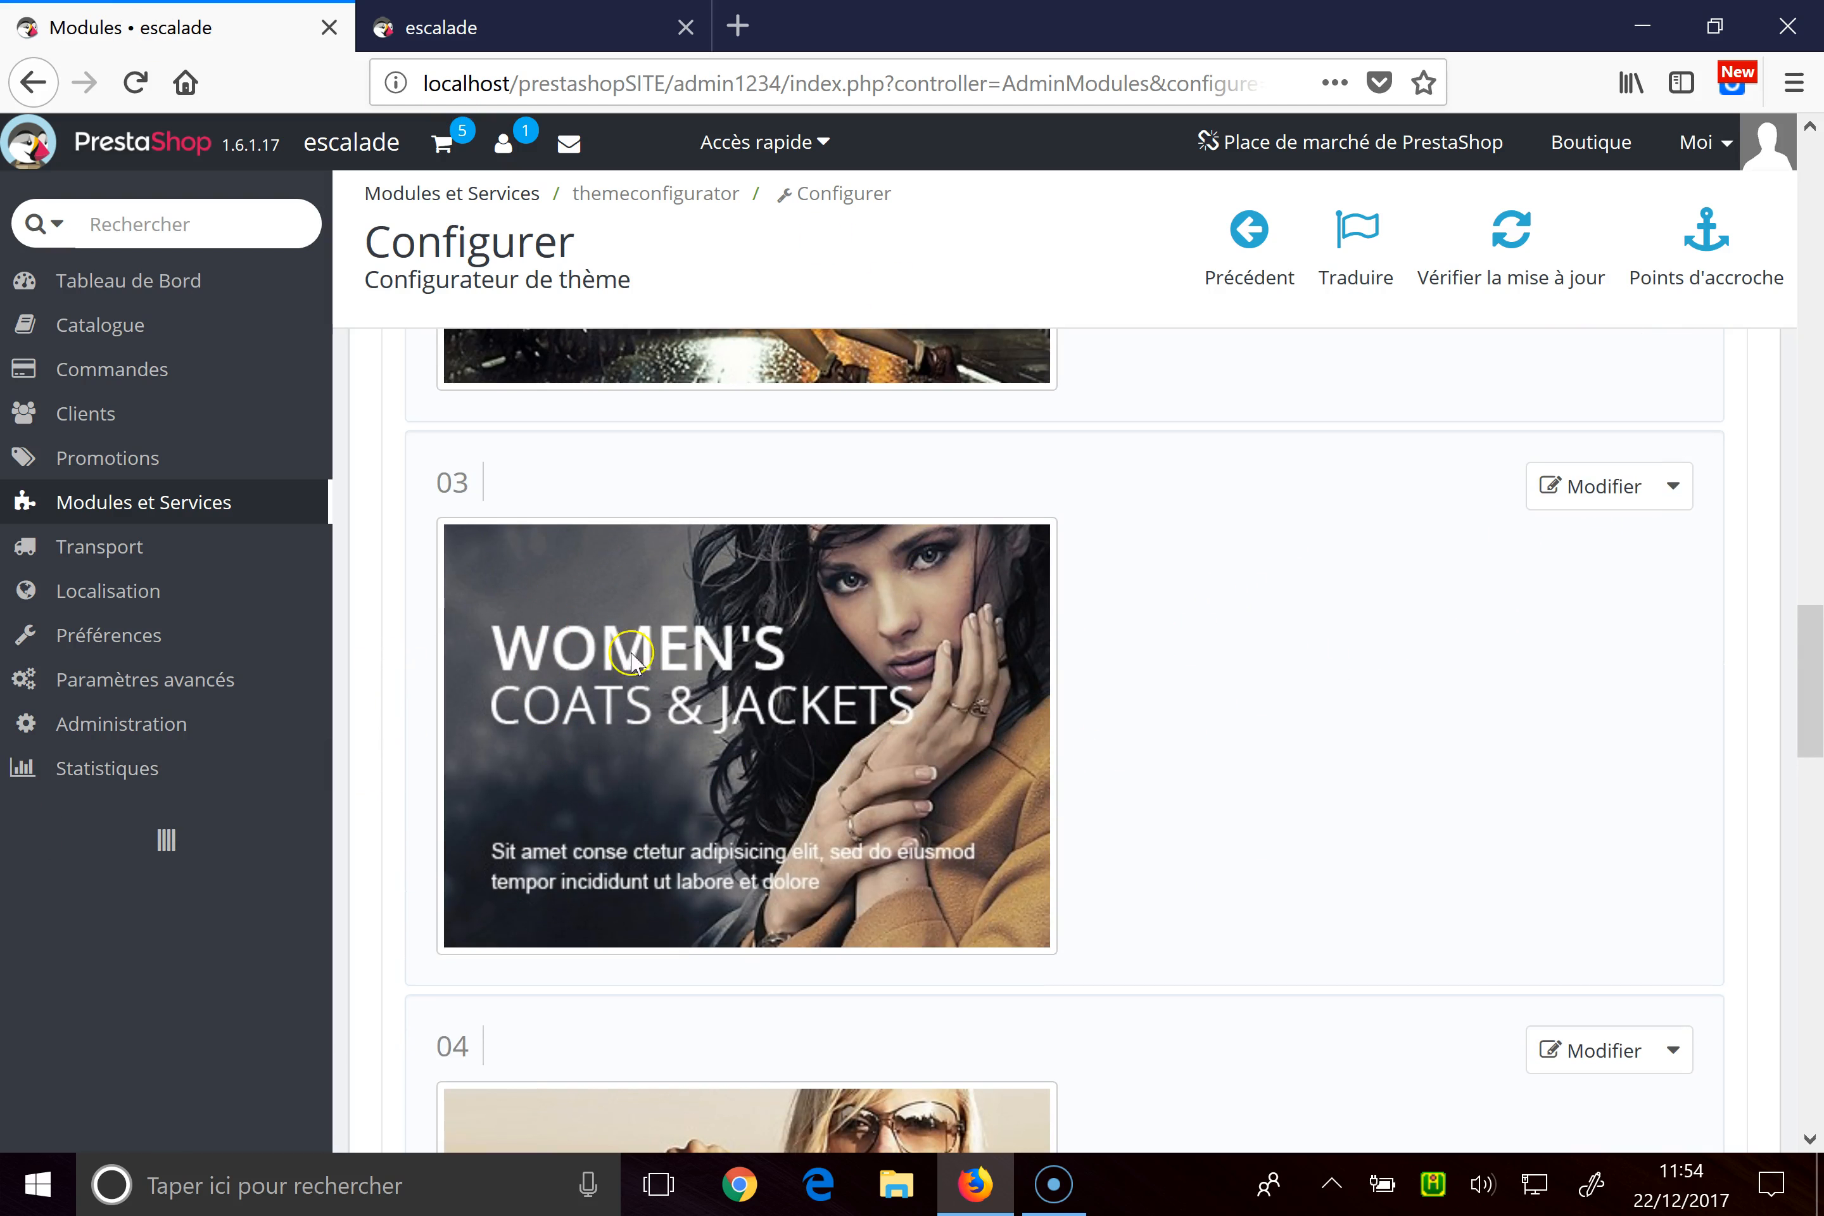
pyautogui.click(1591, 488)
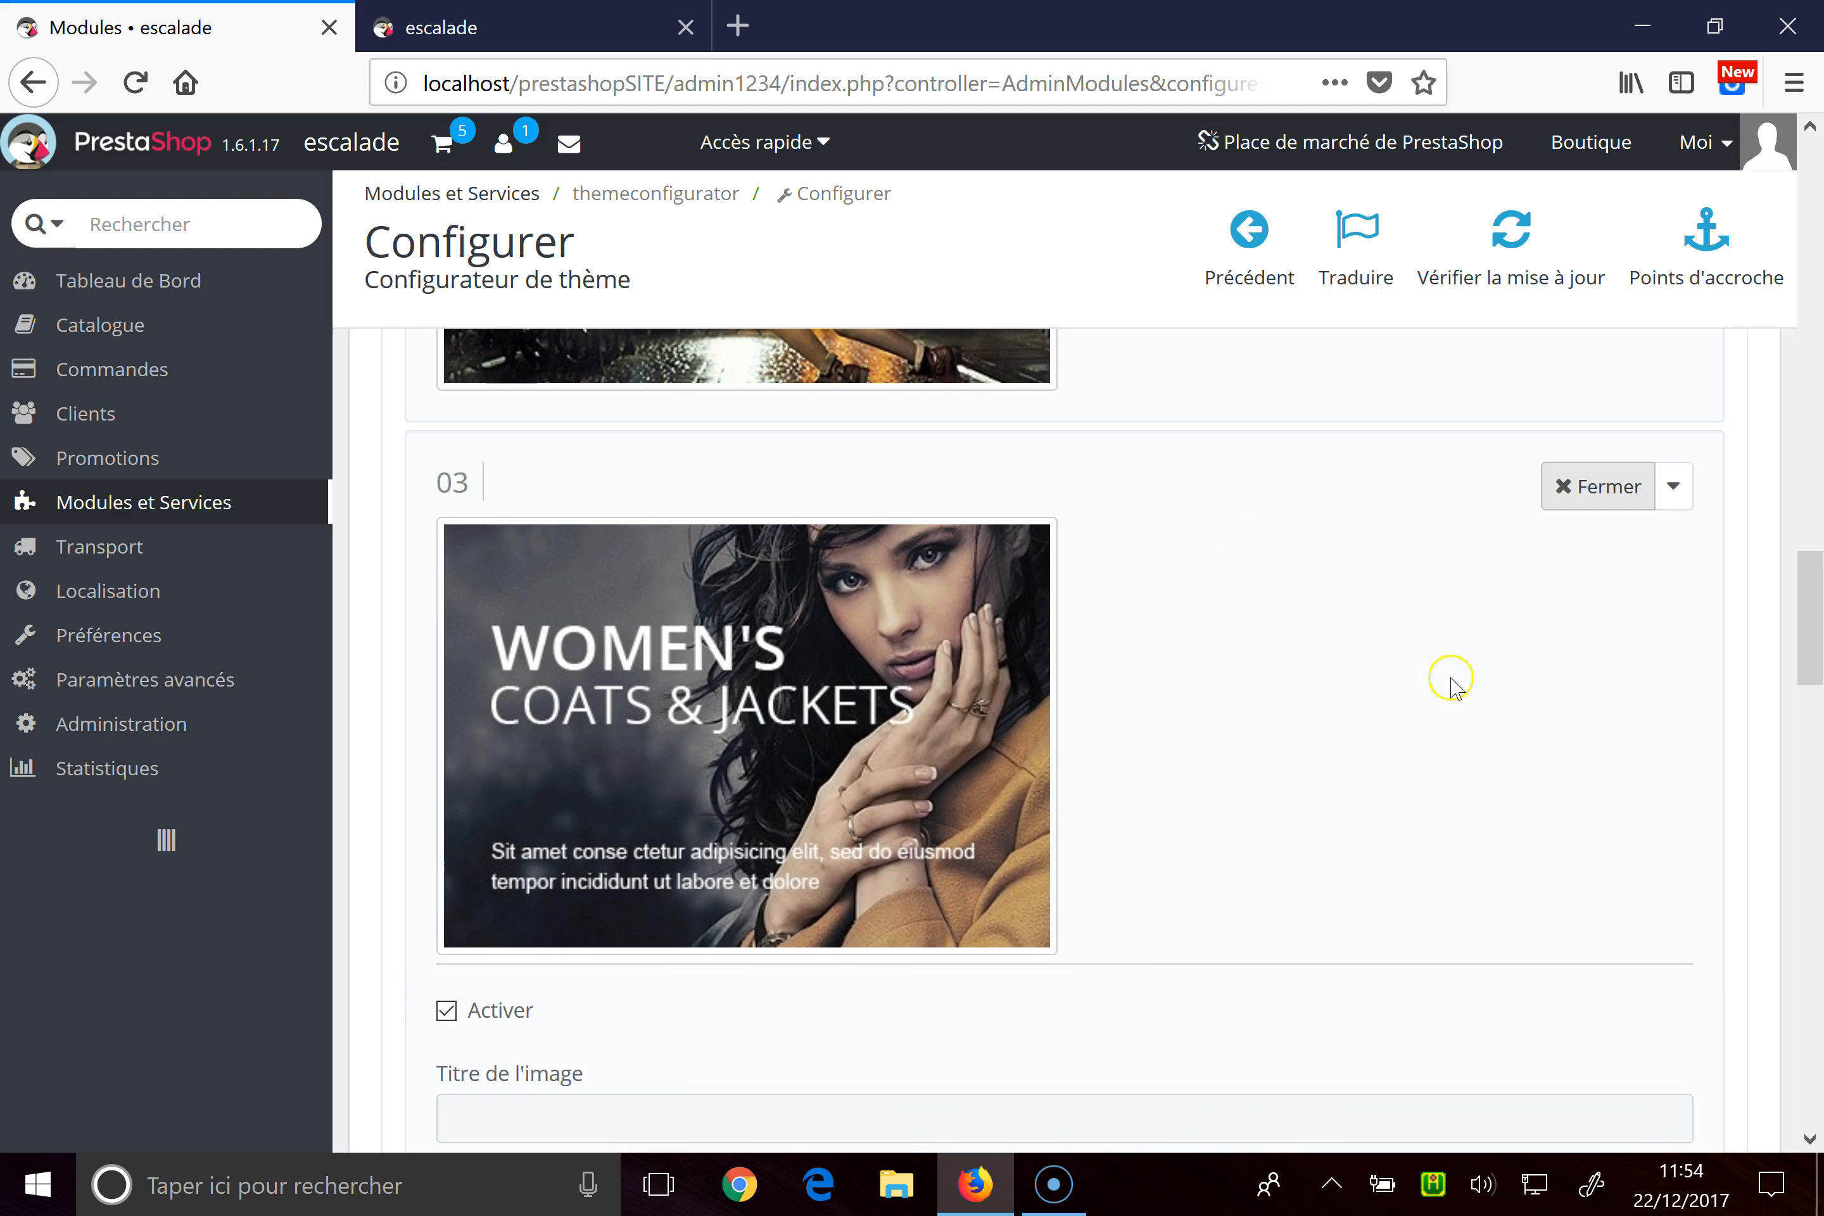
pyautogui.scroll(-3, 736, 730)
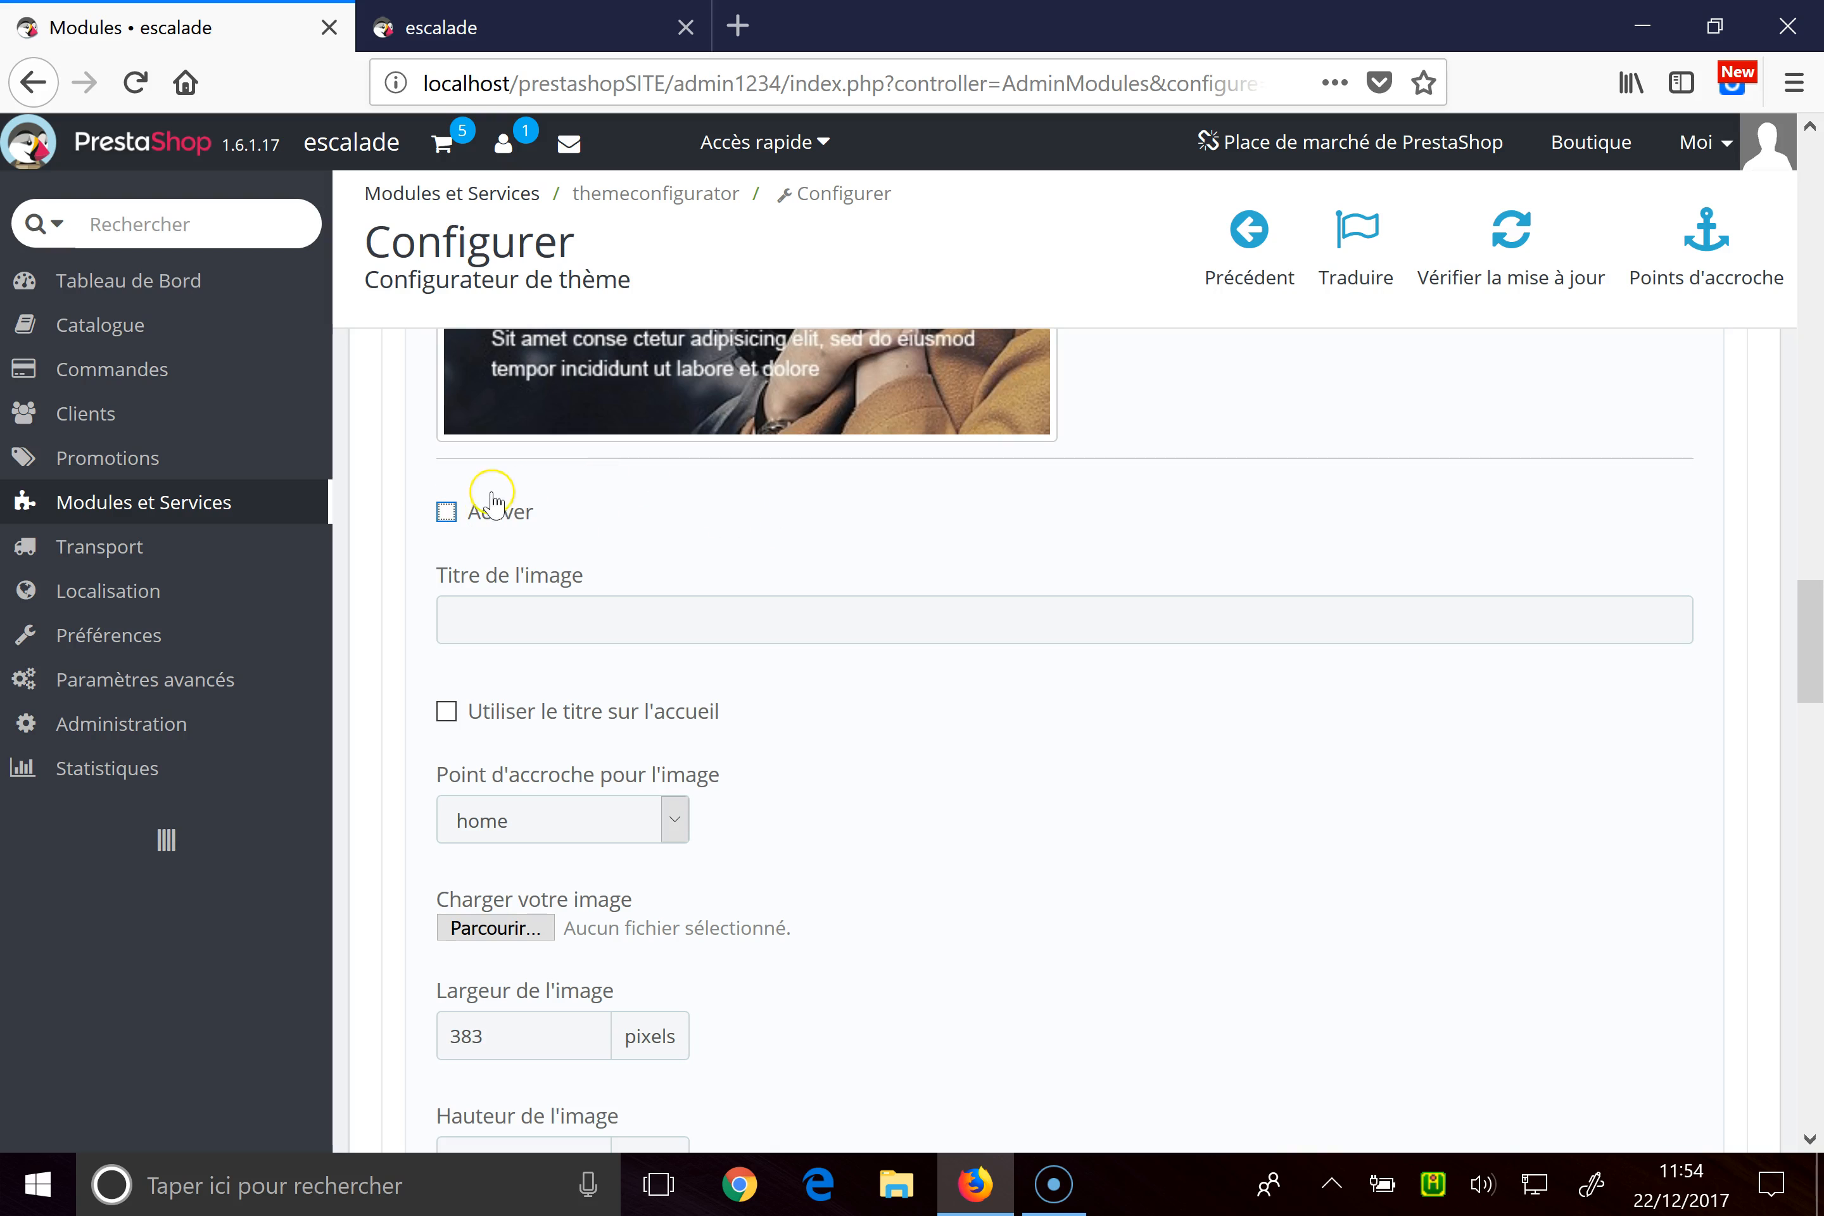
pyautogui.click(487, 518)
# Step: Upload chaussure.jpg as the new image of banner 03 under the "Home" hook and save the banner
pyautogui.scroll(-5, 1044, 820)
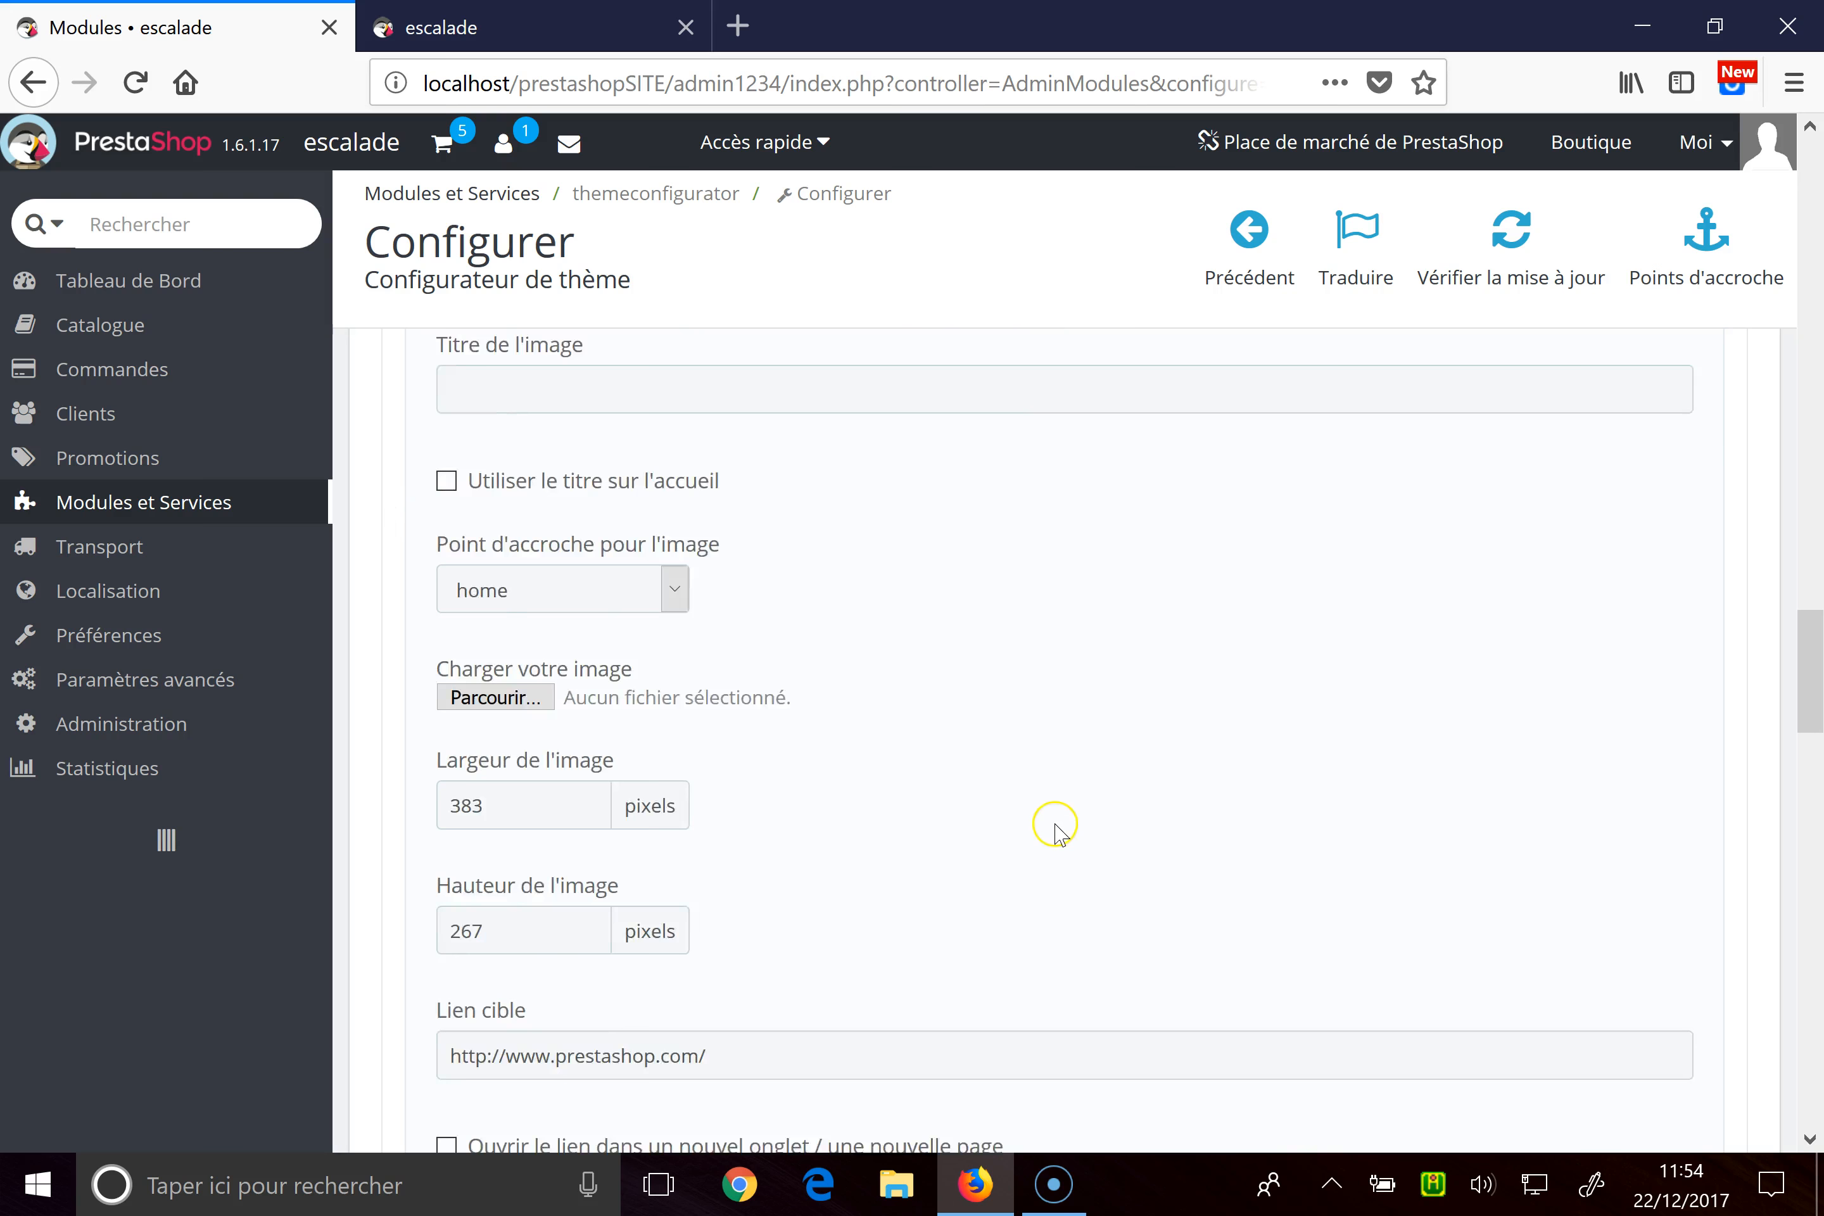
pyautogui.click(518, 417)
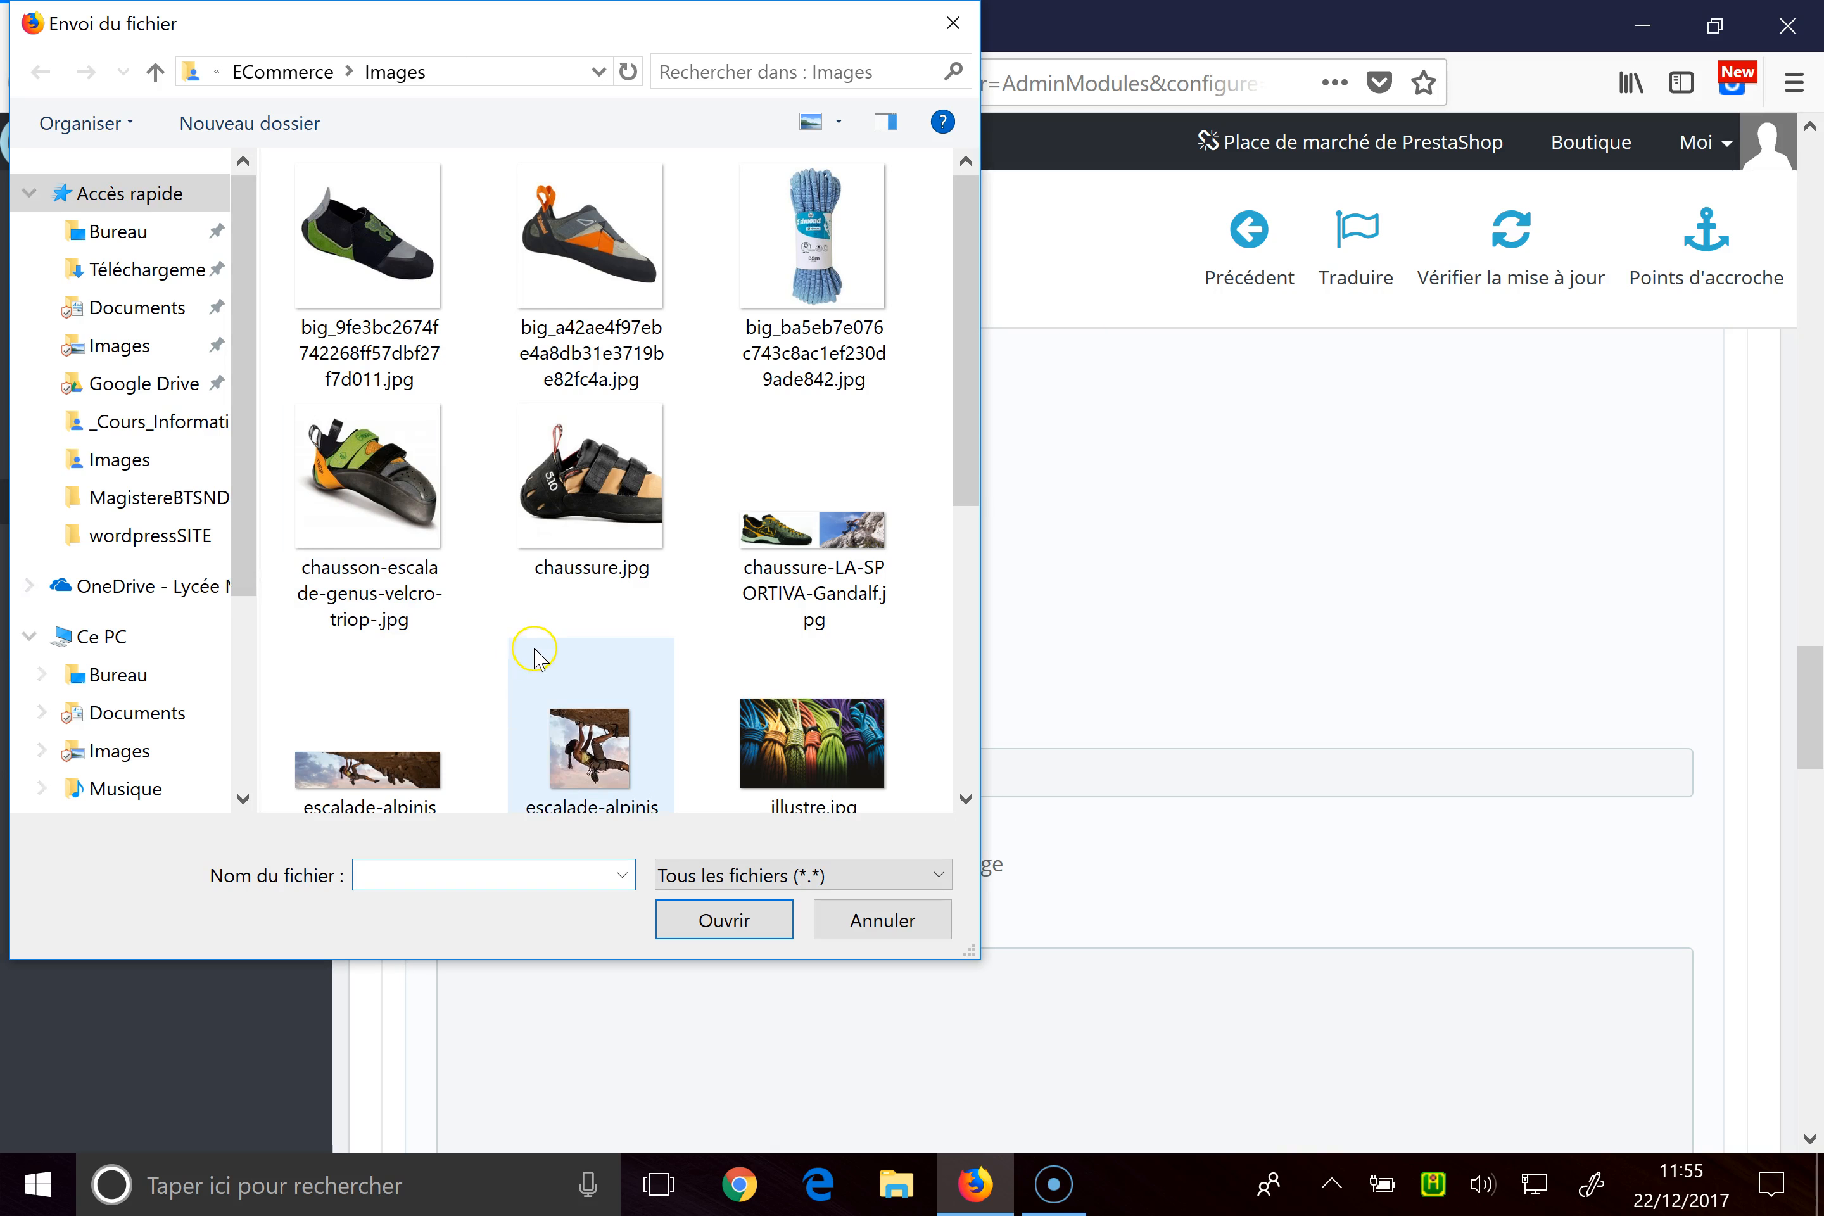
pyautogui.doubleClick(571, 533)
pyautogui.scroll(-8, 1100, 511)
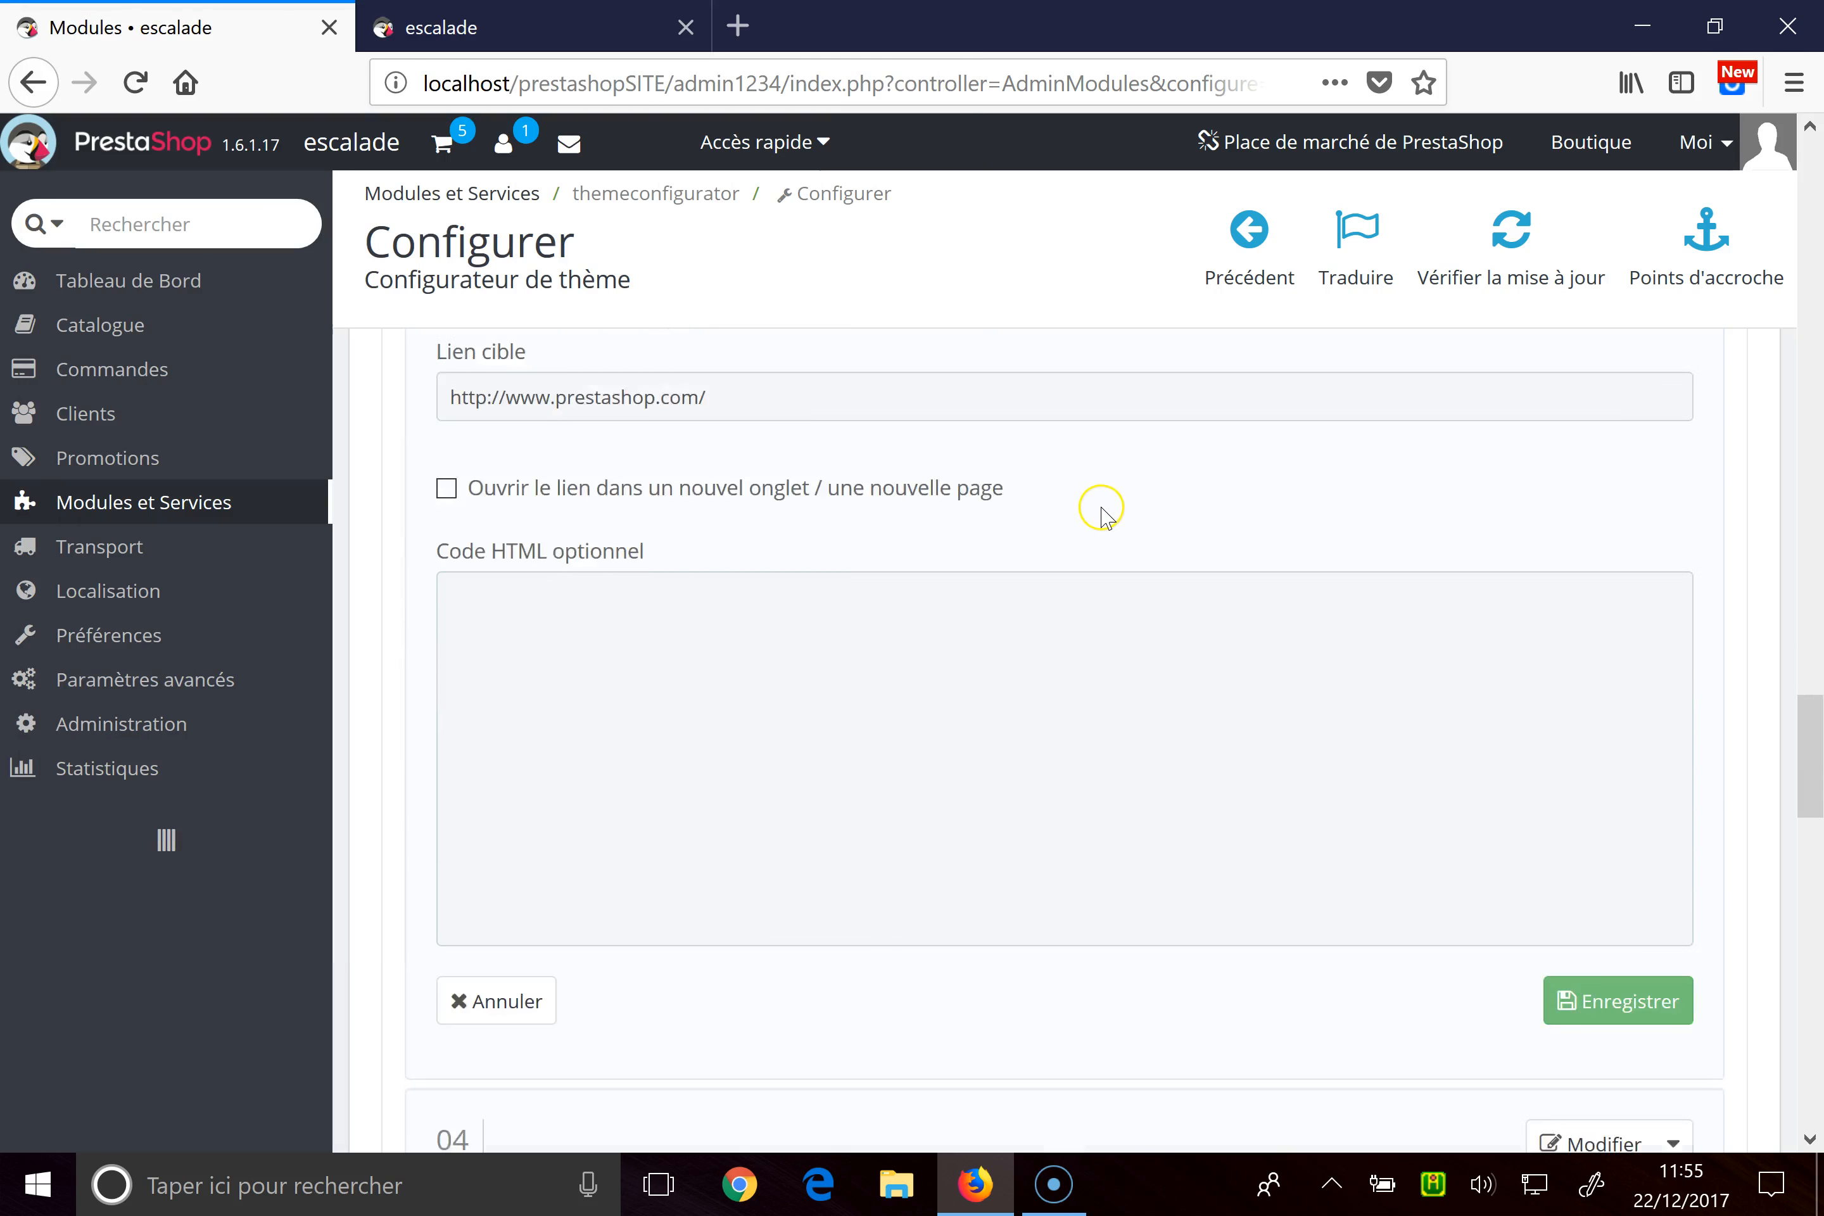
pyautogui.click(1603, 693)
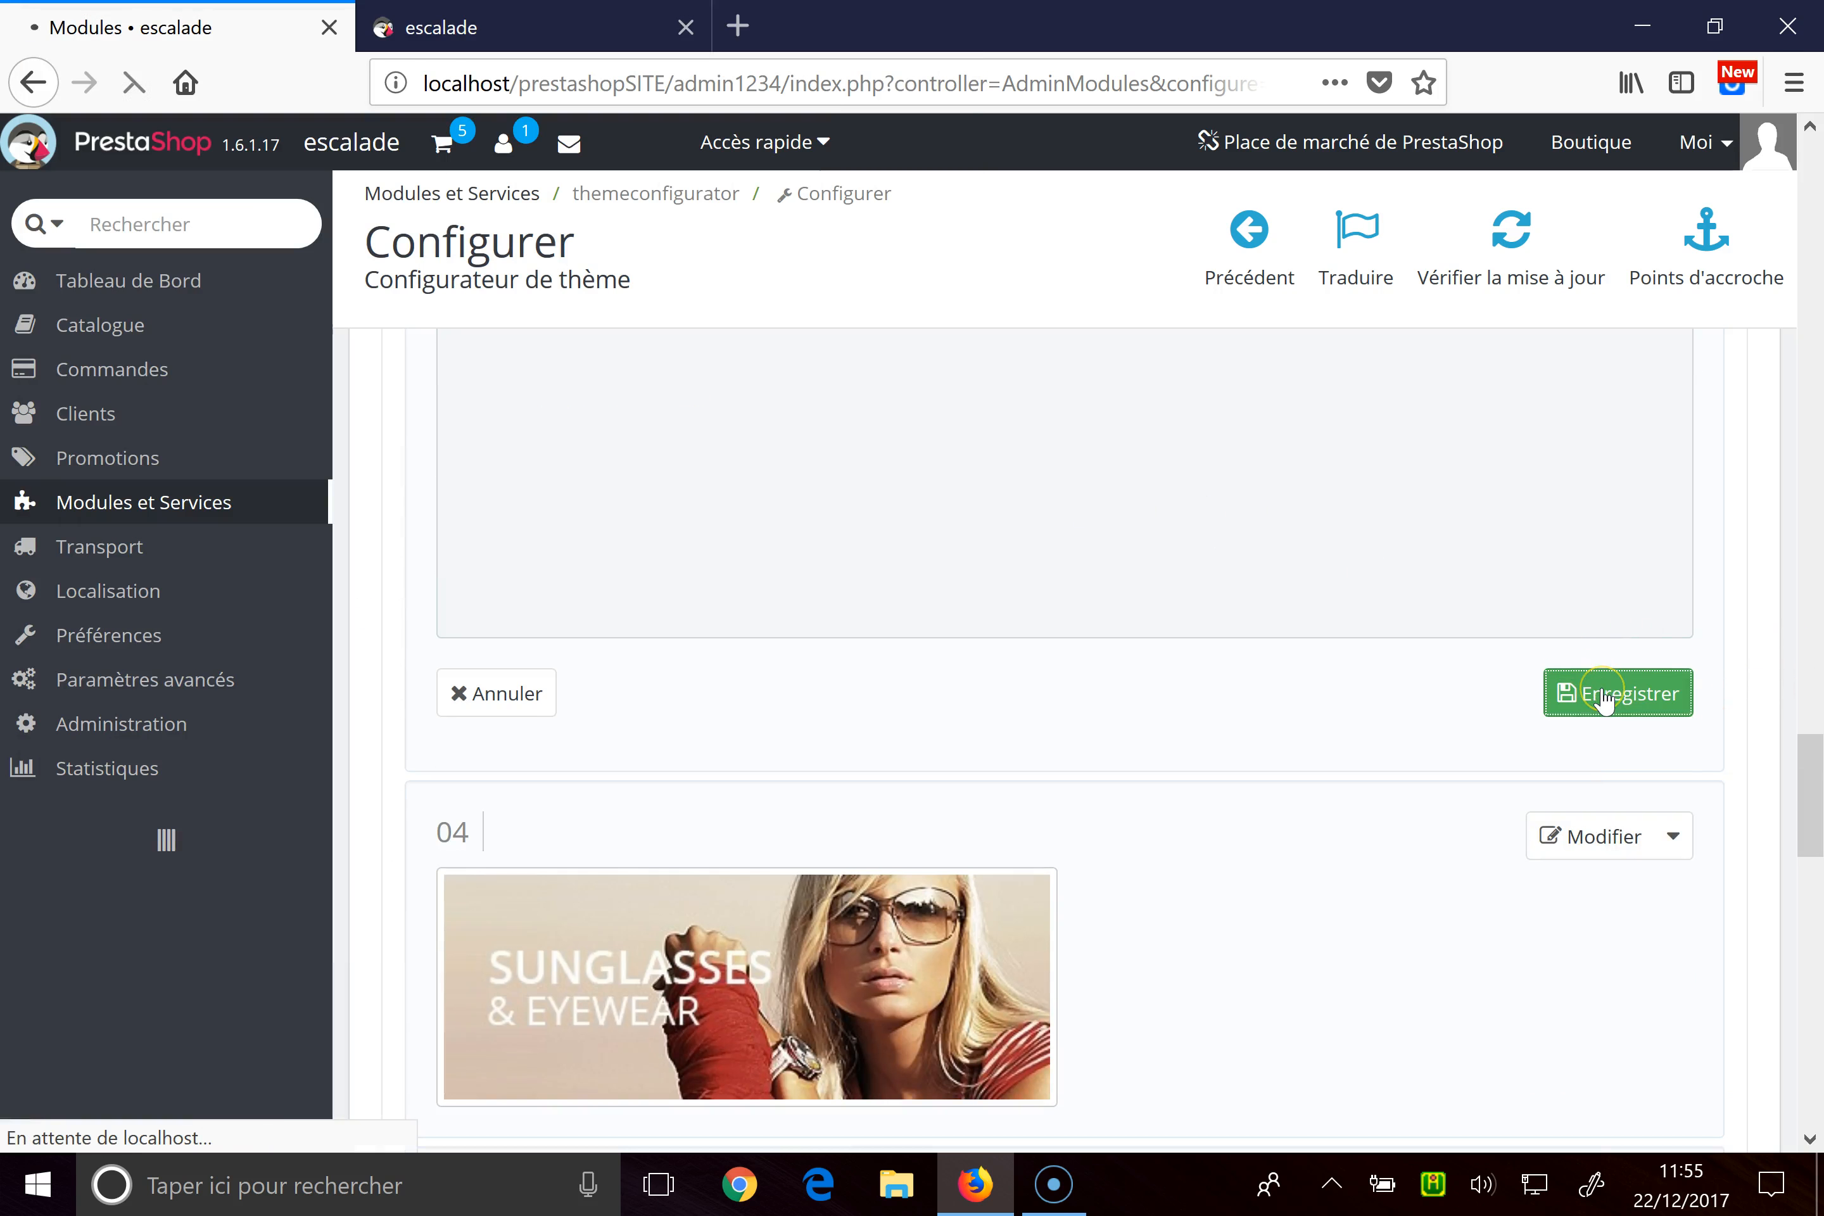
# Step: Reload the shop's home page and check the middle banner below the product list
pyautogui.click(548, 23)
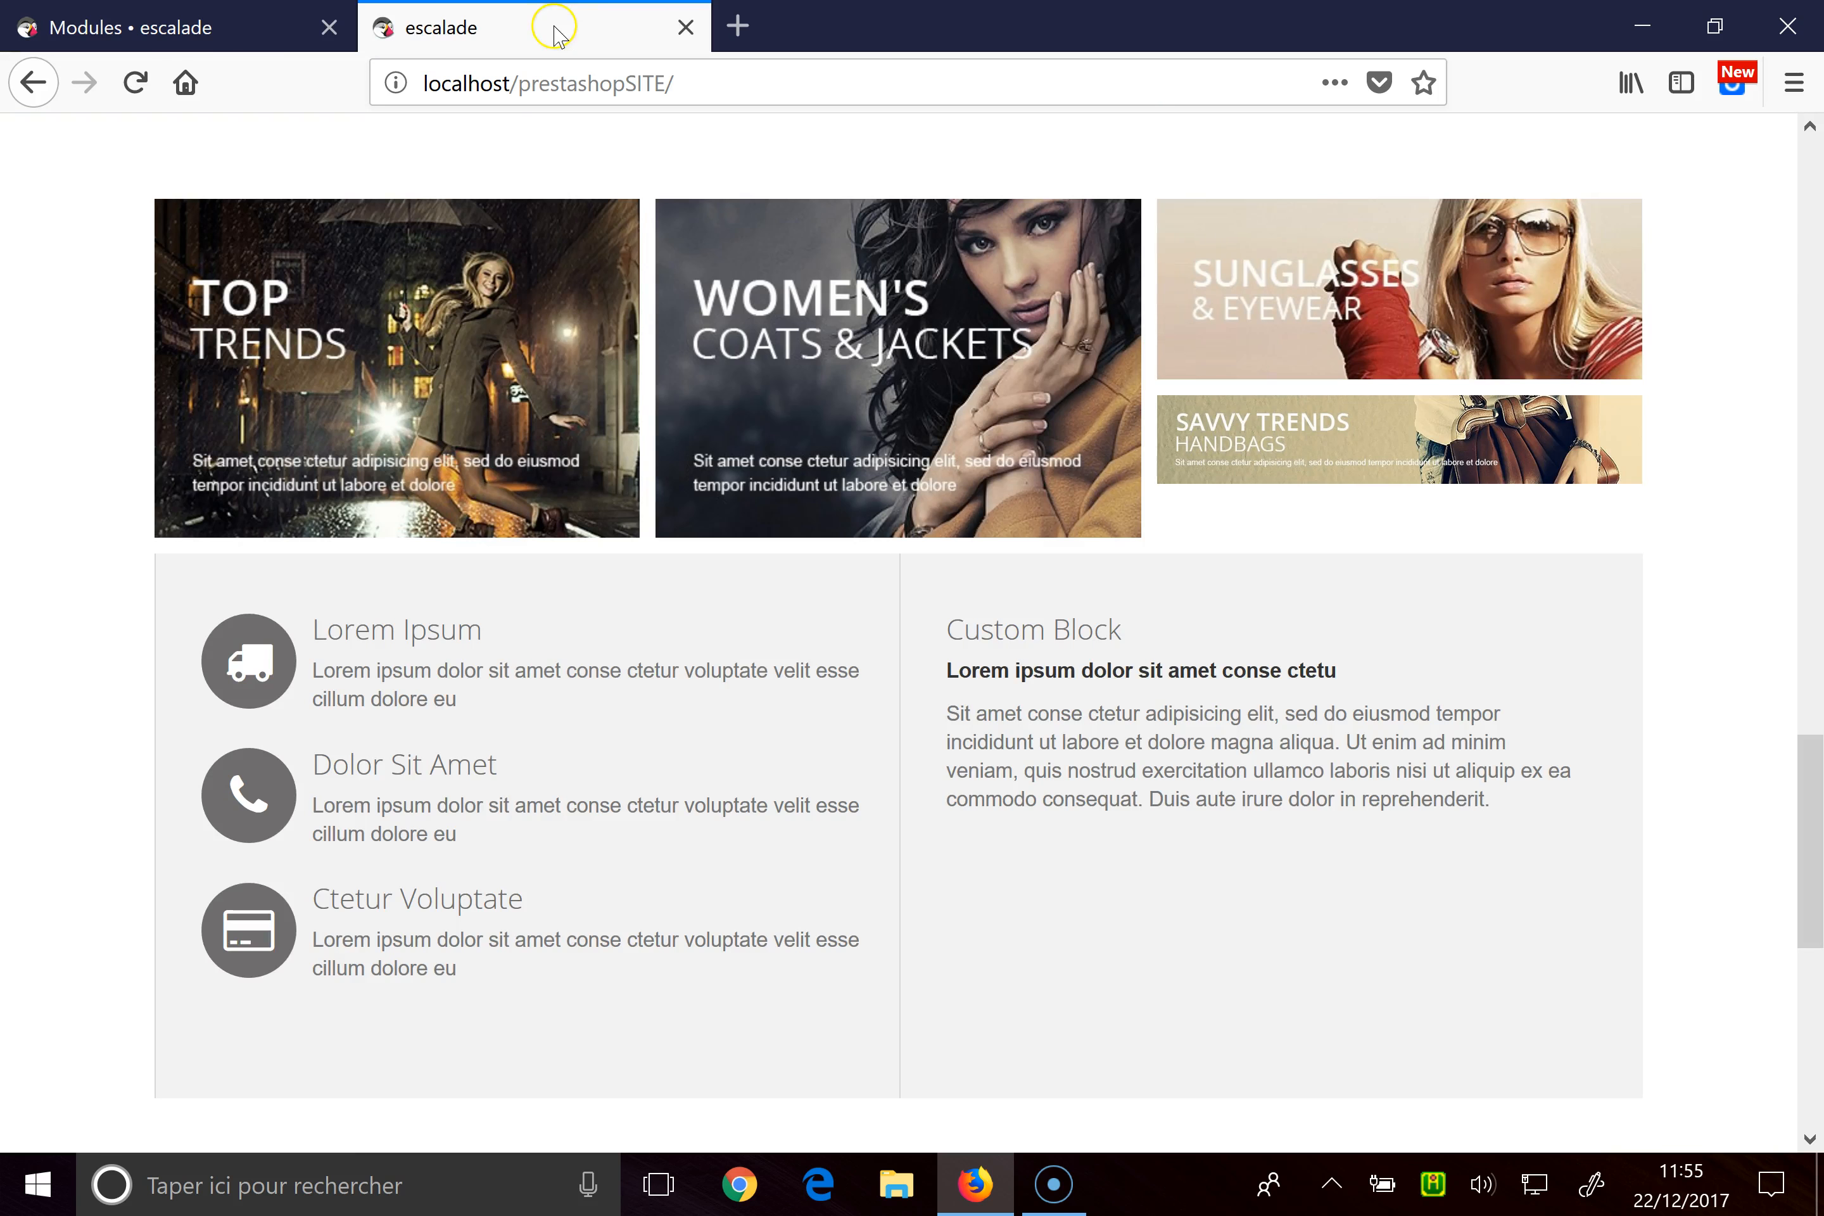
pyautogui.click(135, 81)
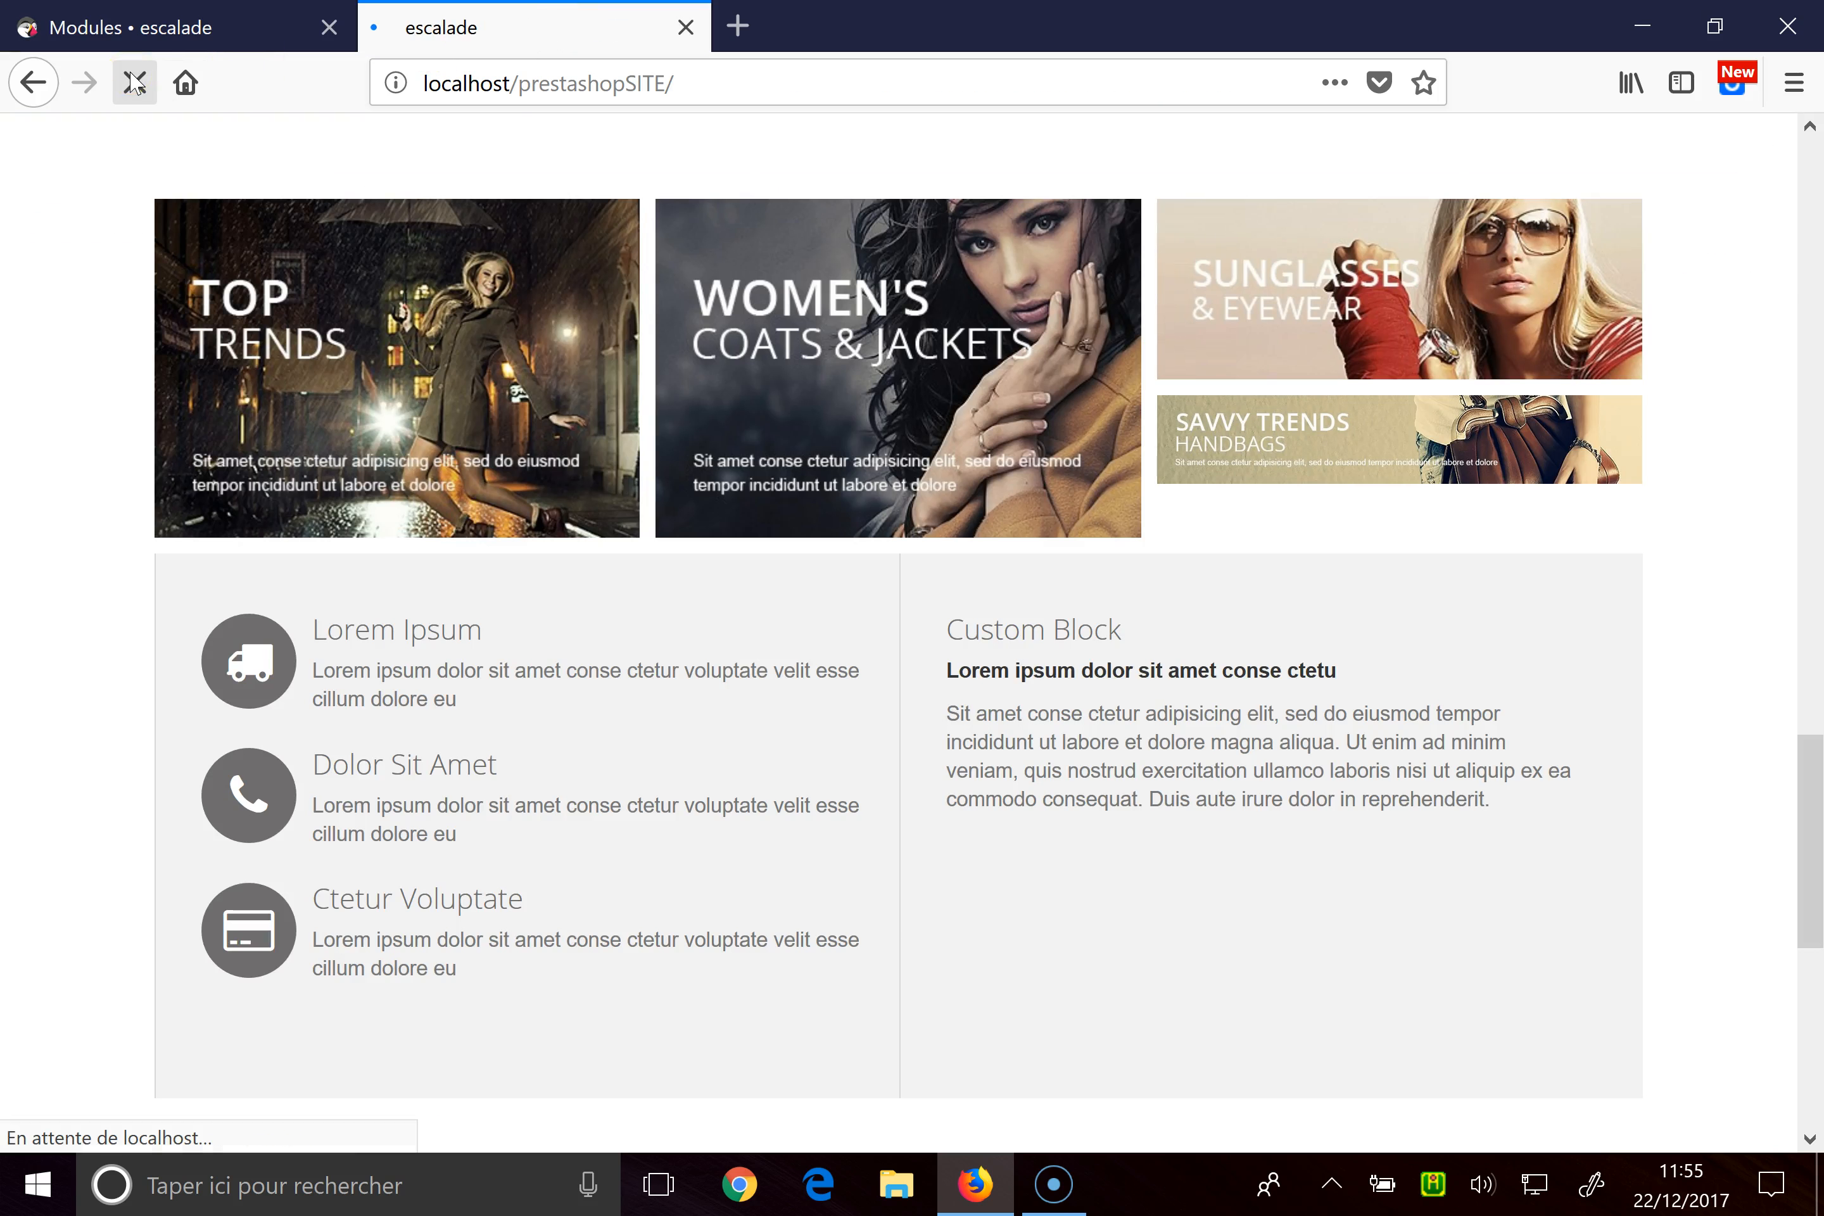
pyautogui.scroll(-5, 773, 652)
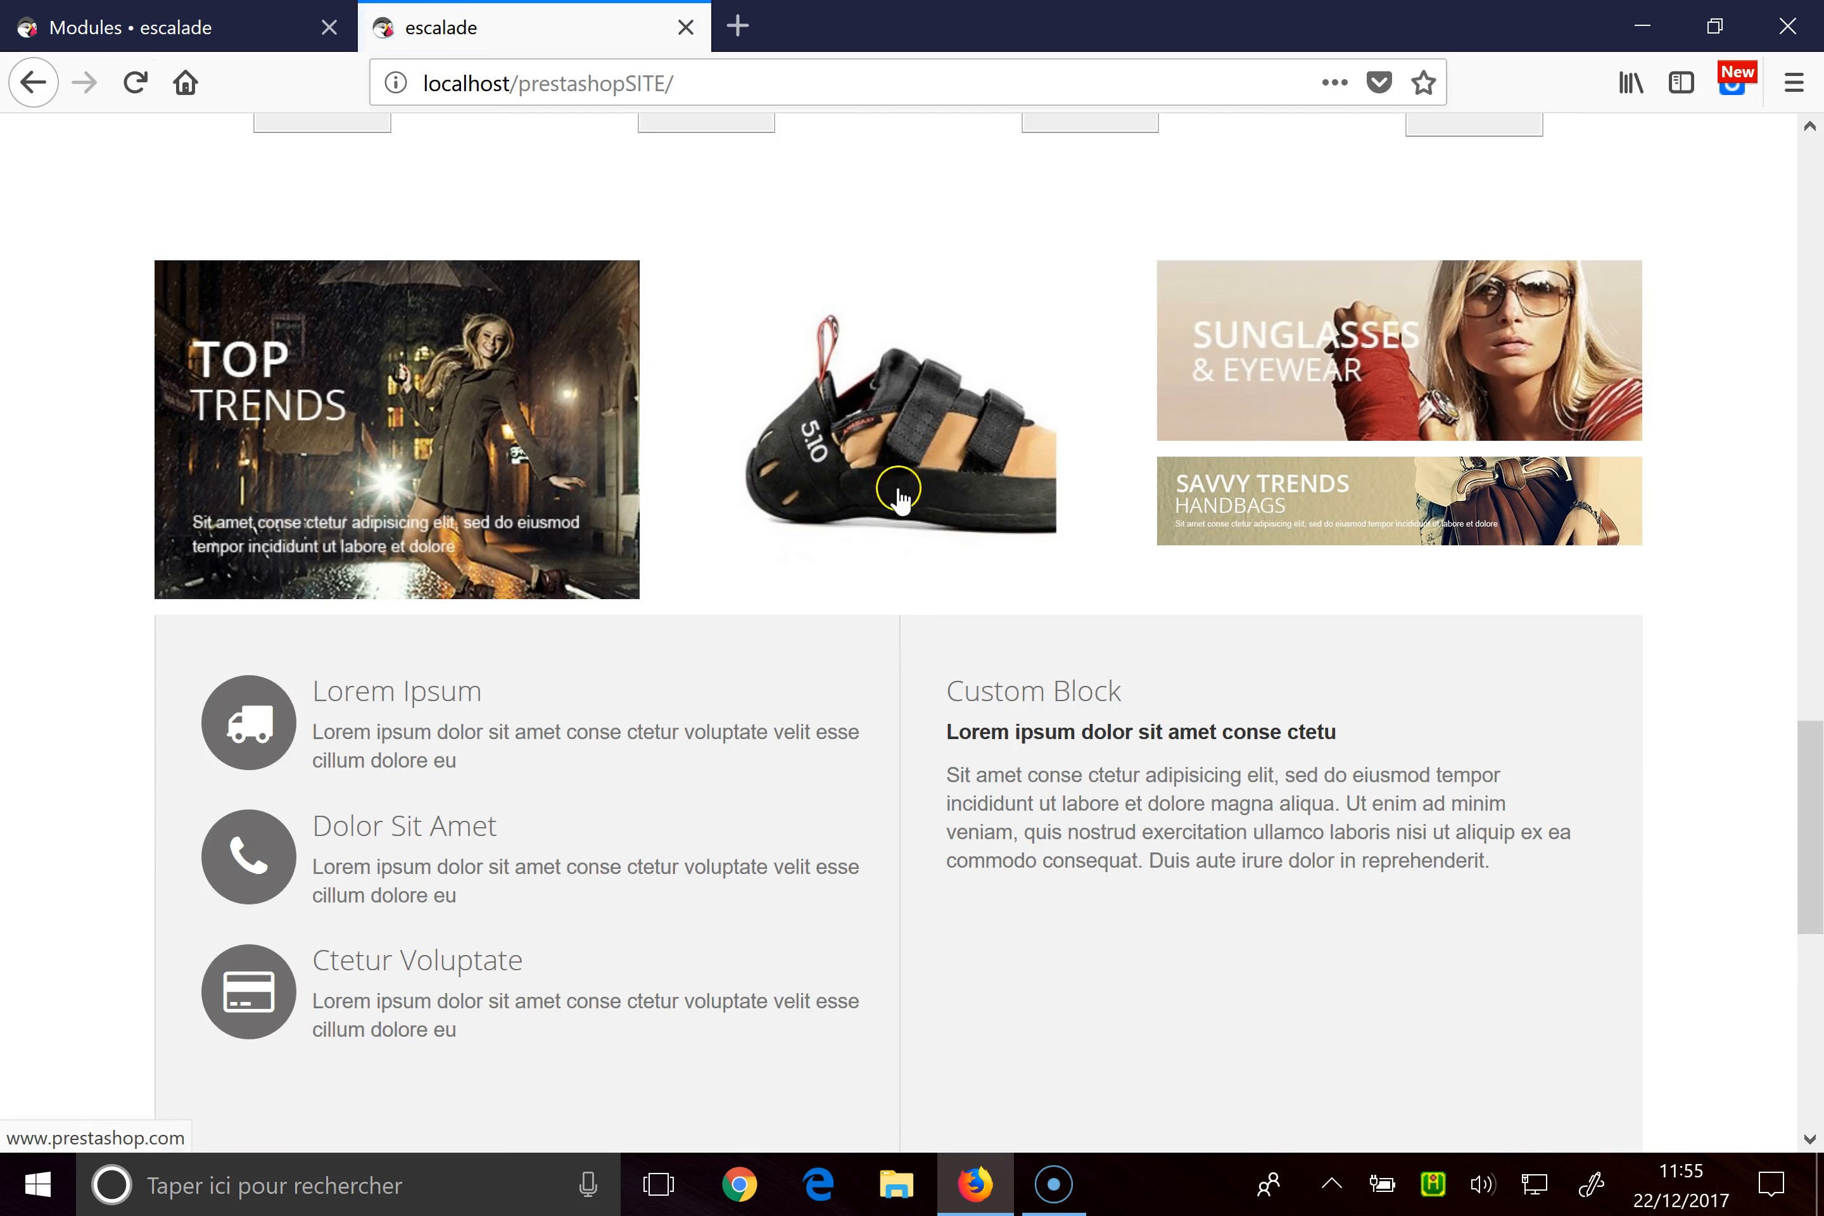
# Step: Open the Materiel escalade category page in the shop and copy its web address
pyautogui.click(189, 17)
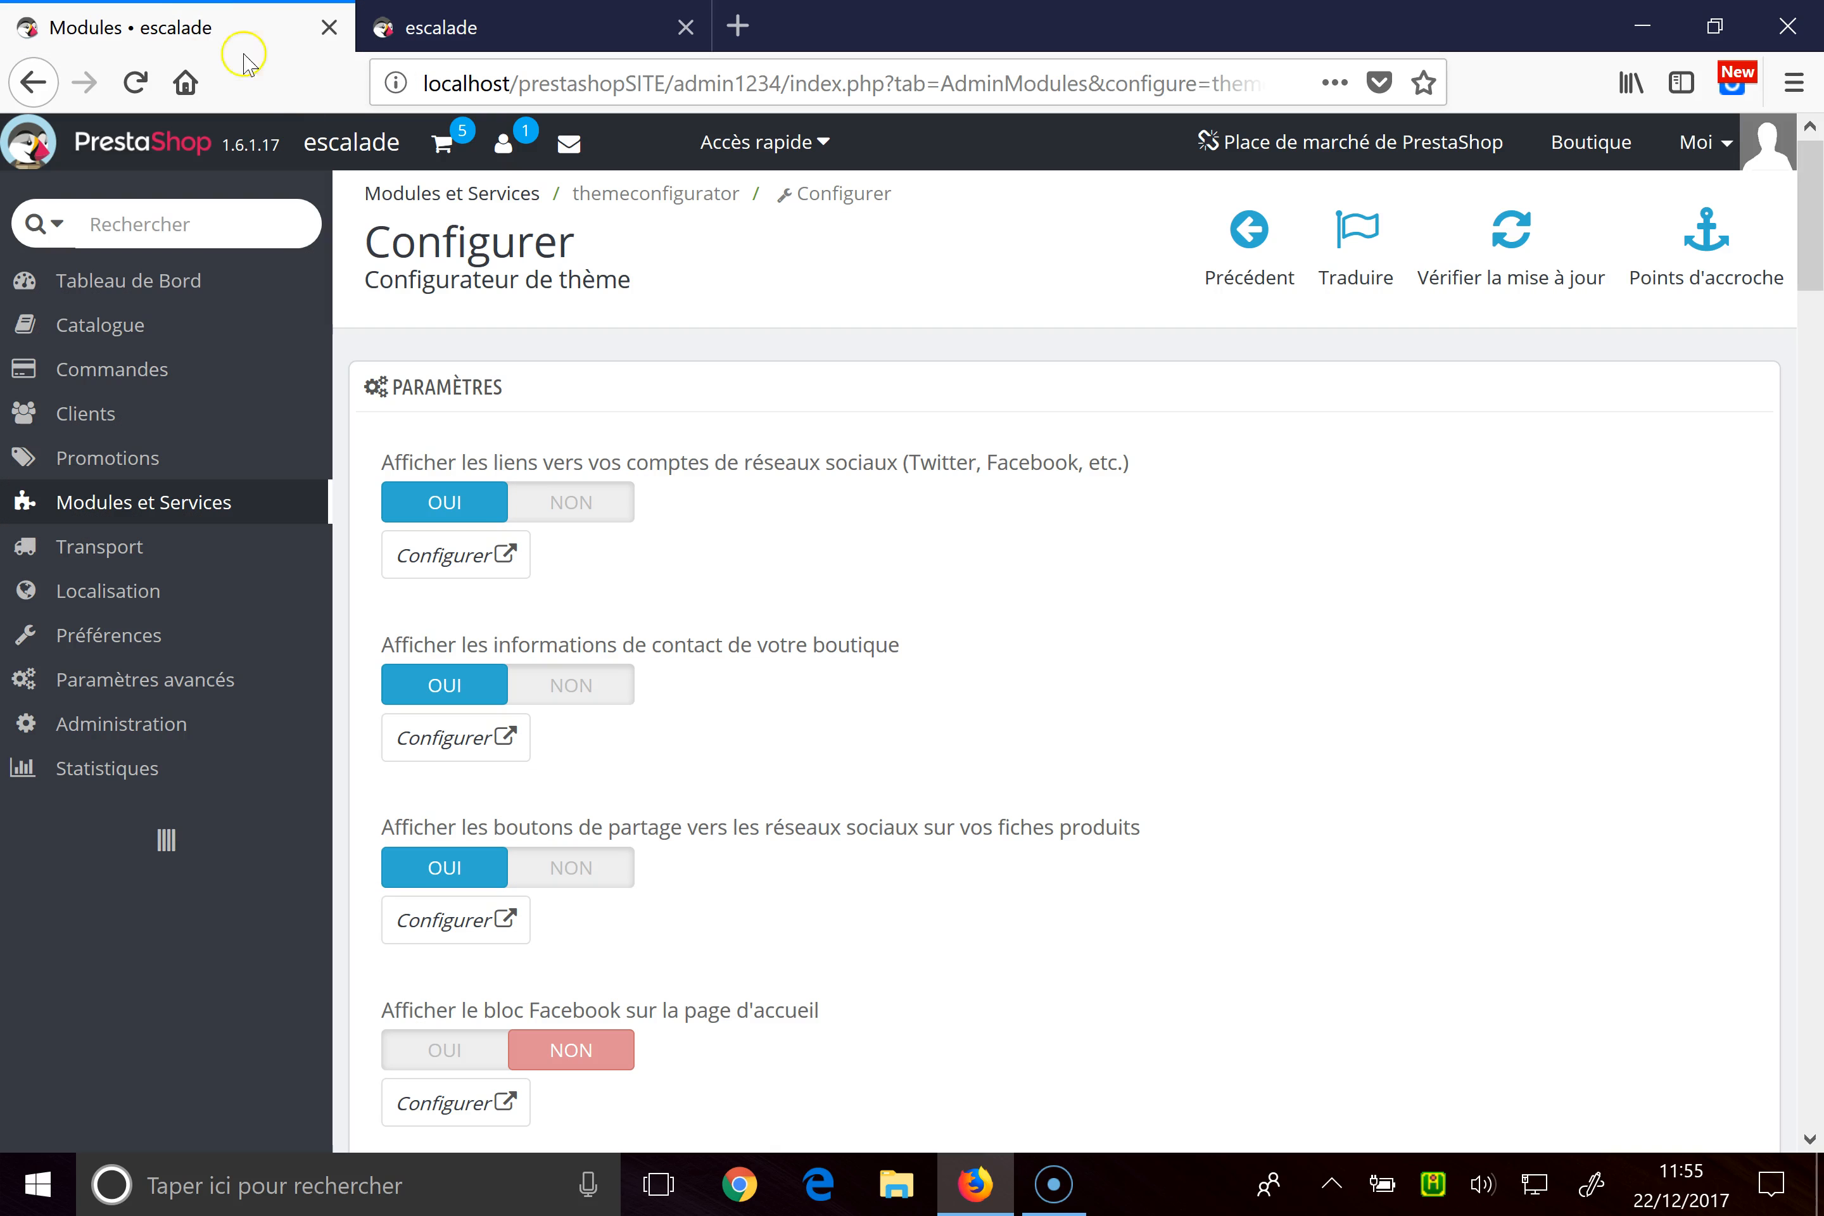
pyautogui.click(446, 27)
pyautogui.scroll(8, 656, 377)
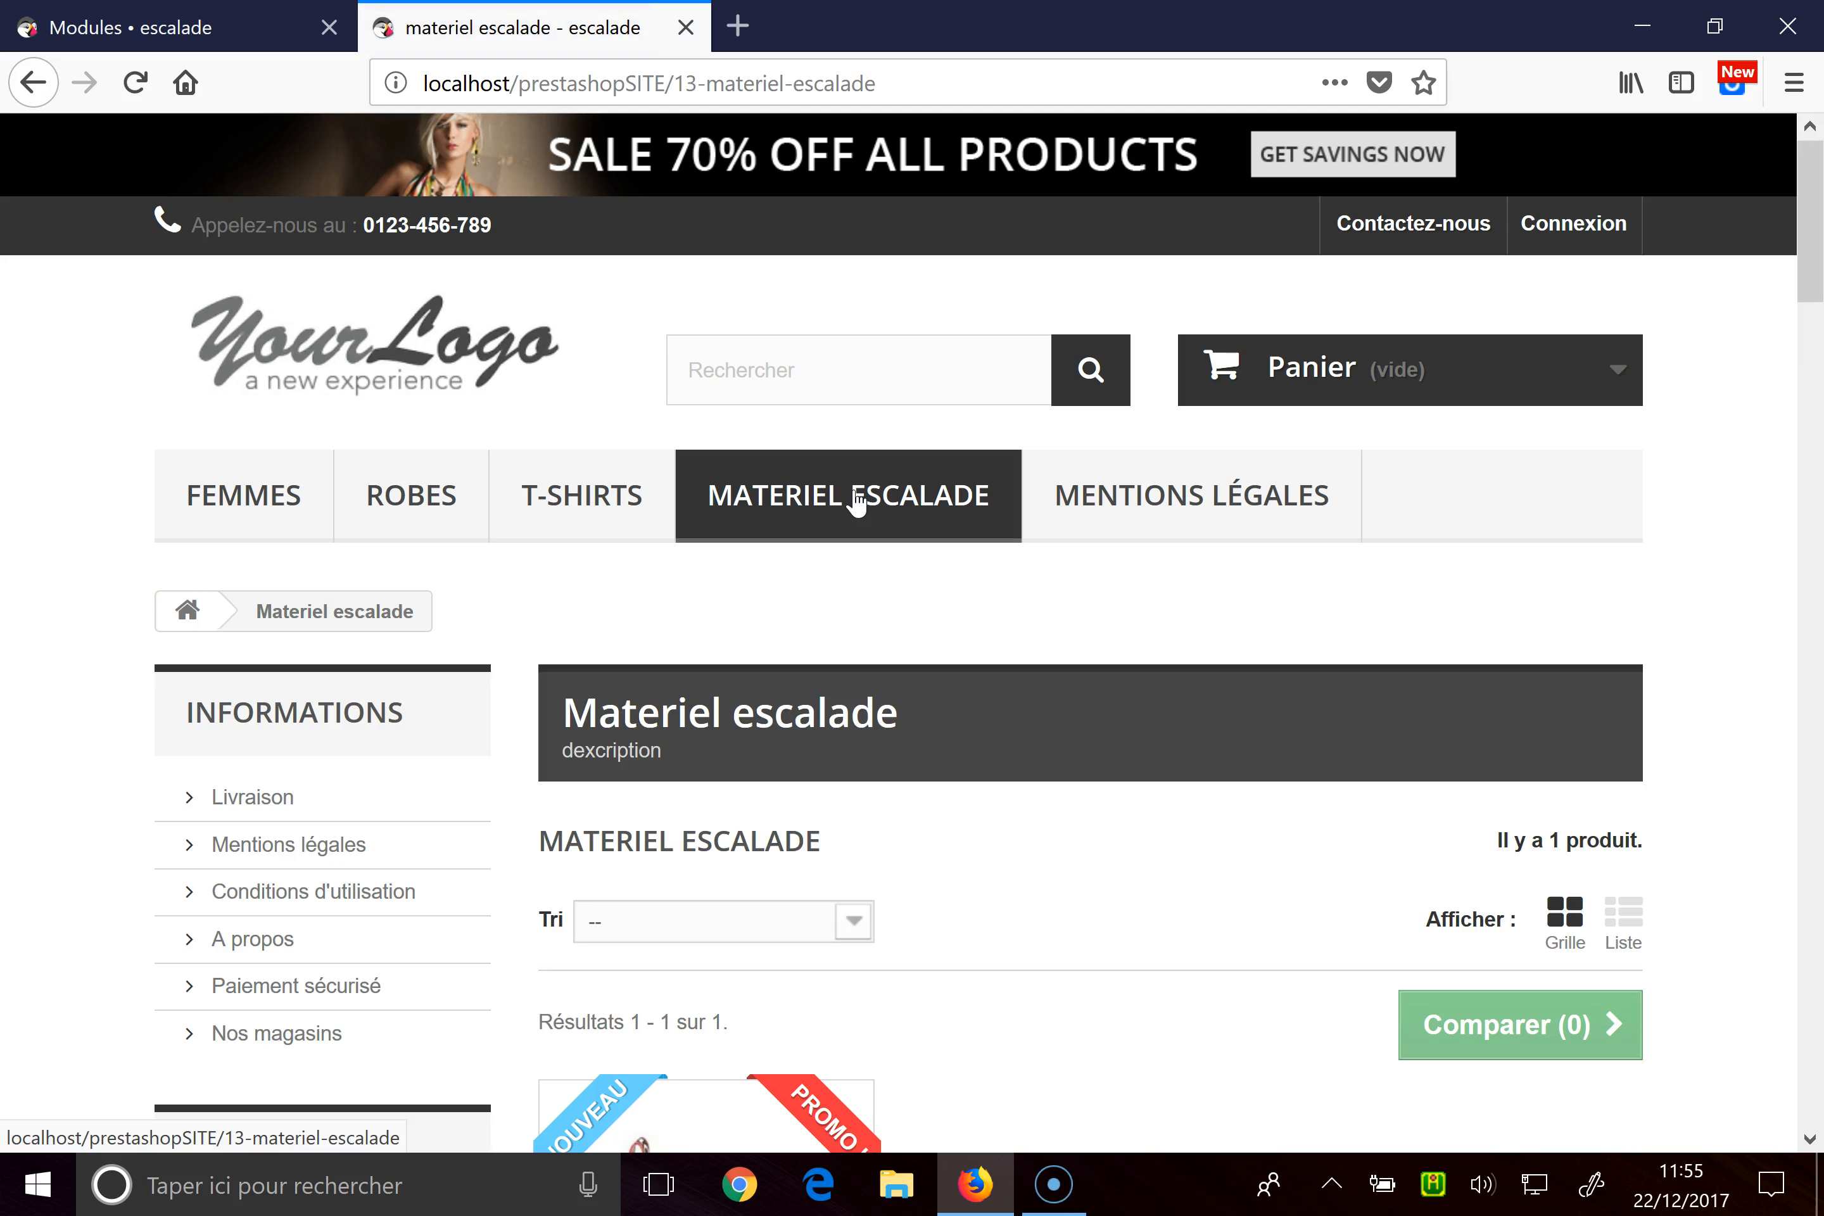
pyautogui.scroll(-2, 857, 502)
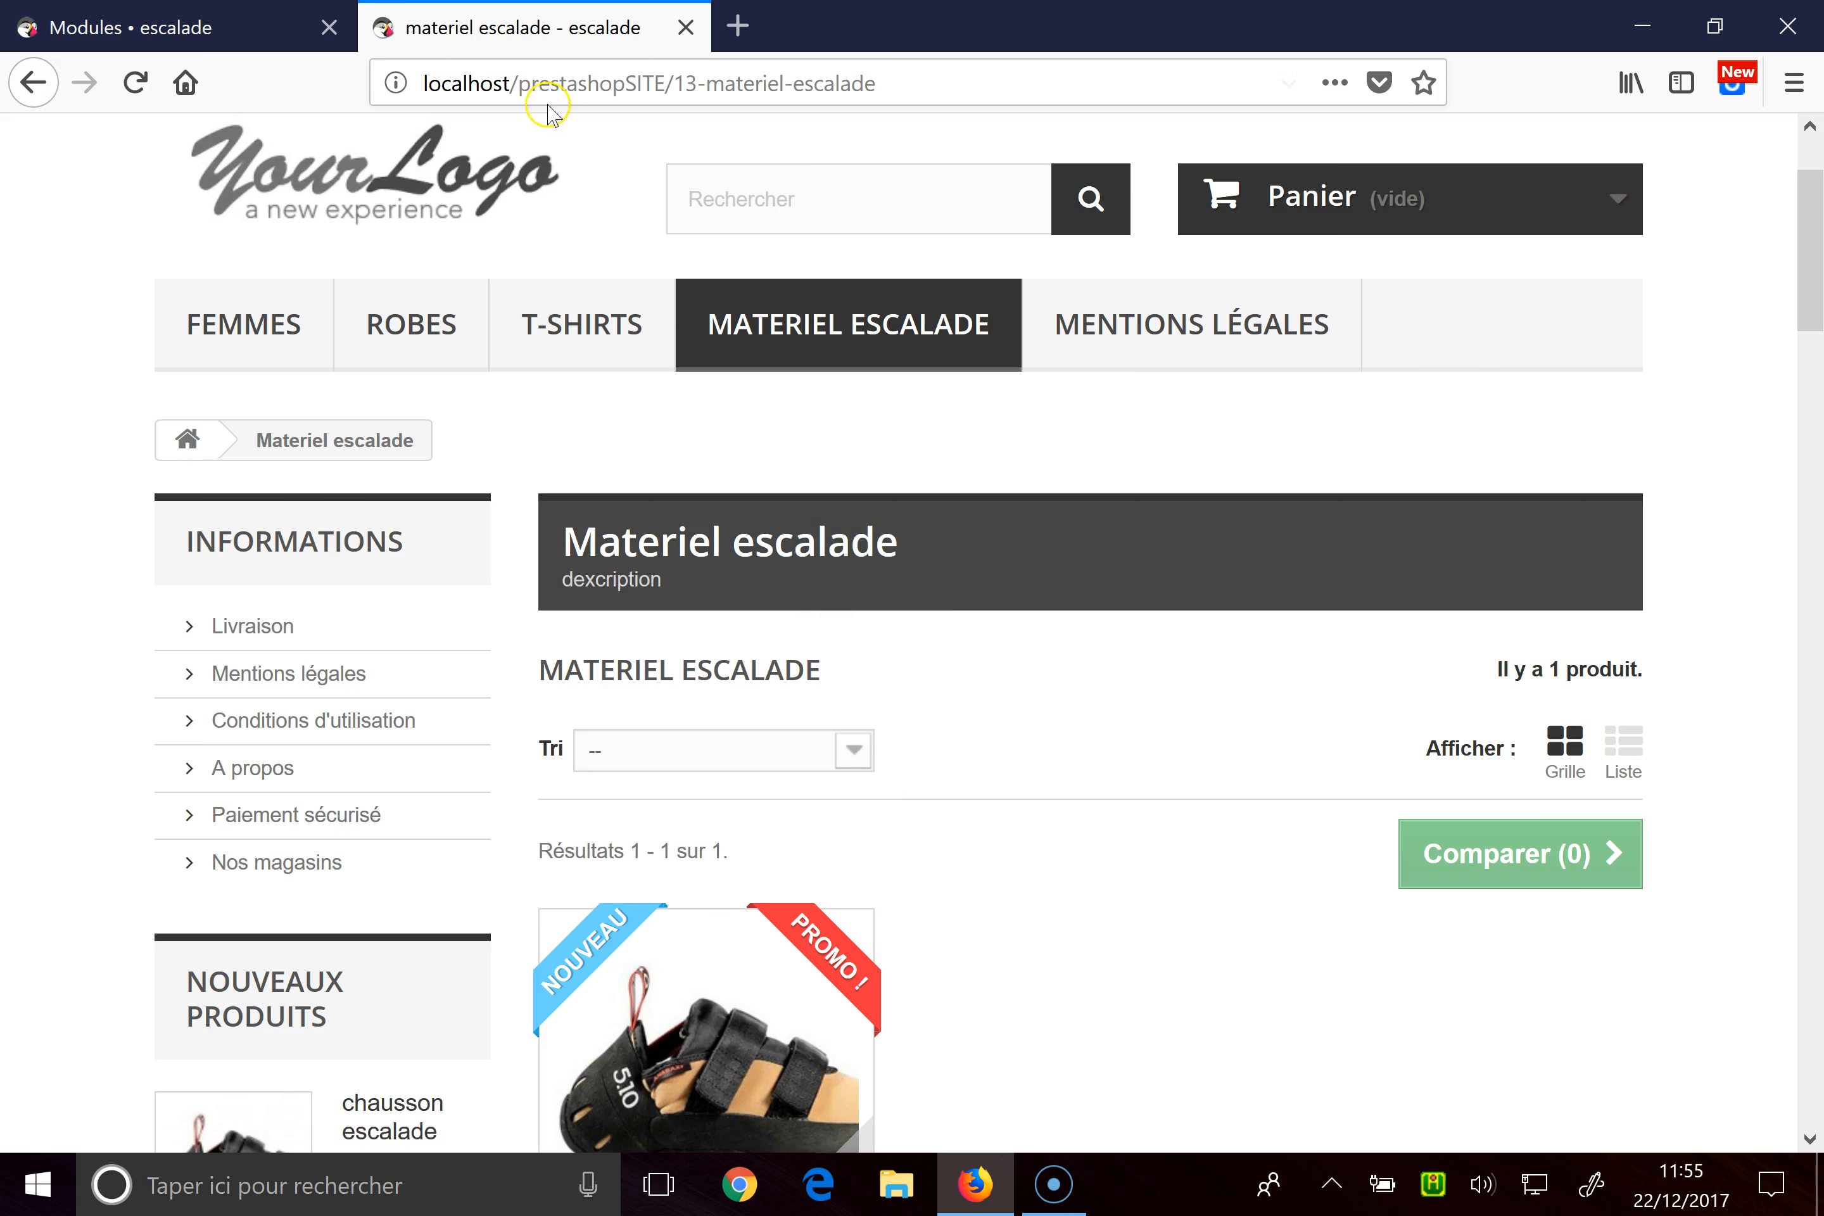
pyautogui.doubleClick(778, 82)
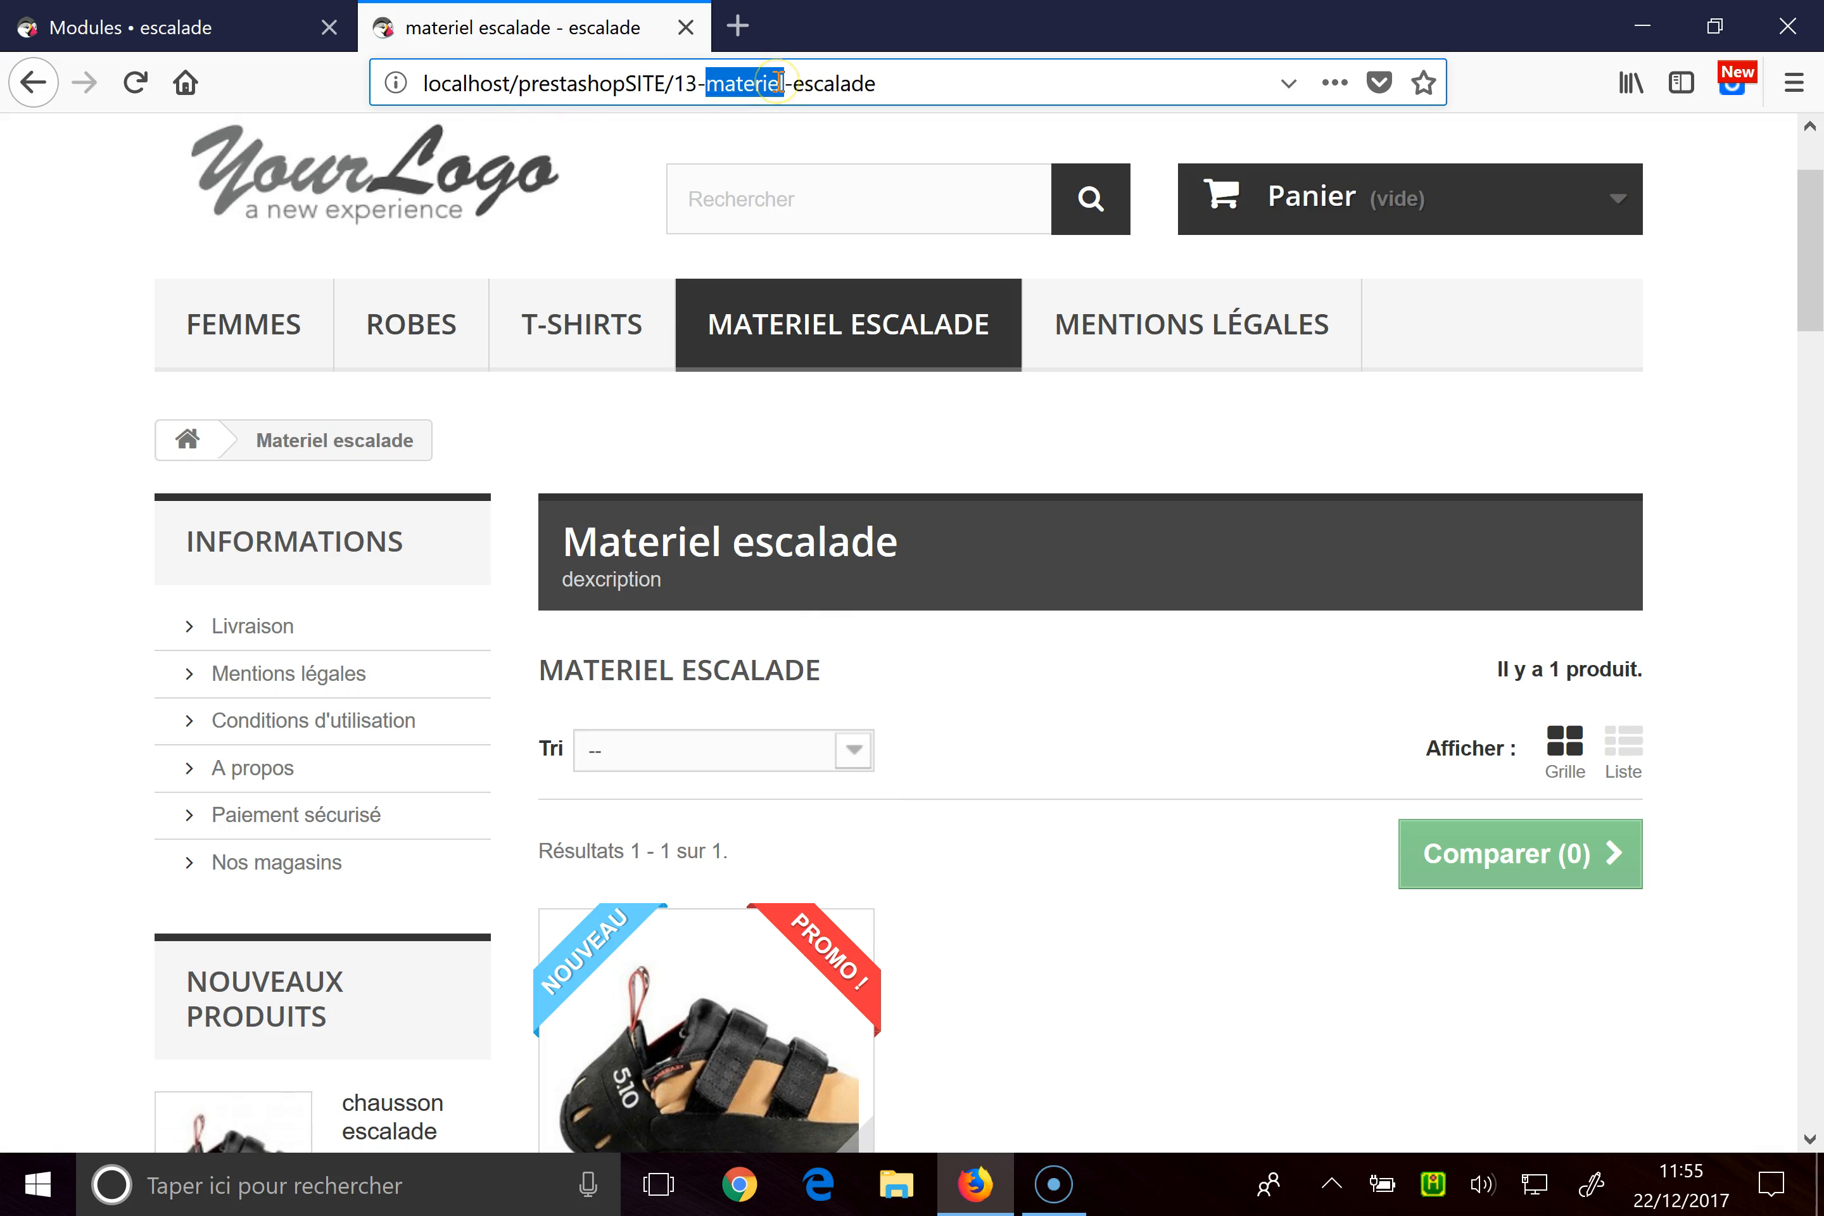
pyautogui.tripleClick(779, 82)
pyautogui.hotkey('ctrl', 'c')
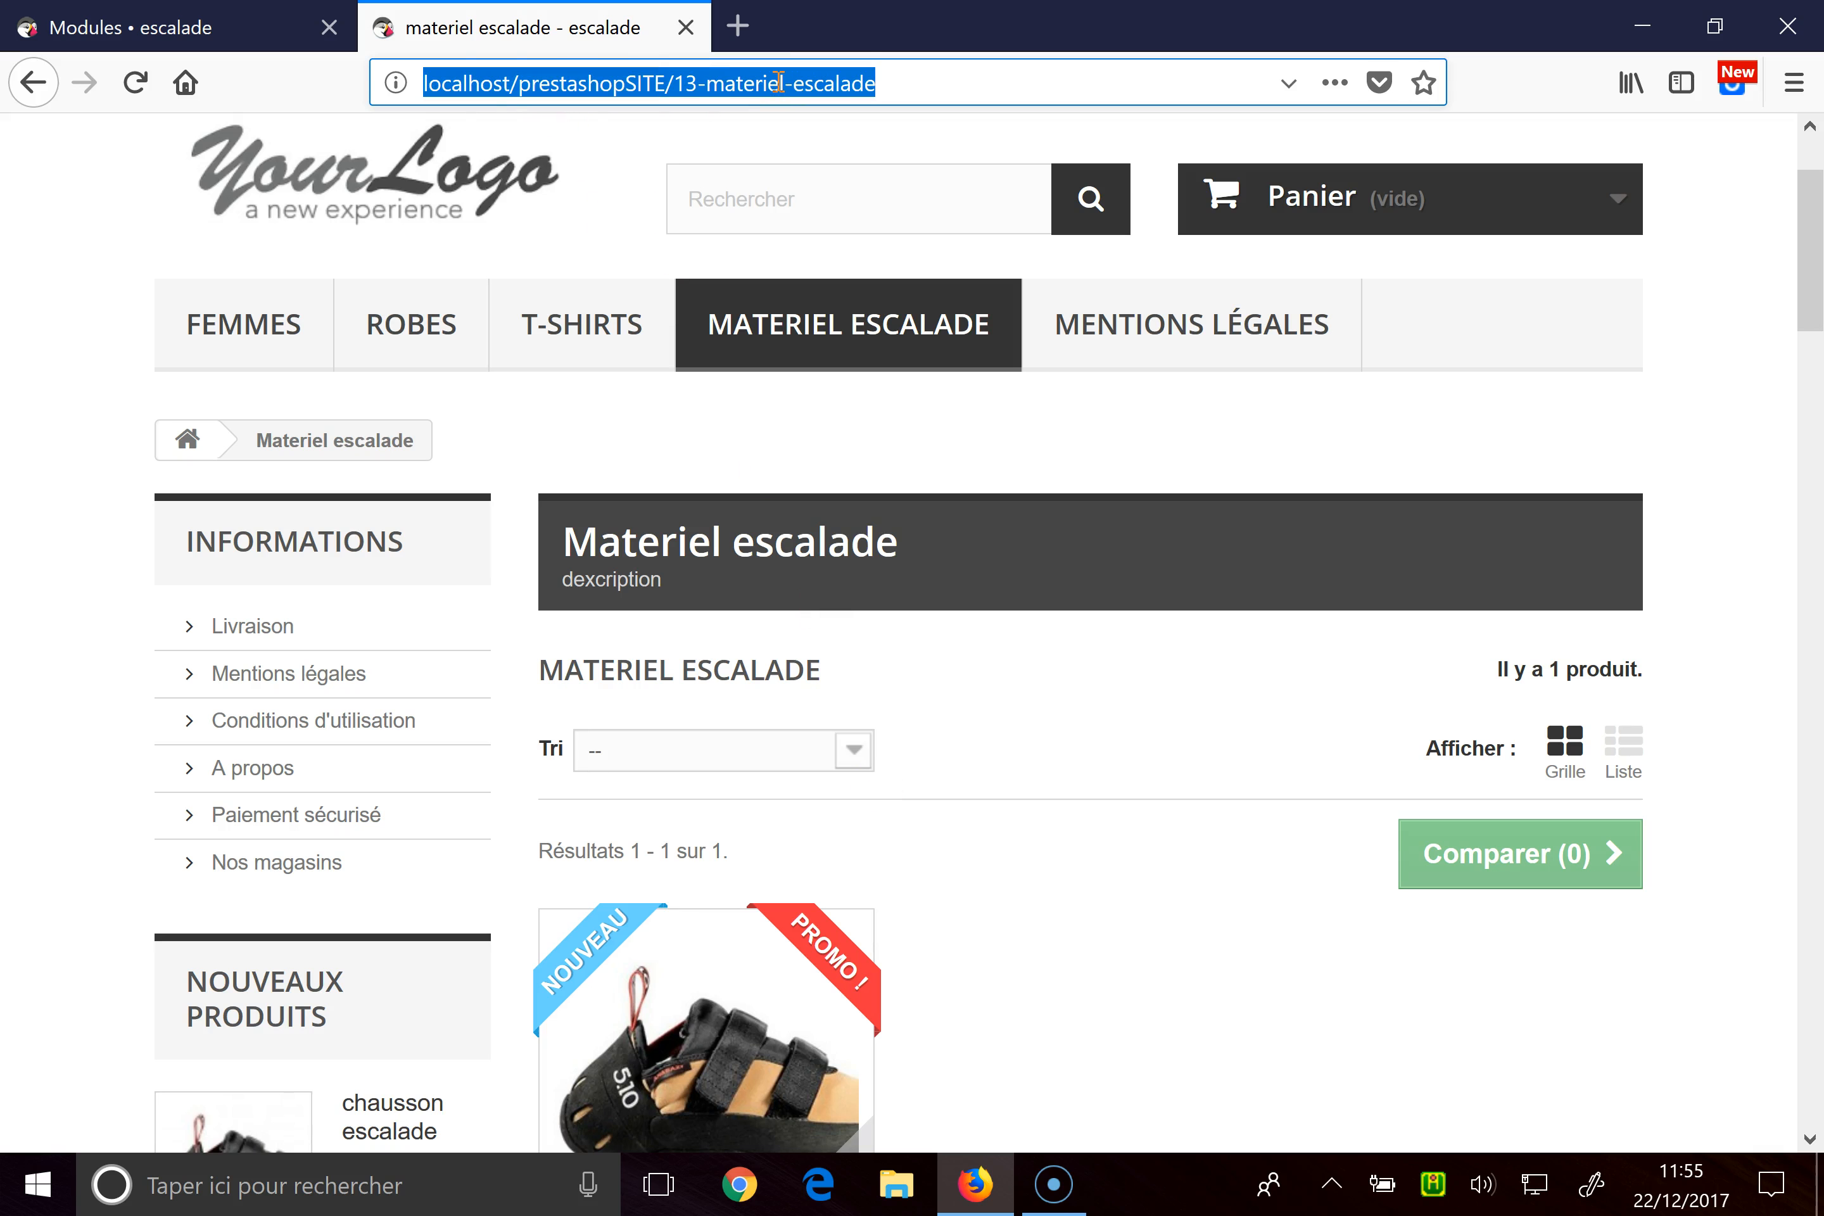
pyautogui.click(267, 24)
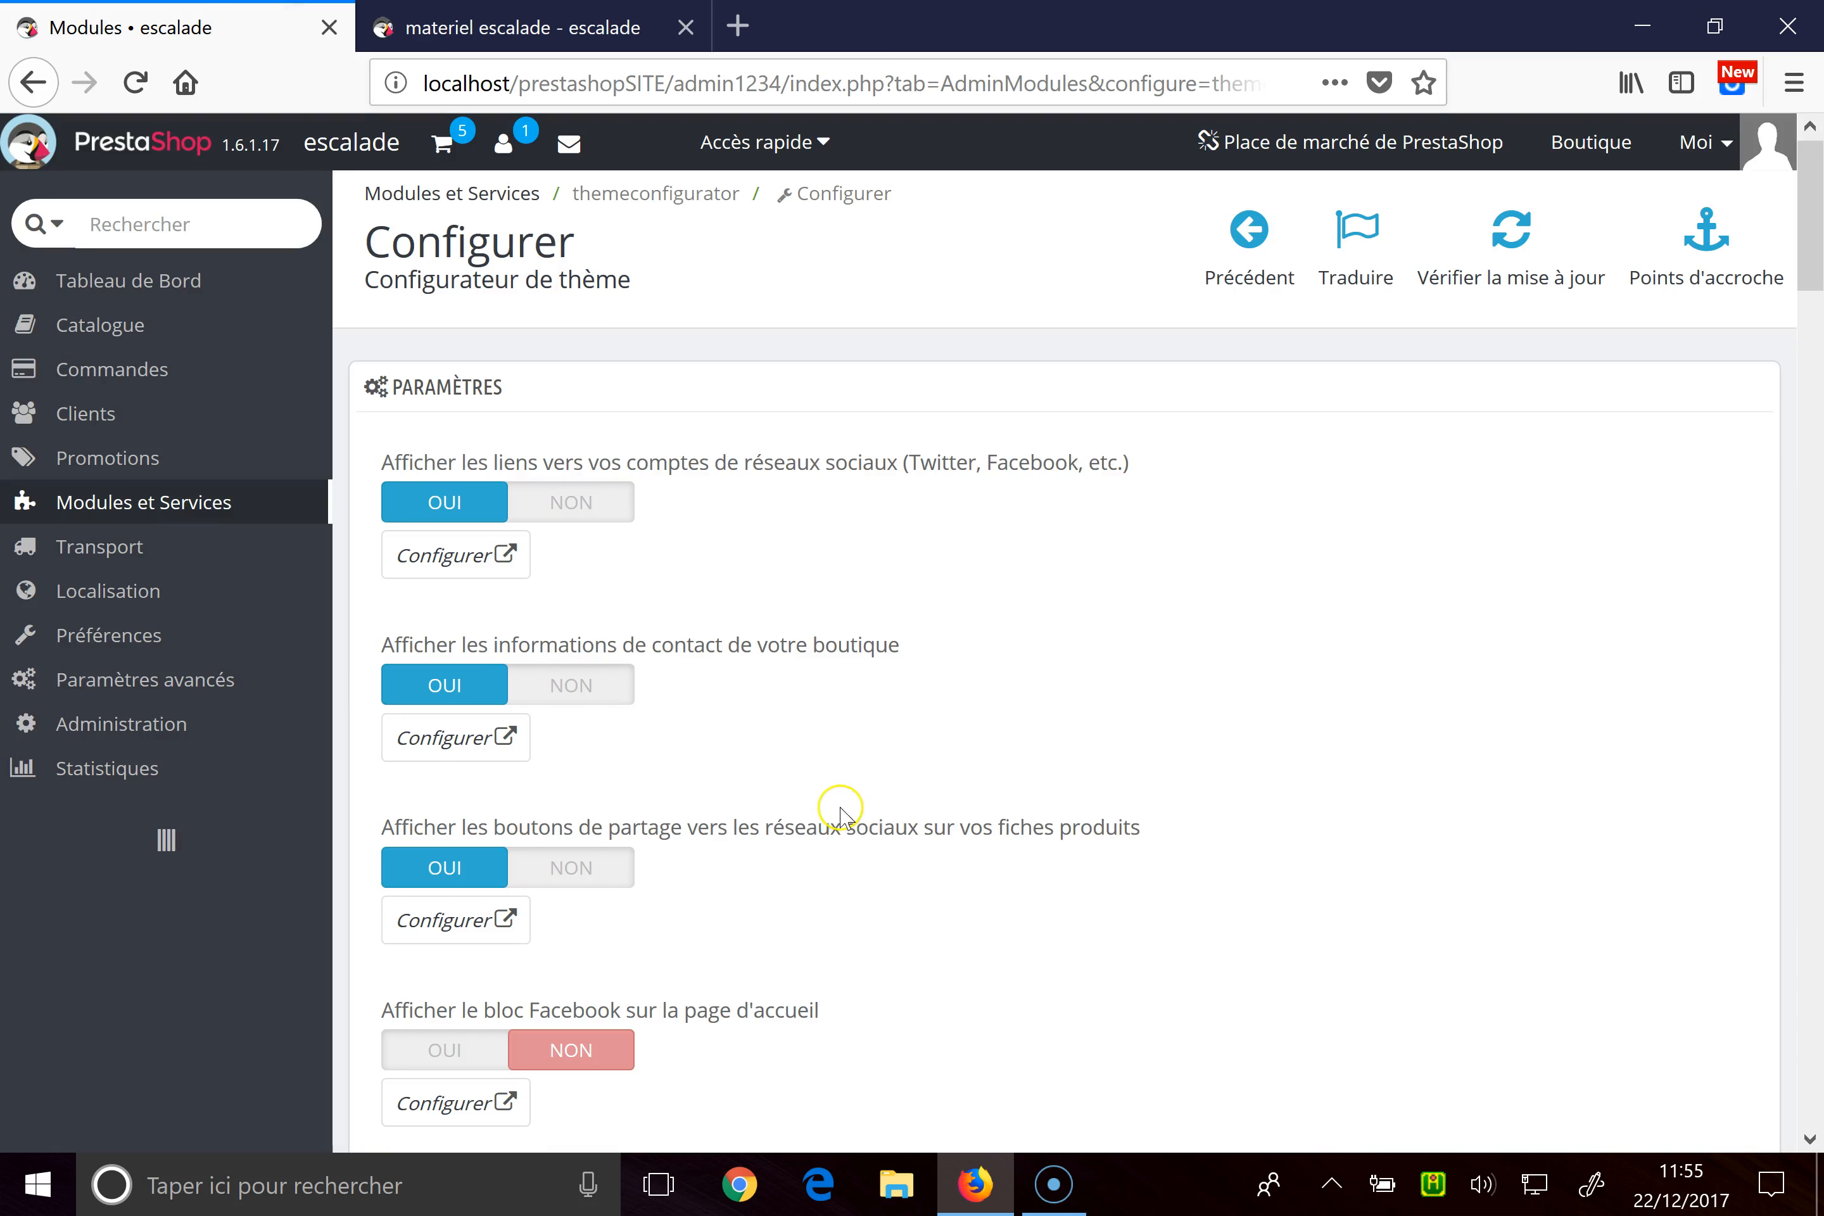
pyautogui.scroll(-3, 867, 753)
pyautogui.scroll(-15, 867, 753)
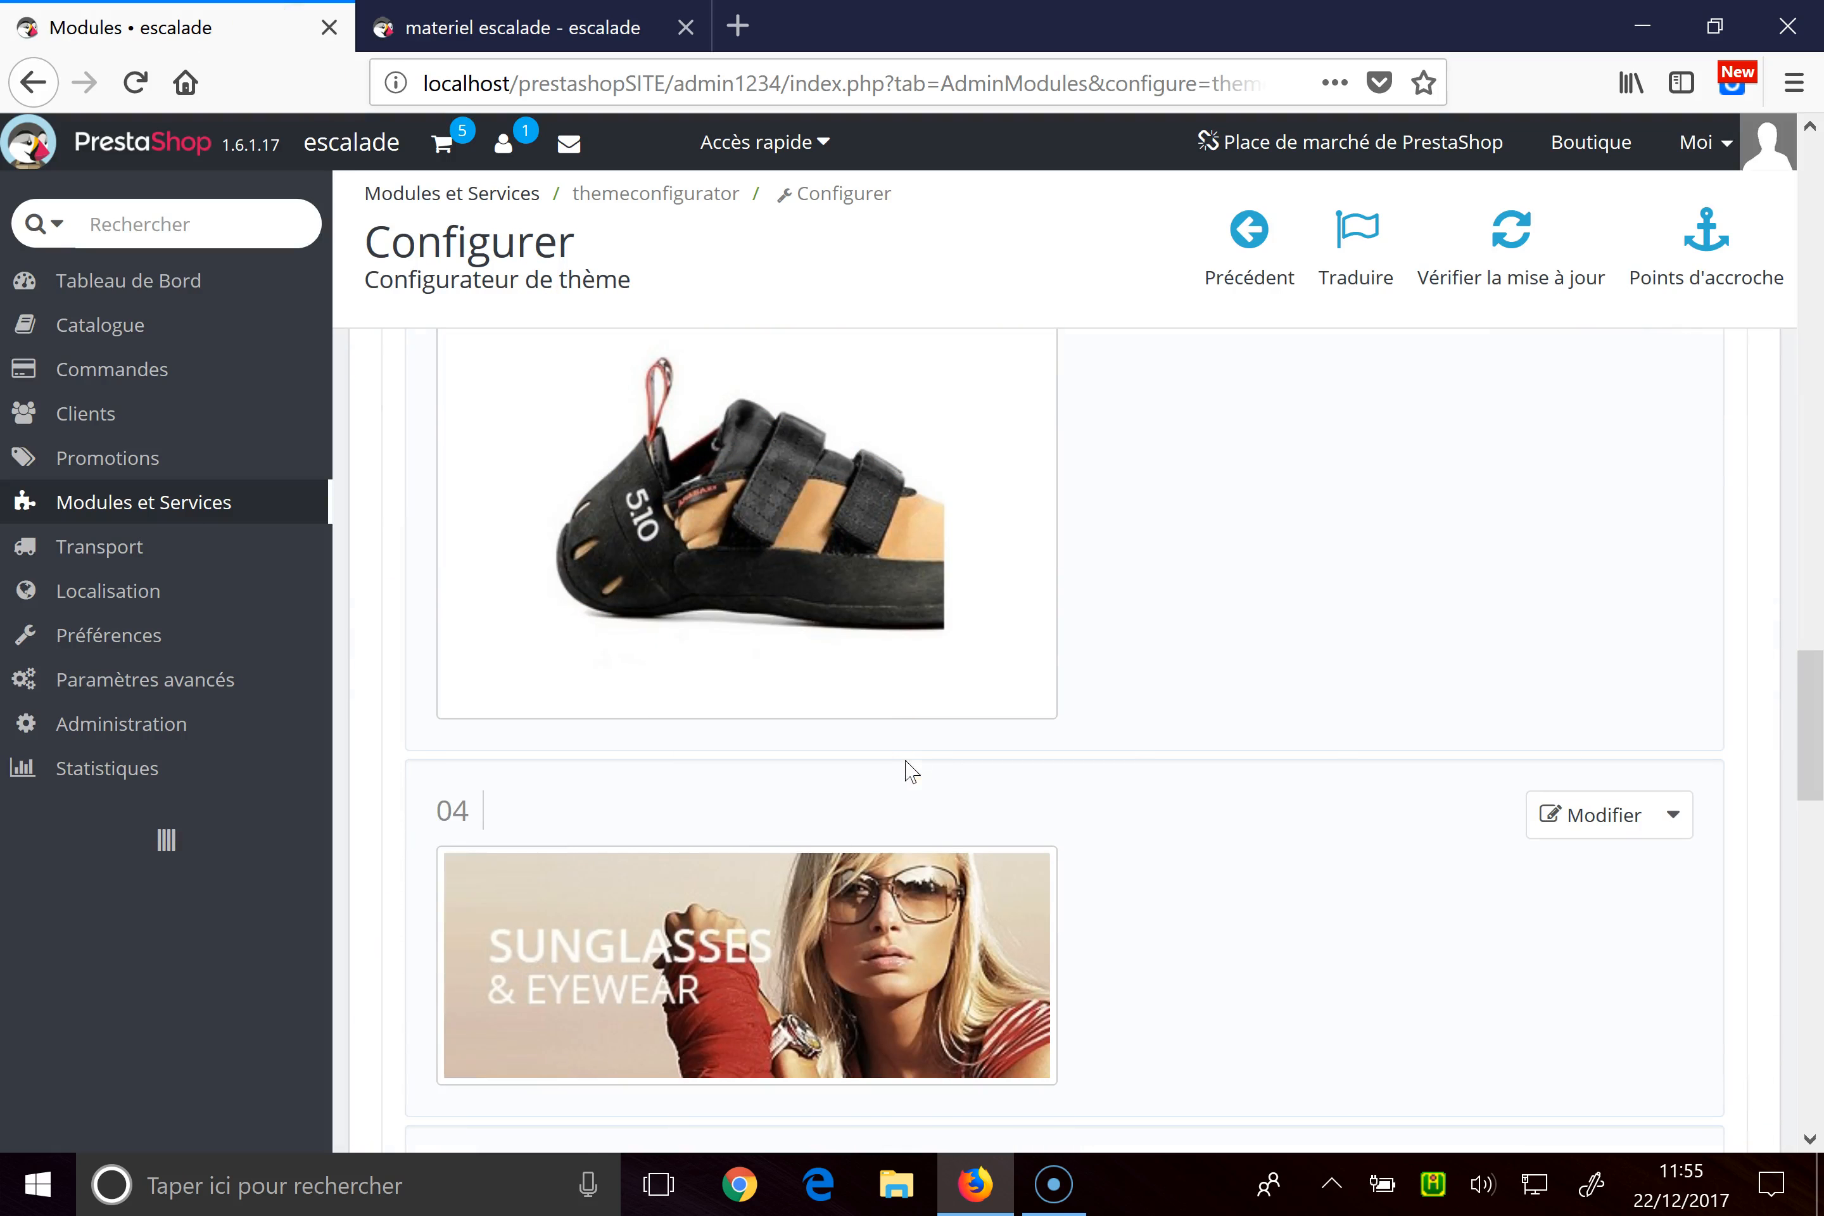
pyautogui.scroll(4, 808, 526)
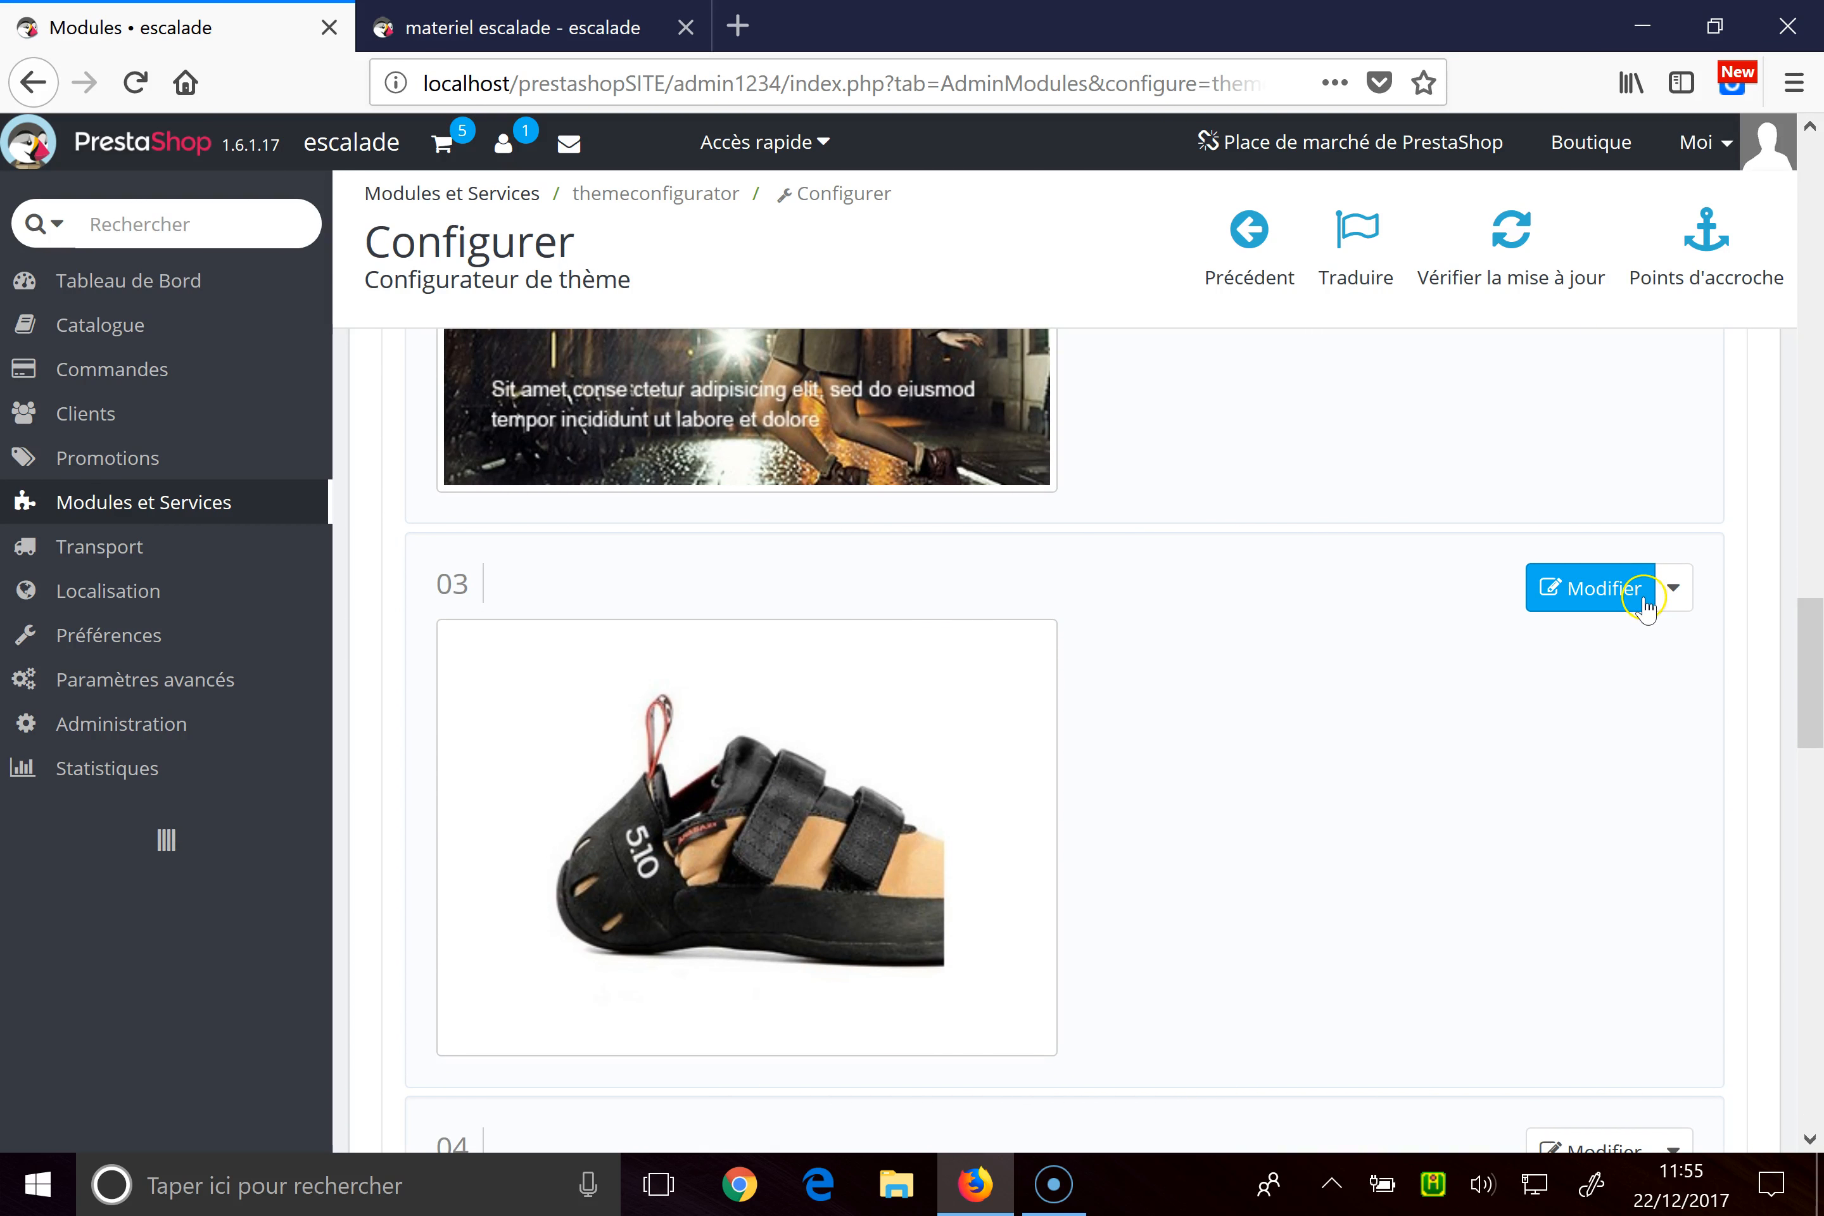
pyautogui.click(1643, 604)
pyautogui.scroll(-4, 1013, 699)
pyautogui.click(632, 877)
pyautogui.scroll(-5, 637, 885)
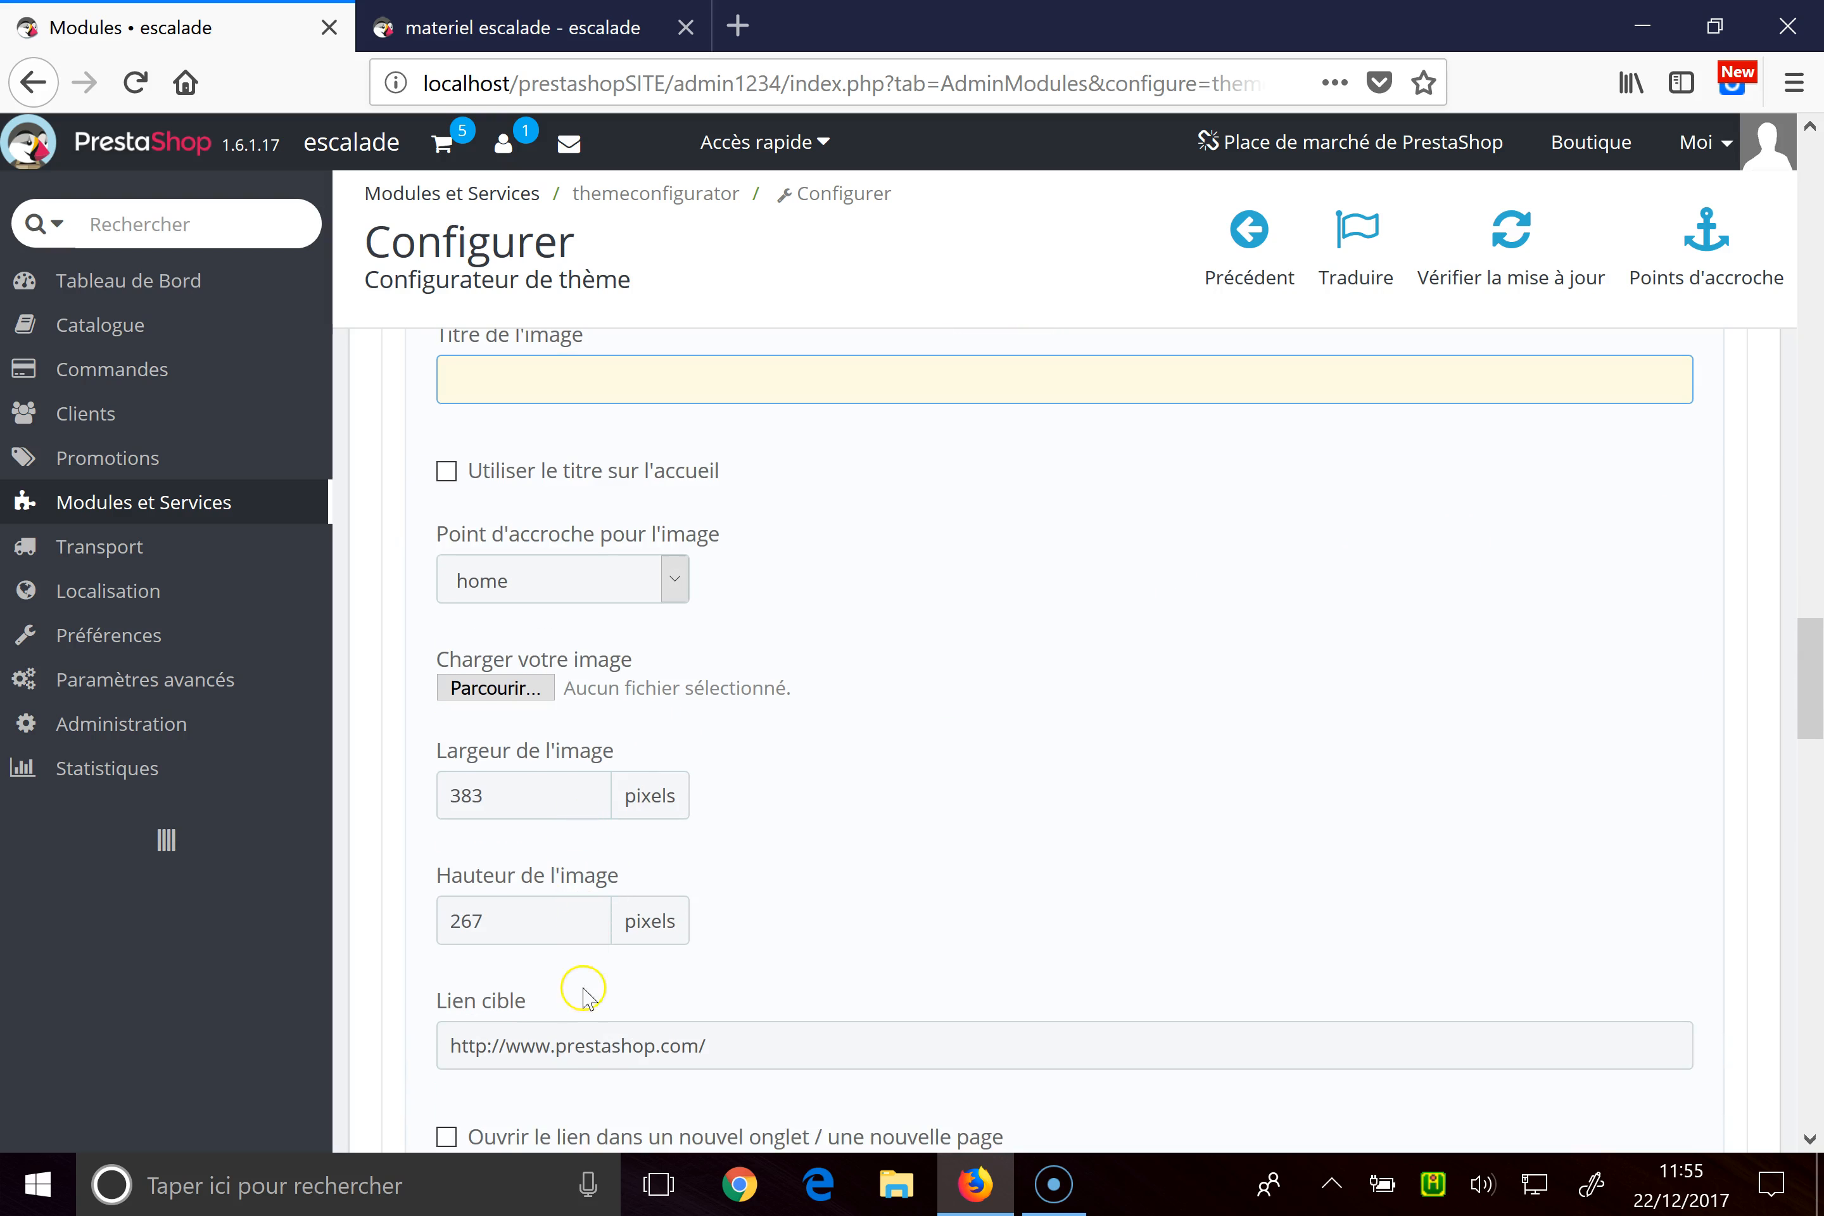
pyautogui.moveTo(775, 1061); pyautogui.dragTo(426, 1012)
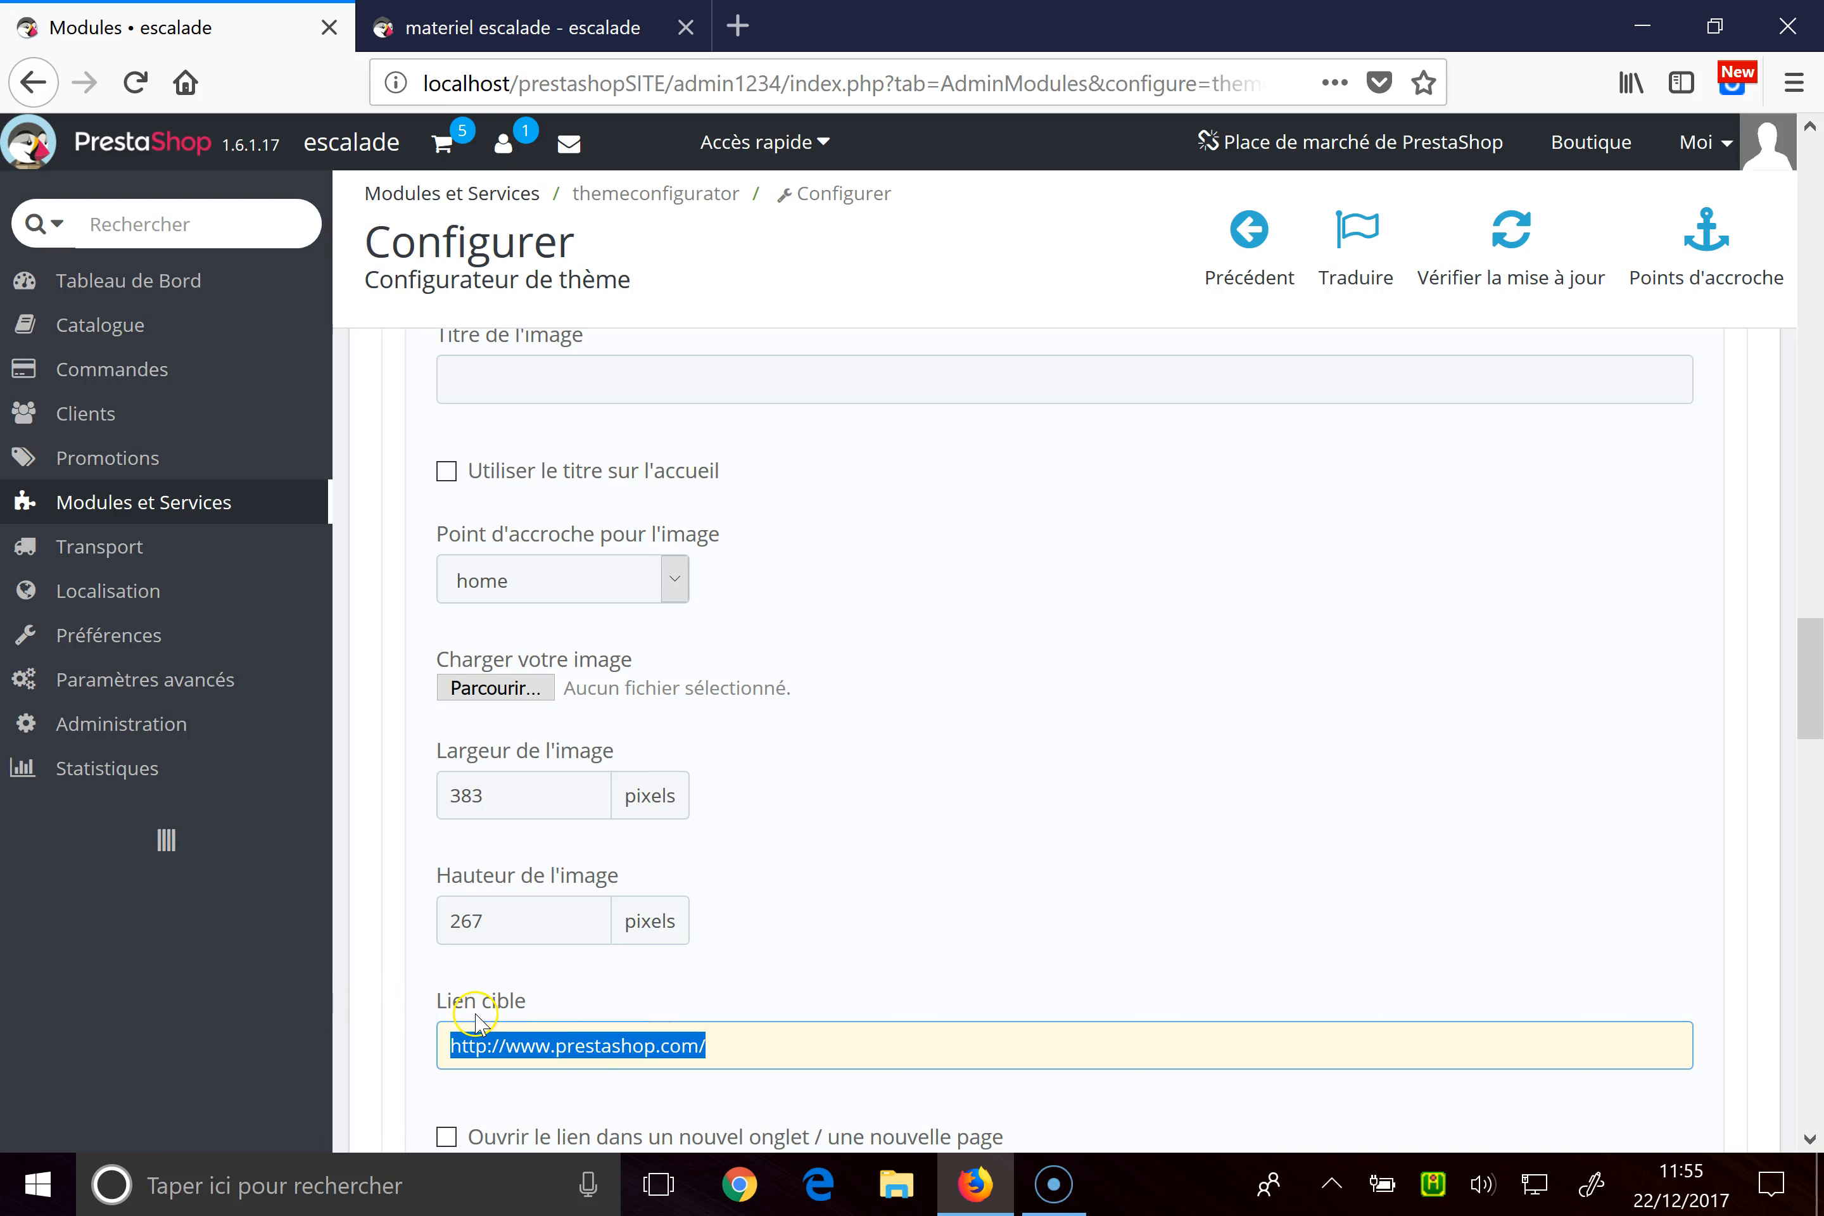
pyautogui.hotkey('ctrl', 'v')
pyautogui.scroll(-7, 1102, 894)
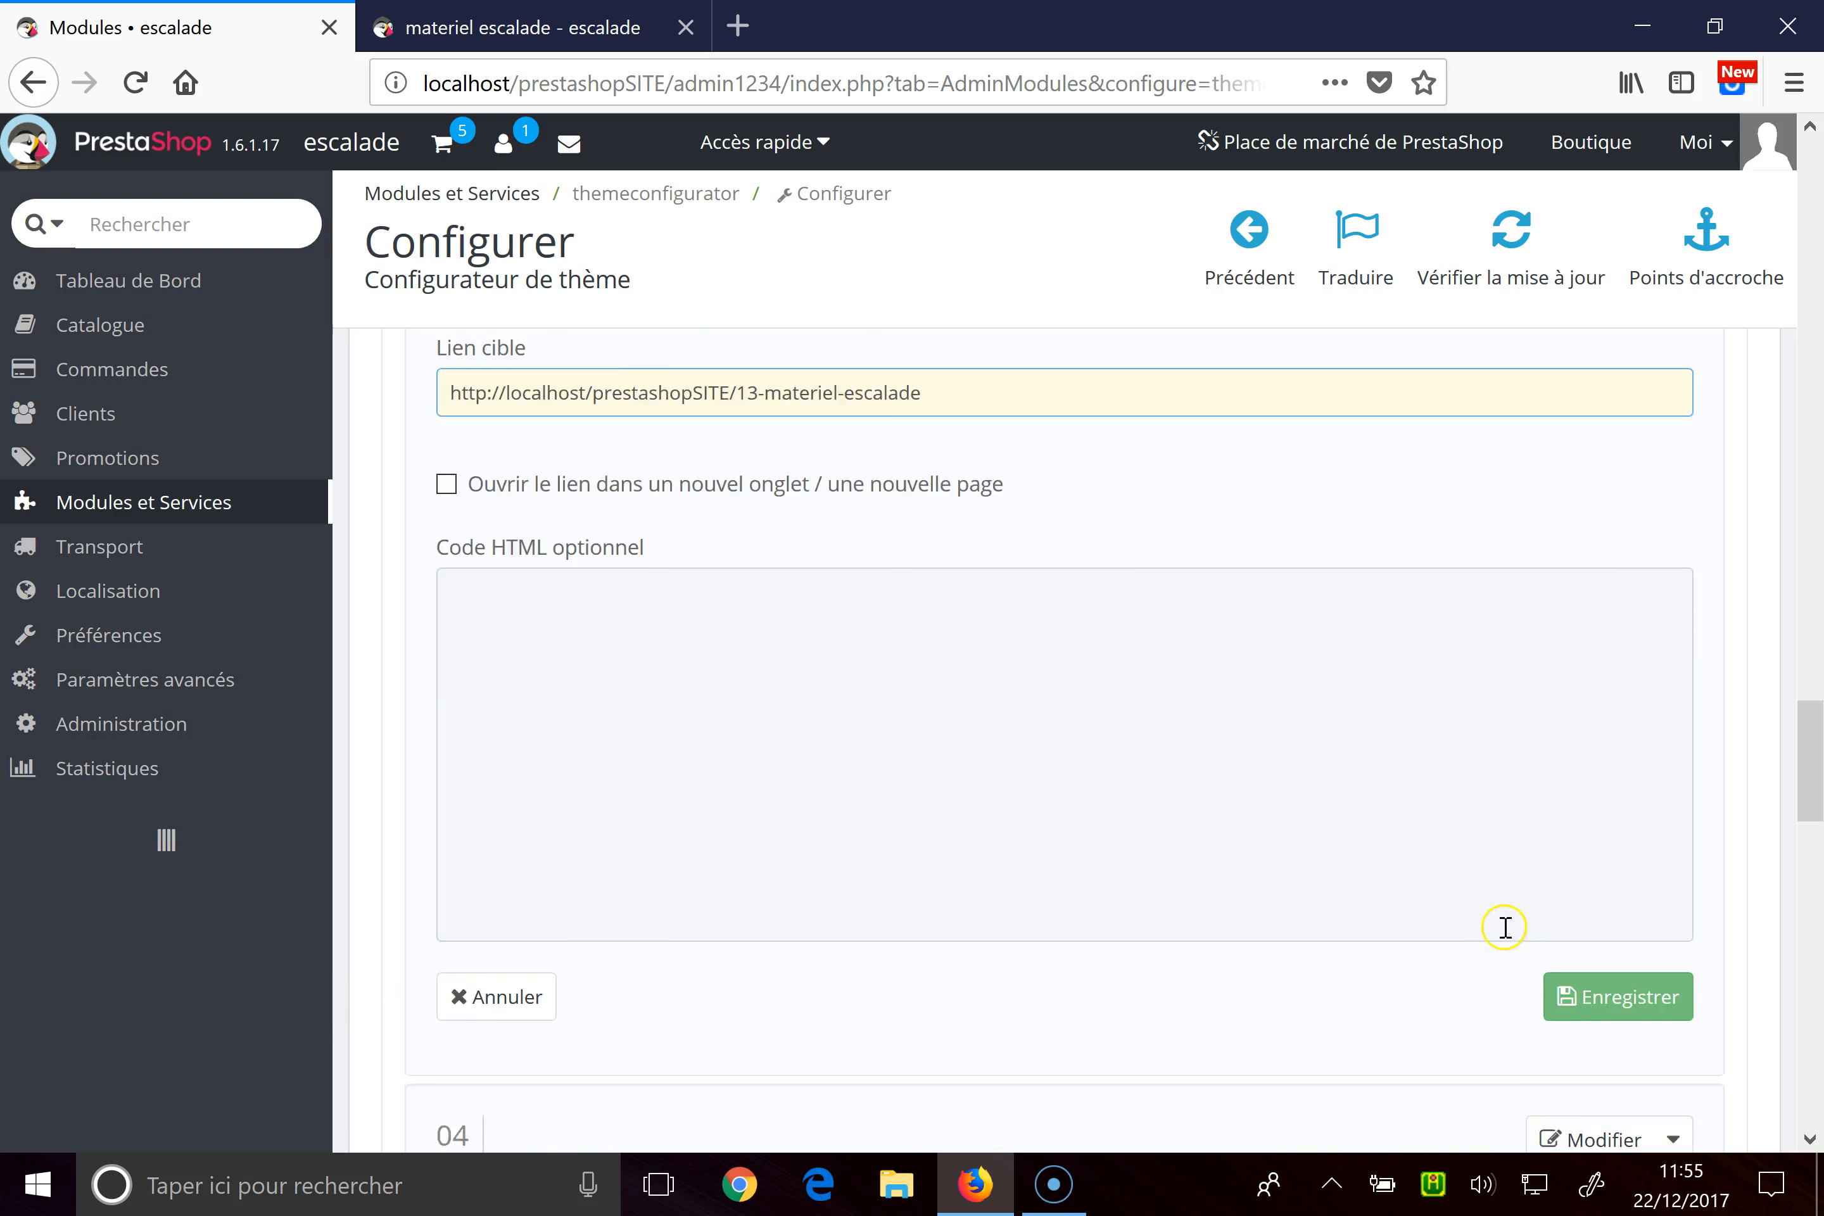
pyautogui.click(1574, 799)
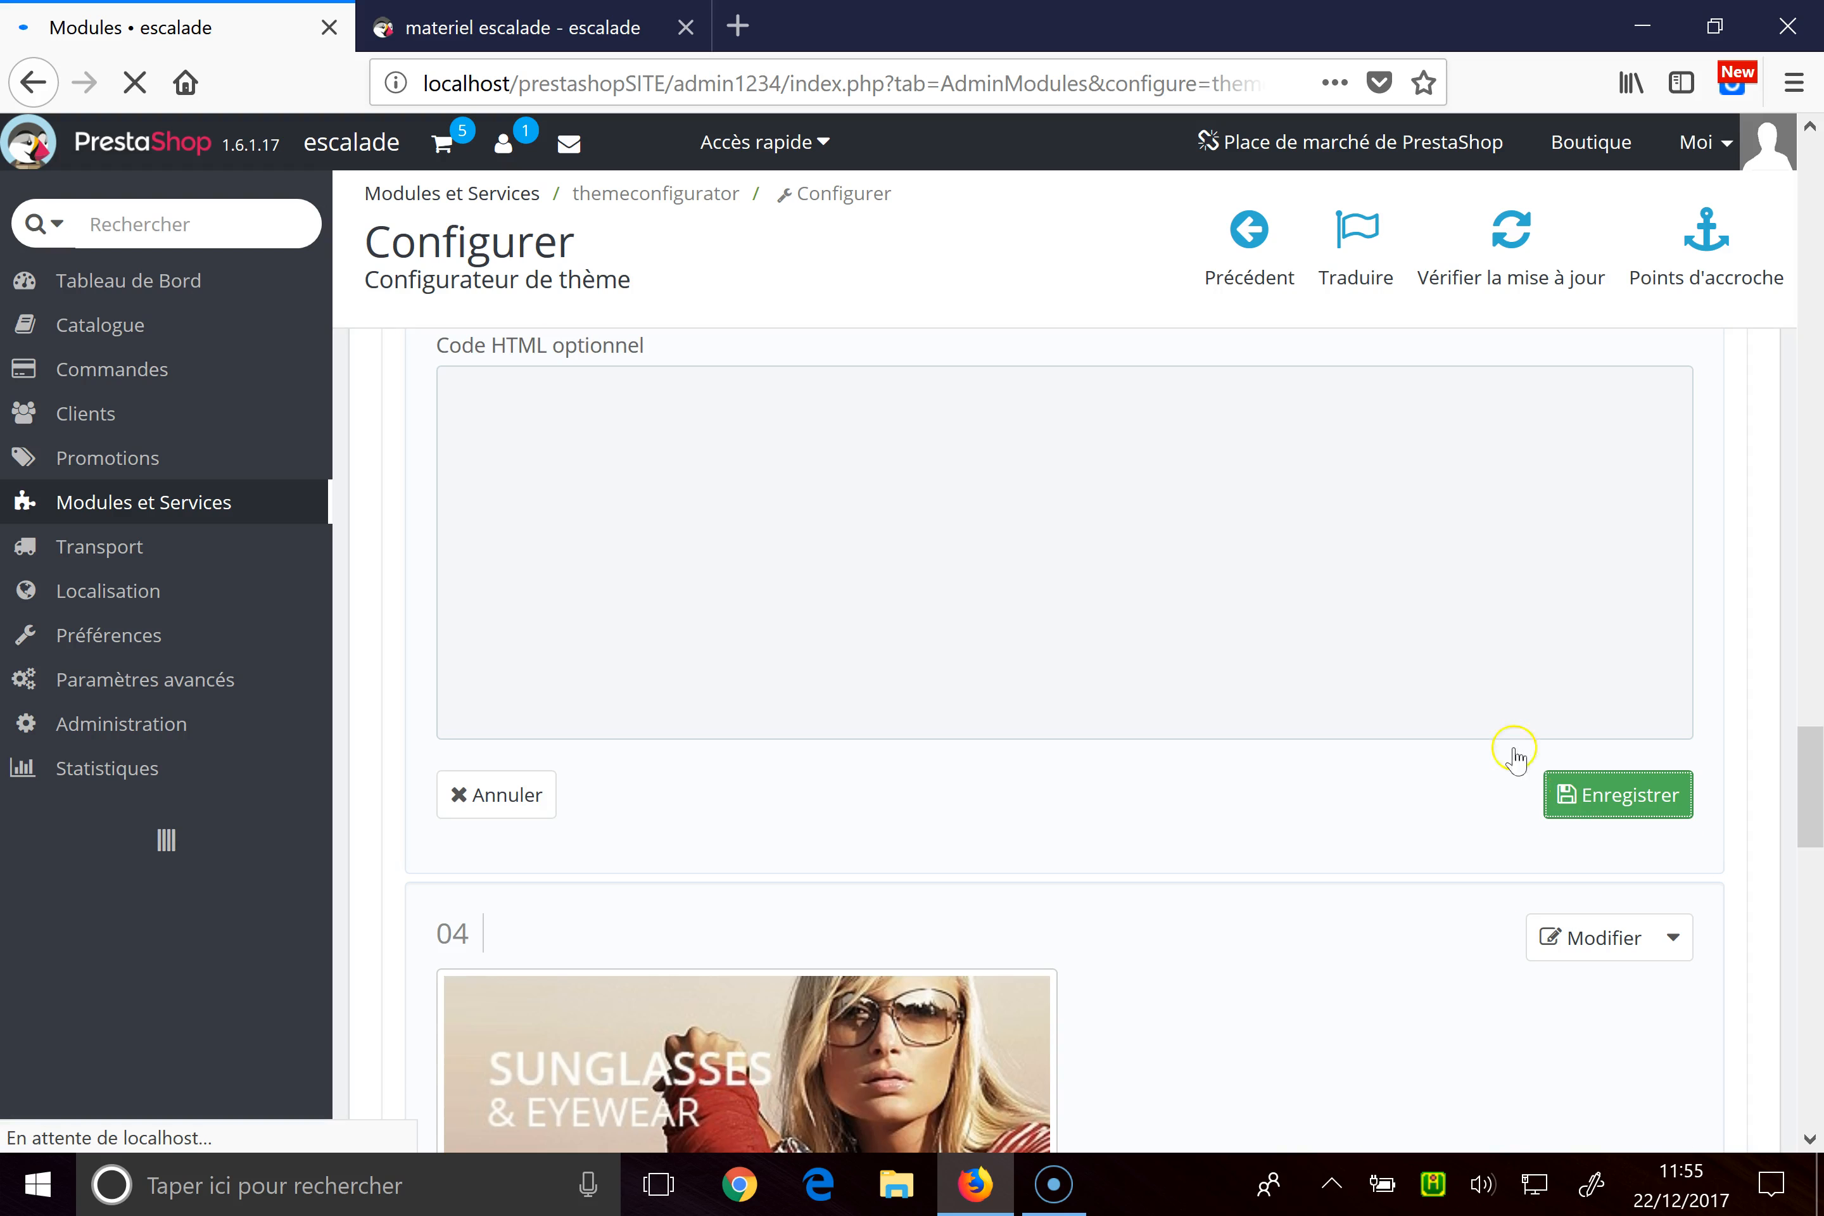
# Step: Return to the shop's home page by shortening the category address to localhost/prestashopSITE/
pyautogui.click(565, 27)
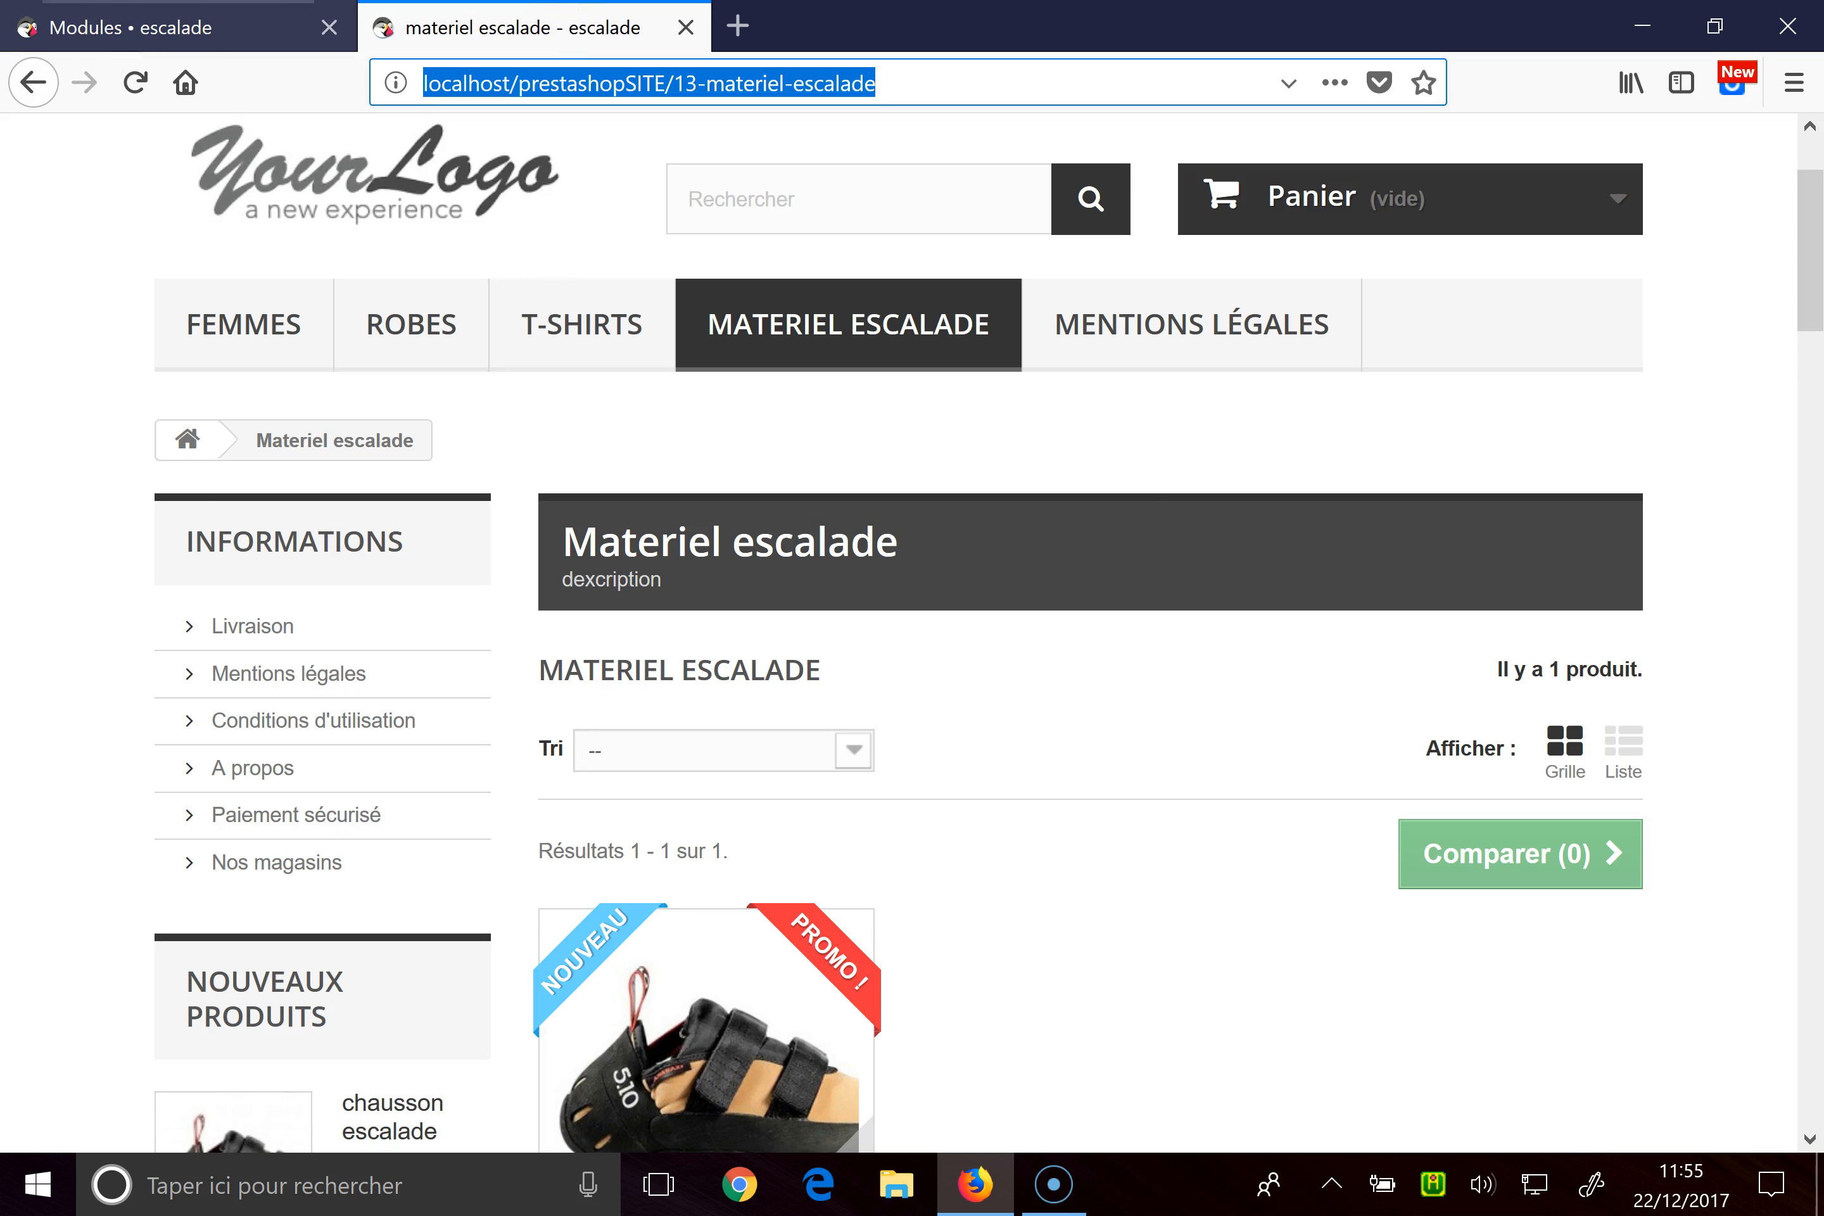
pyautogui.click(130, 88)
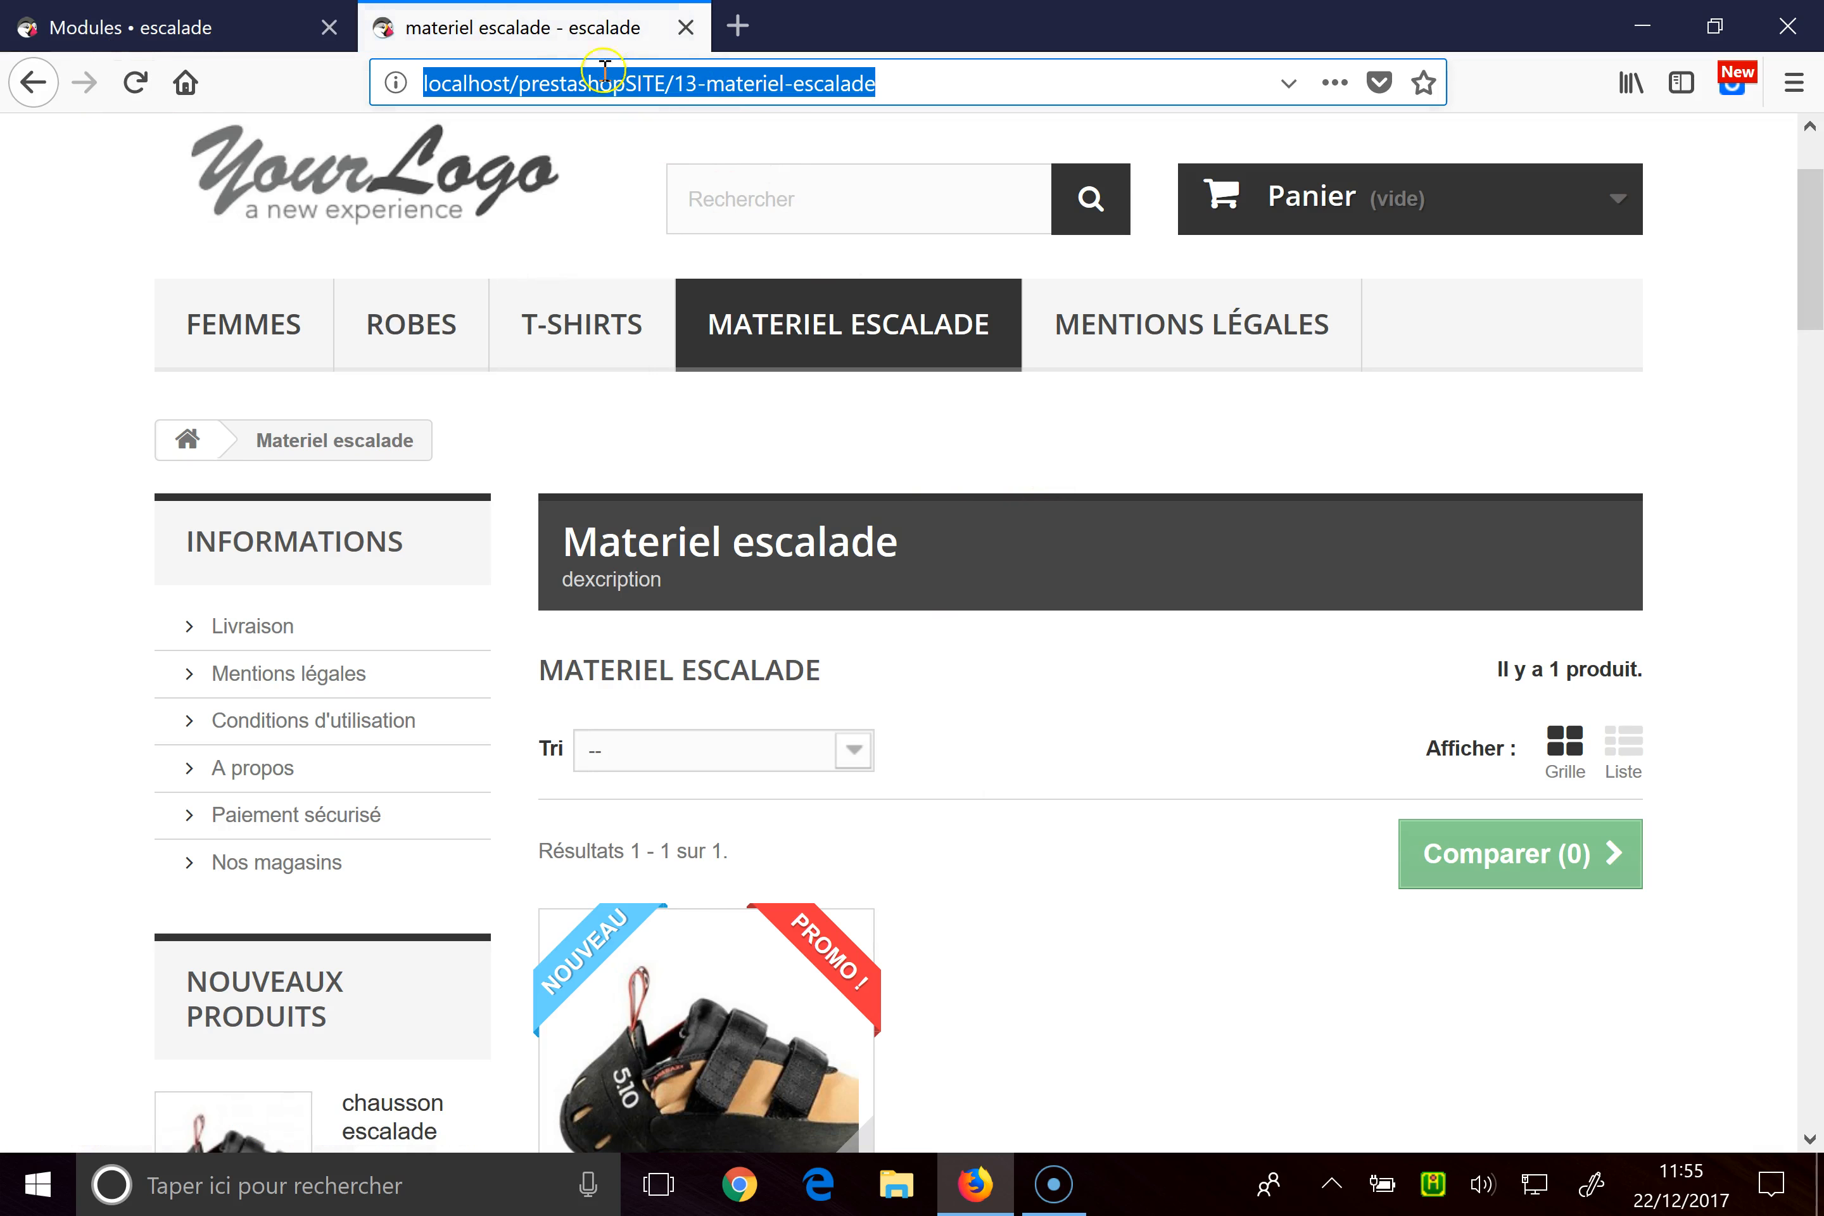
pyautogui.moveTo(808, 88); pyautogui.dragTo(767, 81)
pyautogui.press('BackSpace')
pyautogui.press('BackSpace')
pyautogui.press('BackSpace')
pyautogui.press('BackSpace')
pyautogui.press('BackSpace')
pyautogui.press('BackSpace')
pyautogui.press('BackSpace')
pyautogui.press('BackSpace')
pyautogui.press('BackSpace')
pyautogui.press('BackSpace')
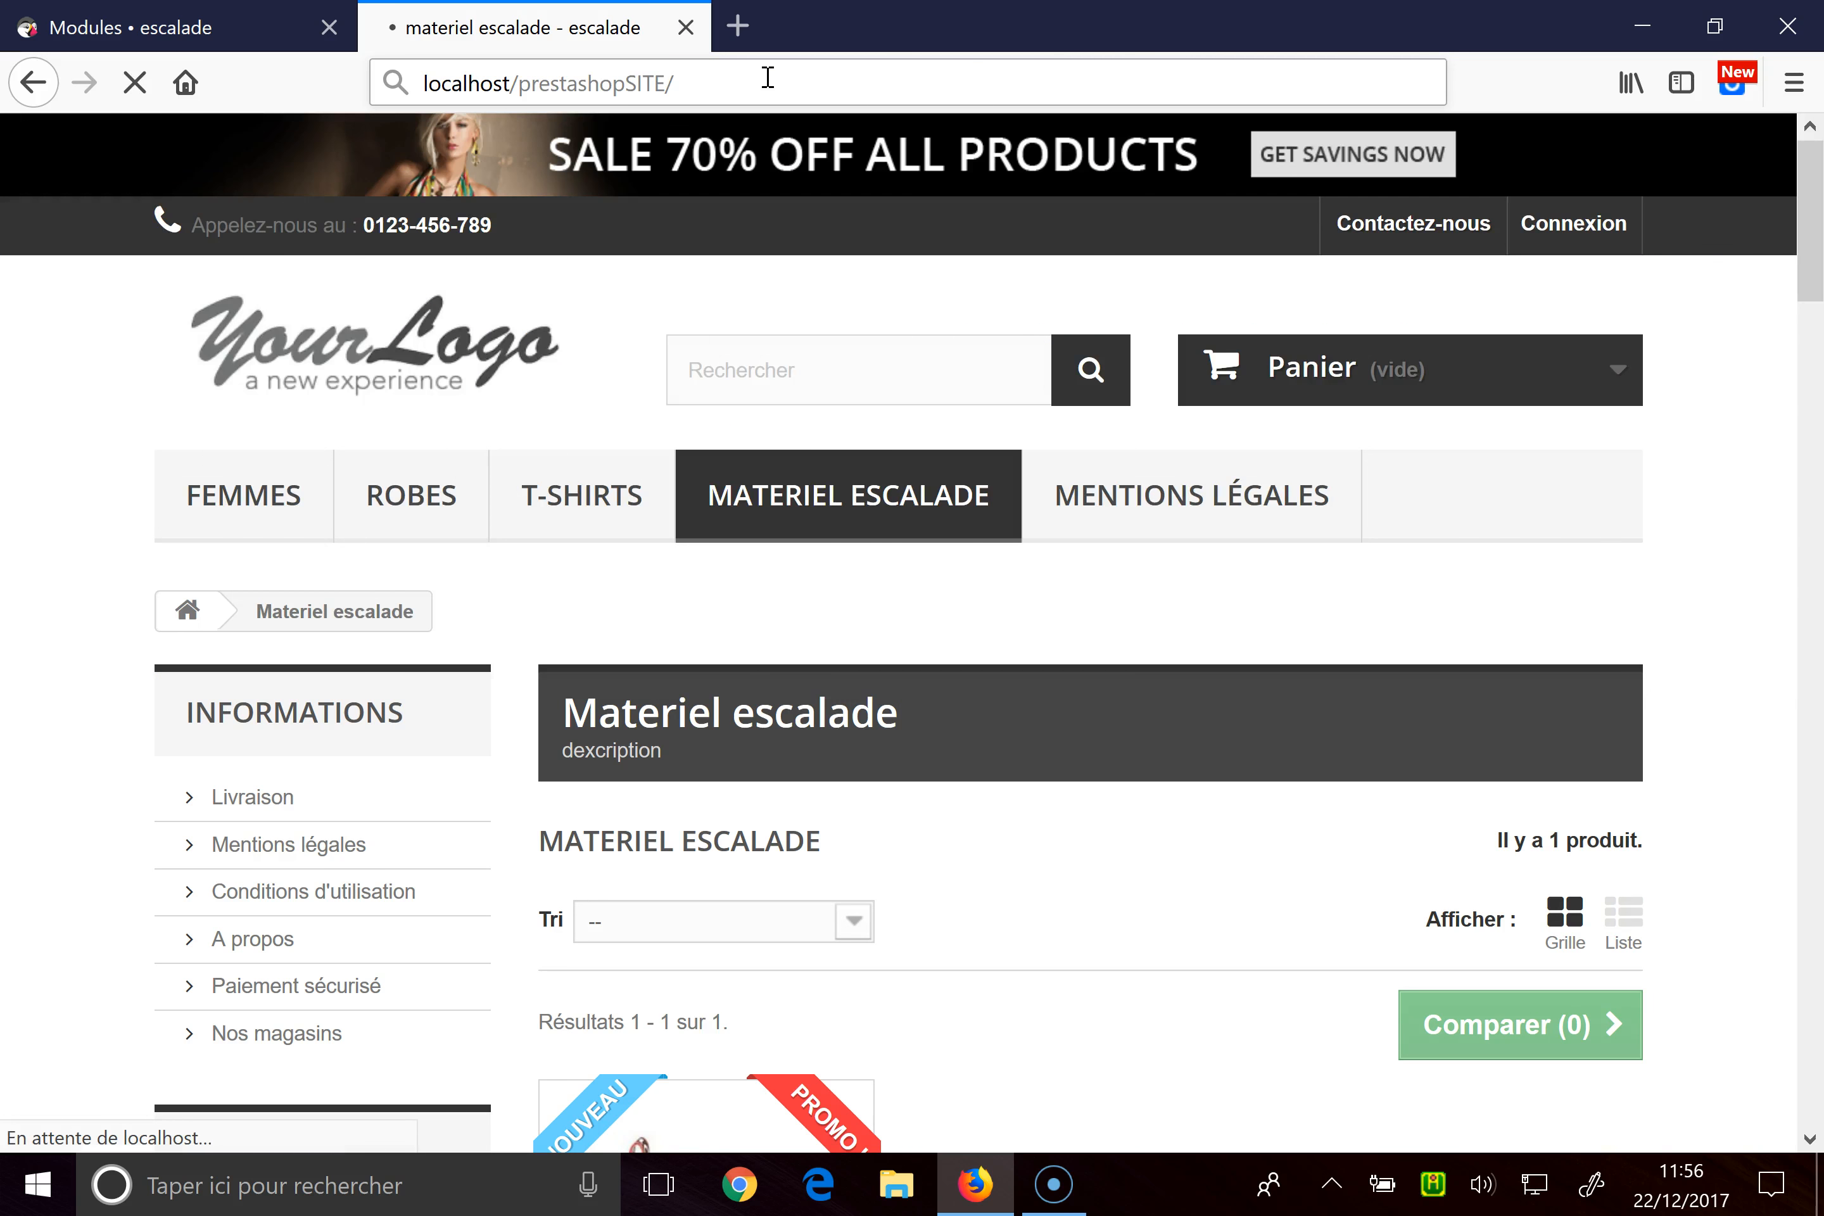
# Step: Test the climbing shoe banner's link from the home page and look over the page it opens
pyautogui.scroll(-5, 604, 490)
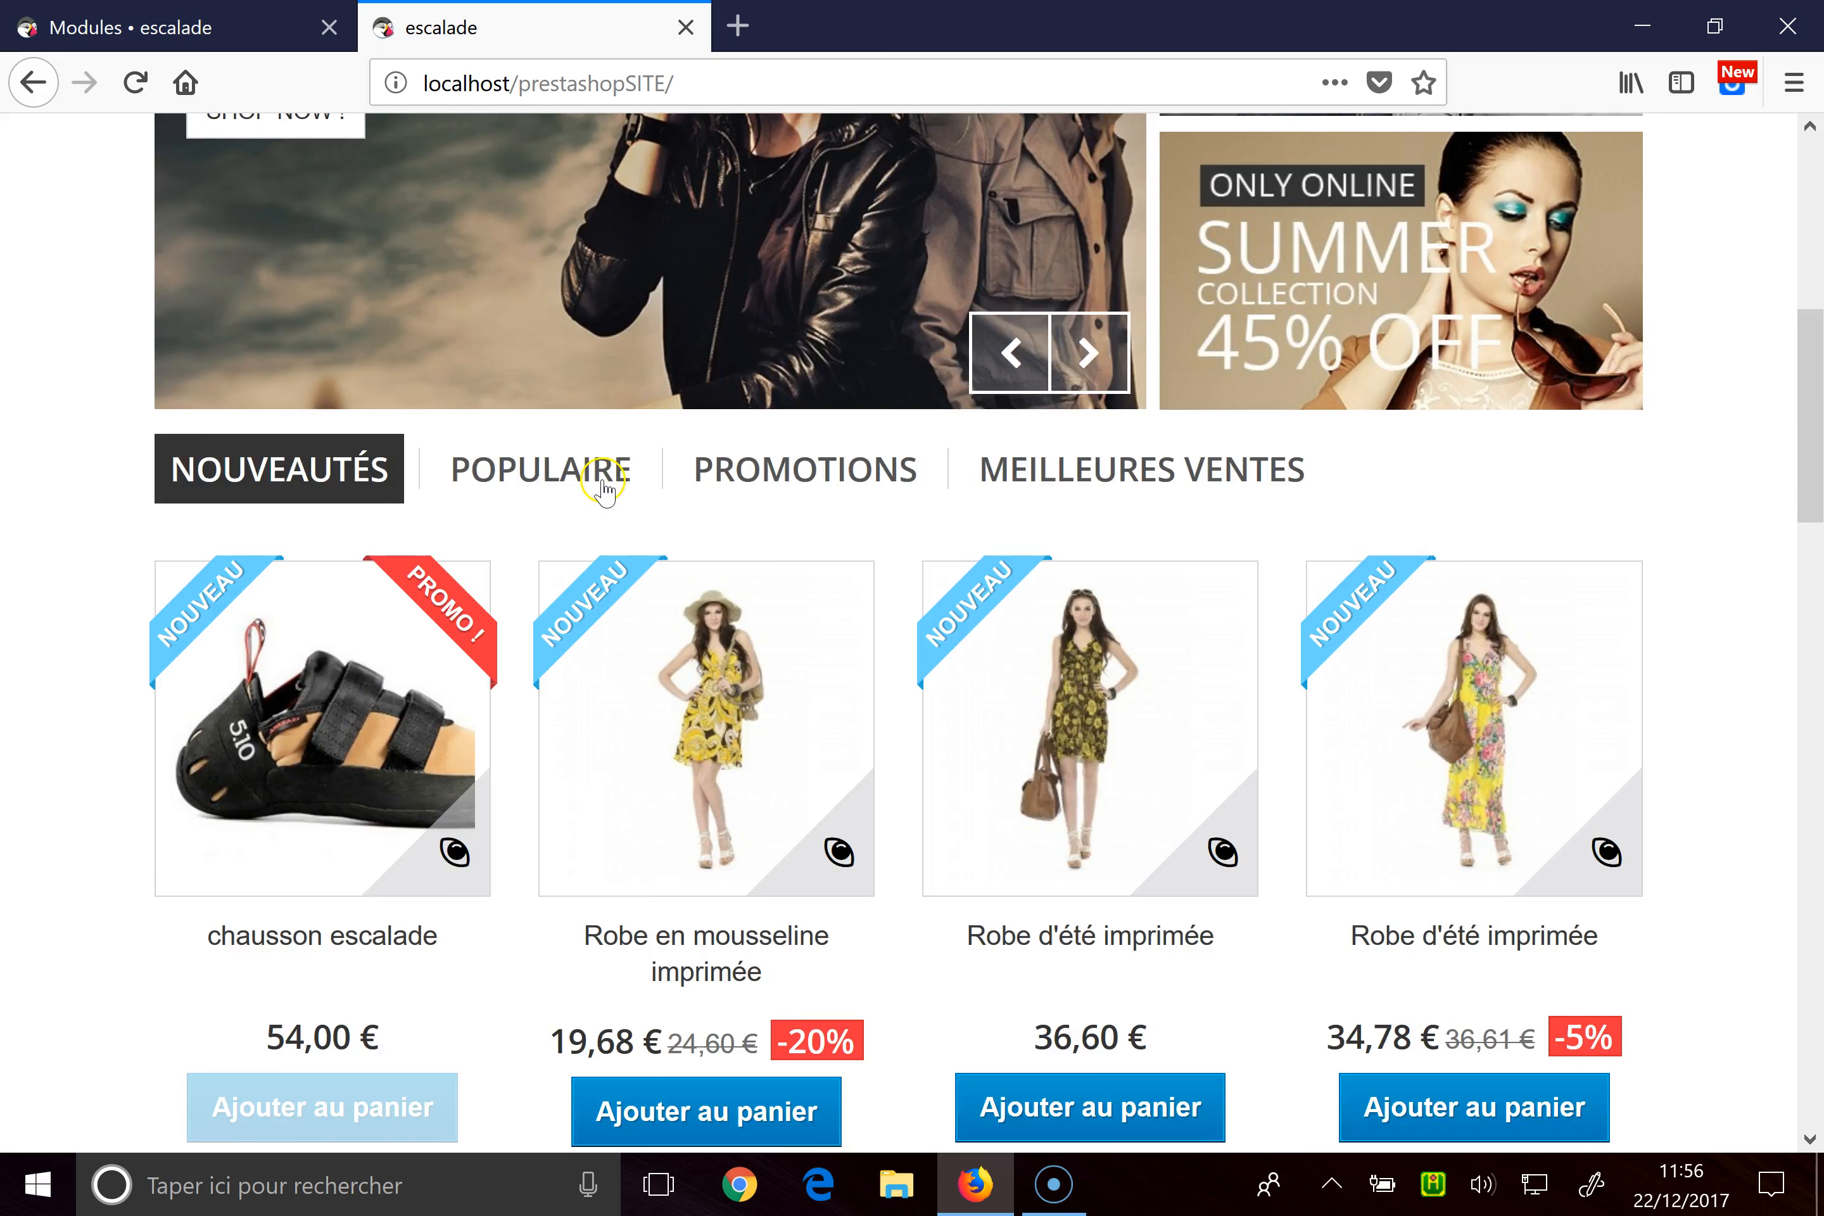
pyautogui.scroll(-15, 604, 486)
pyautogui.scroll(4, 778, 438)
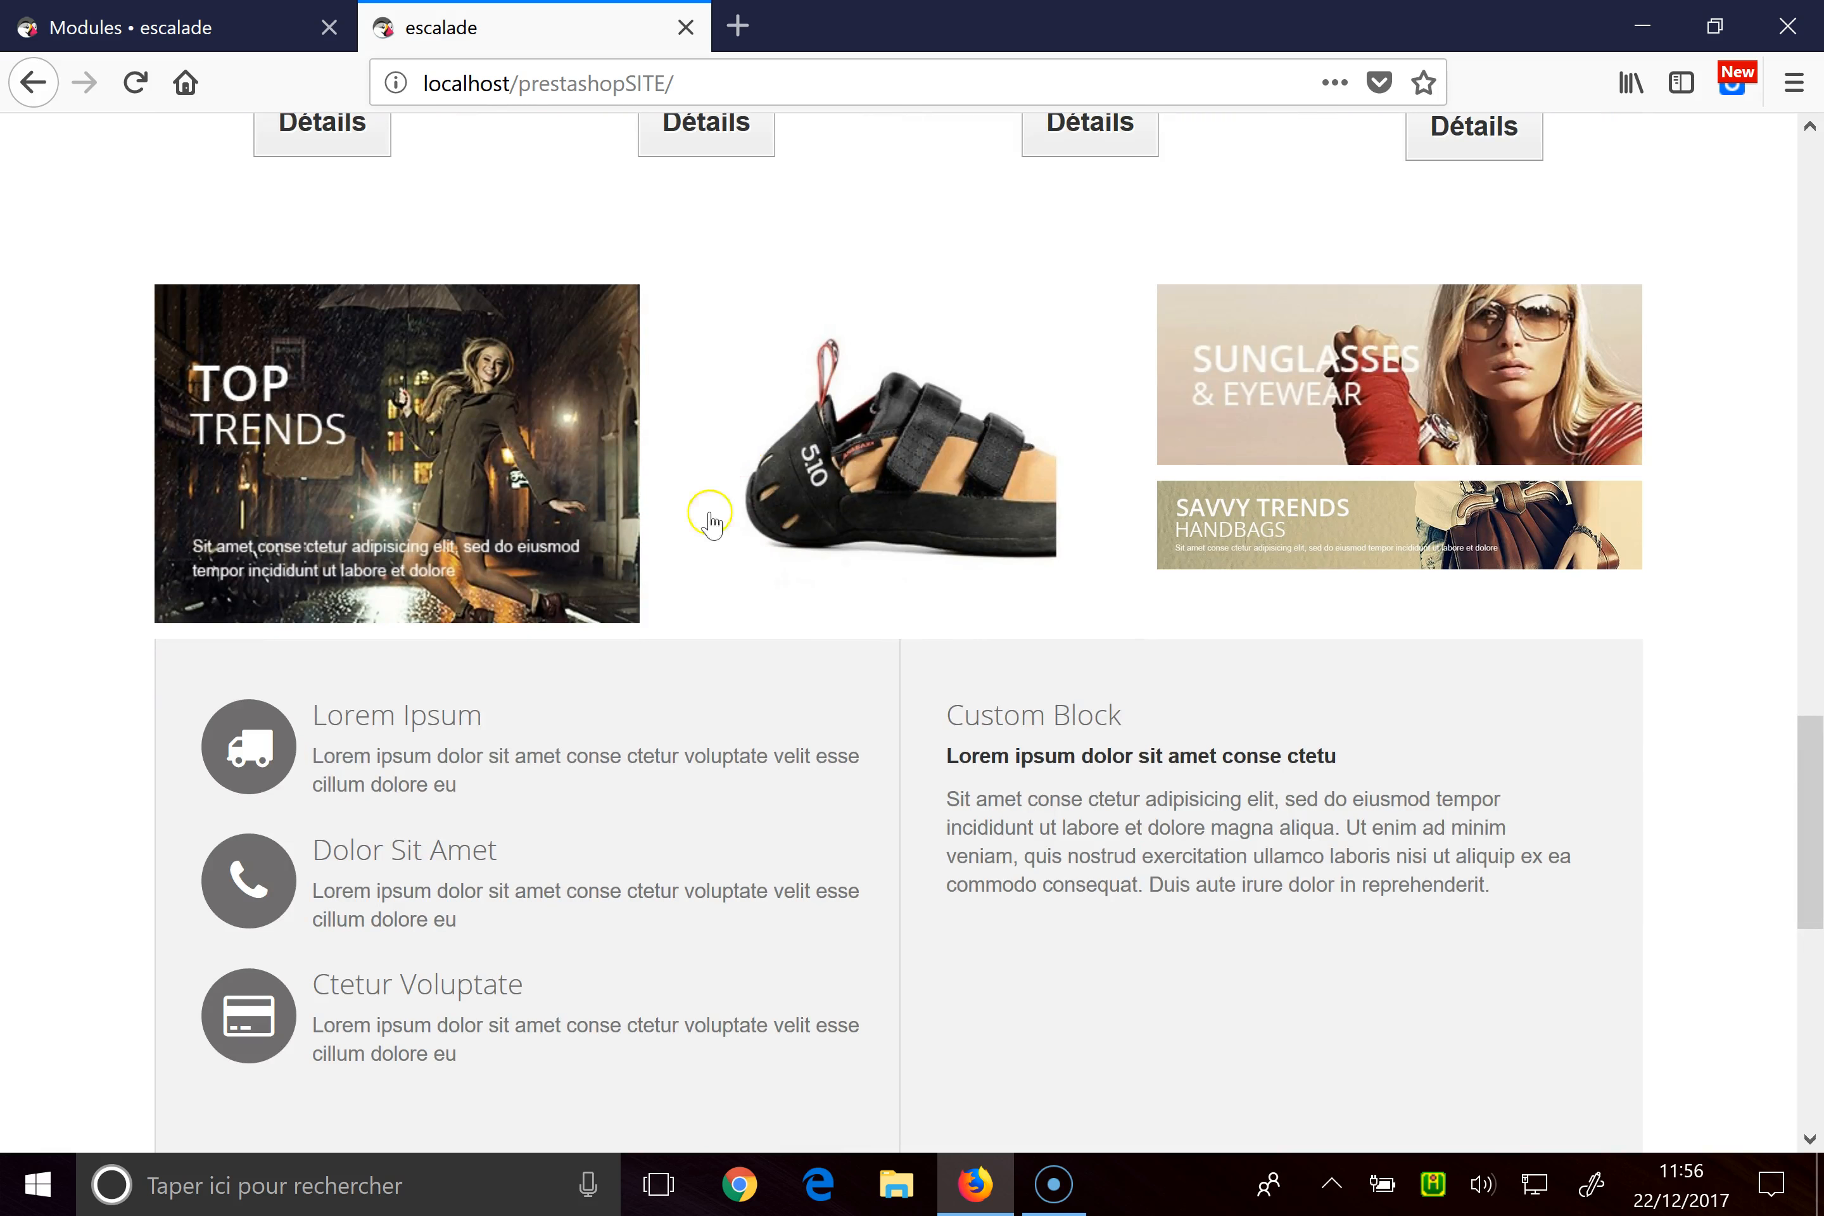
pyautogui.click(859, 458)
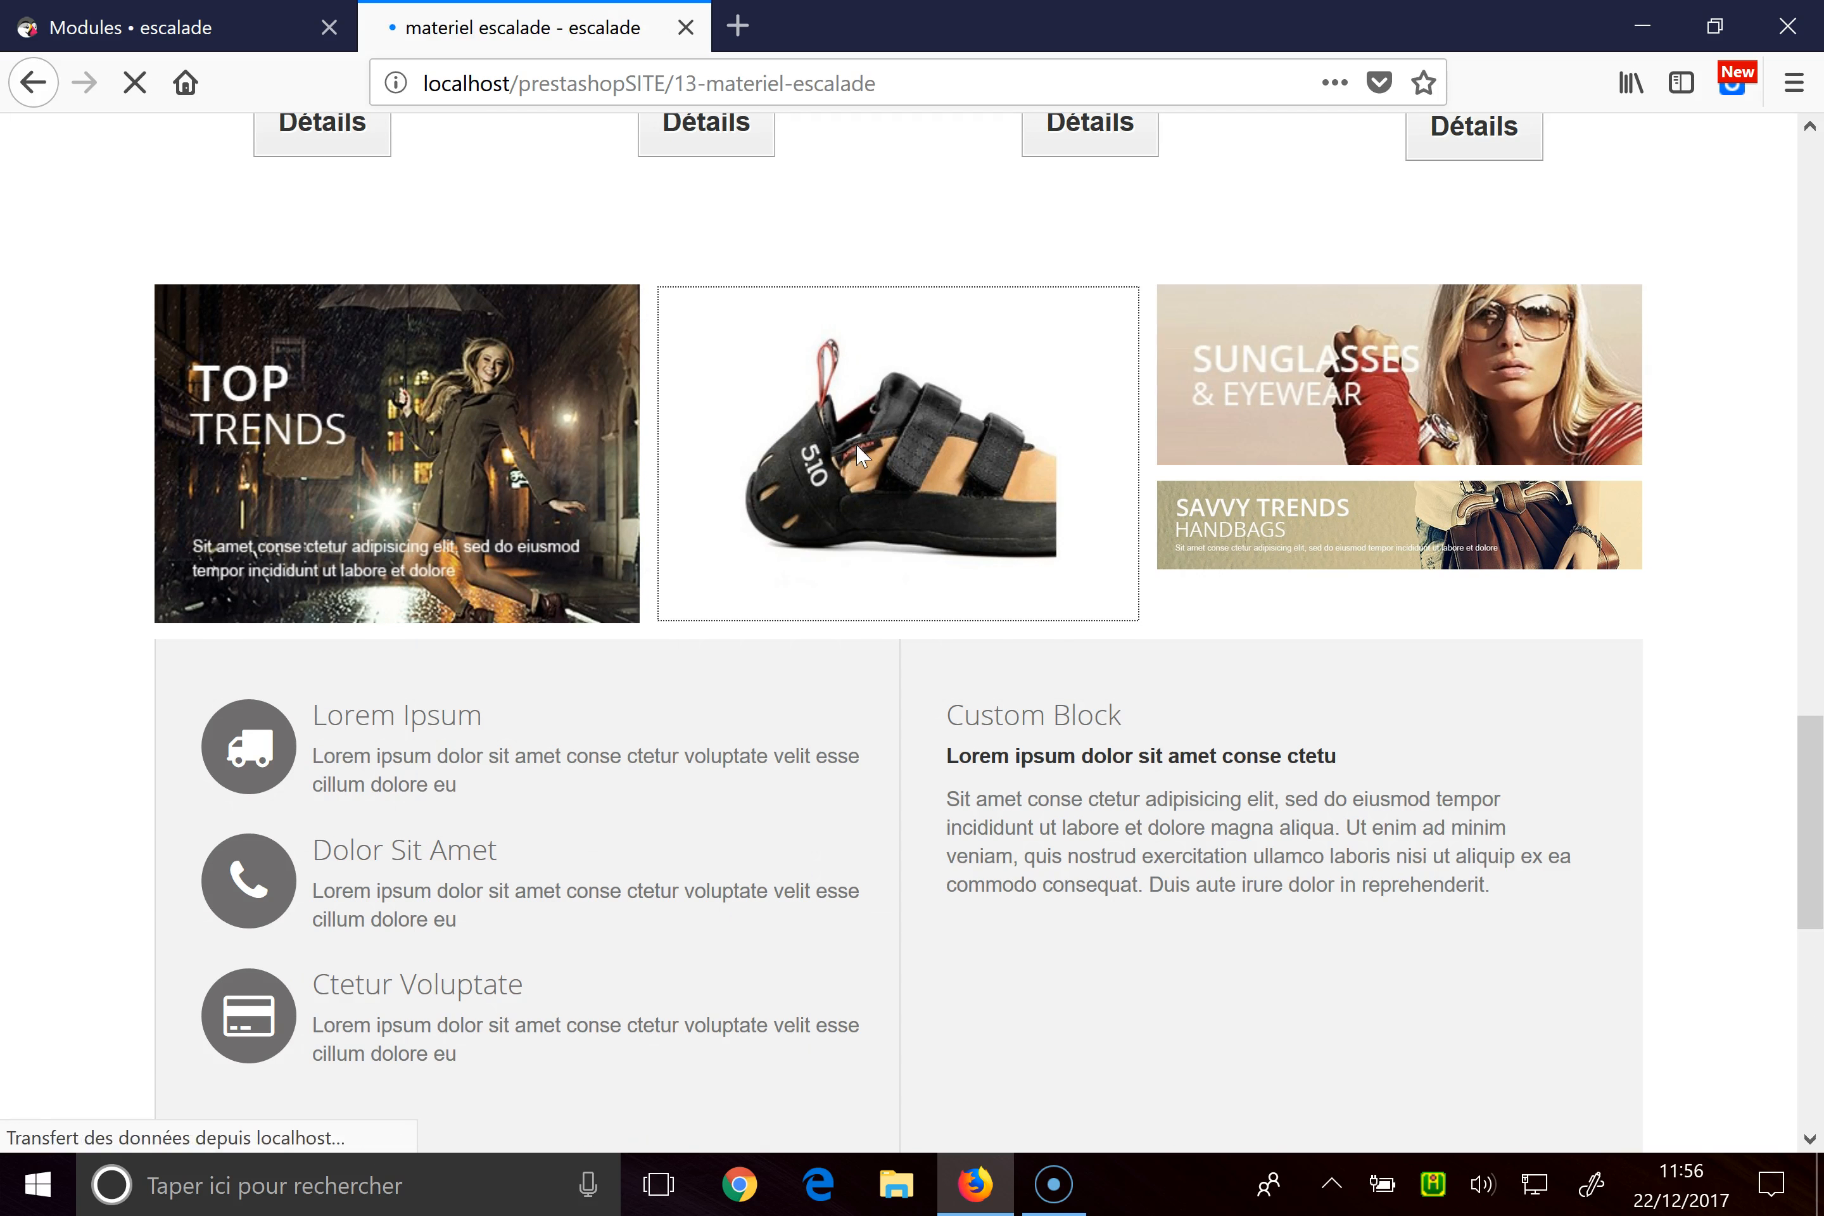
pyautogui.scroll(-5, 872, 463)
pyautogui.scroll(5, 871, 463)
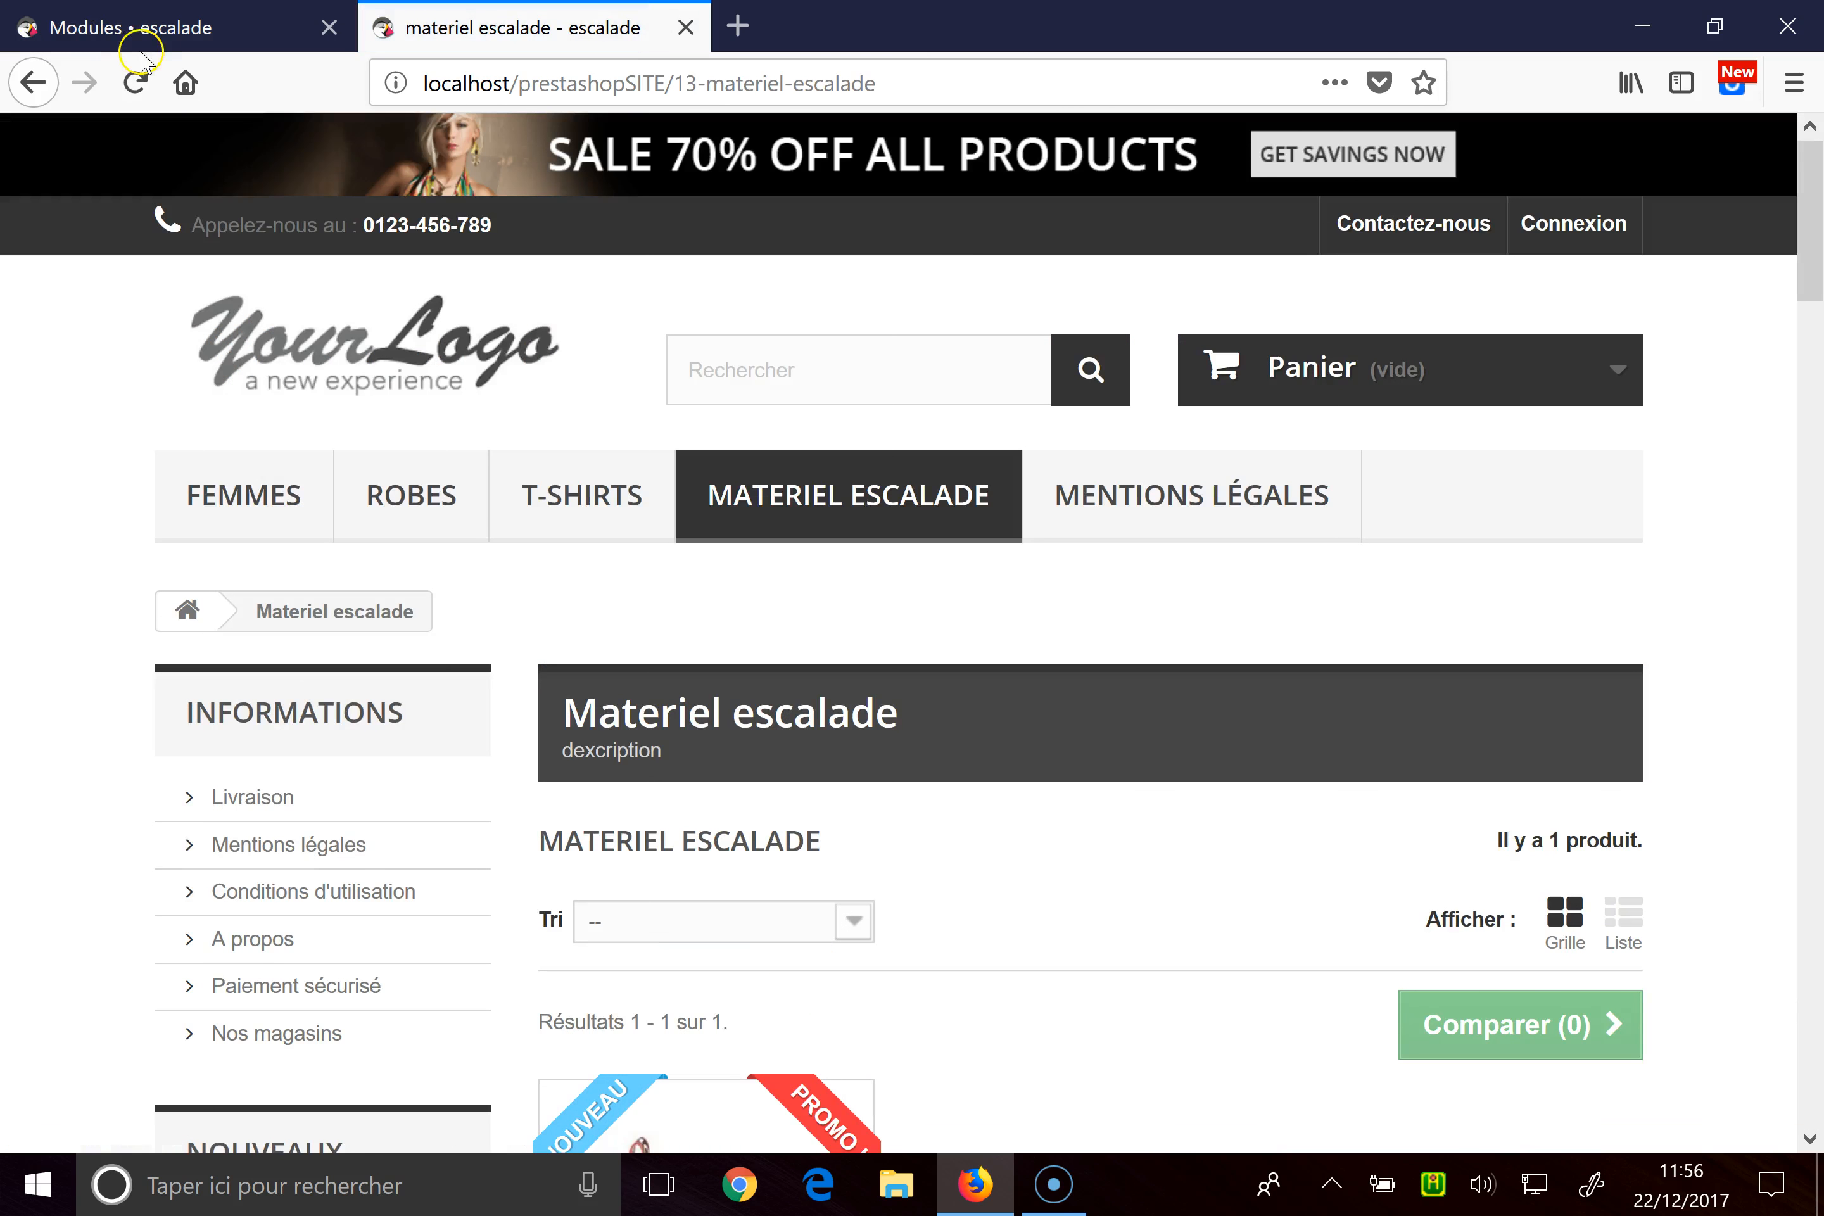
# Step: Review the banner list in the theme configurator down to banners 06 (3 Days Sale) and 07 (Summer Collection)
pyautogui.click(144, 36)
pyautogui.scroll(-10, 941, 506)
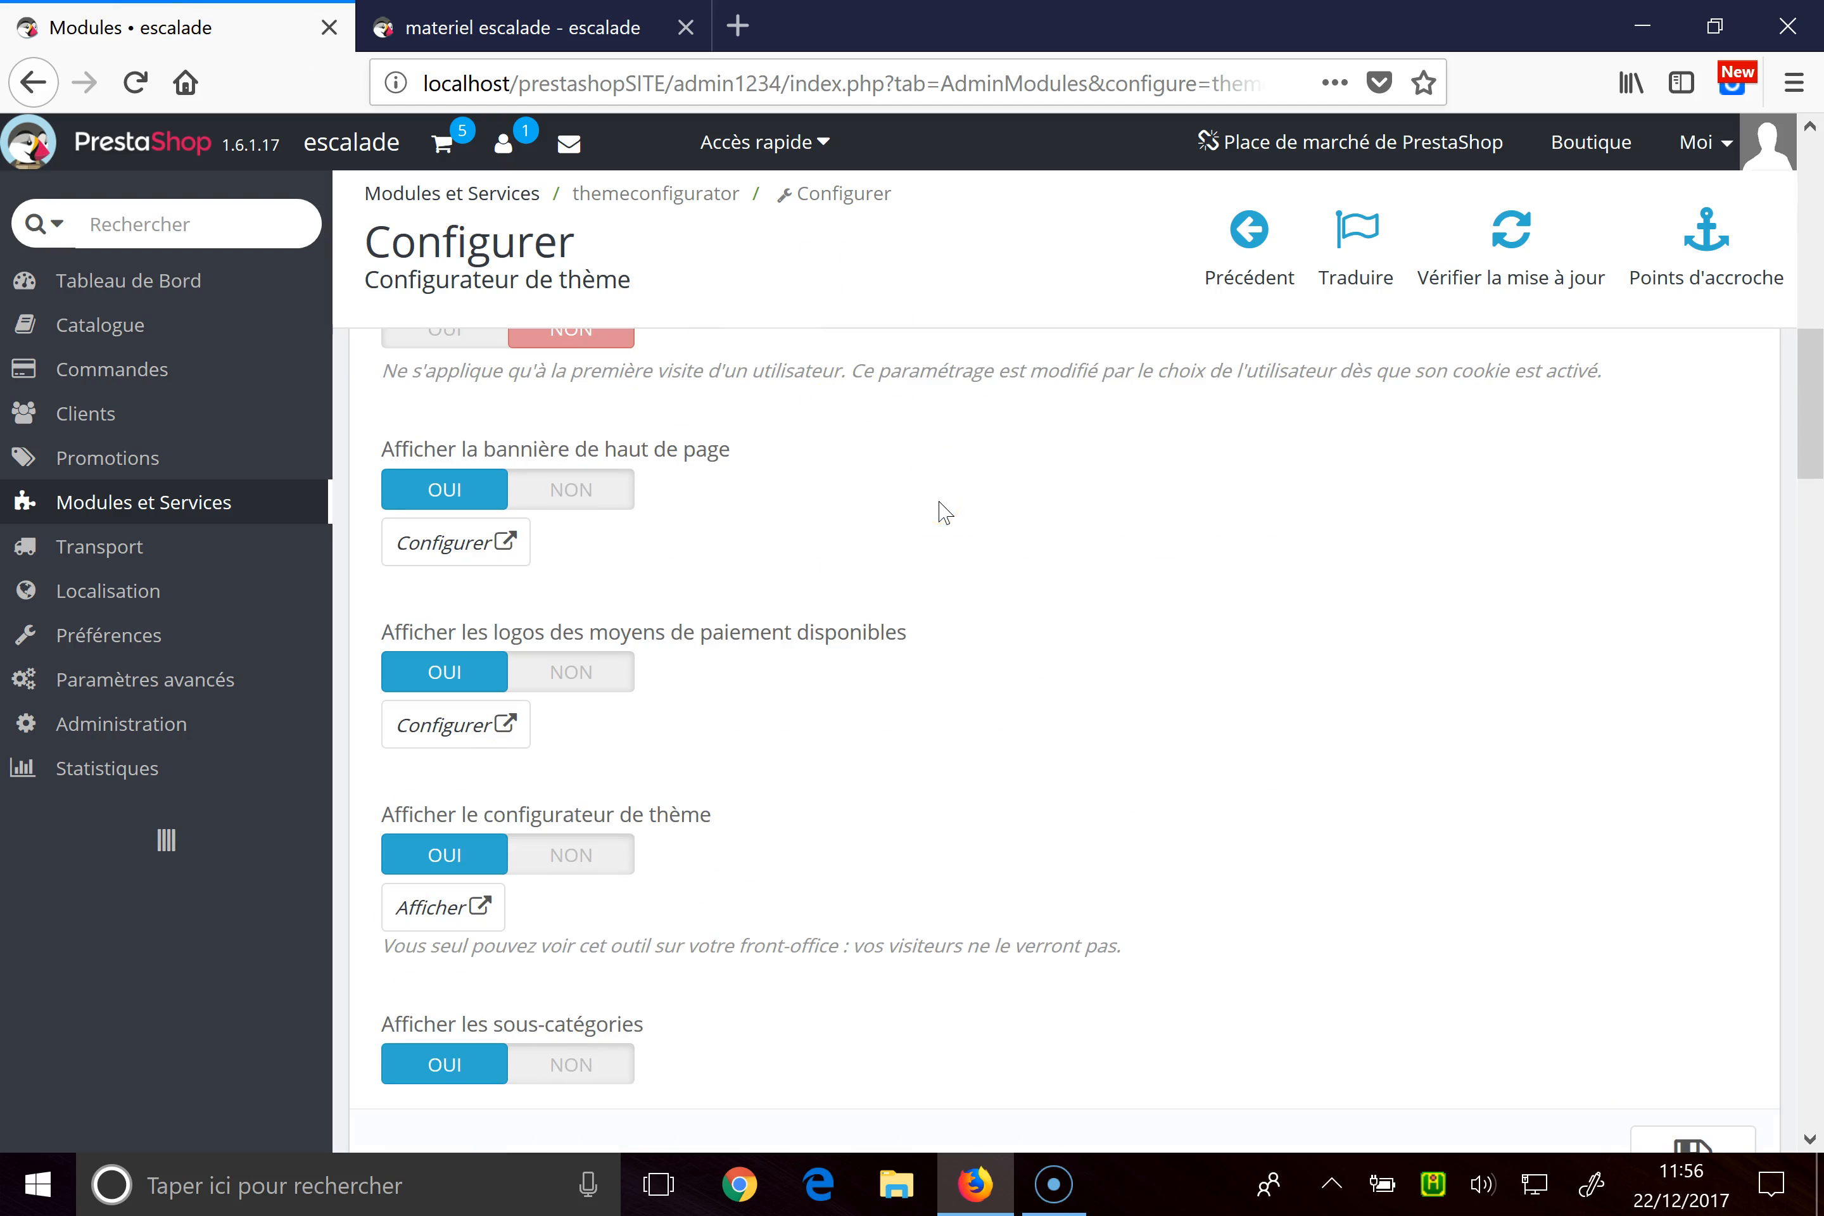
pyautogui.scroll(-10, 1083, 562)
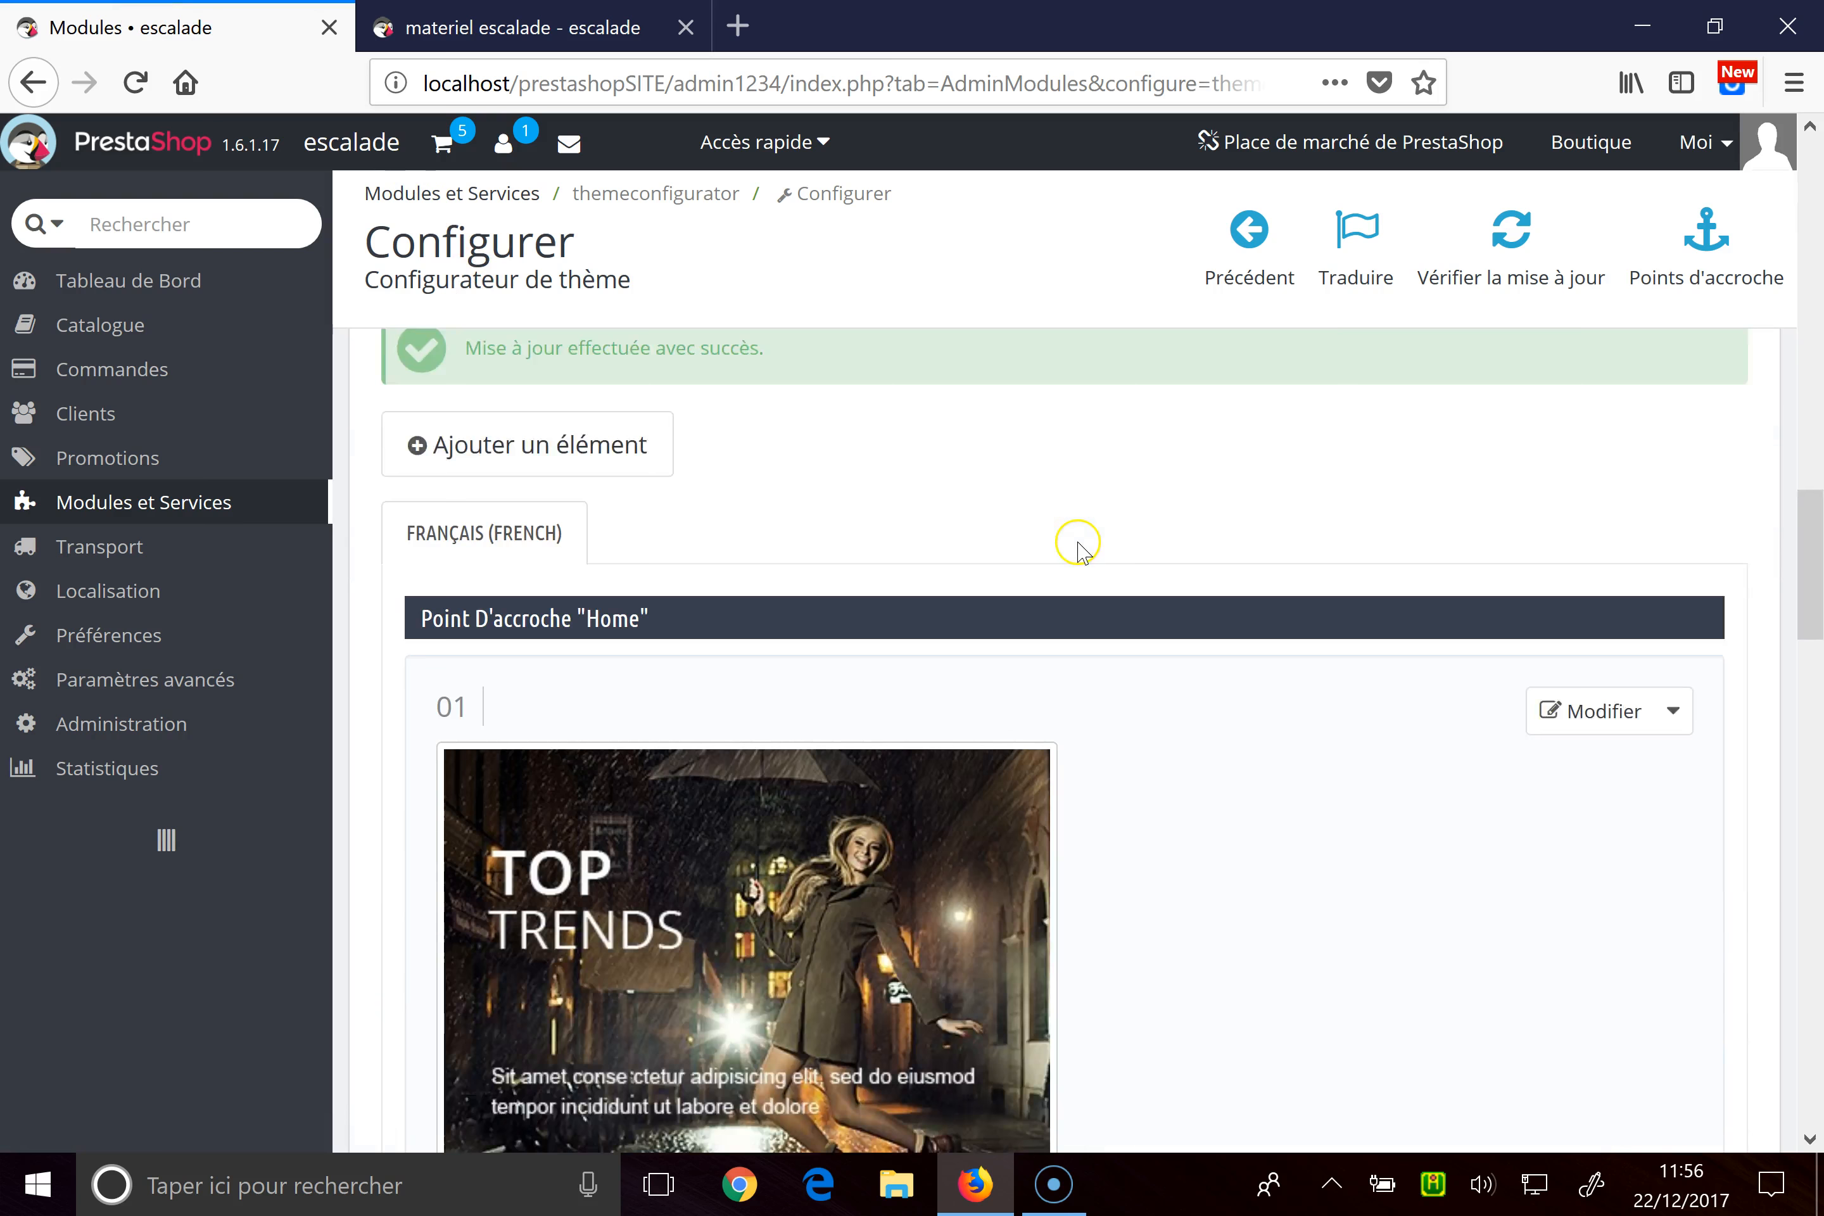
pyautogui.scroll(-7, 872, 714)
pyautogui.scroll(-15, 1323, 630)
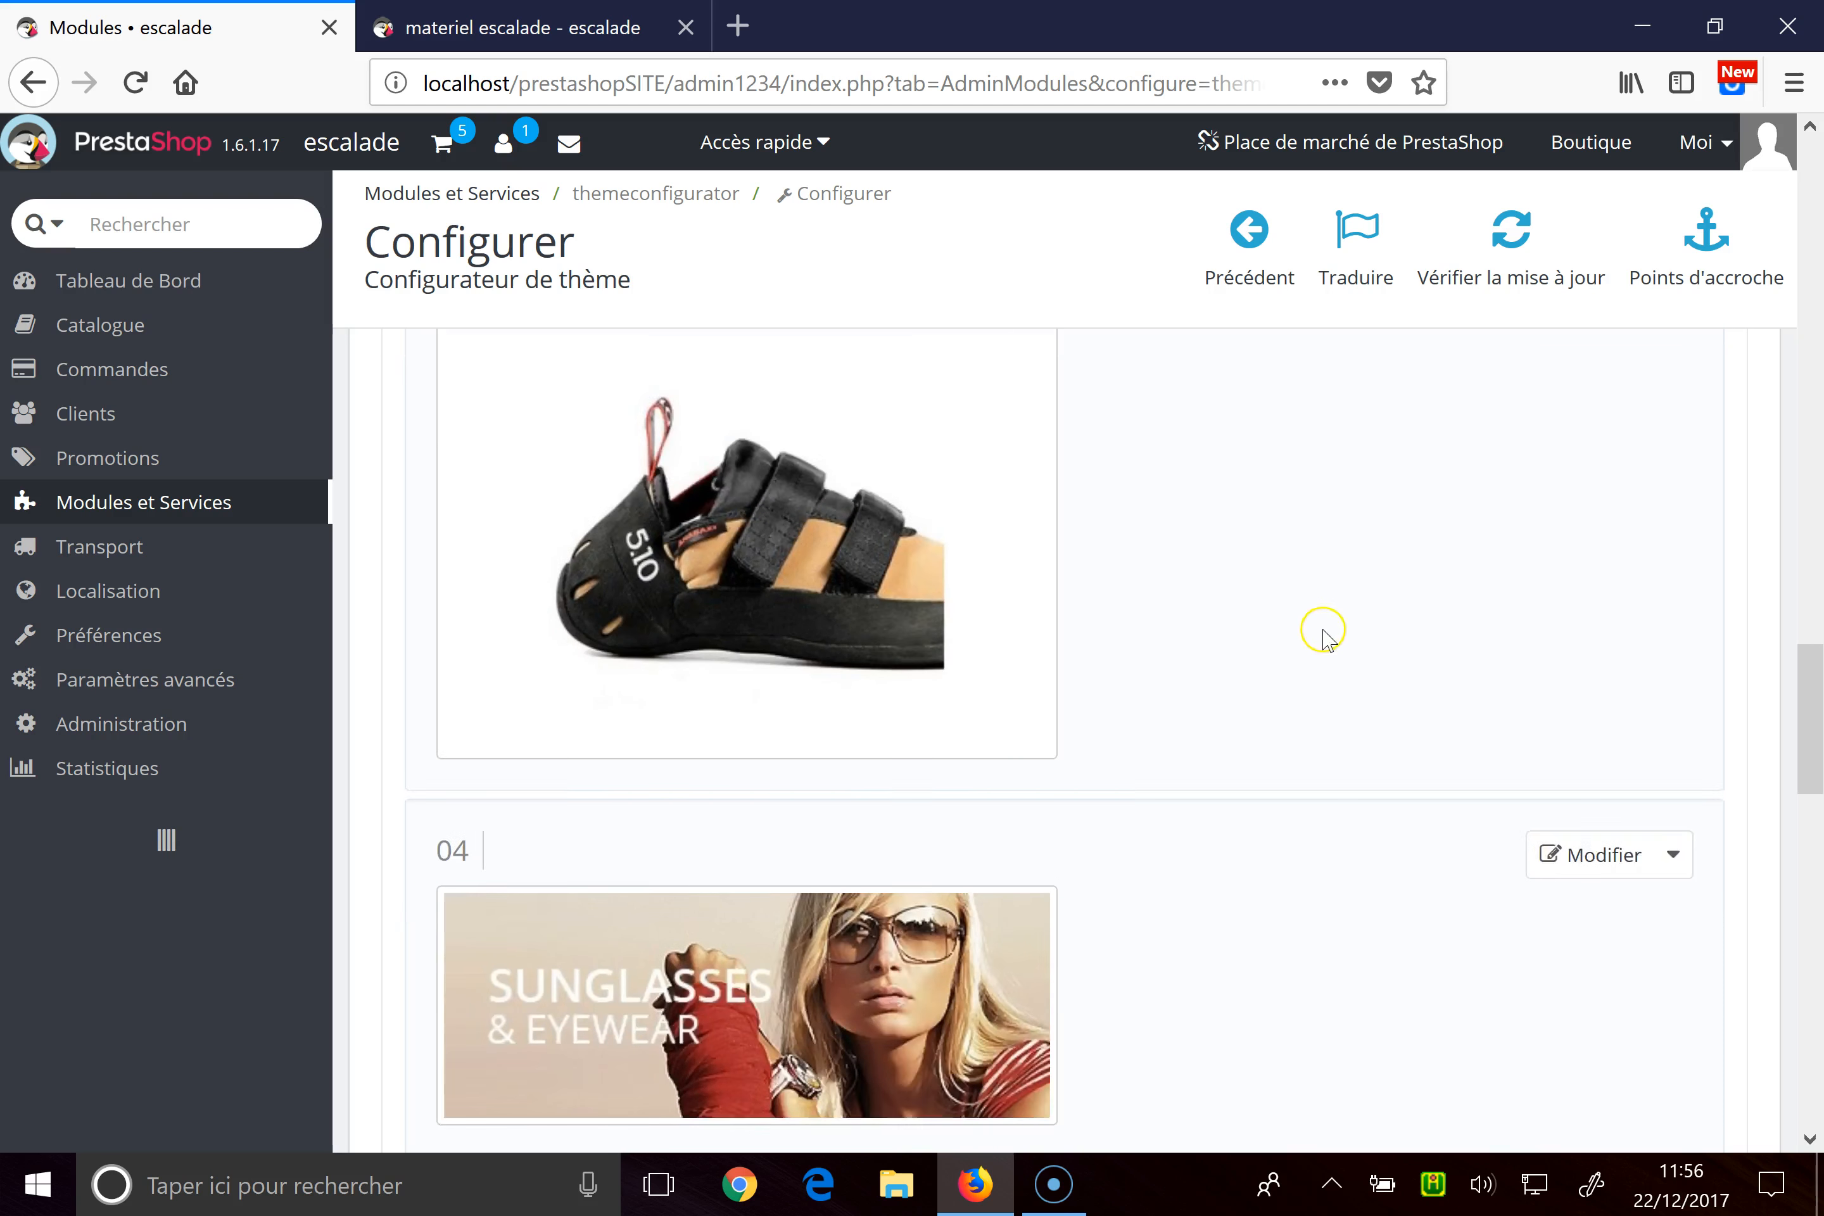
pyautogui.scroll(-3, 719, 596)
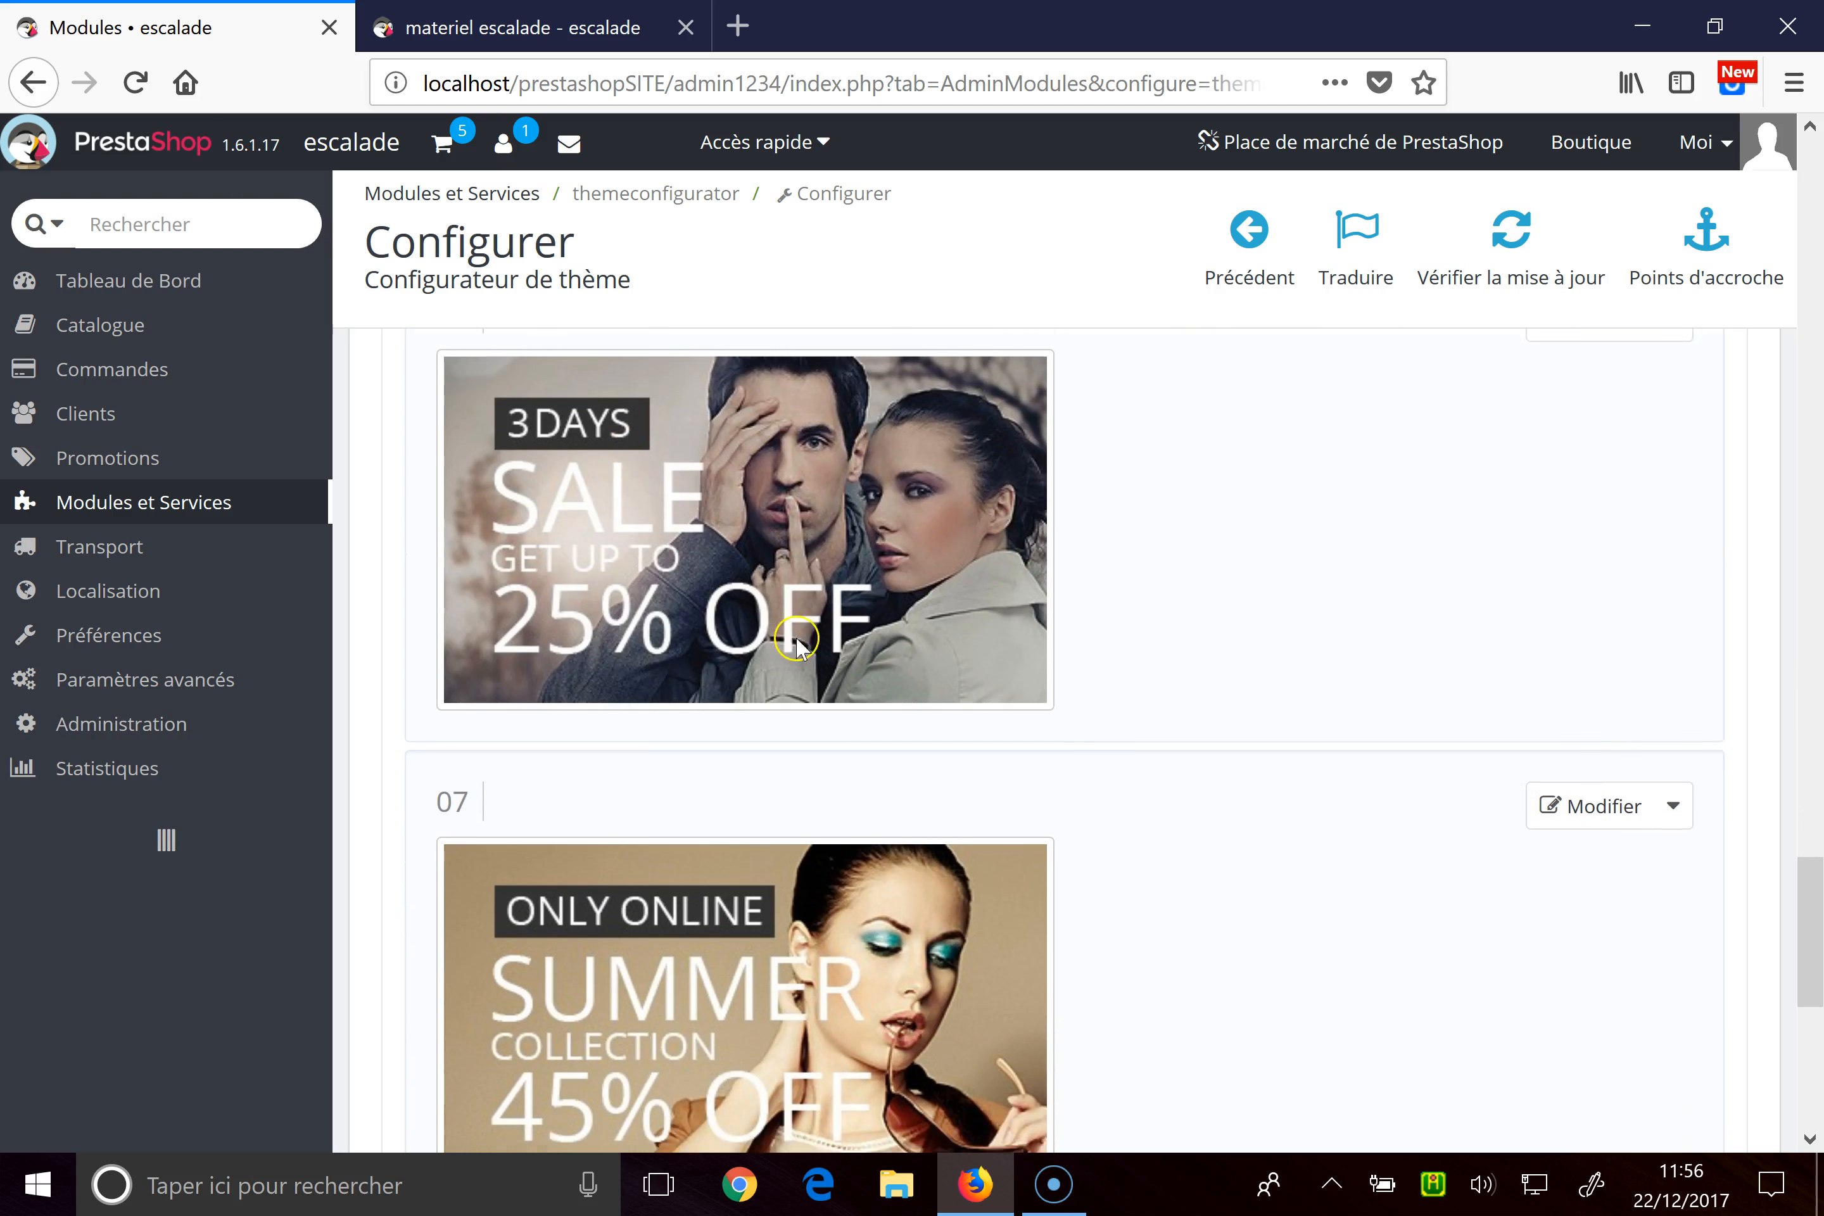
# Step: Reopen the shop's home page, locate the Sale and Summer Collection banners beside the slider, and return to the theme configurator
pyautogui.click(471, 29)
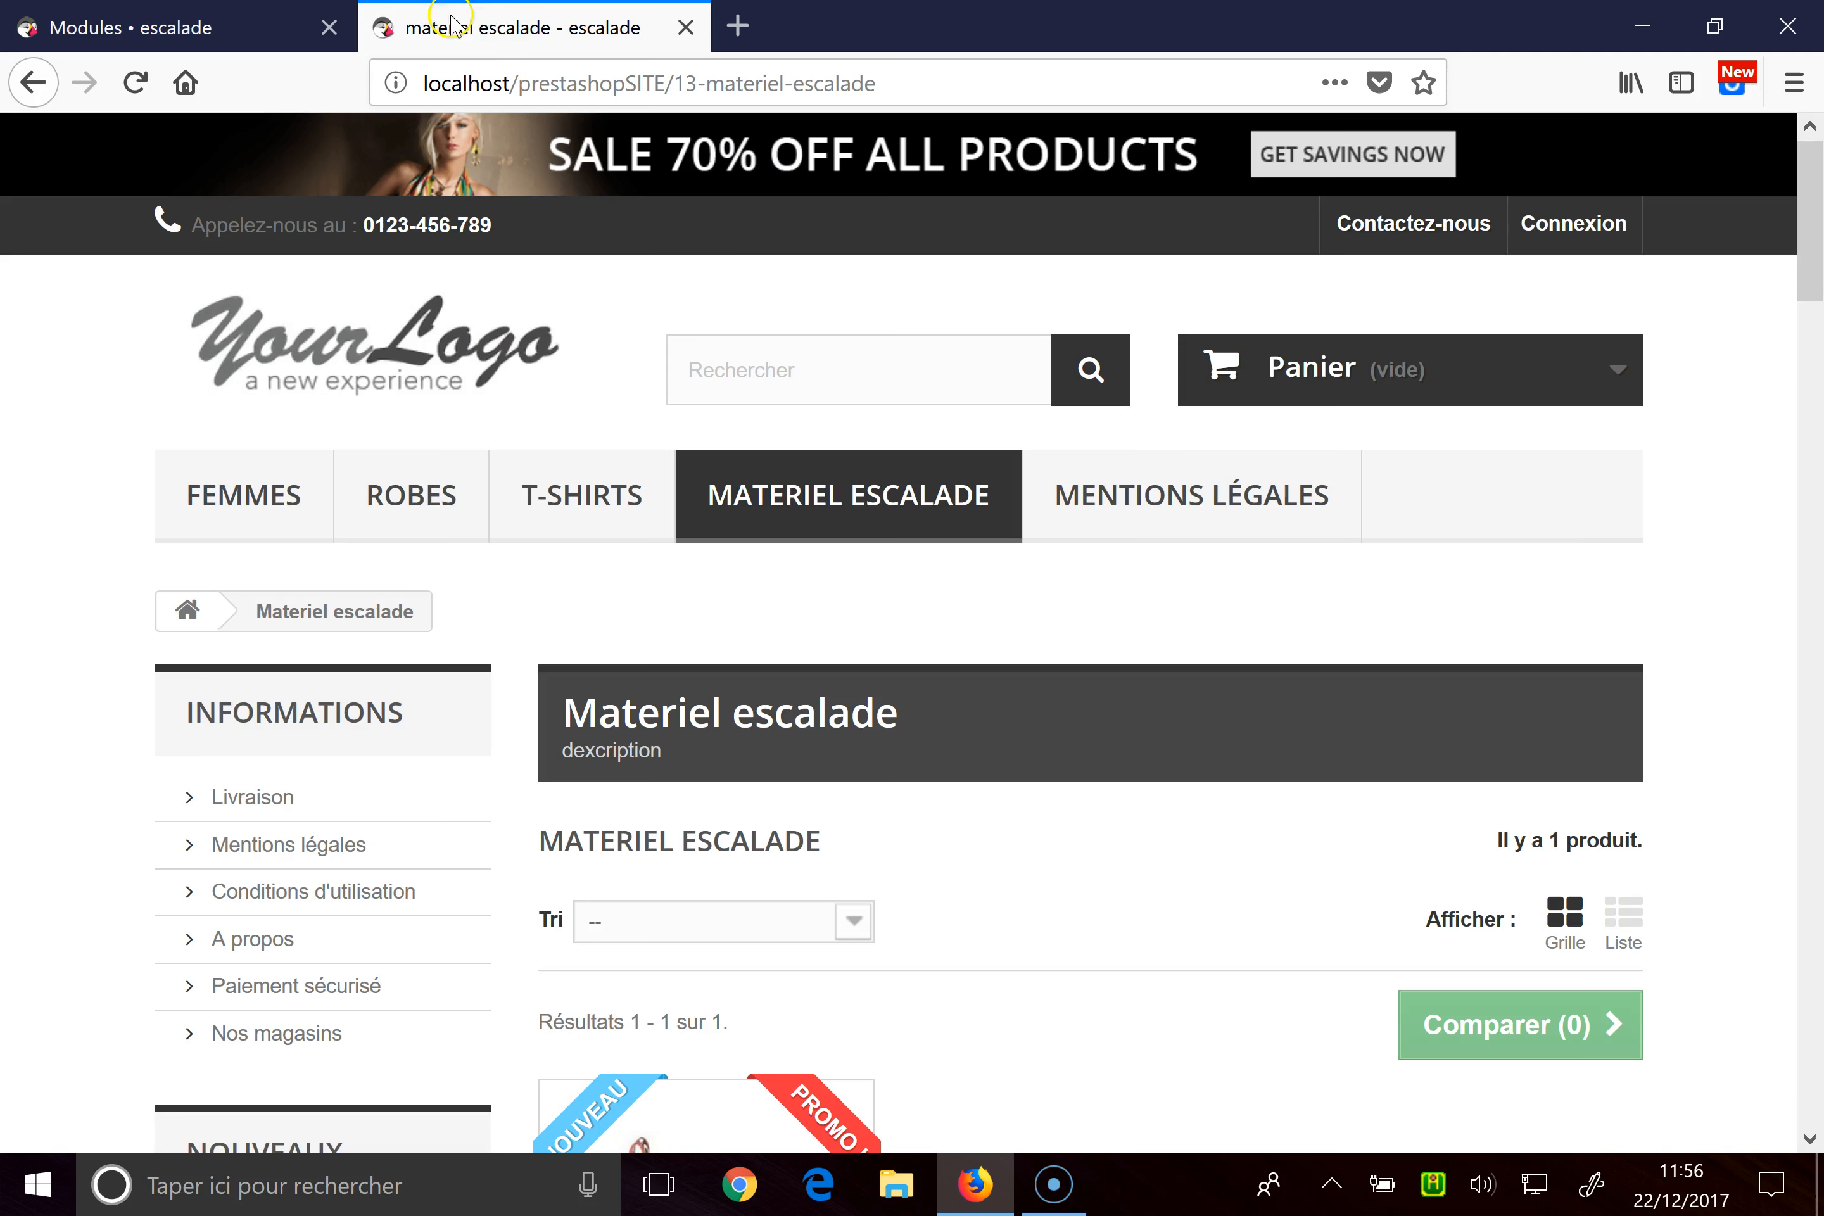
pyautogui.moveTo(913, 83); pyautogui.dragTo(774, 68)
pyautogui.press('BackSpace')
pyautogui.press('BackSpace')
pyautogui.press('BackSpace')
pyautogui.press('BackSpace')
pyautogui.press('BackSpace')
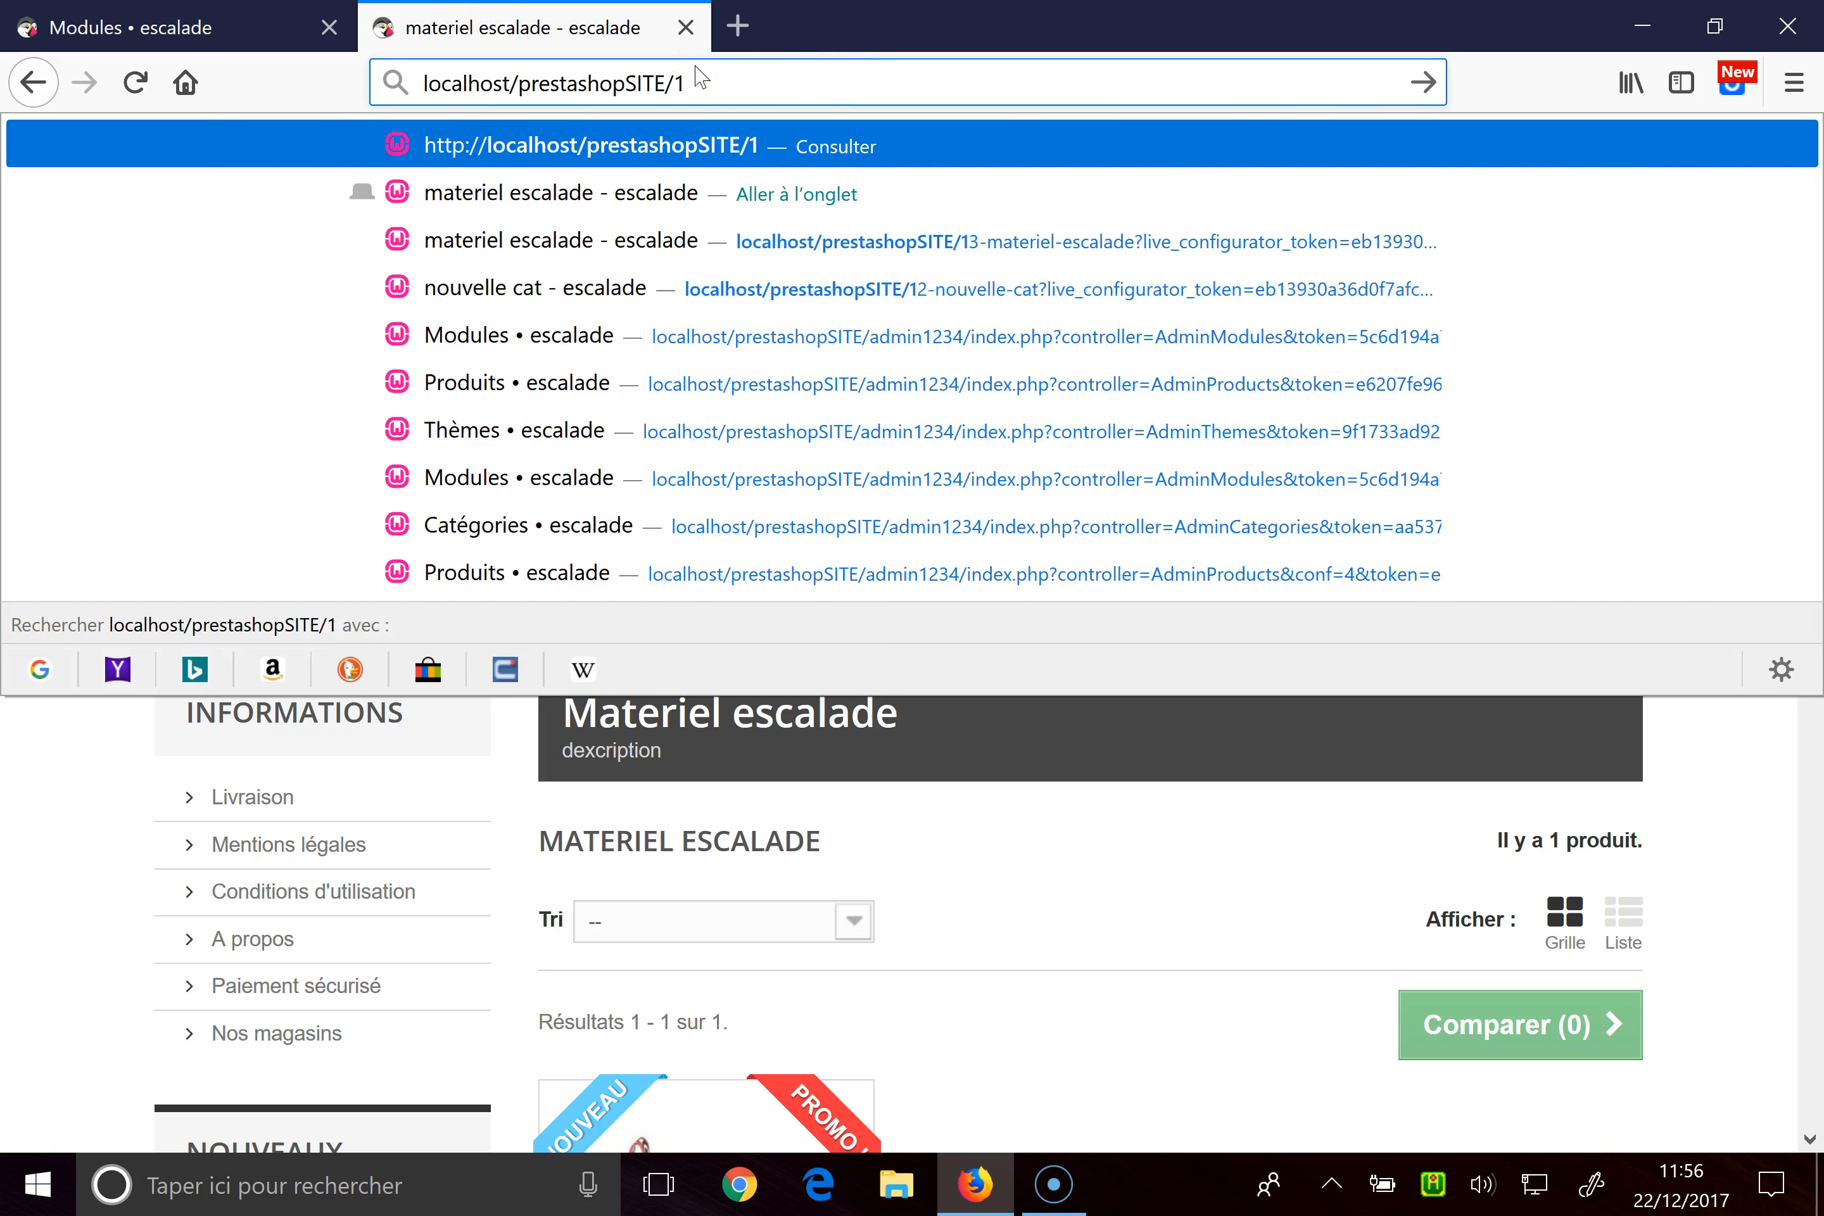
pyautogui.press('Return')
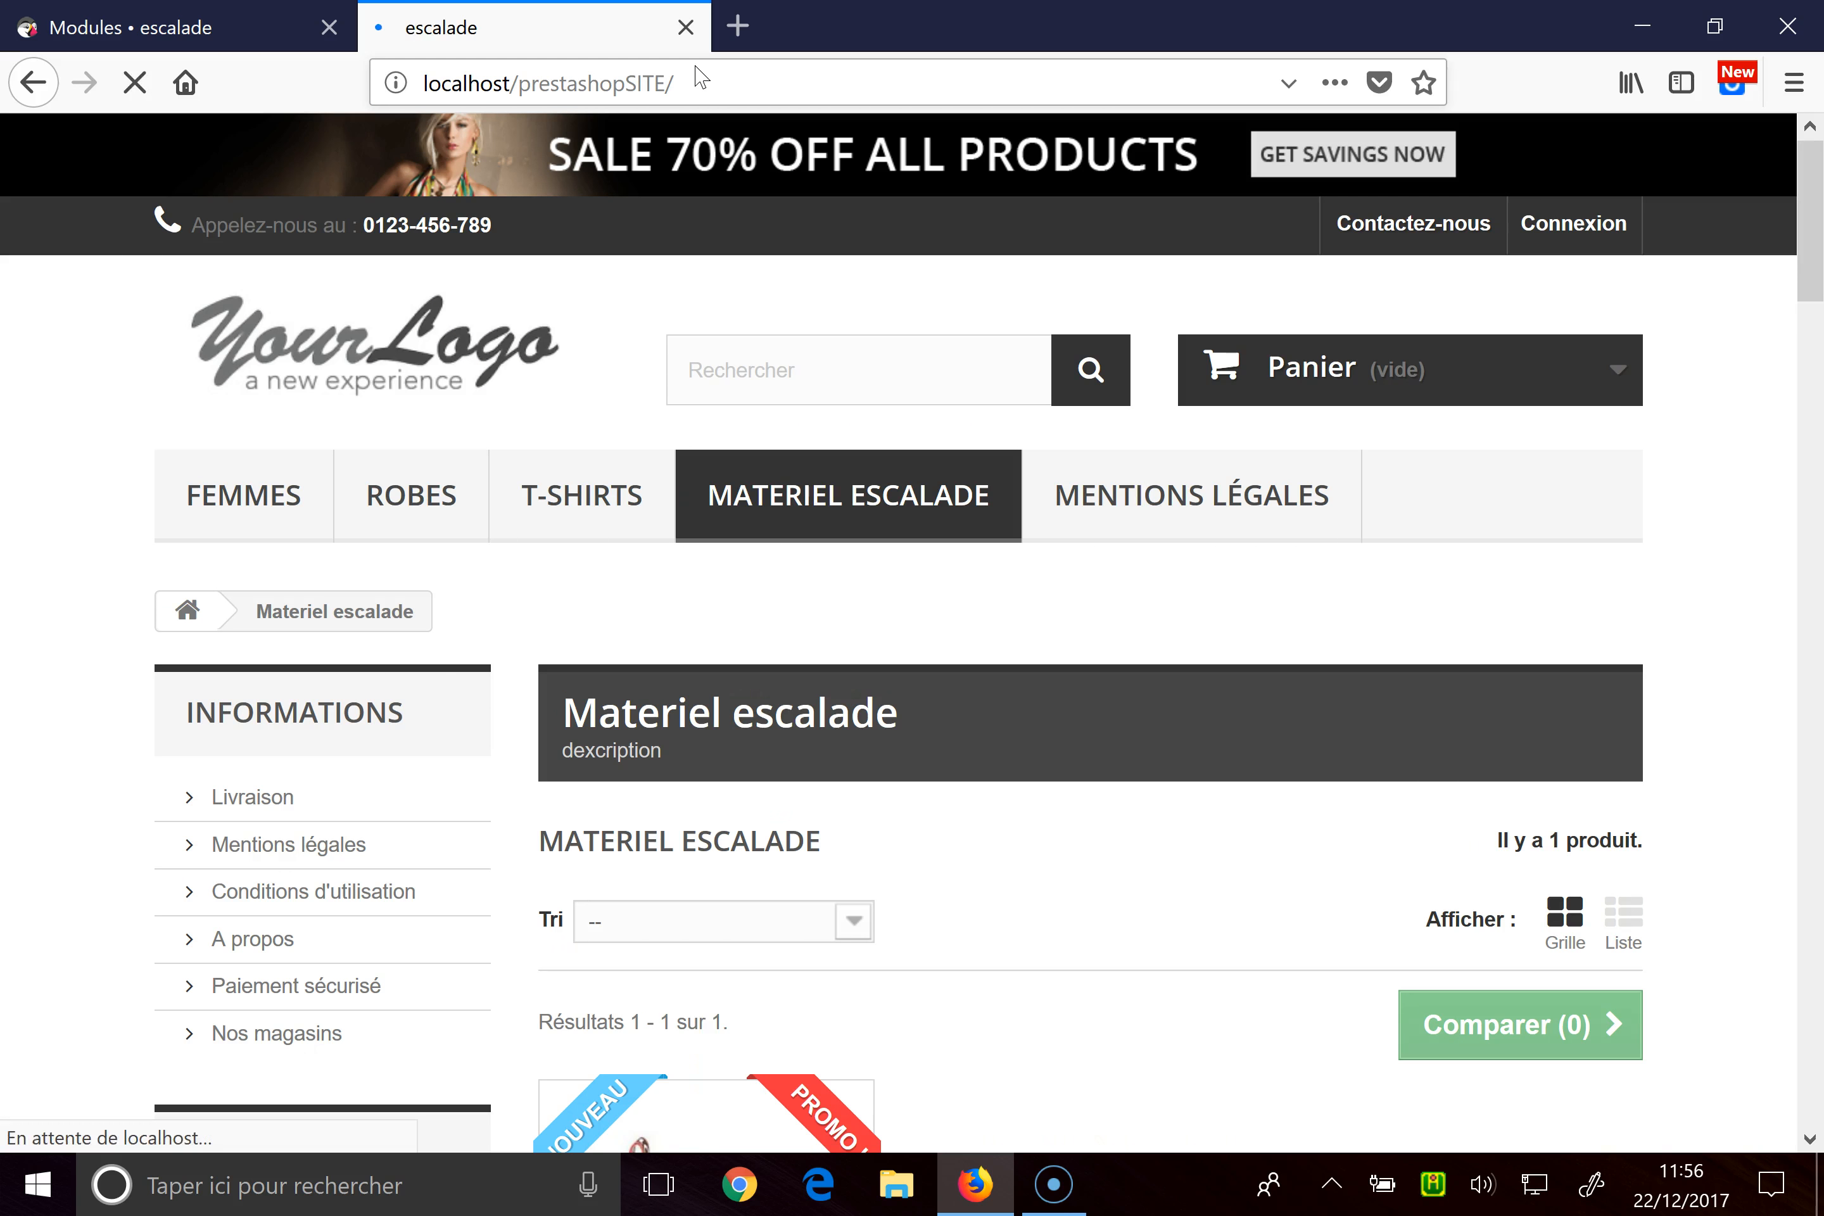
pyautogui.scroll(-2, 1317, 689)
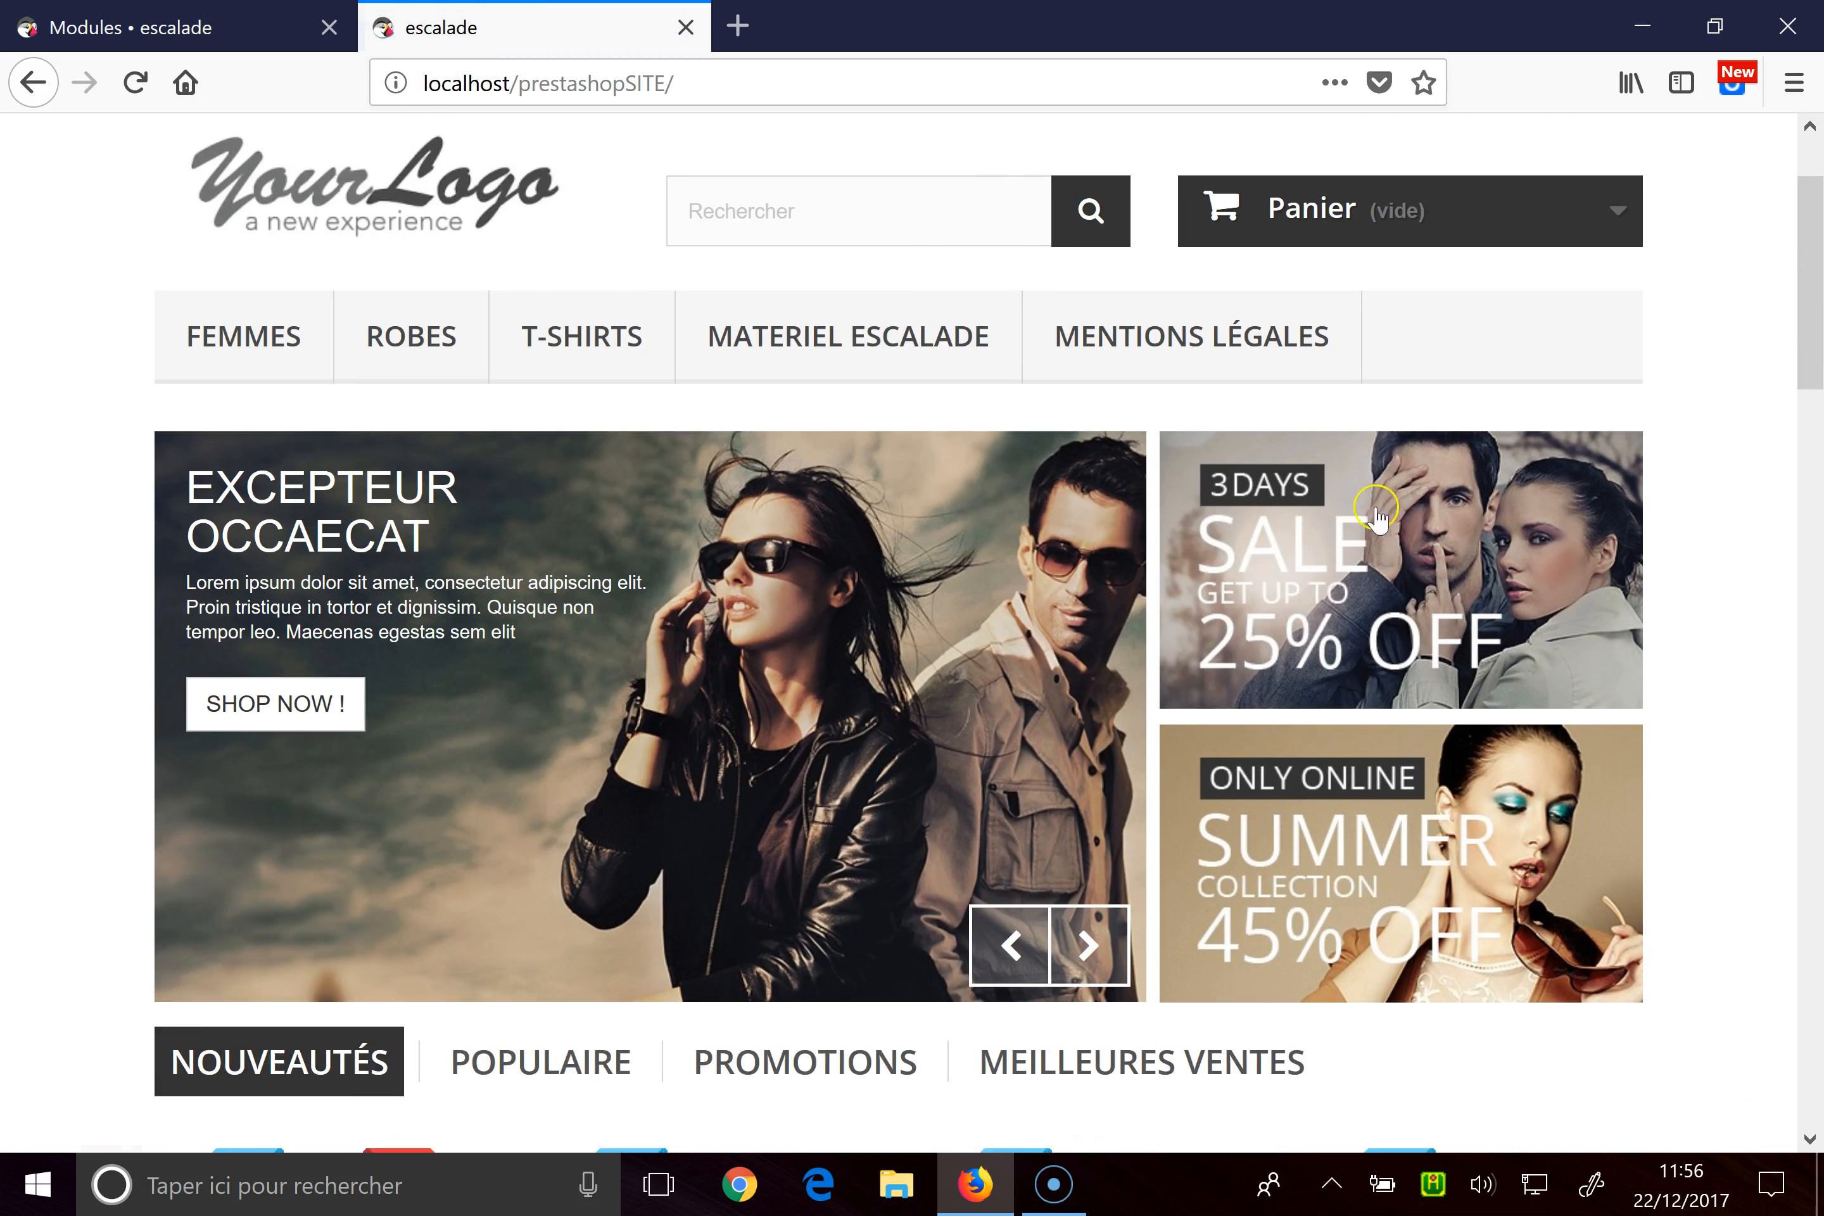
pyautogui.click(253, 23)
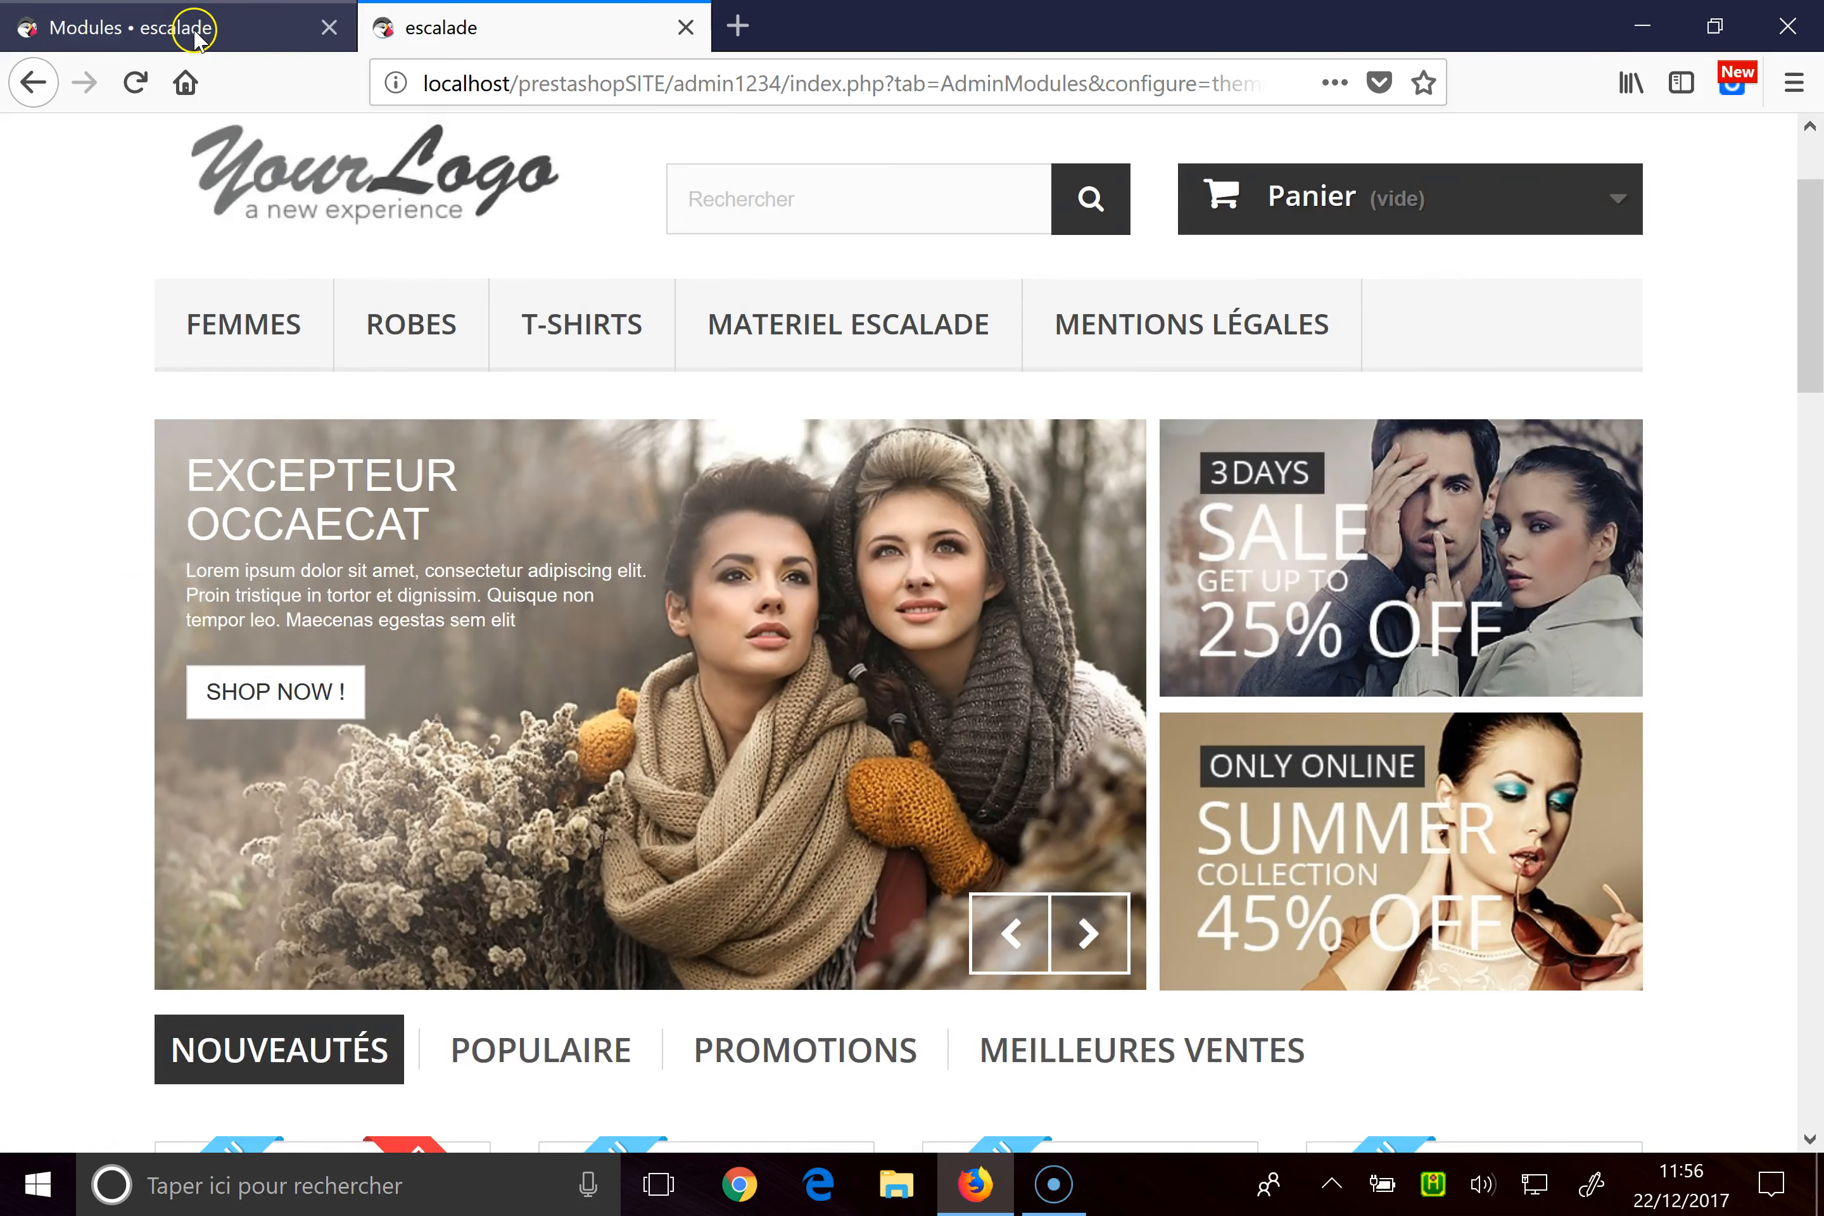
# Step: Add a new element in the theme configurator with the image title "escalade"
pyautogui.scroll(-5, 480, 185)
pyautogui.scroll(10, 427, 352)
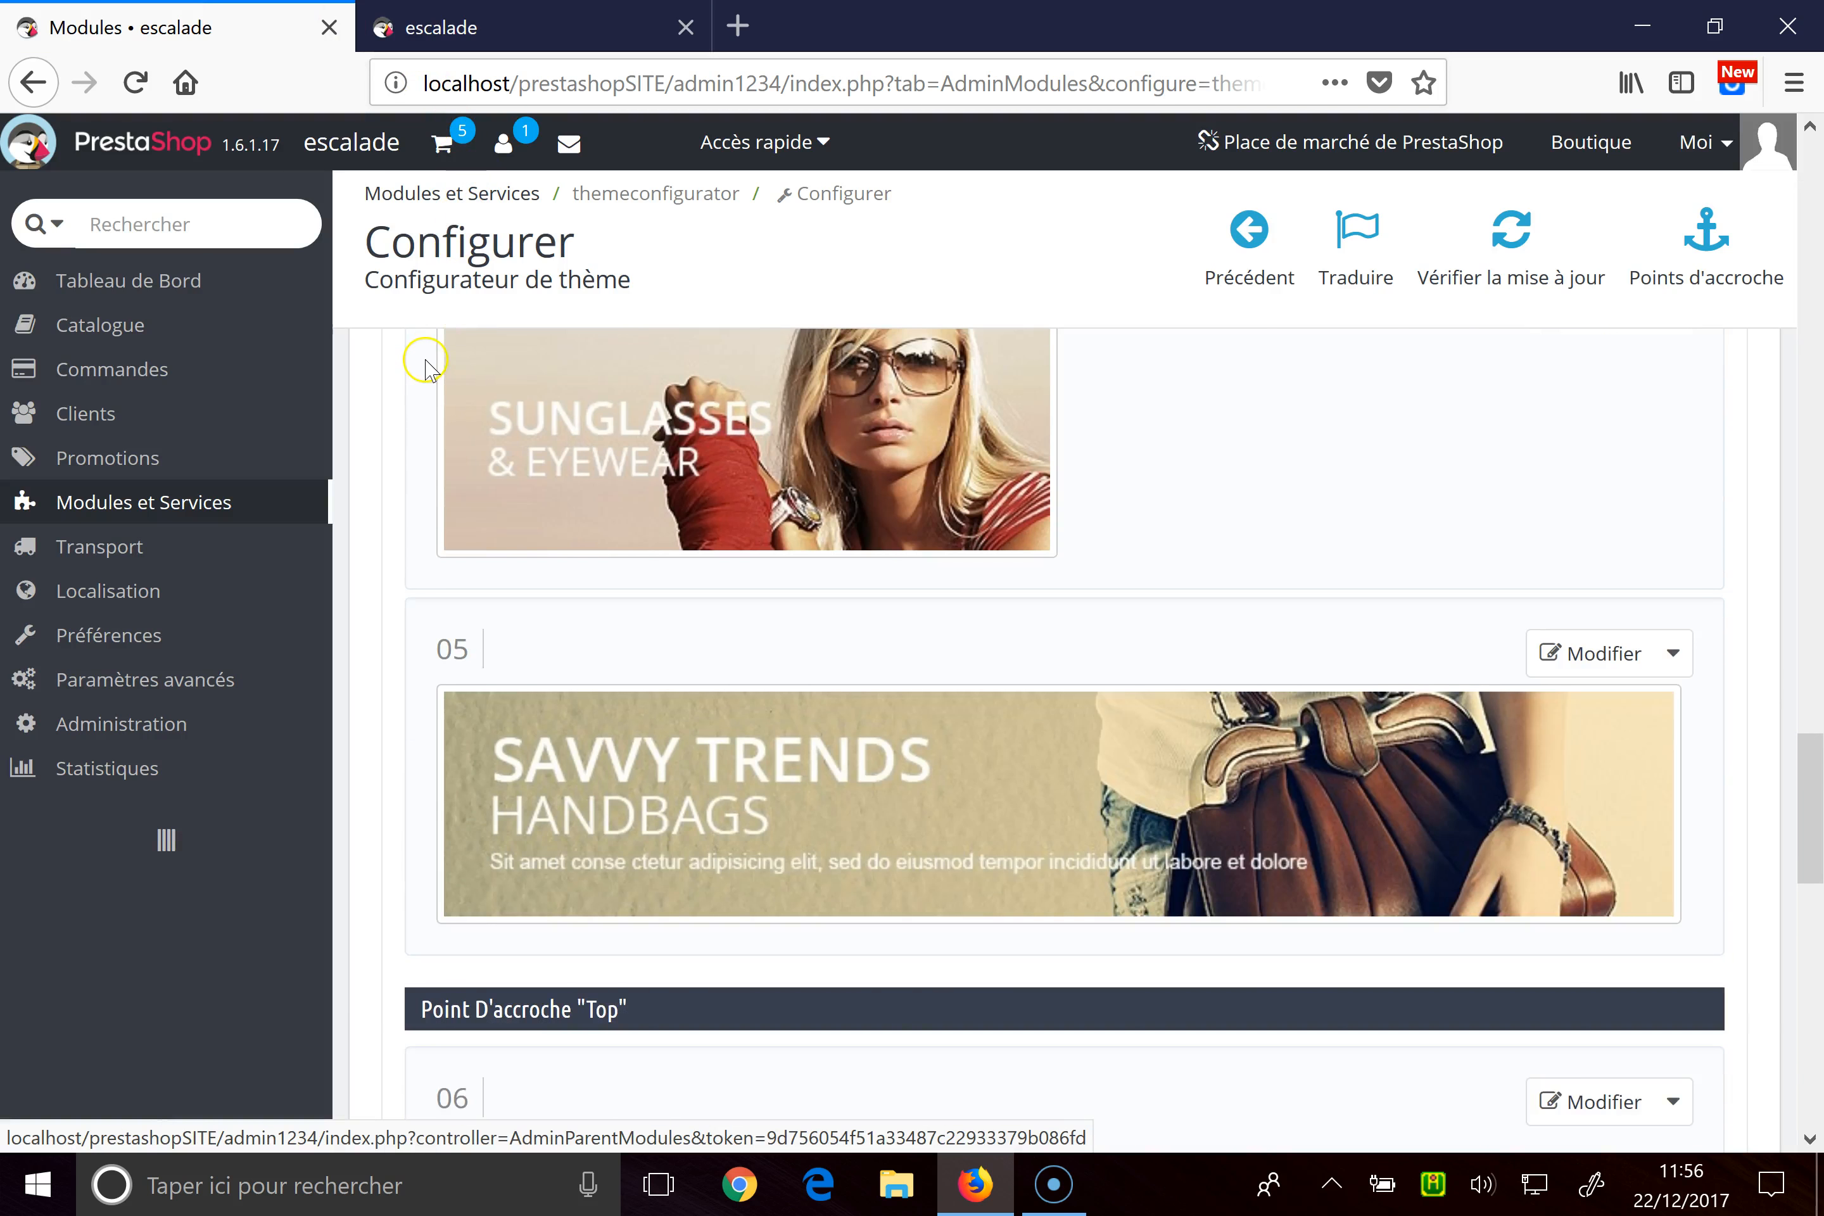
pyautogui.scroll(3, 393, 439)
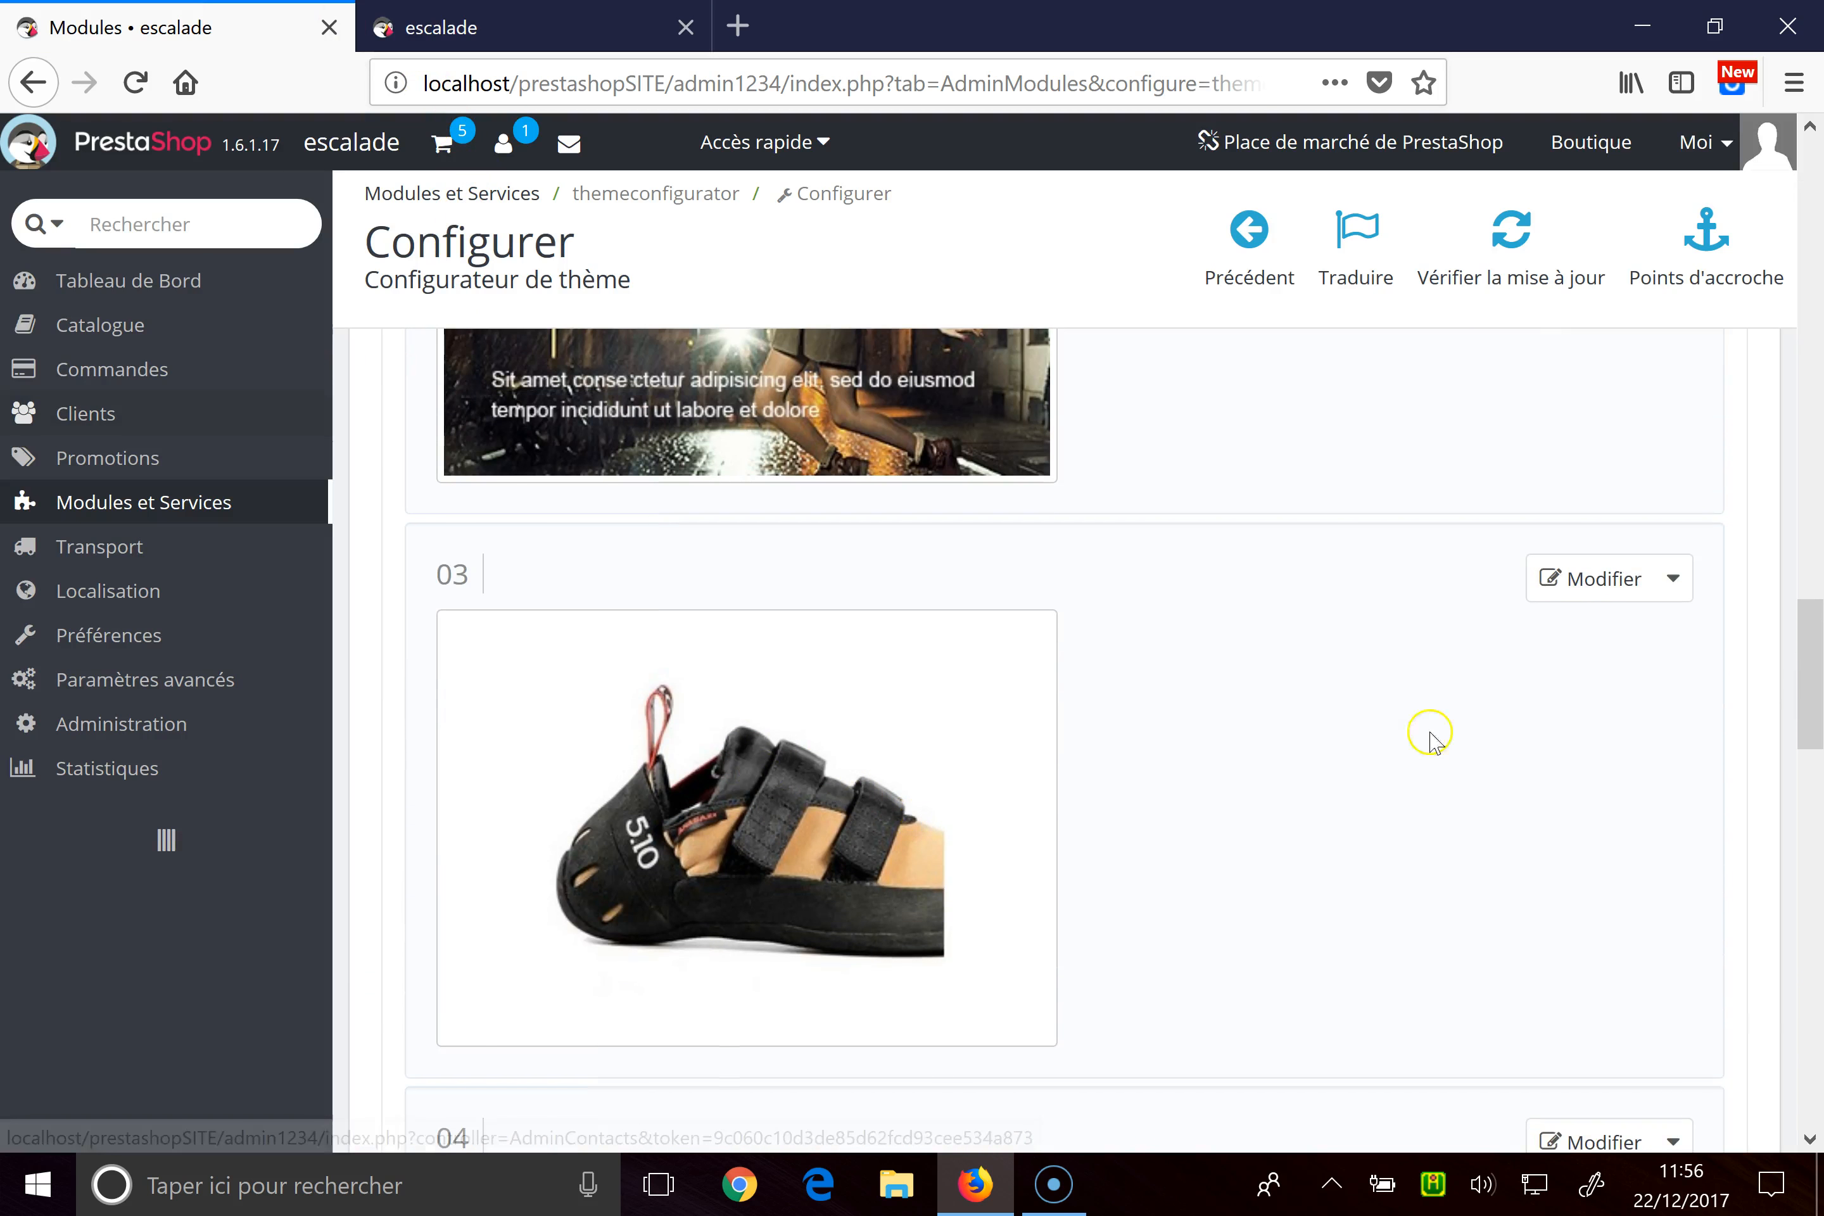
pyautogui.scroll(6, 1357, 740)
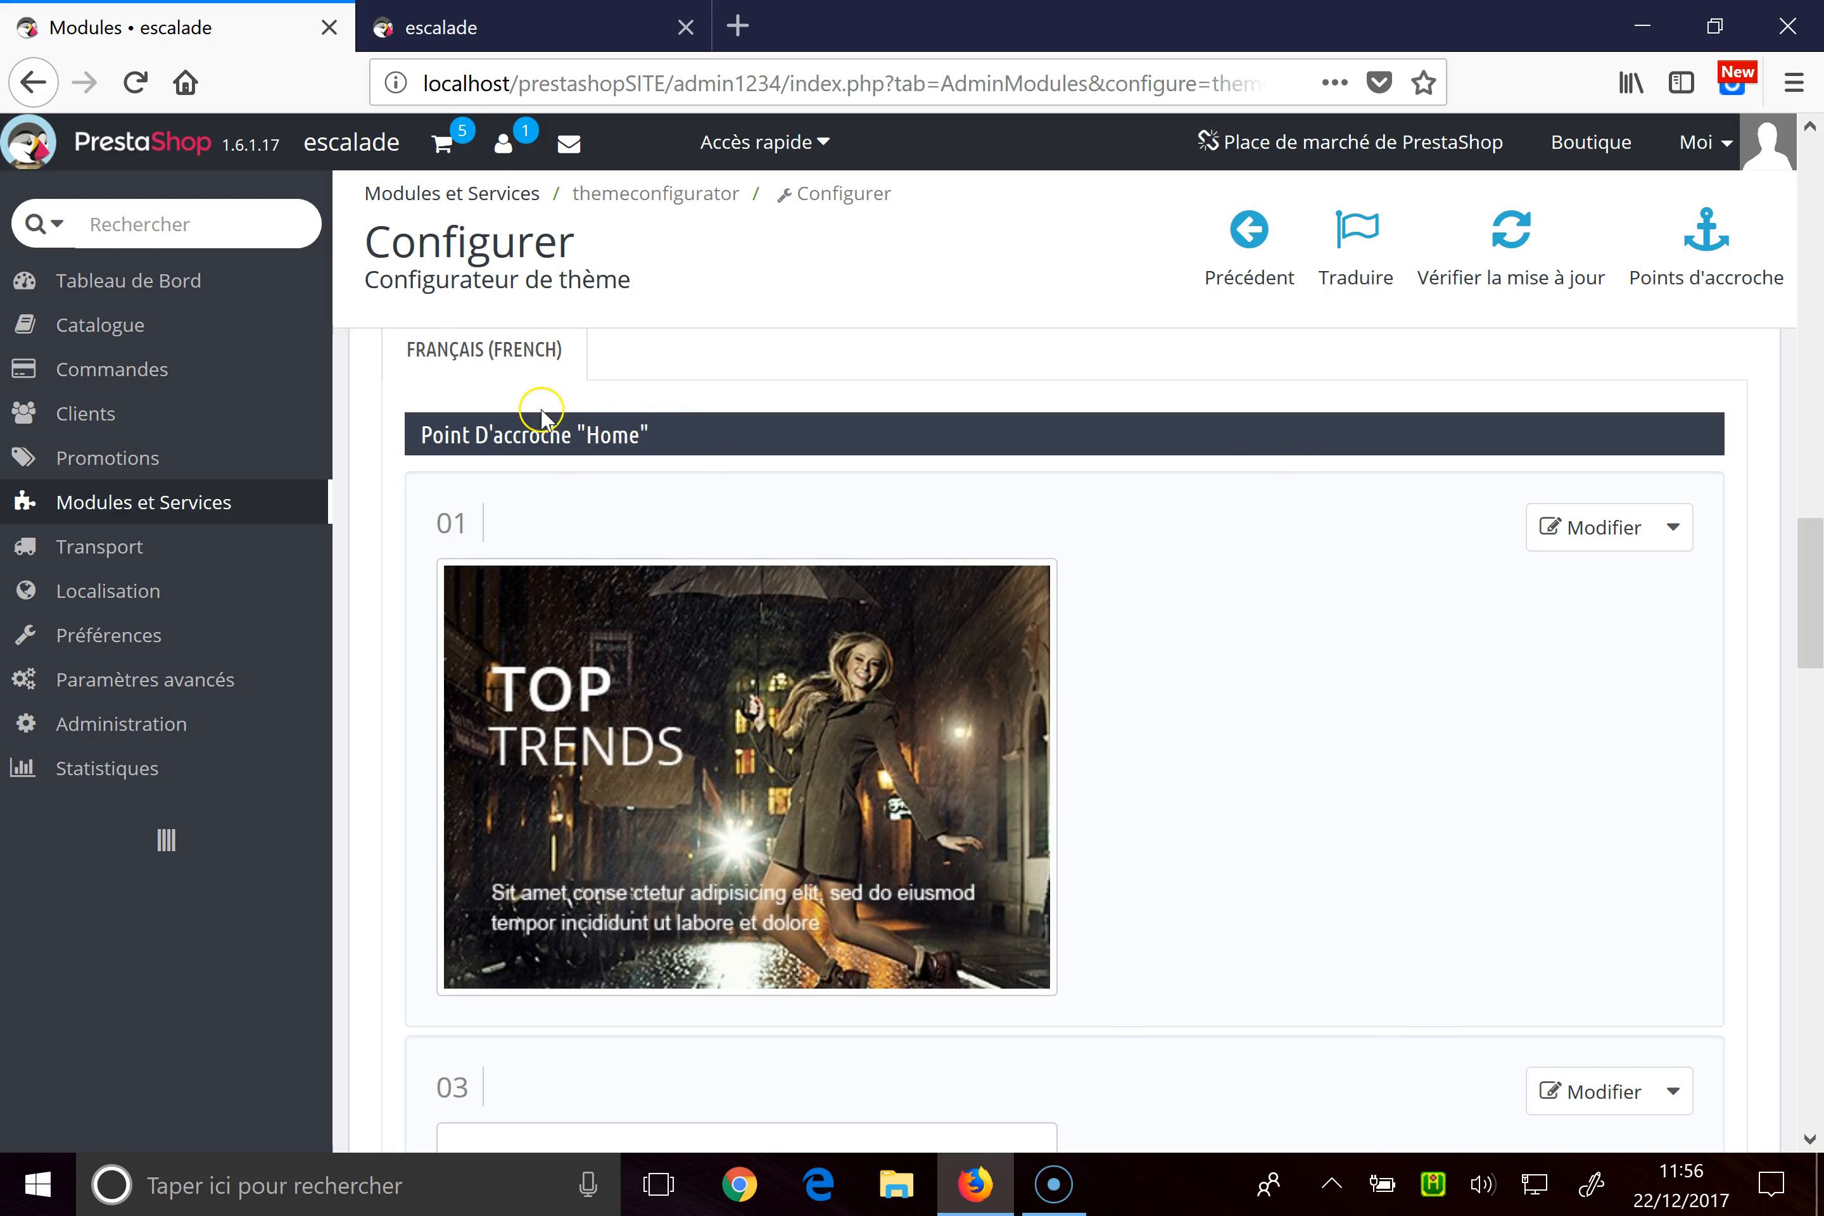
pyautogui.scroll(-15, 672, 496)
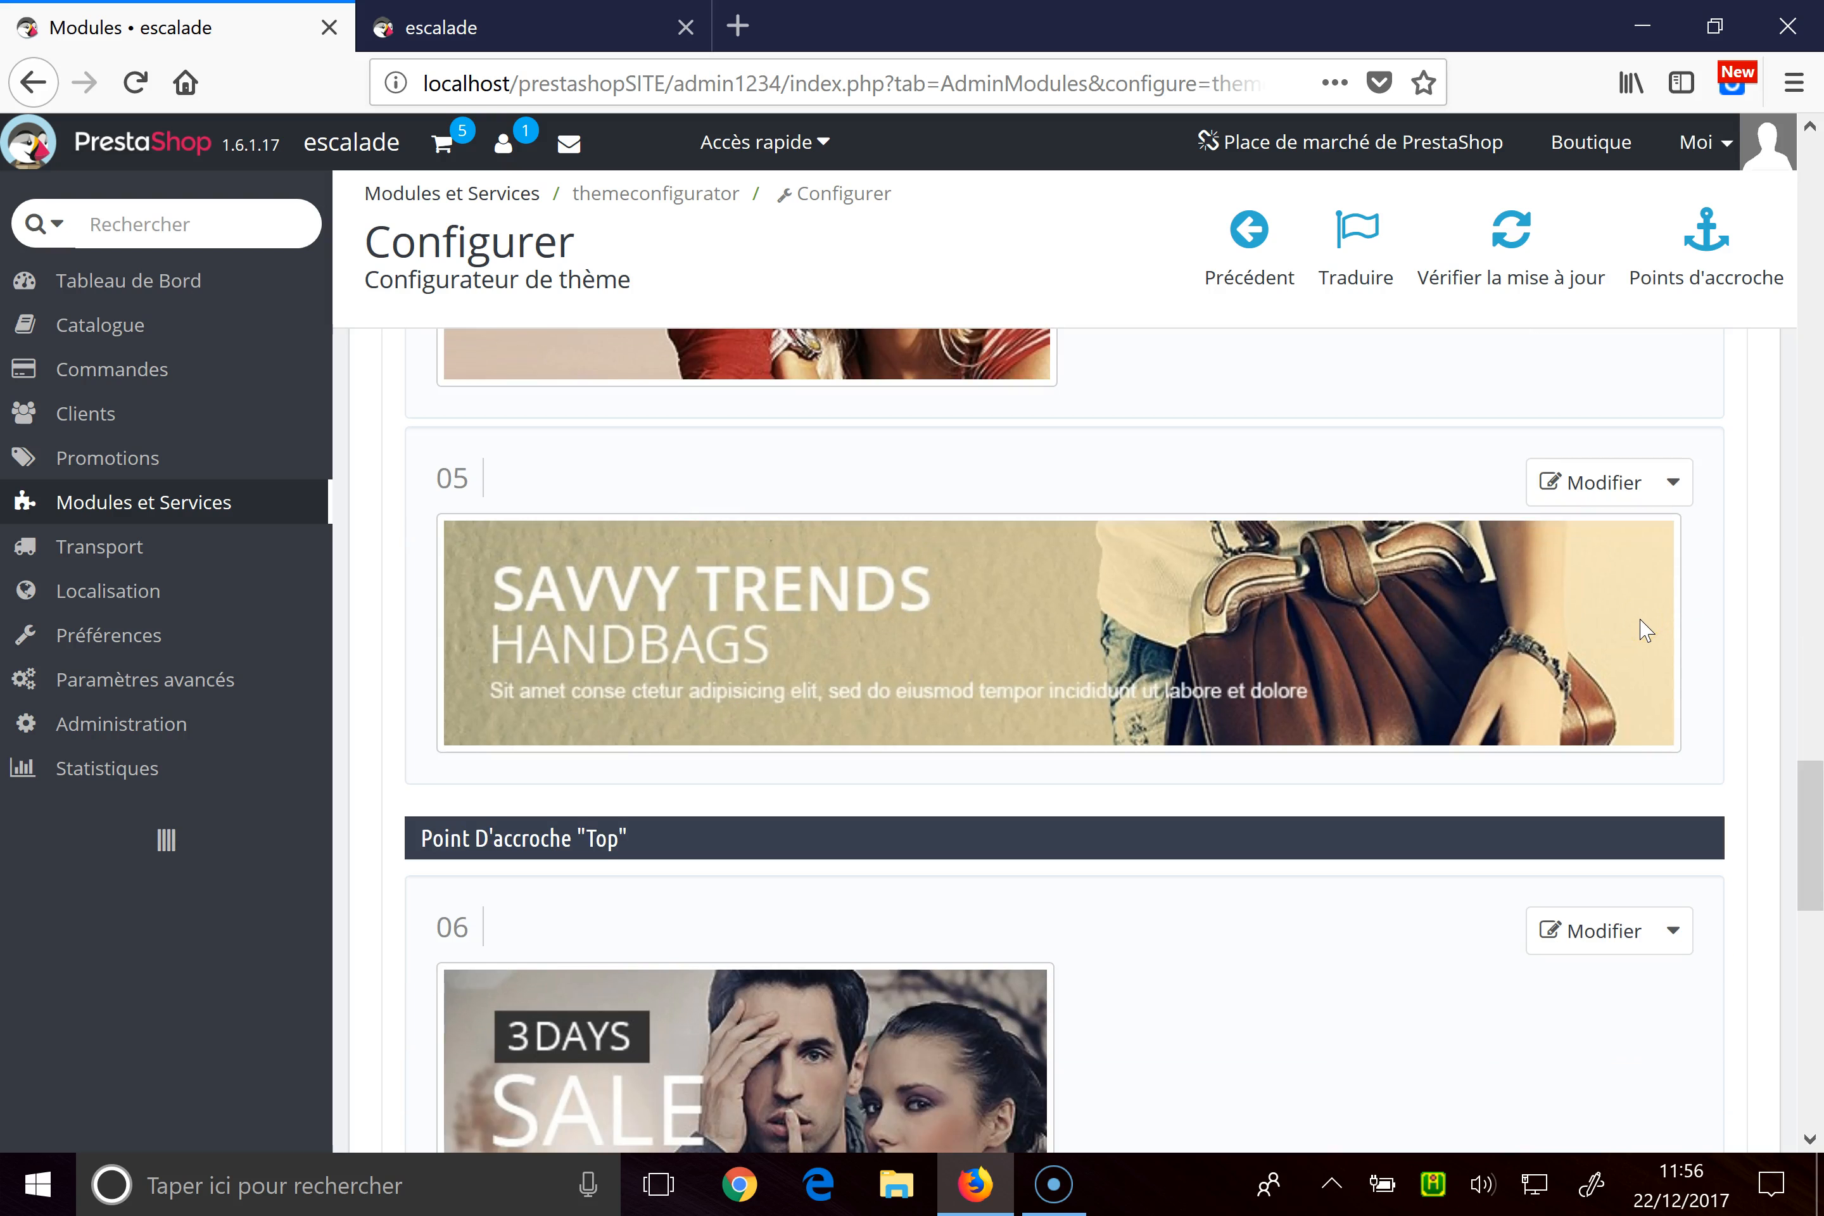
pyautogui.scroll(15, 1646, 630)
pyautogui.scroll(4, 1575, 609)
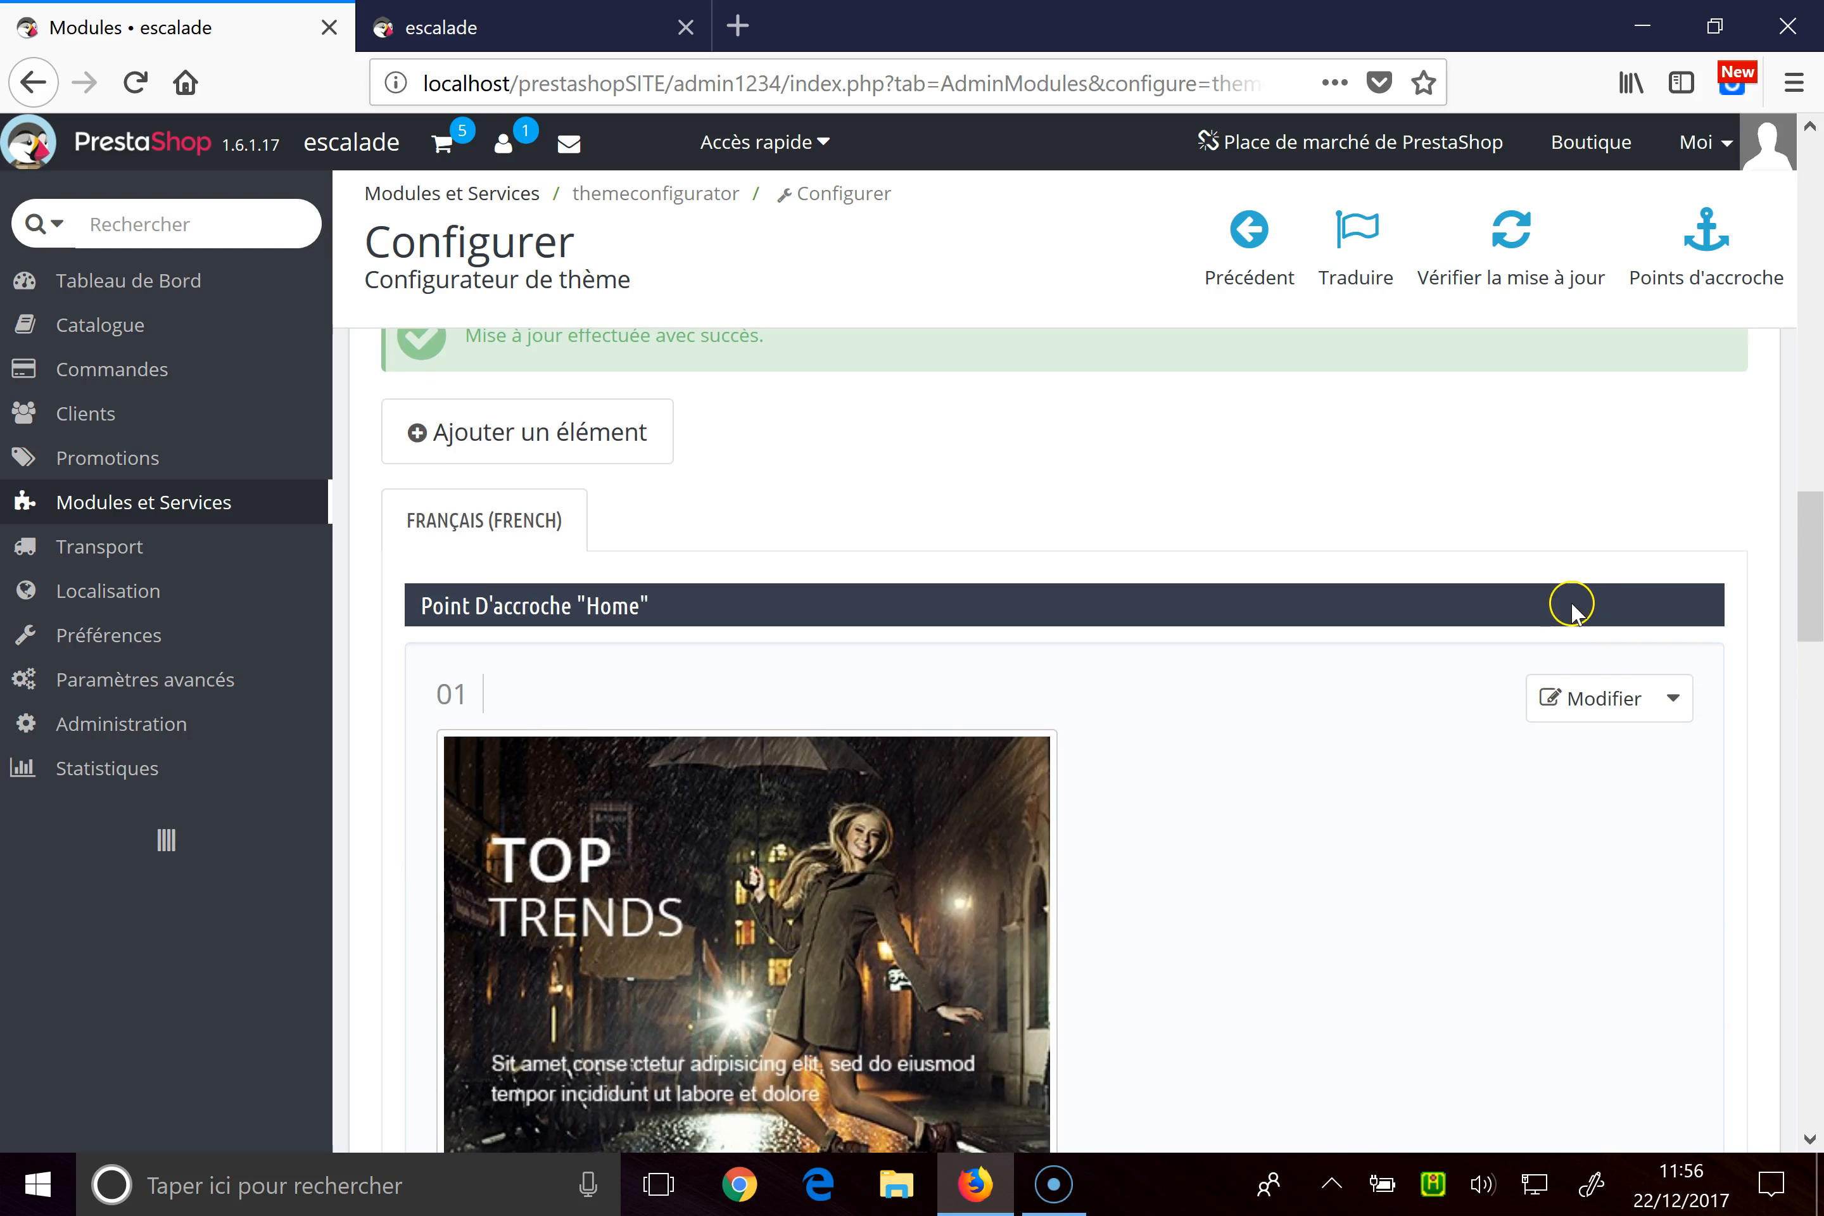
pyautogui.click(549, 430)
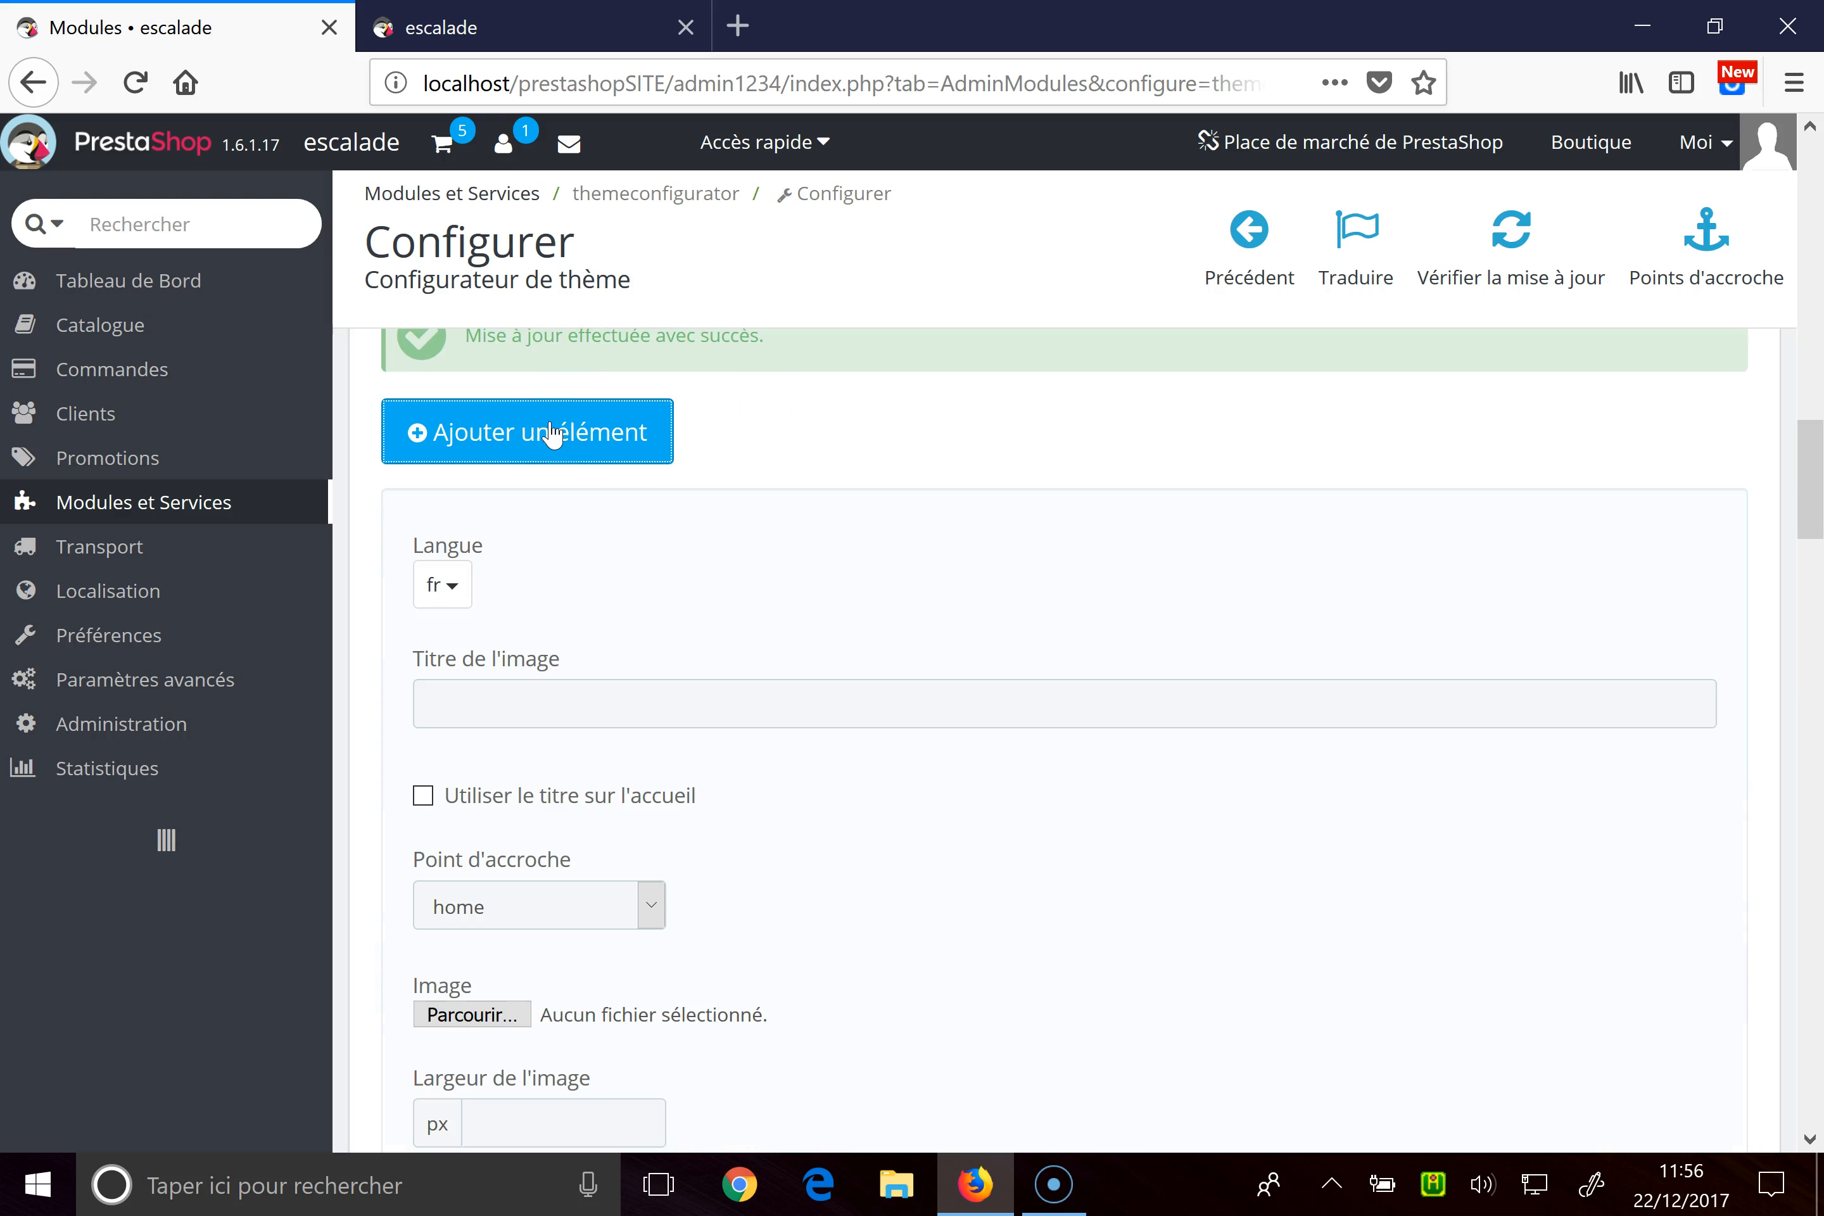
pyautogui.click(573, 693)
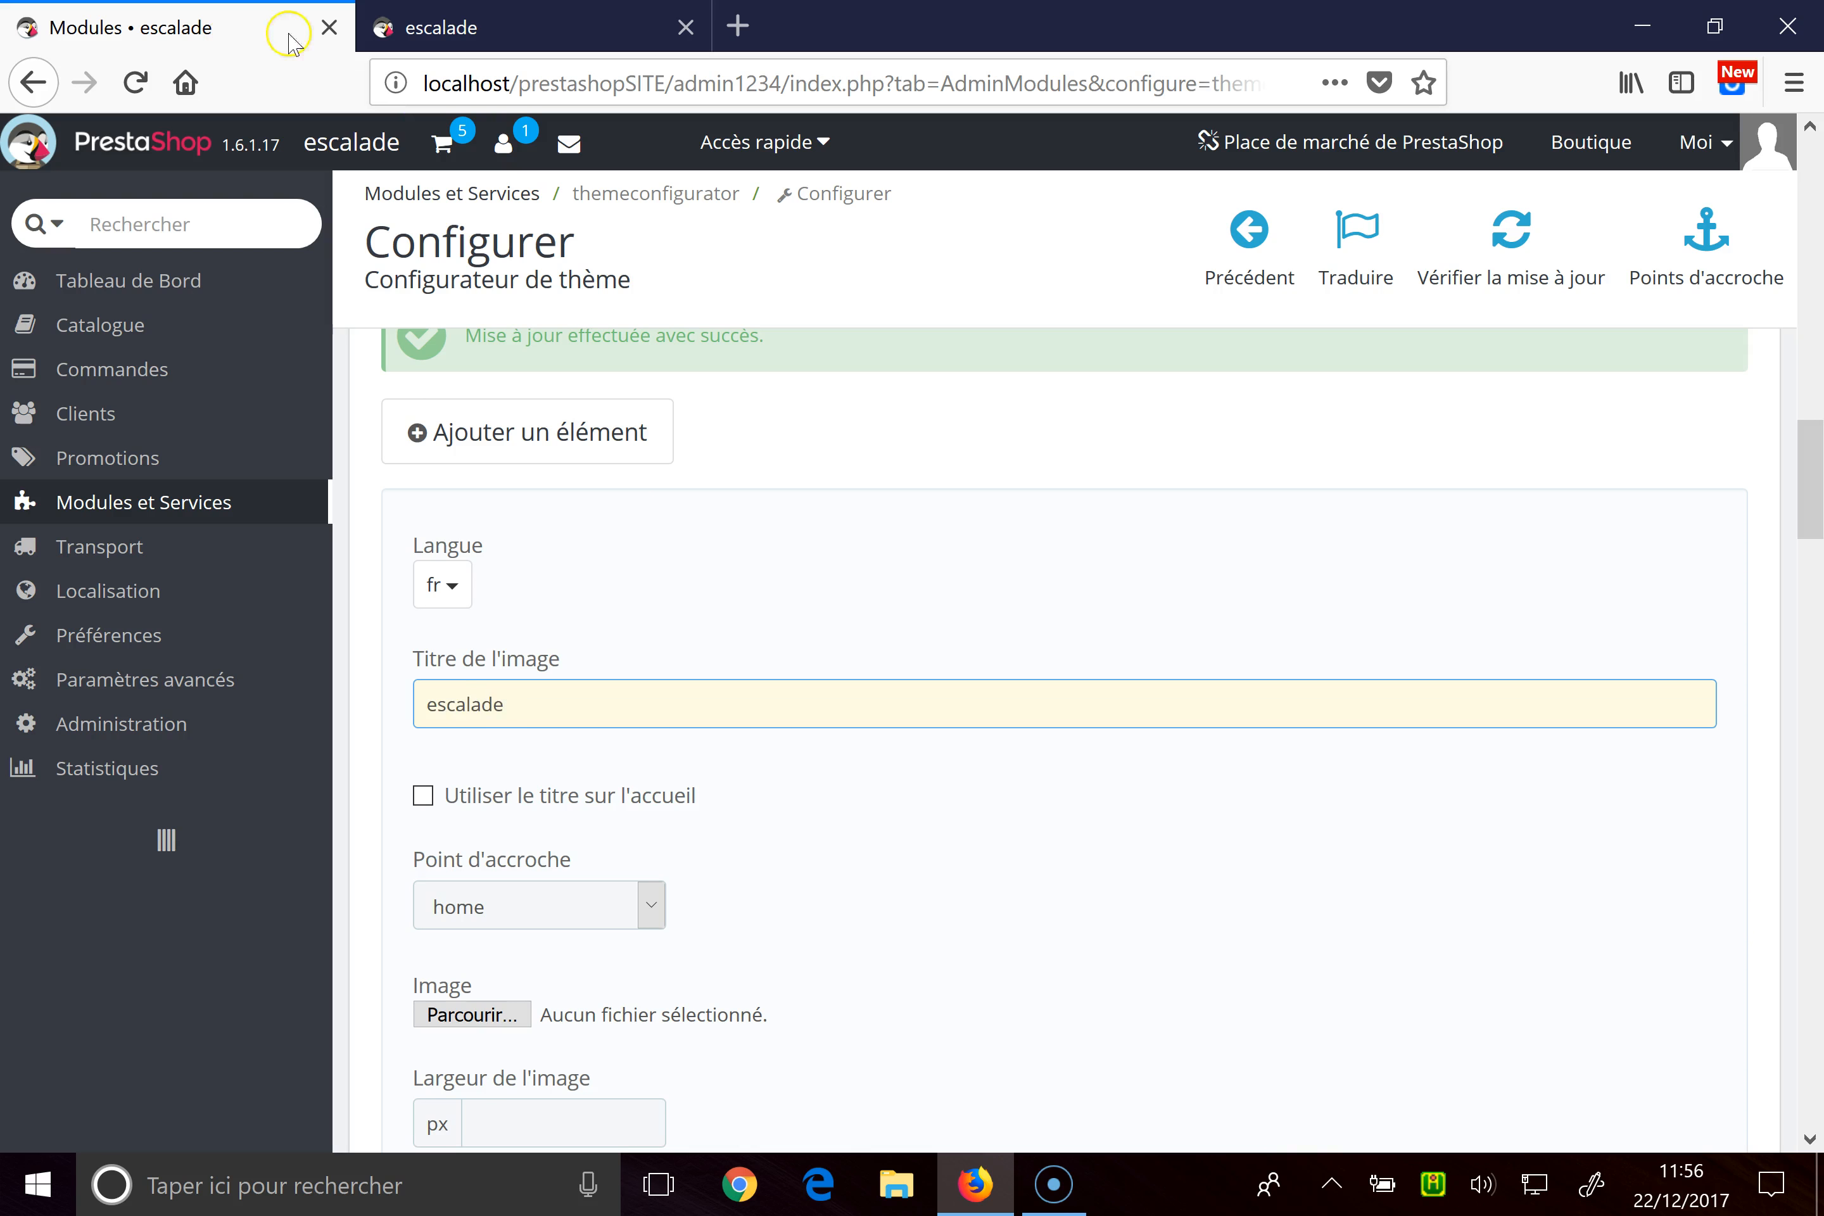
# Step: Choose chausson-escalade-genus-velcro-triop-.jpg as the new element's image and save the element
pyautogui.scroll(-10, 439, 142)
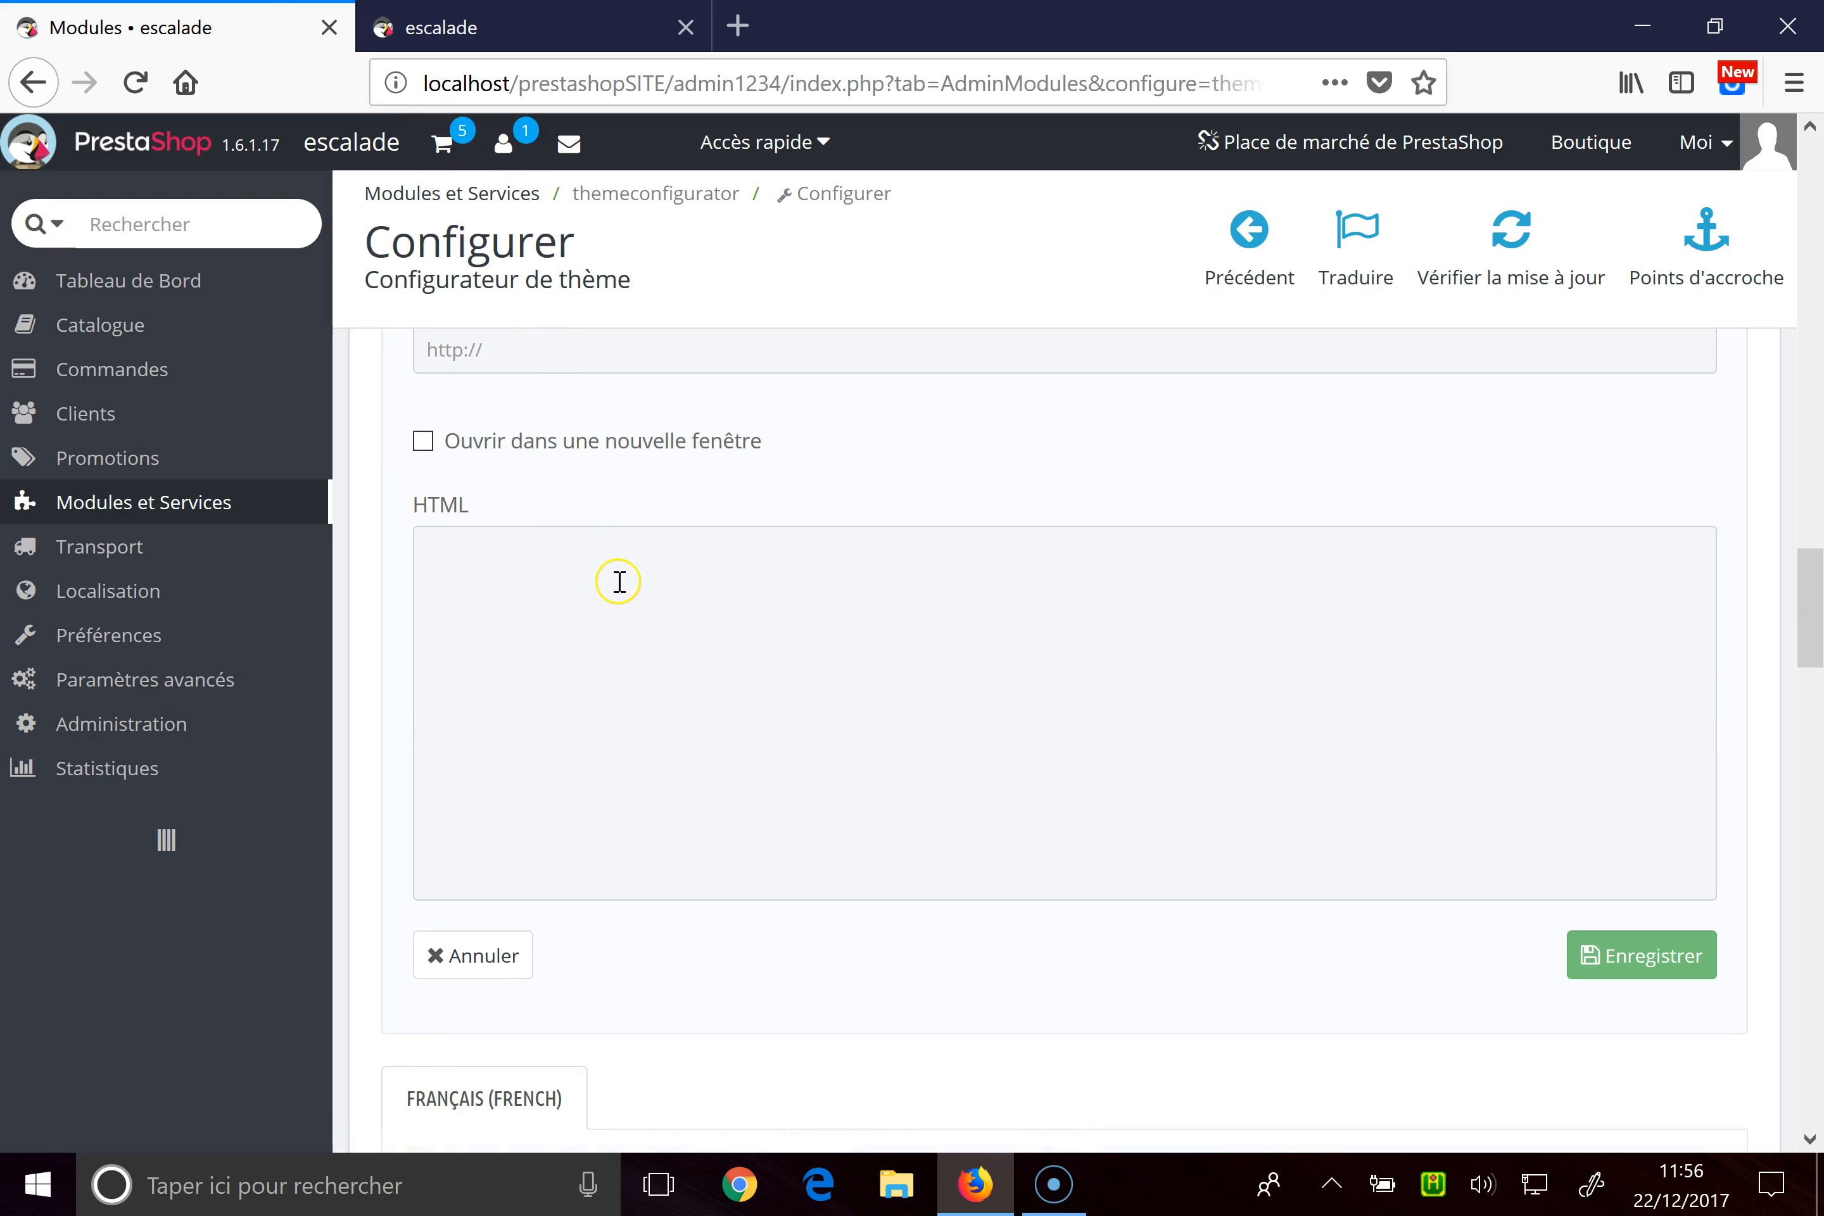
pyautogui.scroll(4, 619, 589)
pyautogui.click(514, 707)
pyautogui.scroll(6, 851, 582)
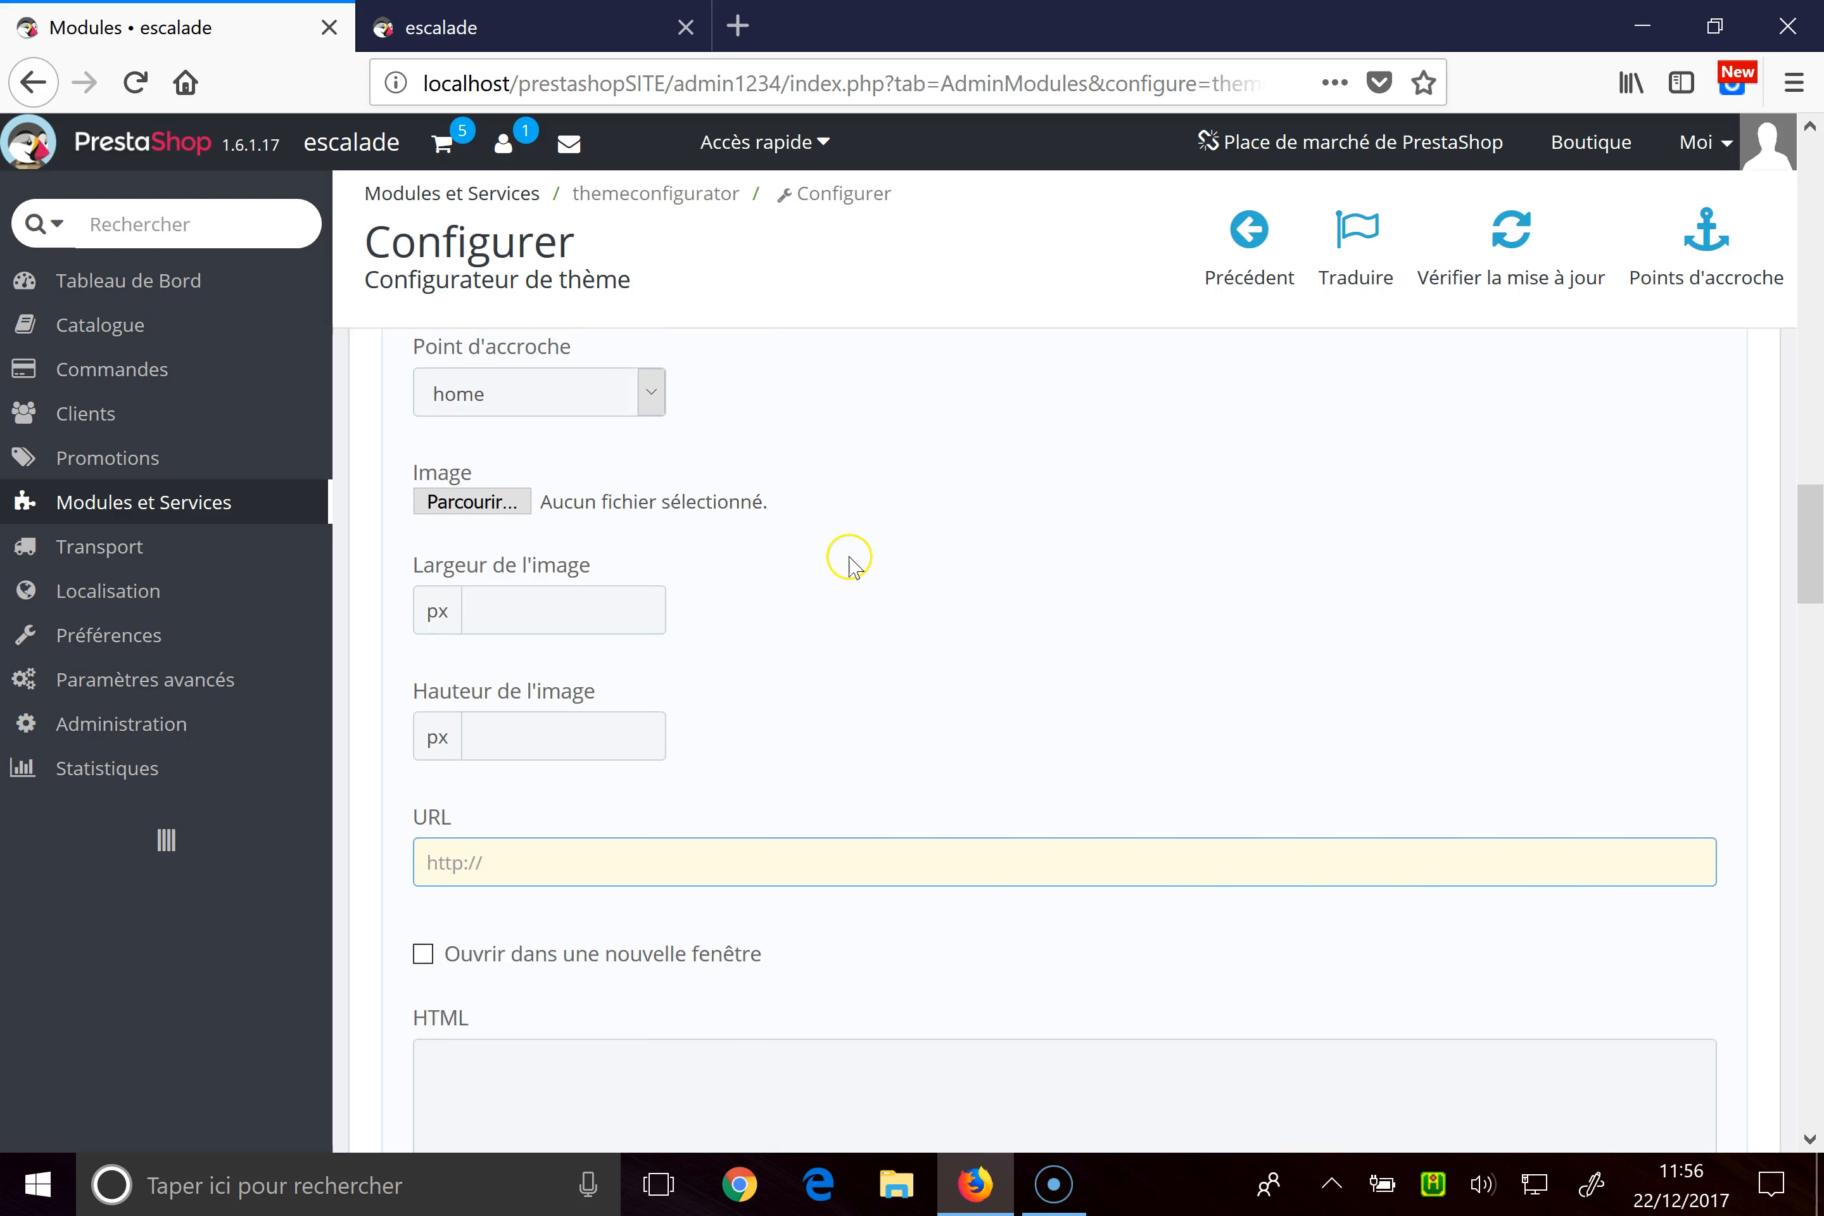
pyautogui.click(476, 844)
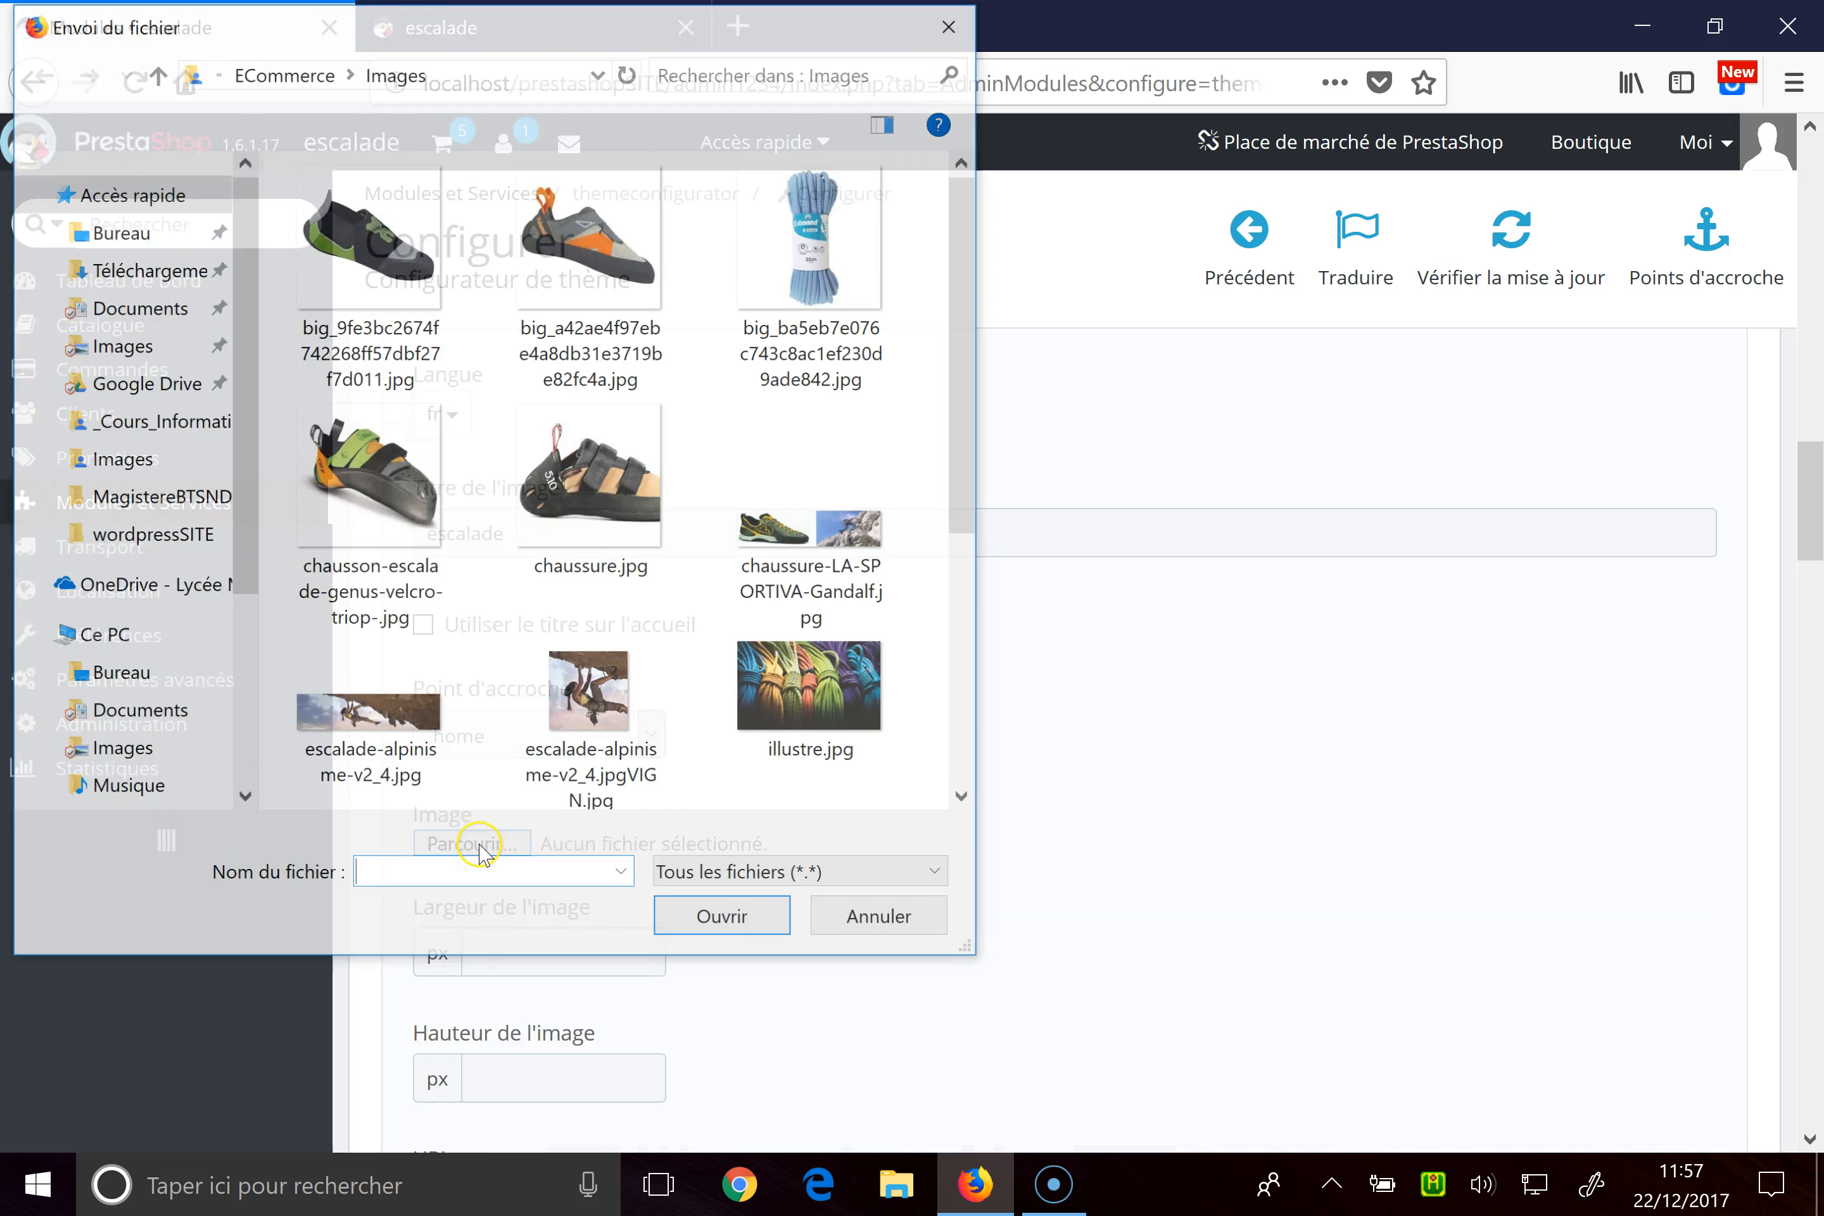
pyautogui.click(416, 494)
pyautogui.doubleClick(416, 494)
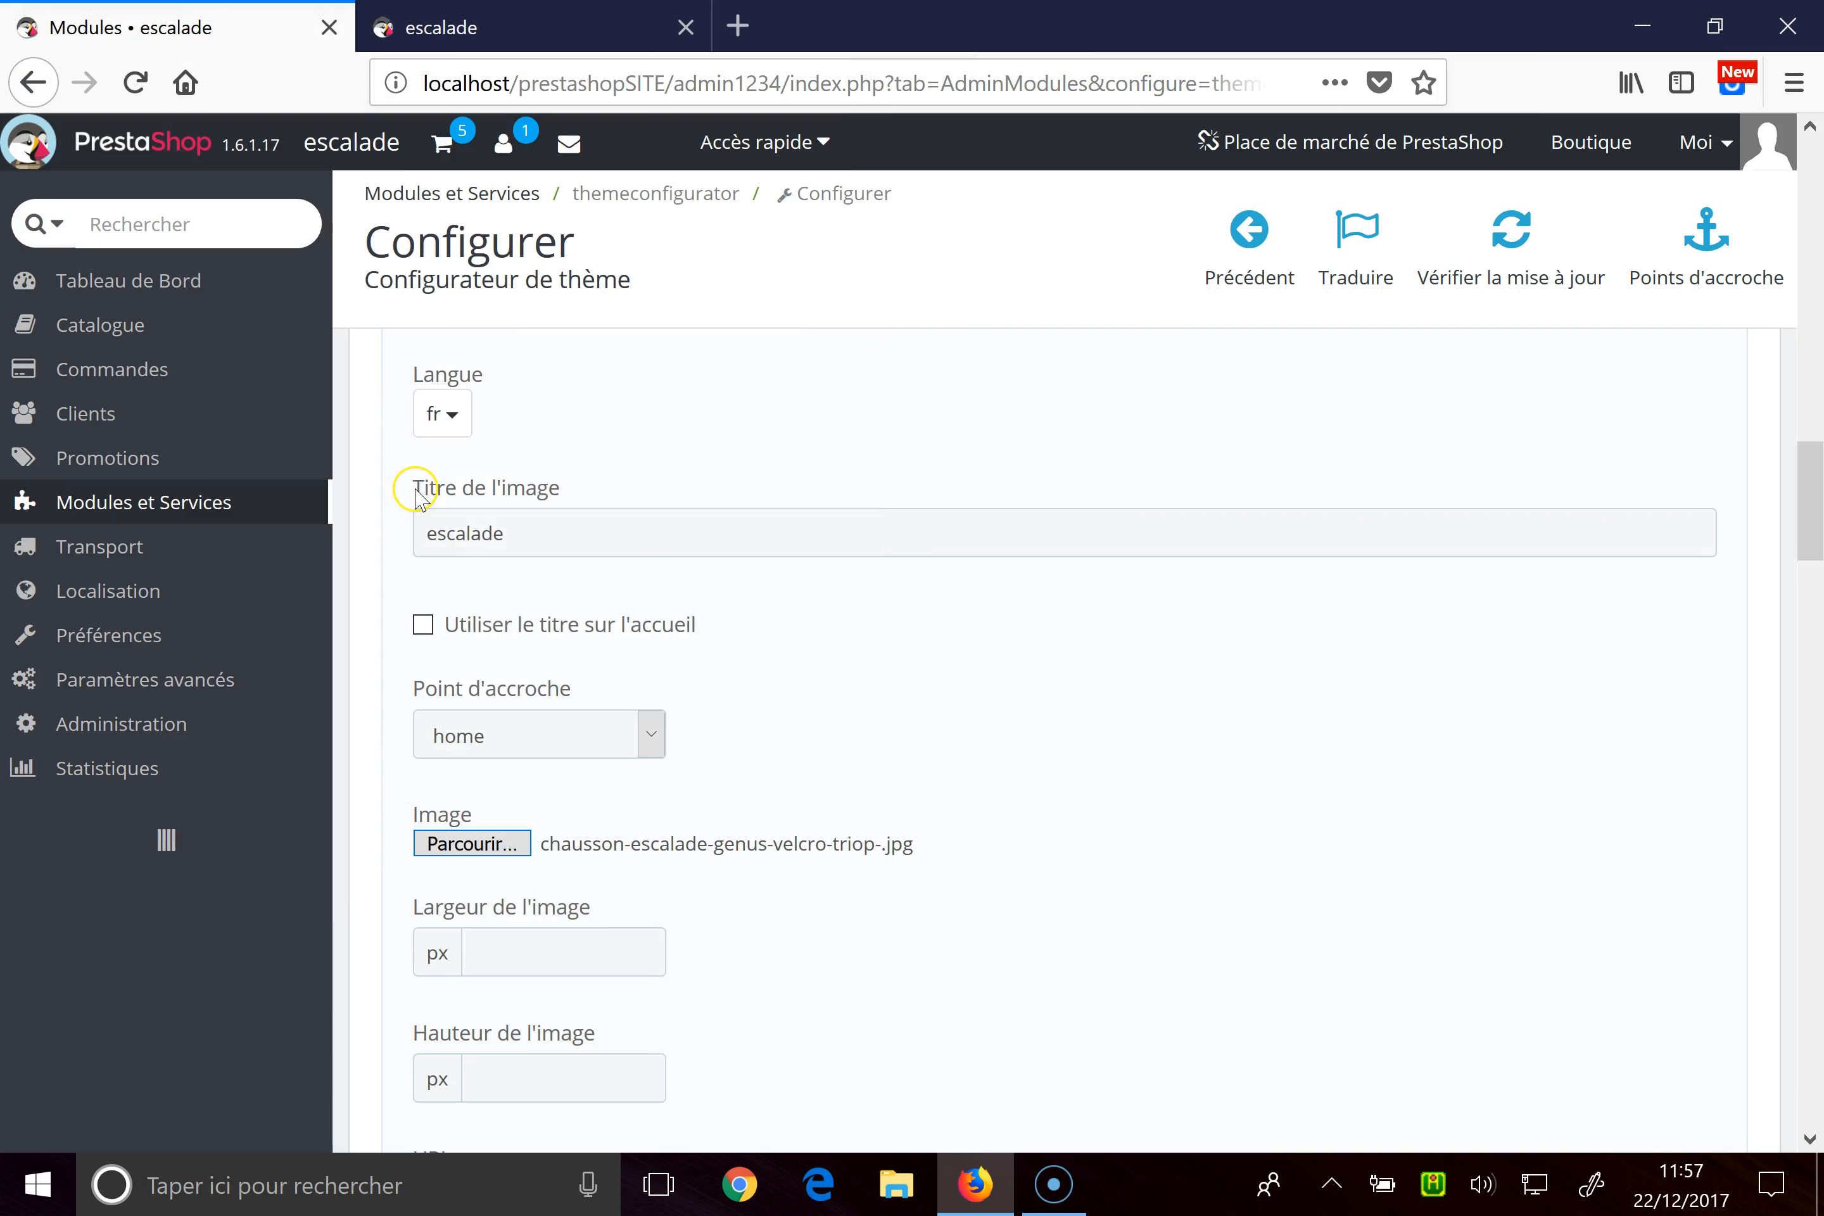
pyautogui.scroll(-10, 1113, 647)
pyautogui.click(1680, 973)
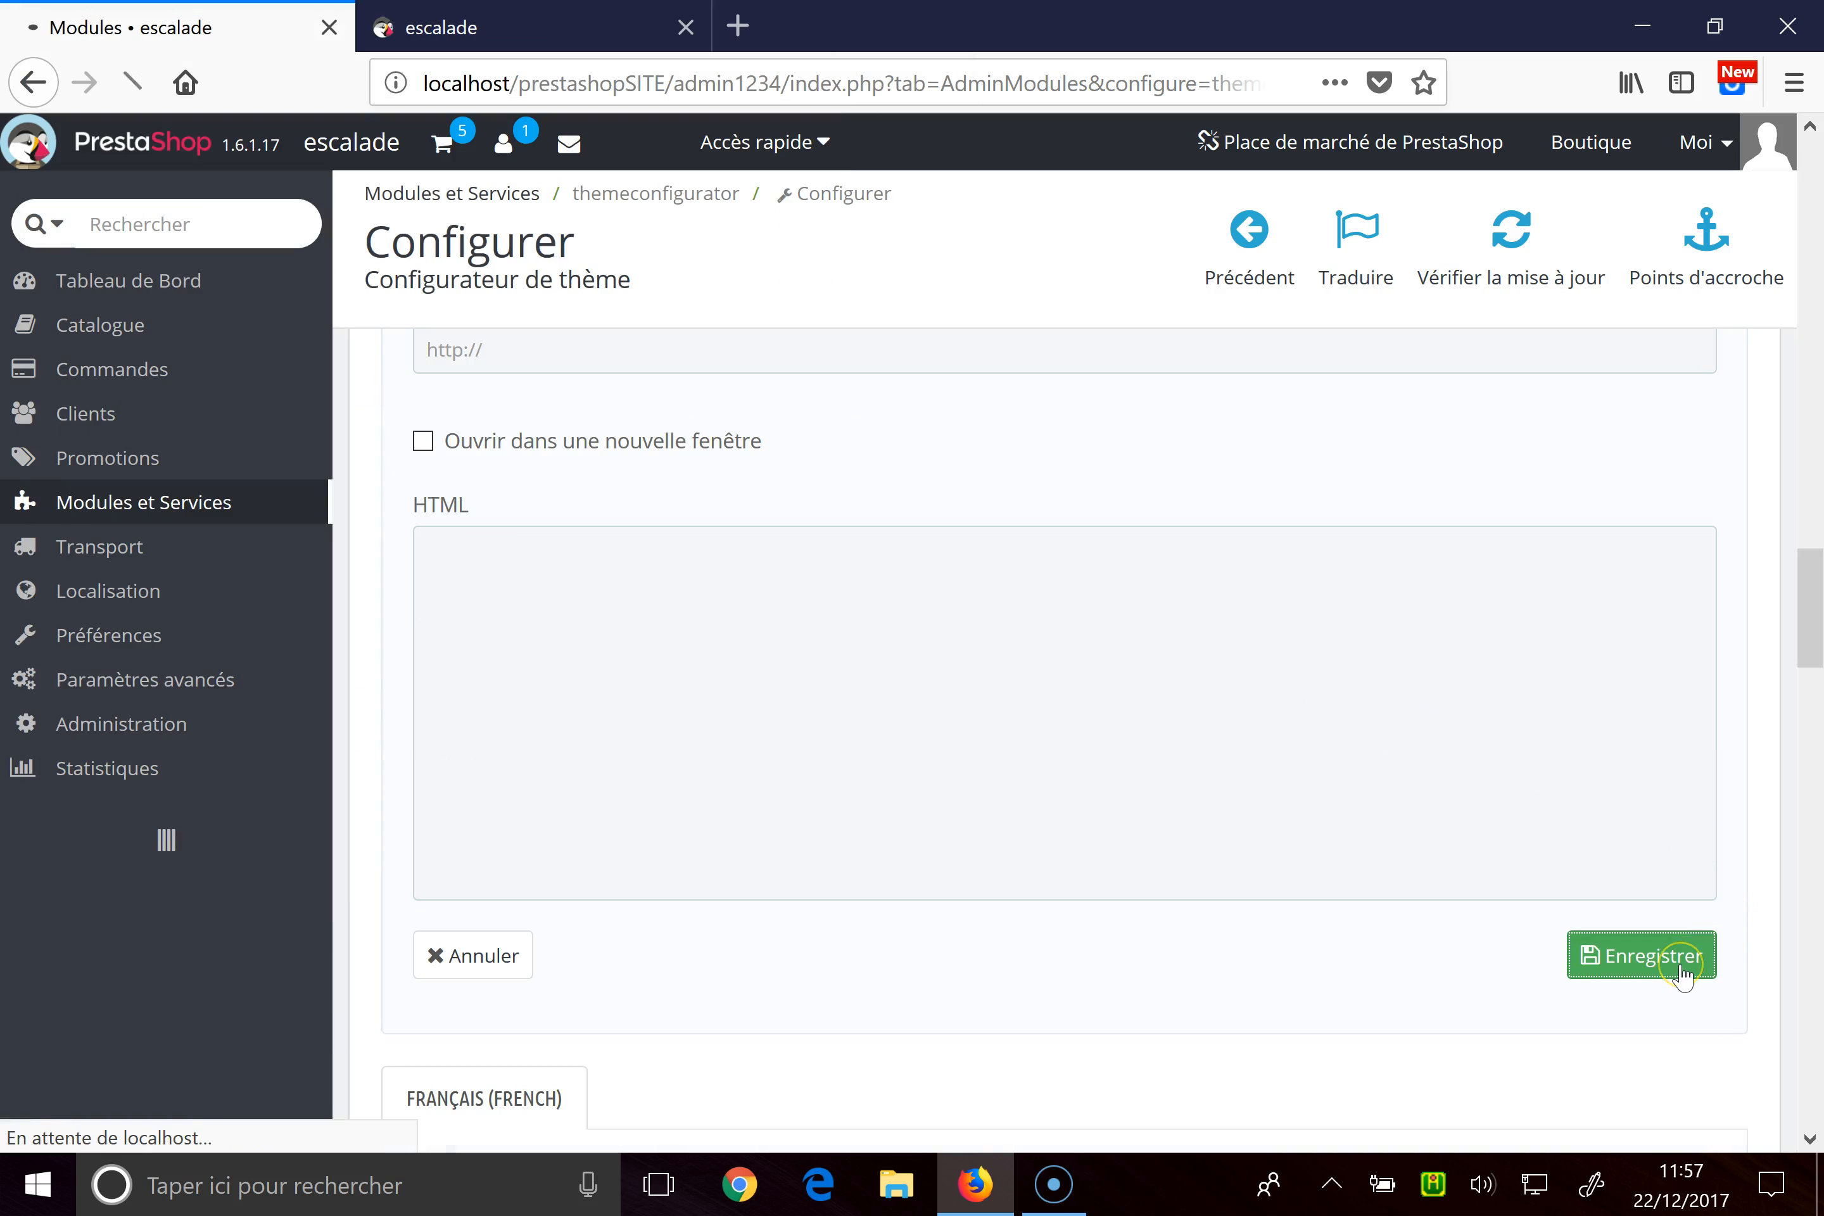
# Step: Reload the shop's home page and check how the new green climbing shoe image displays among the home banners
pyautogui.click(440, 35)
pyautogui.click(135, 82)
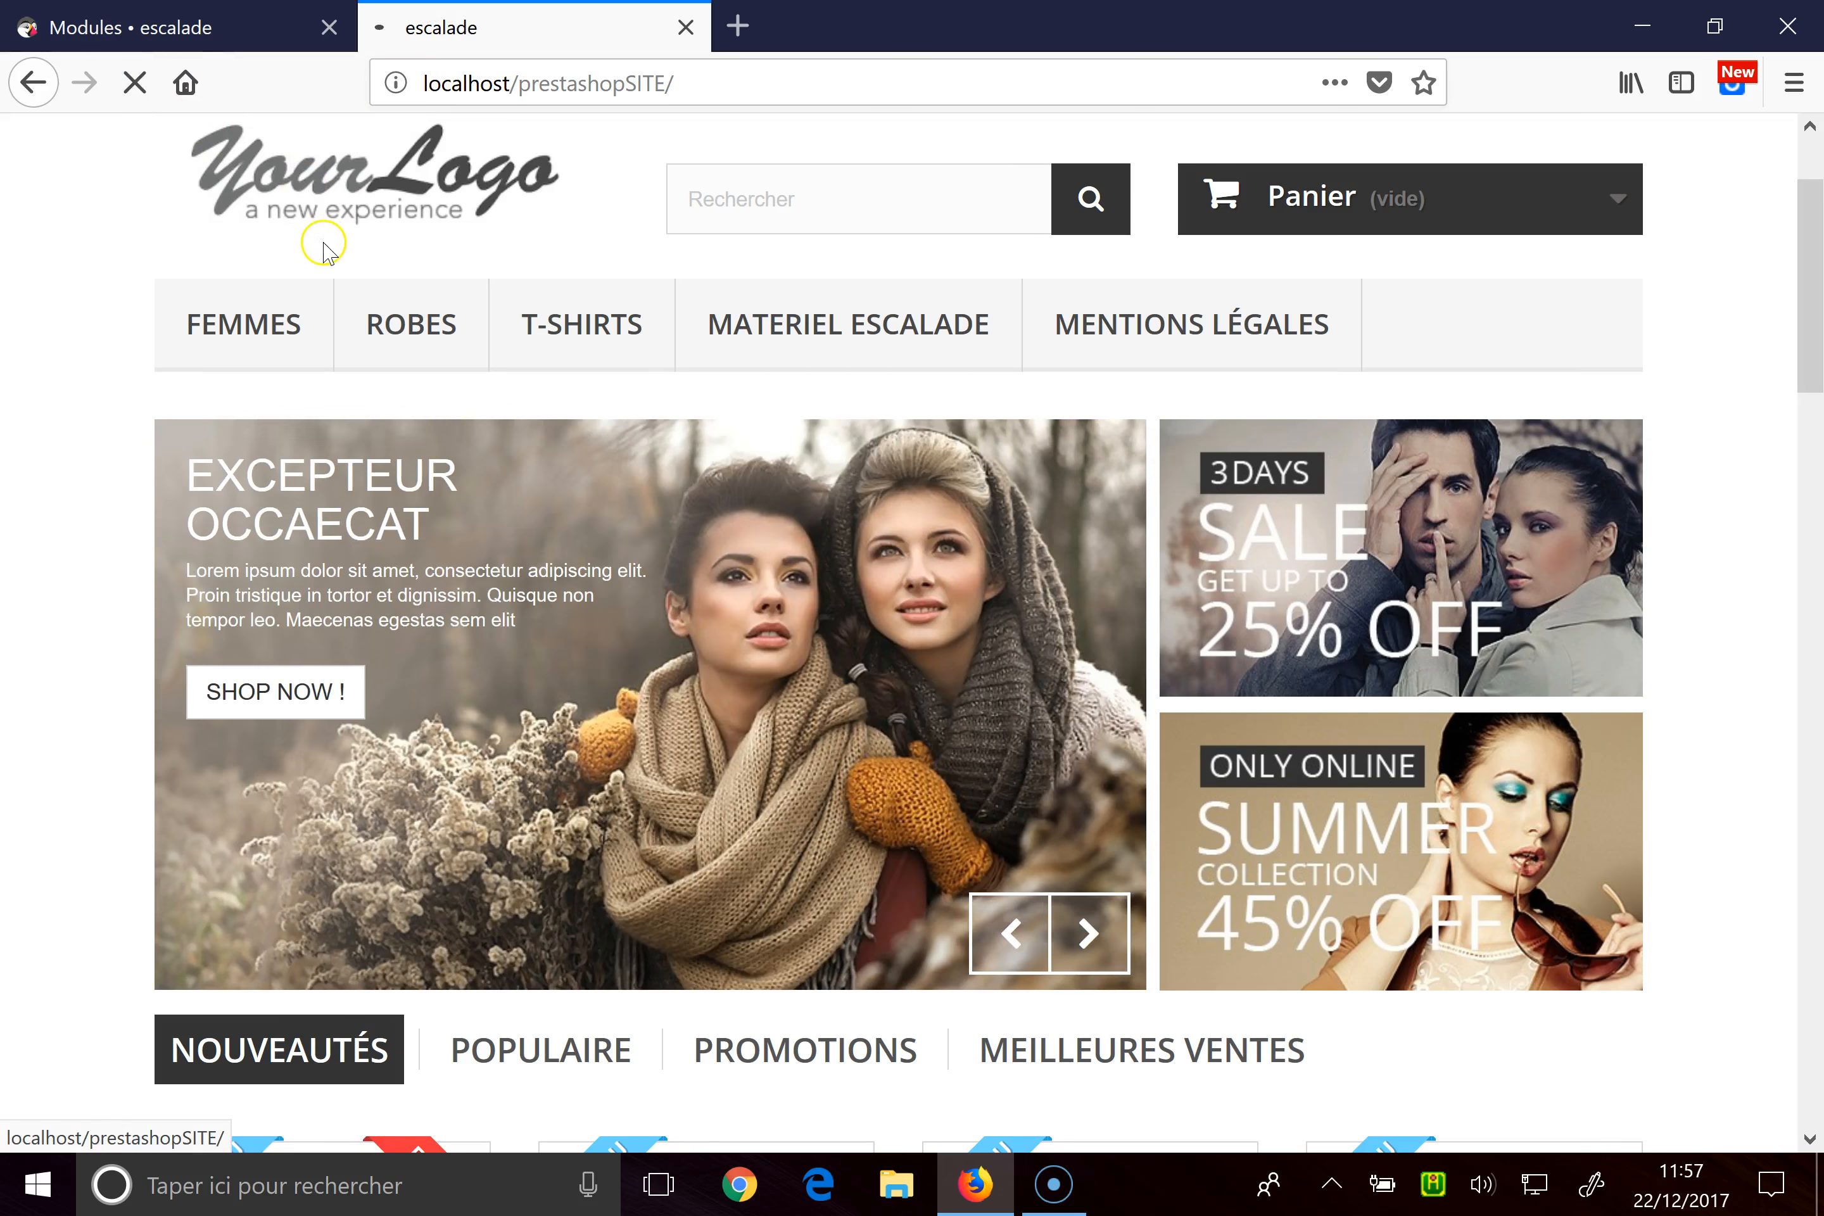
pyautogui.scroll(-10, 346, 251)
pyautogui.scroll(-12, 342, 262)
pyautogui.scroll(20, 344, 263)
pyautogui.scroll(-9, 344, 259)
pyautogui.scroll(-15, 346, 267)
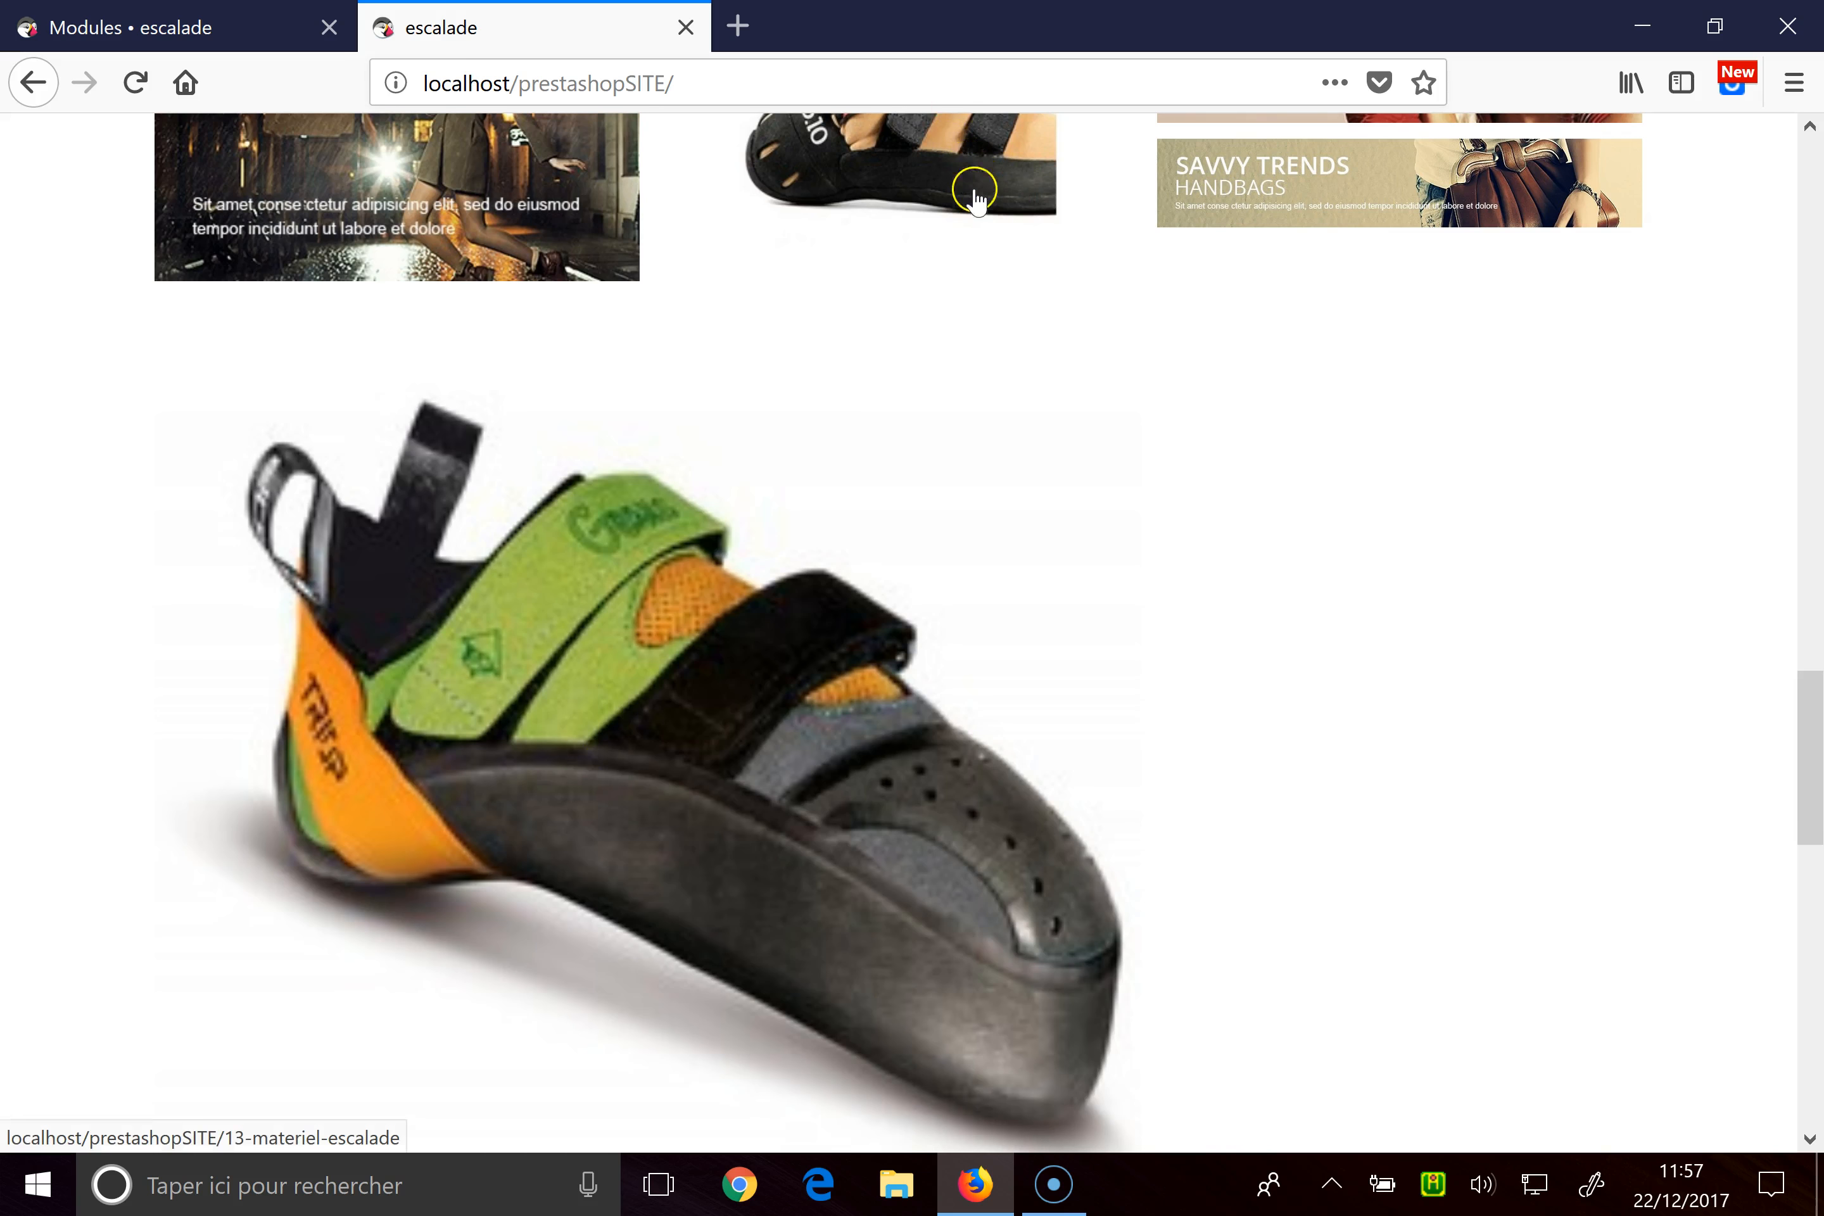
pyautogui.scroll(4, 975, 179)
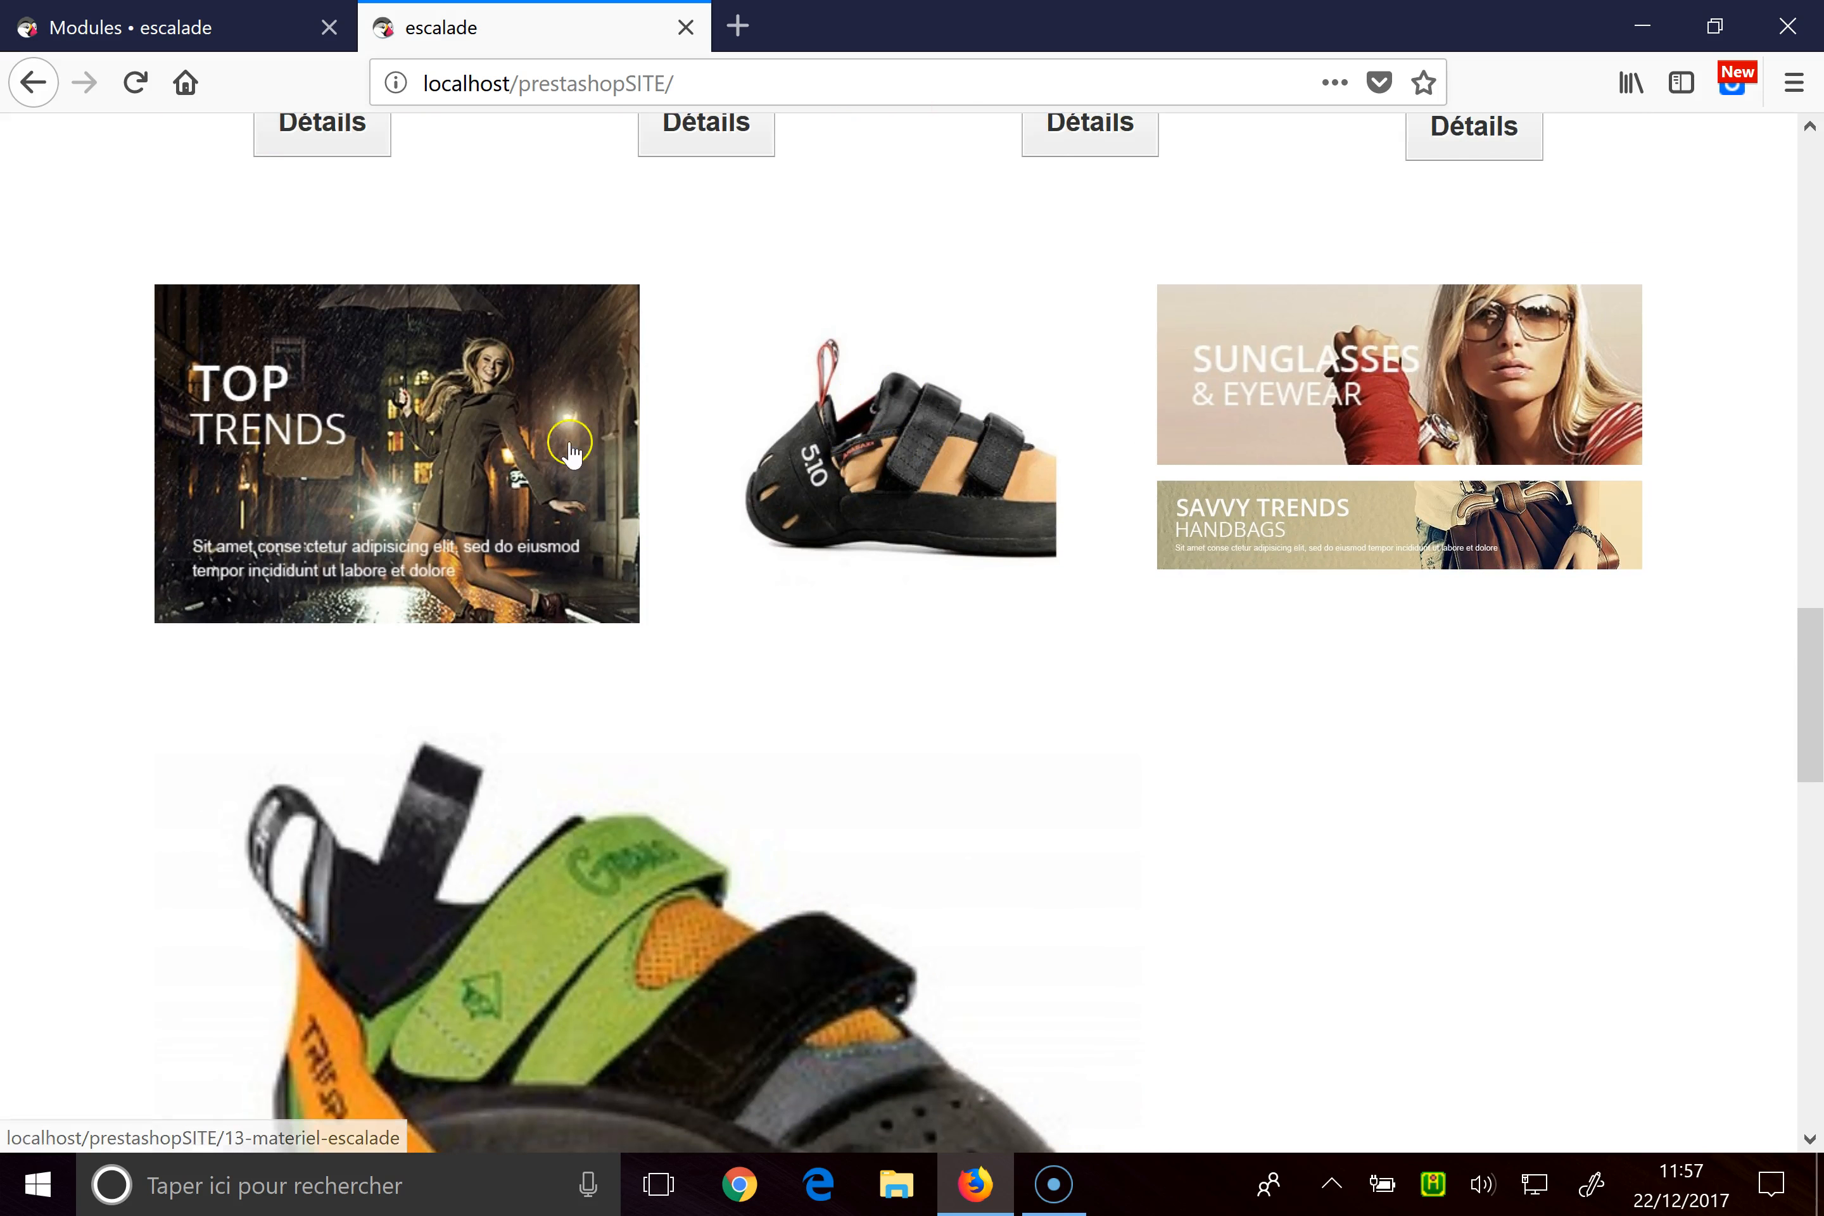
# Step: Return to the theme configurator and review the banner list, including the new escalade element
pyautogui.click(145, 25)
pyautogui.scroll(-8, 925, 896)
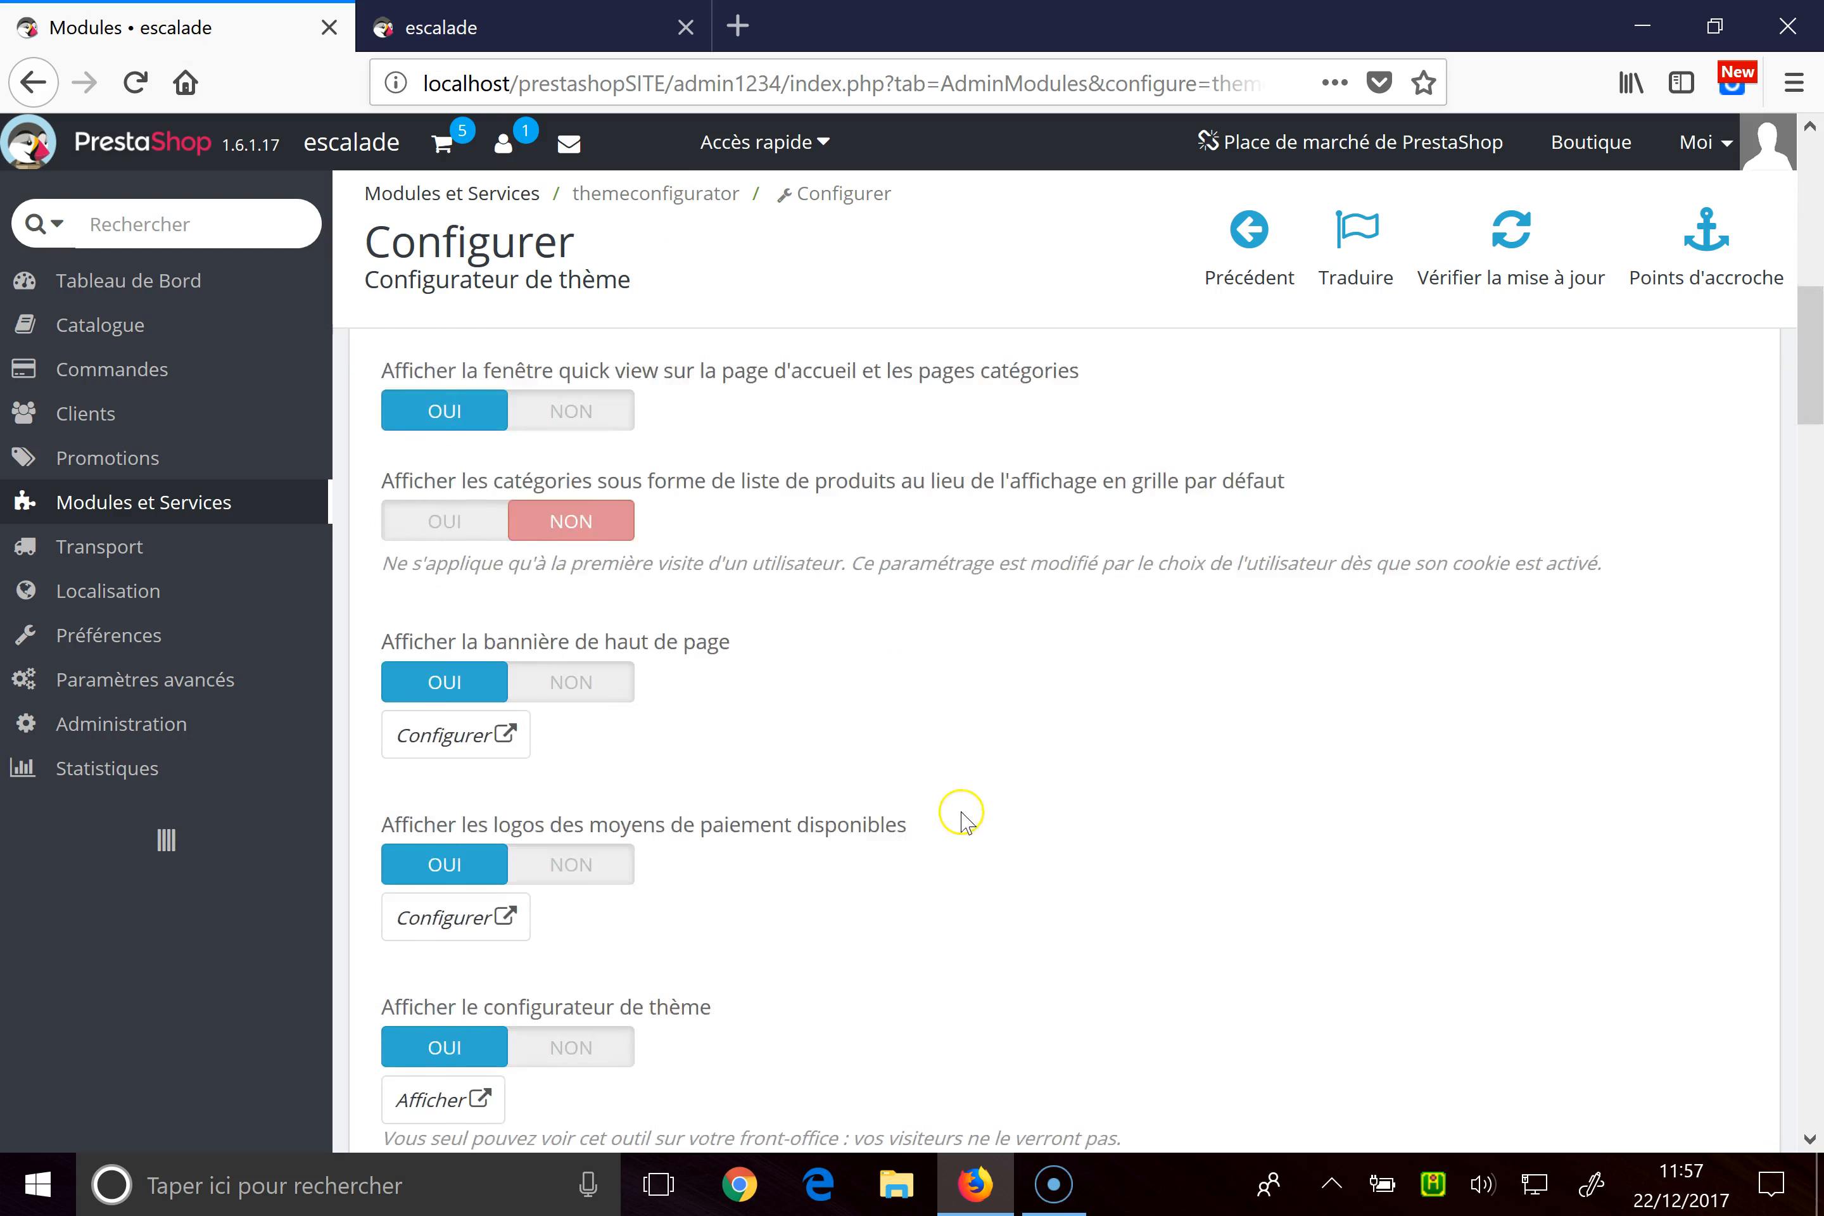
pyautogui.scroll(-20, 961, 818)
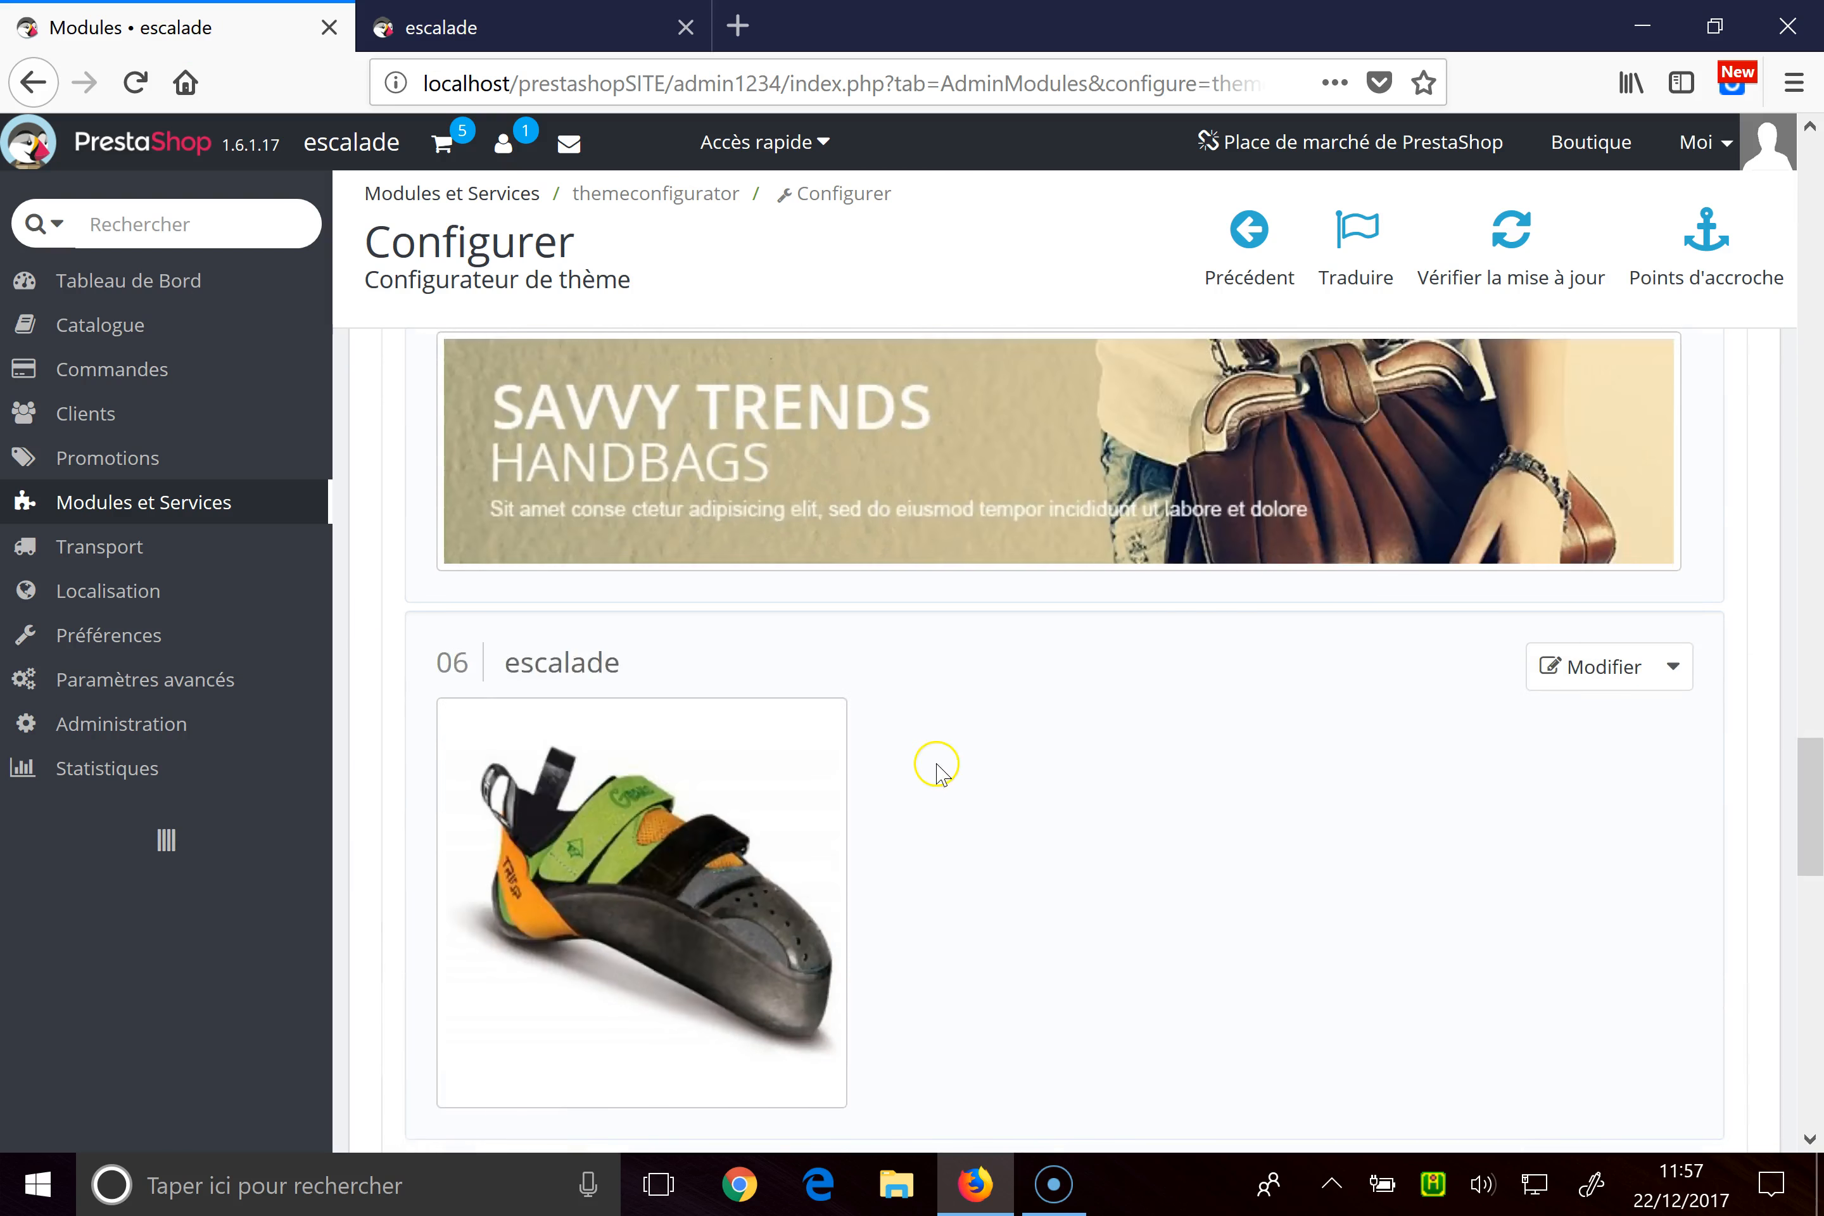
pyautogui.scroll(-10, 936, 765)
pyautogui.scroll(20, 925, 684)
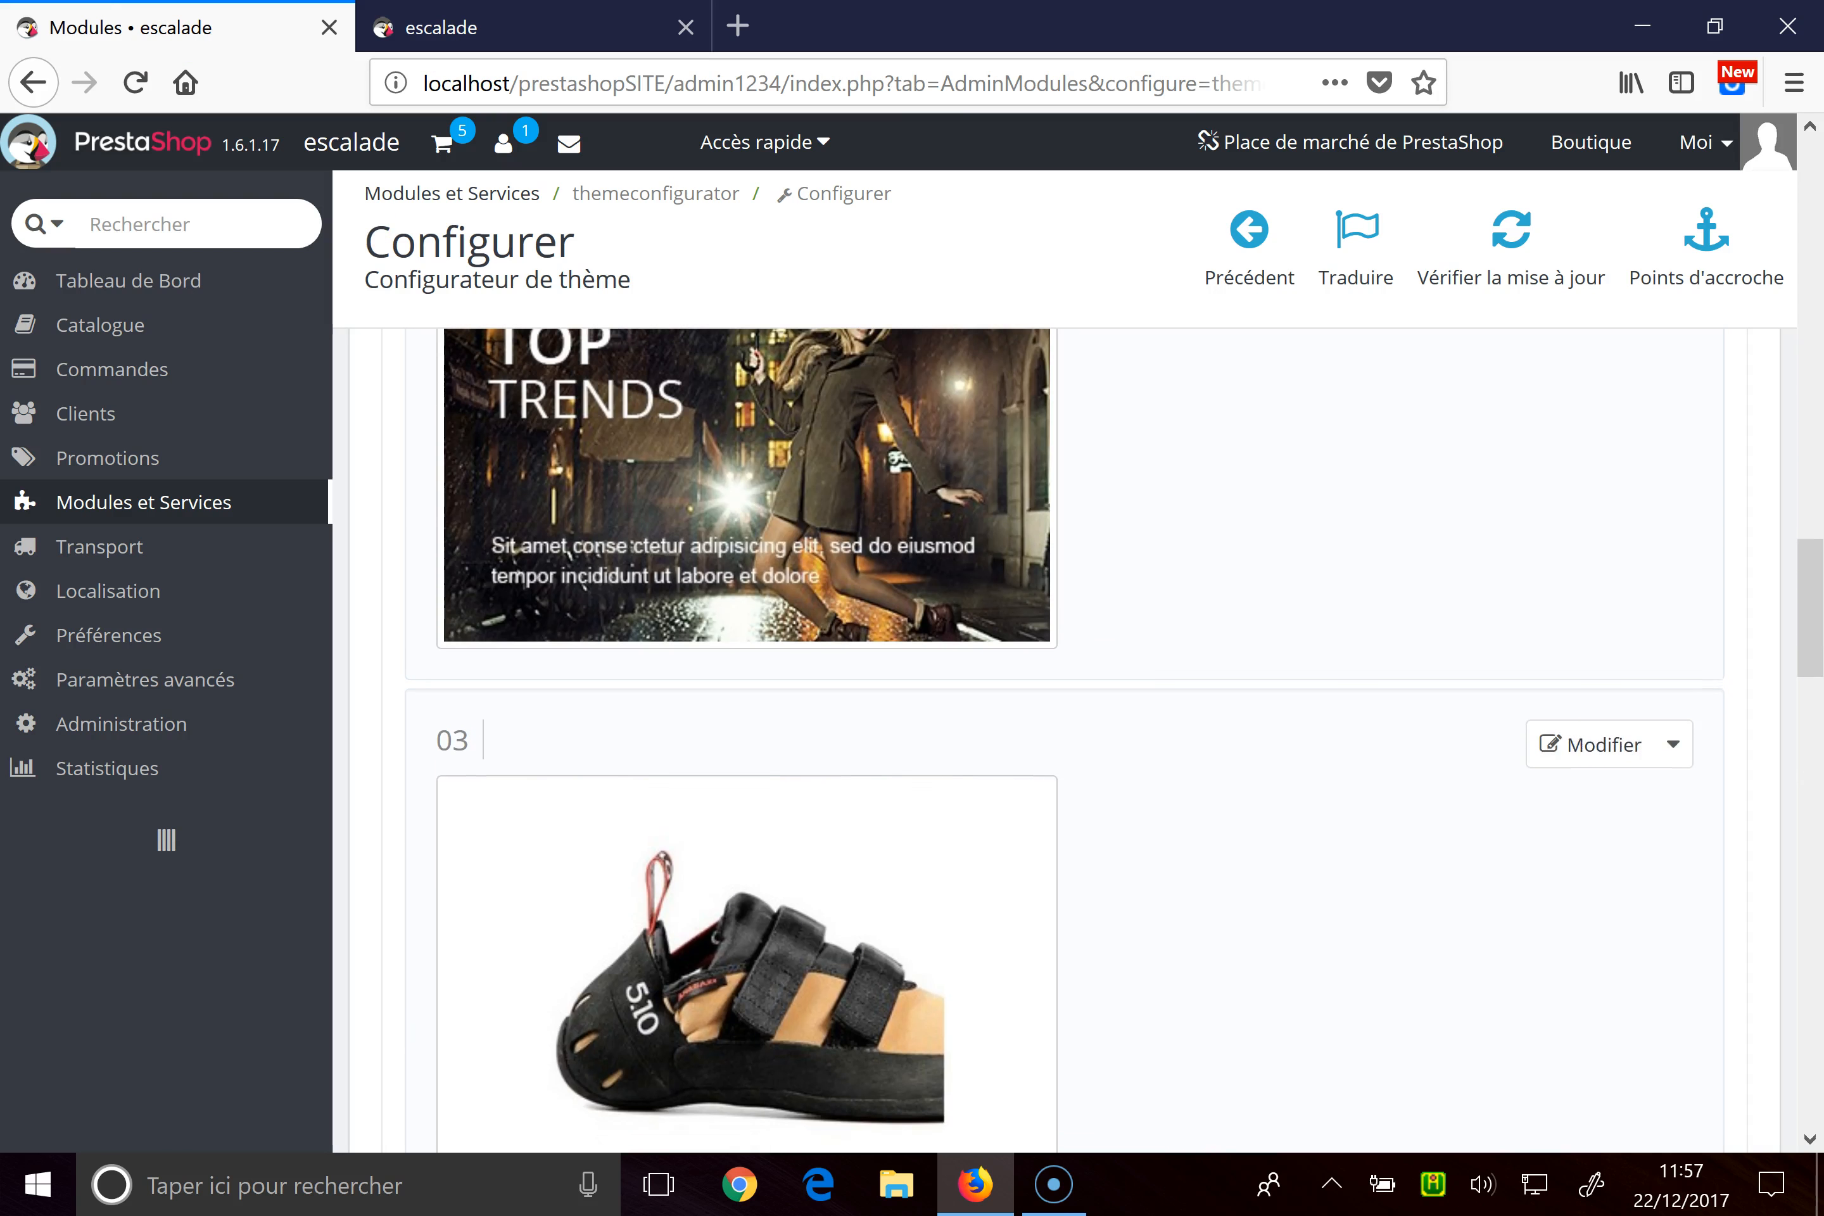
# Step: Look at the image slider and its neighbouring banners on the shop's home page
pyautogui.click(534, 26)
pyautogui.scroll(5, 852, 380)
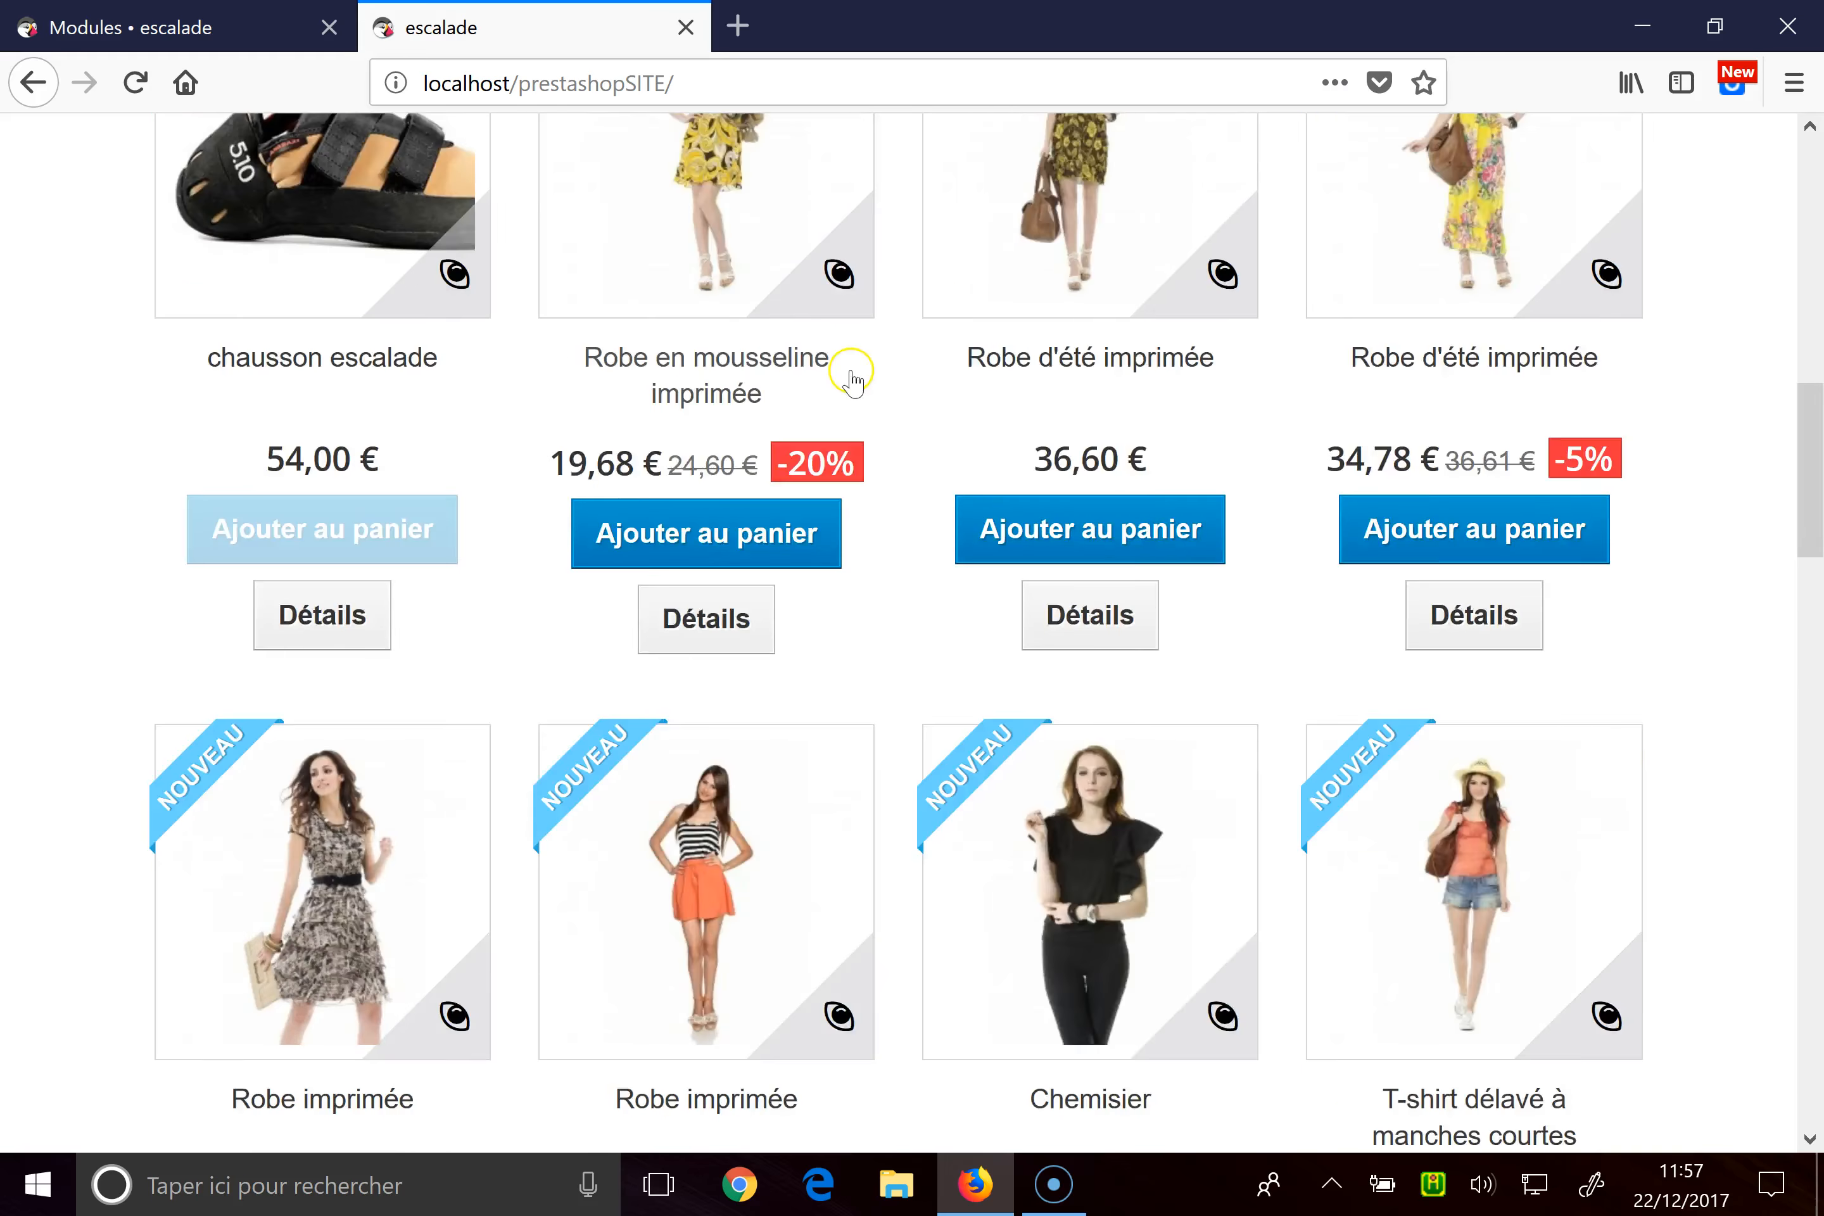
pyautogui.scroll(10, 852, 380)
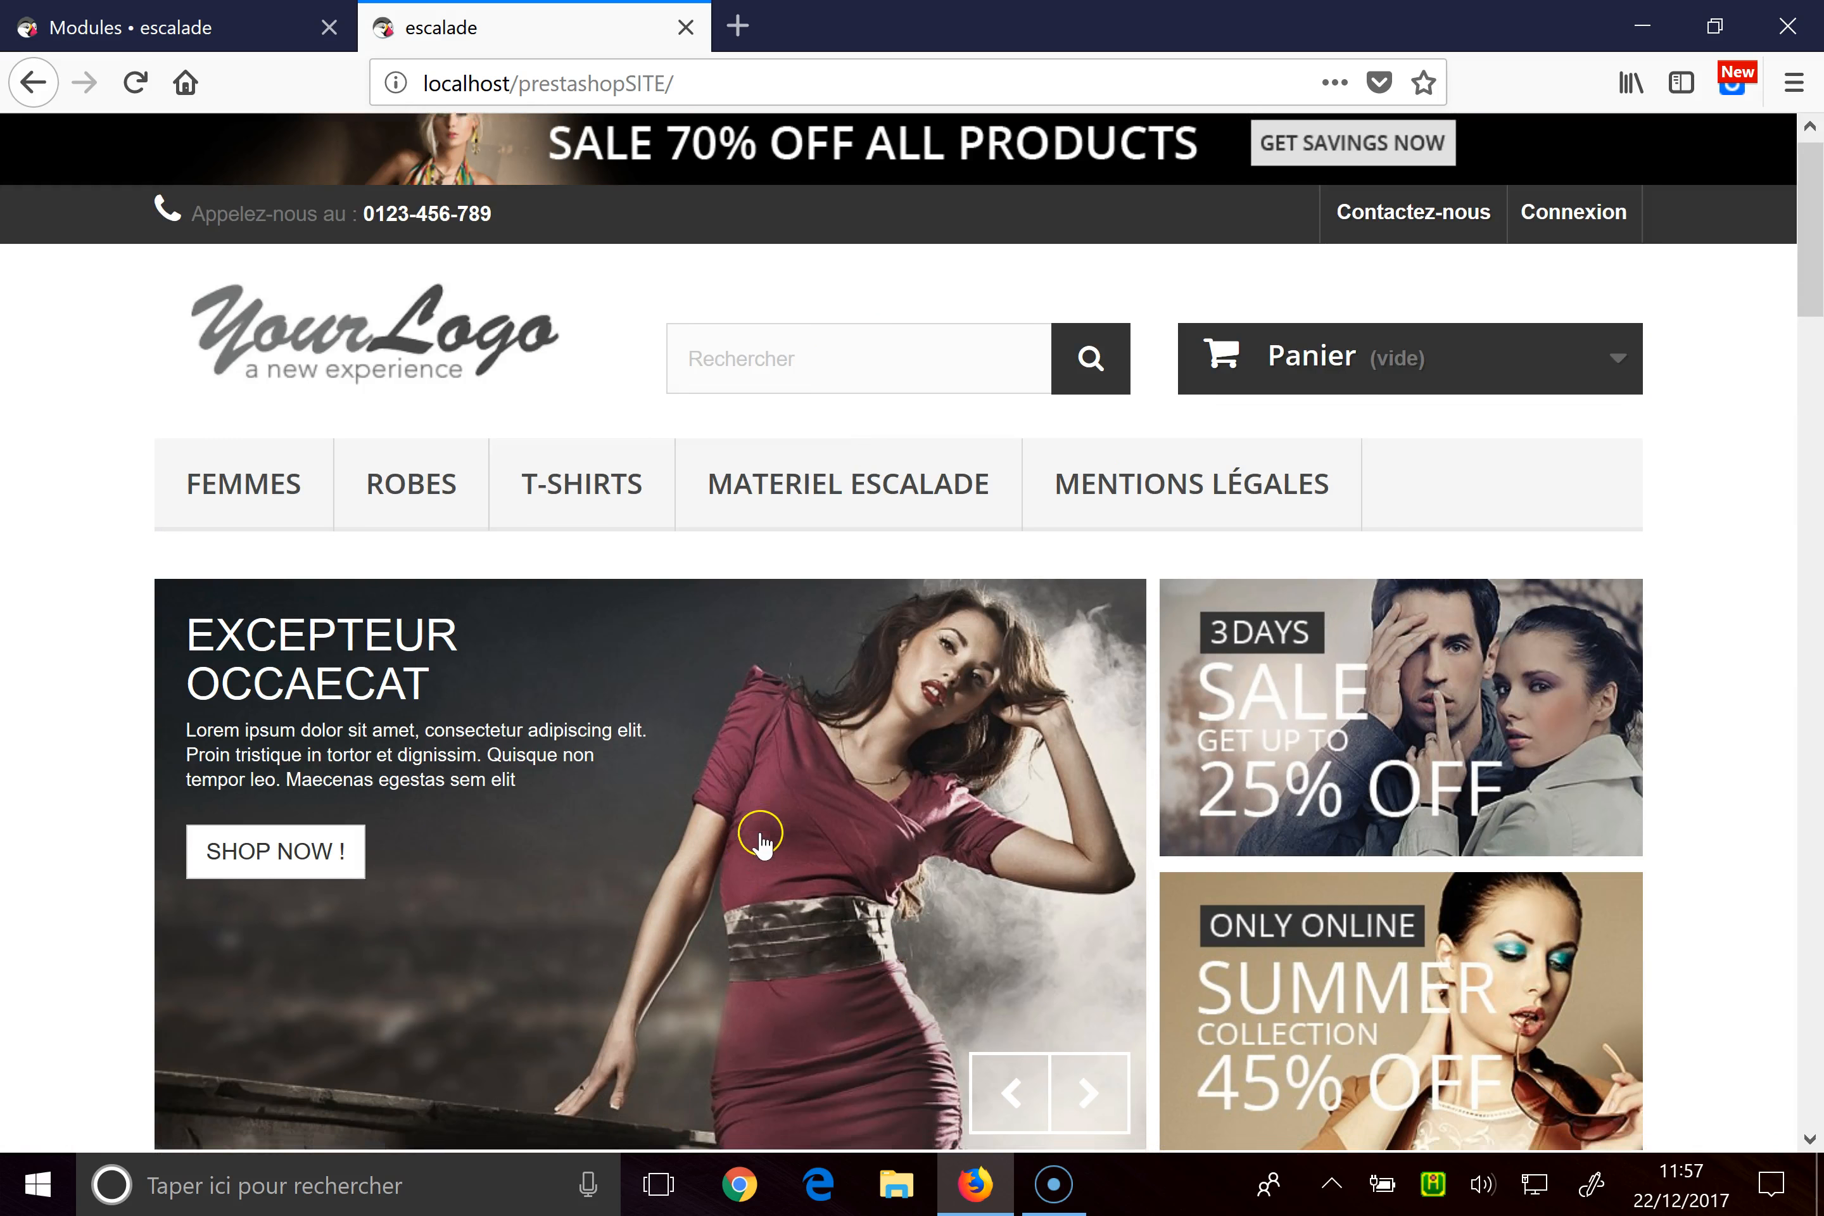
pyautogui.scroll(-4, 755, 785)
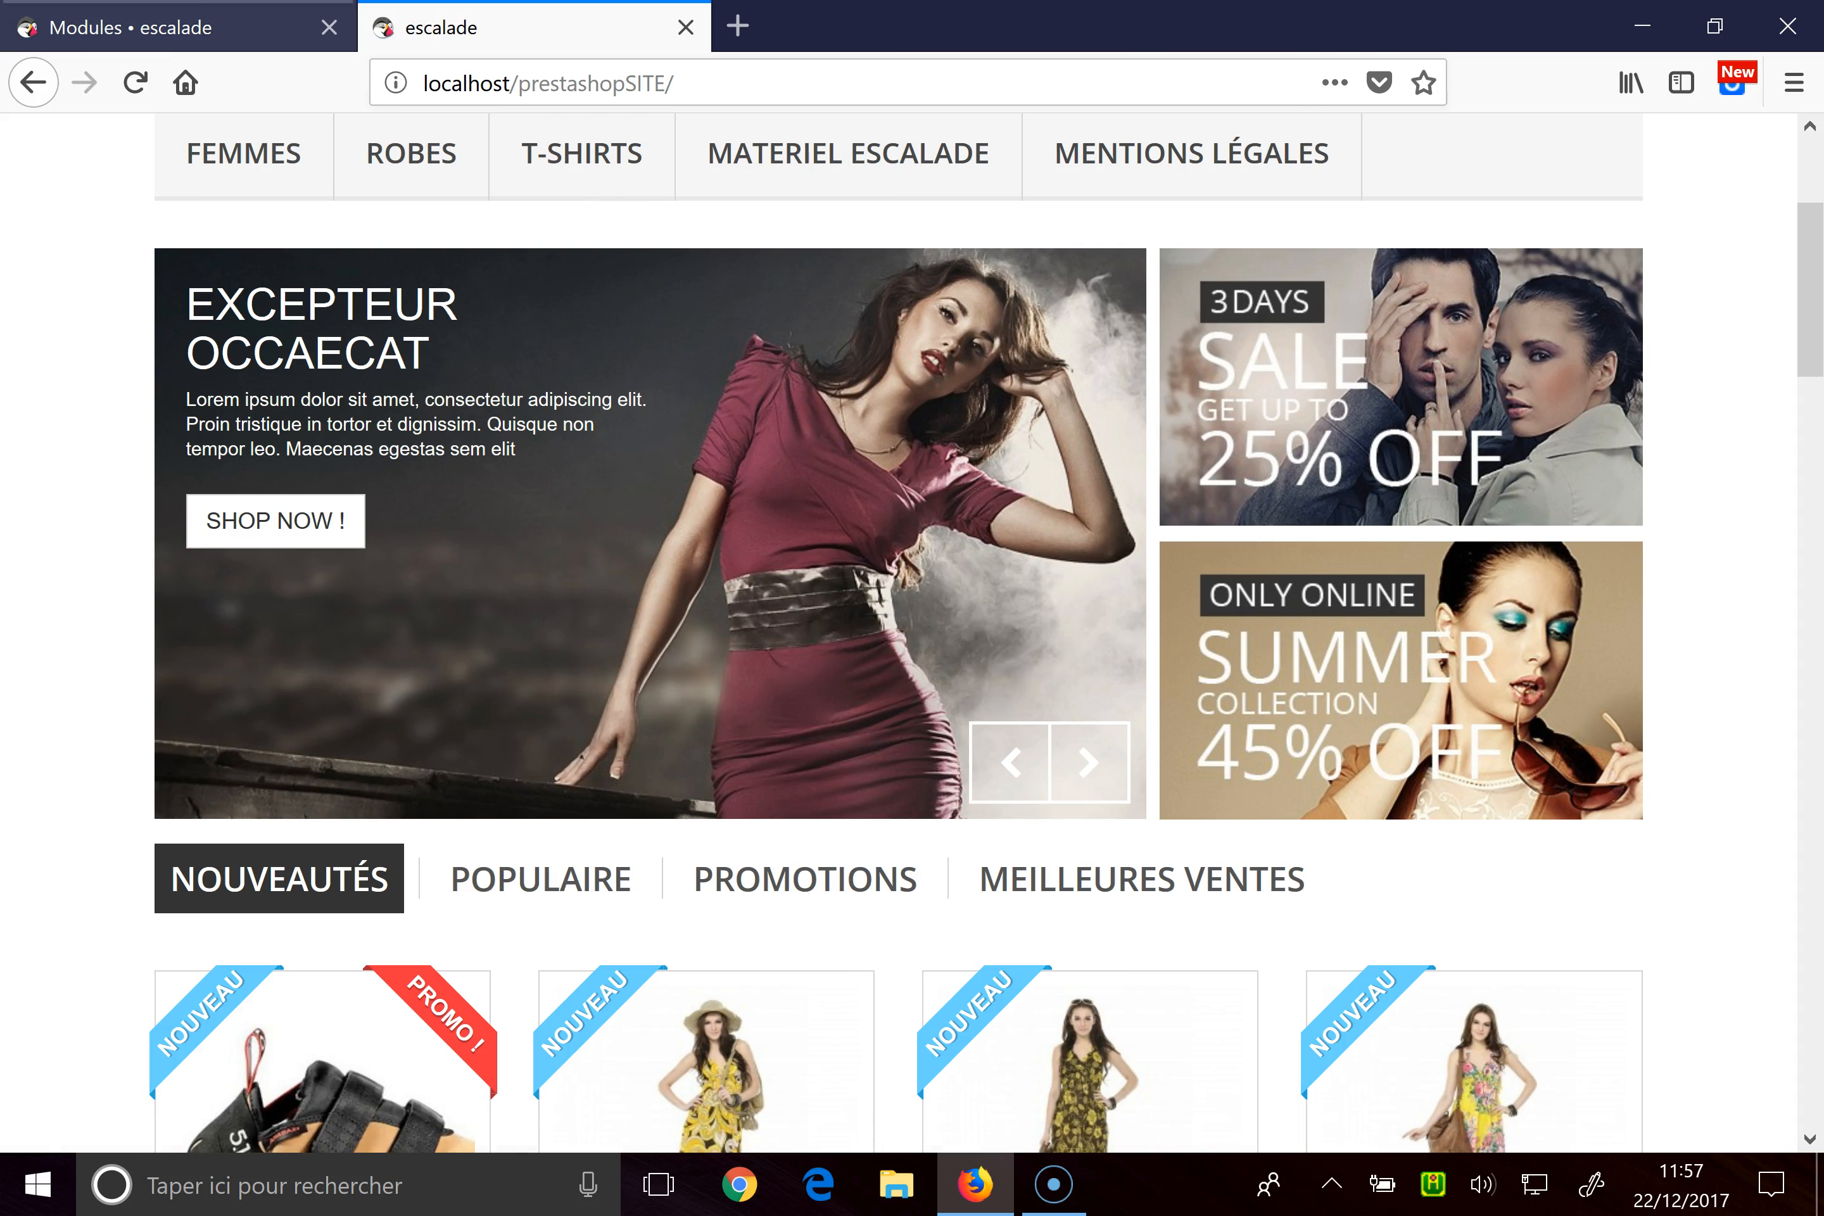
# Step: Leave the theme configurator in the back office for the Modules et Services list
pyautogui.click(188, 40)
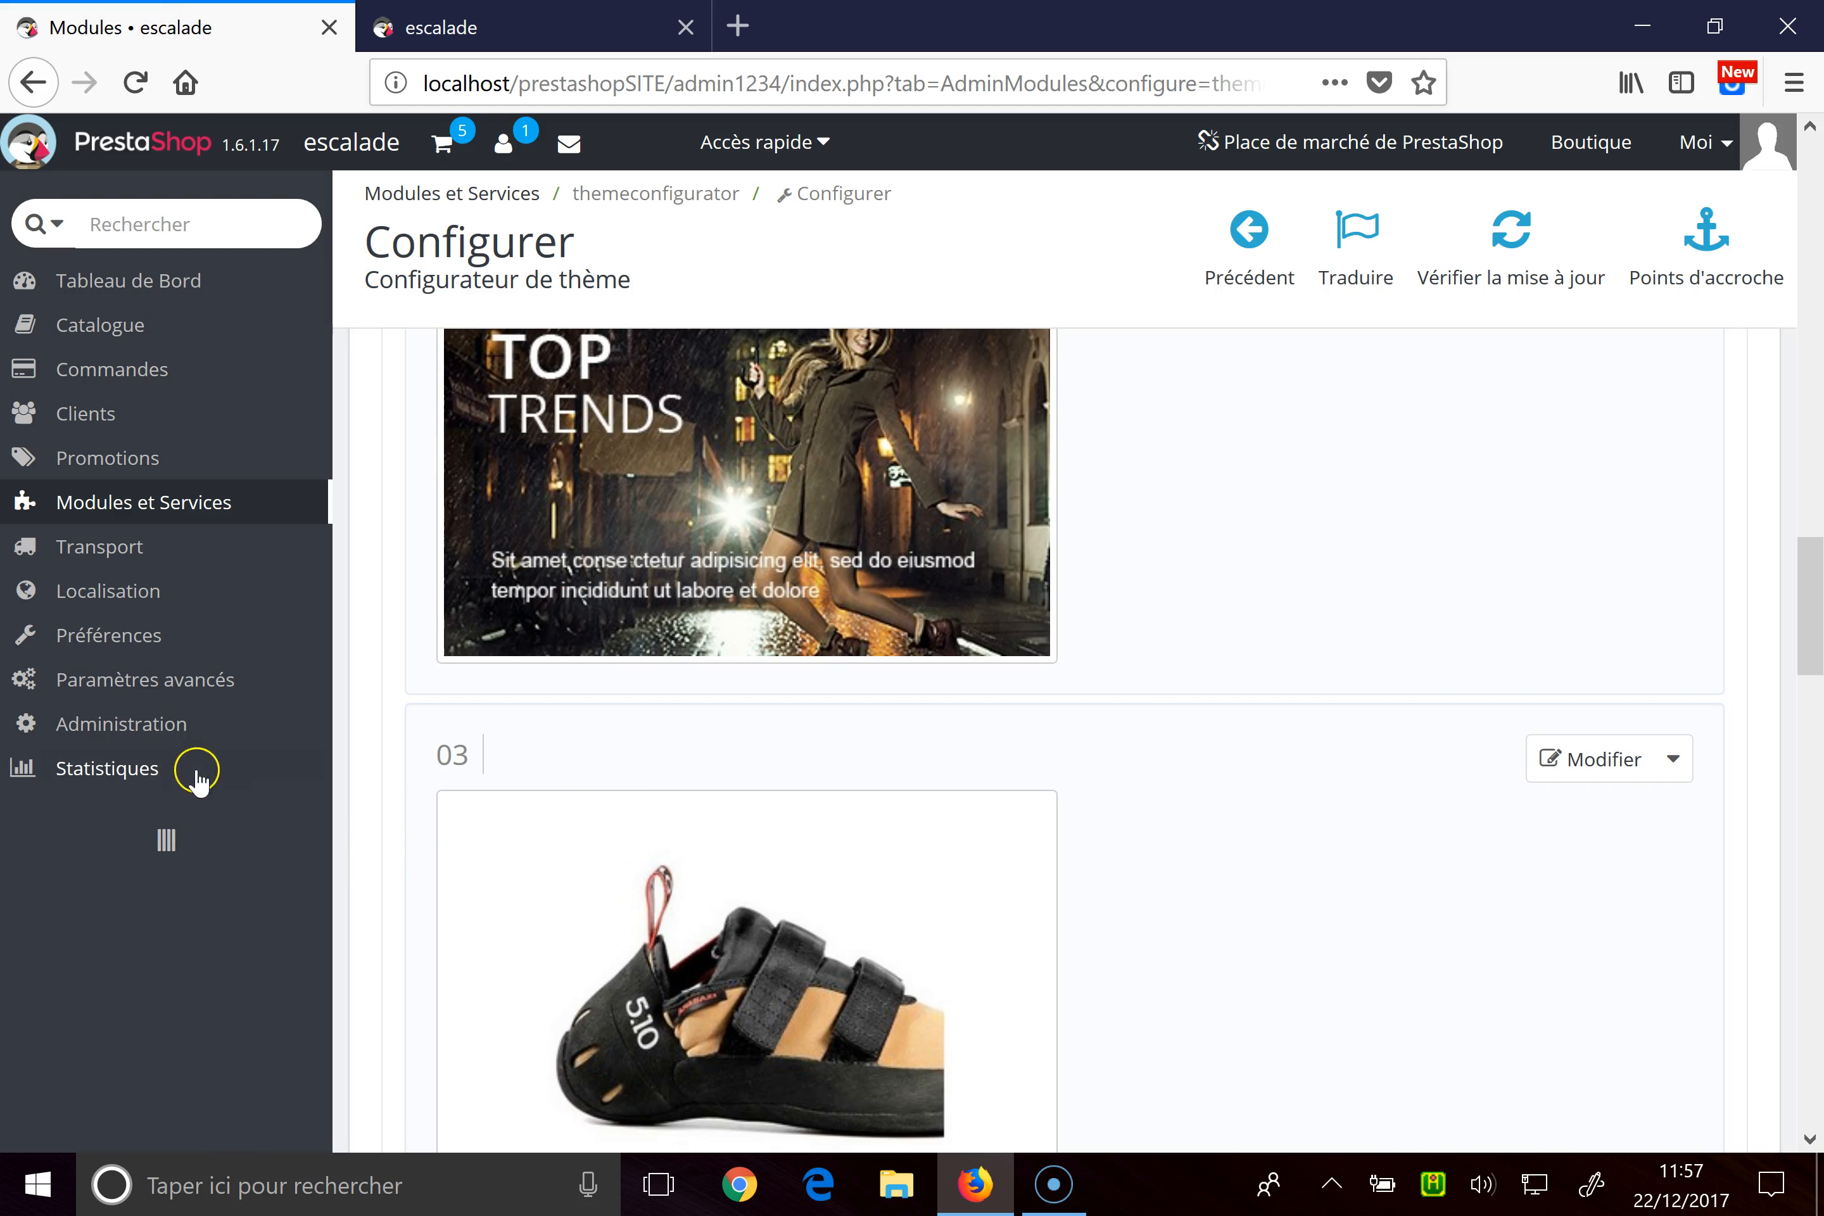
pyautogui.moveTo(201, 700)
pyautogui.moveTo(187, 506)
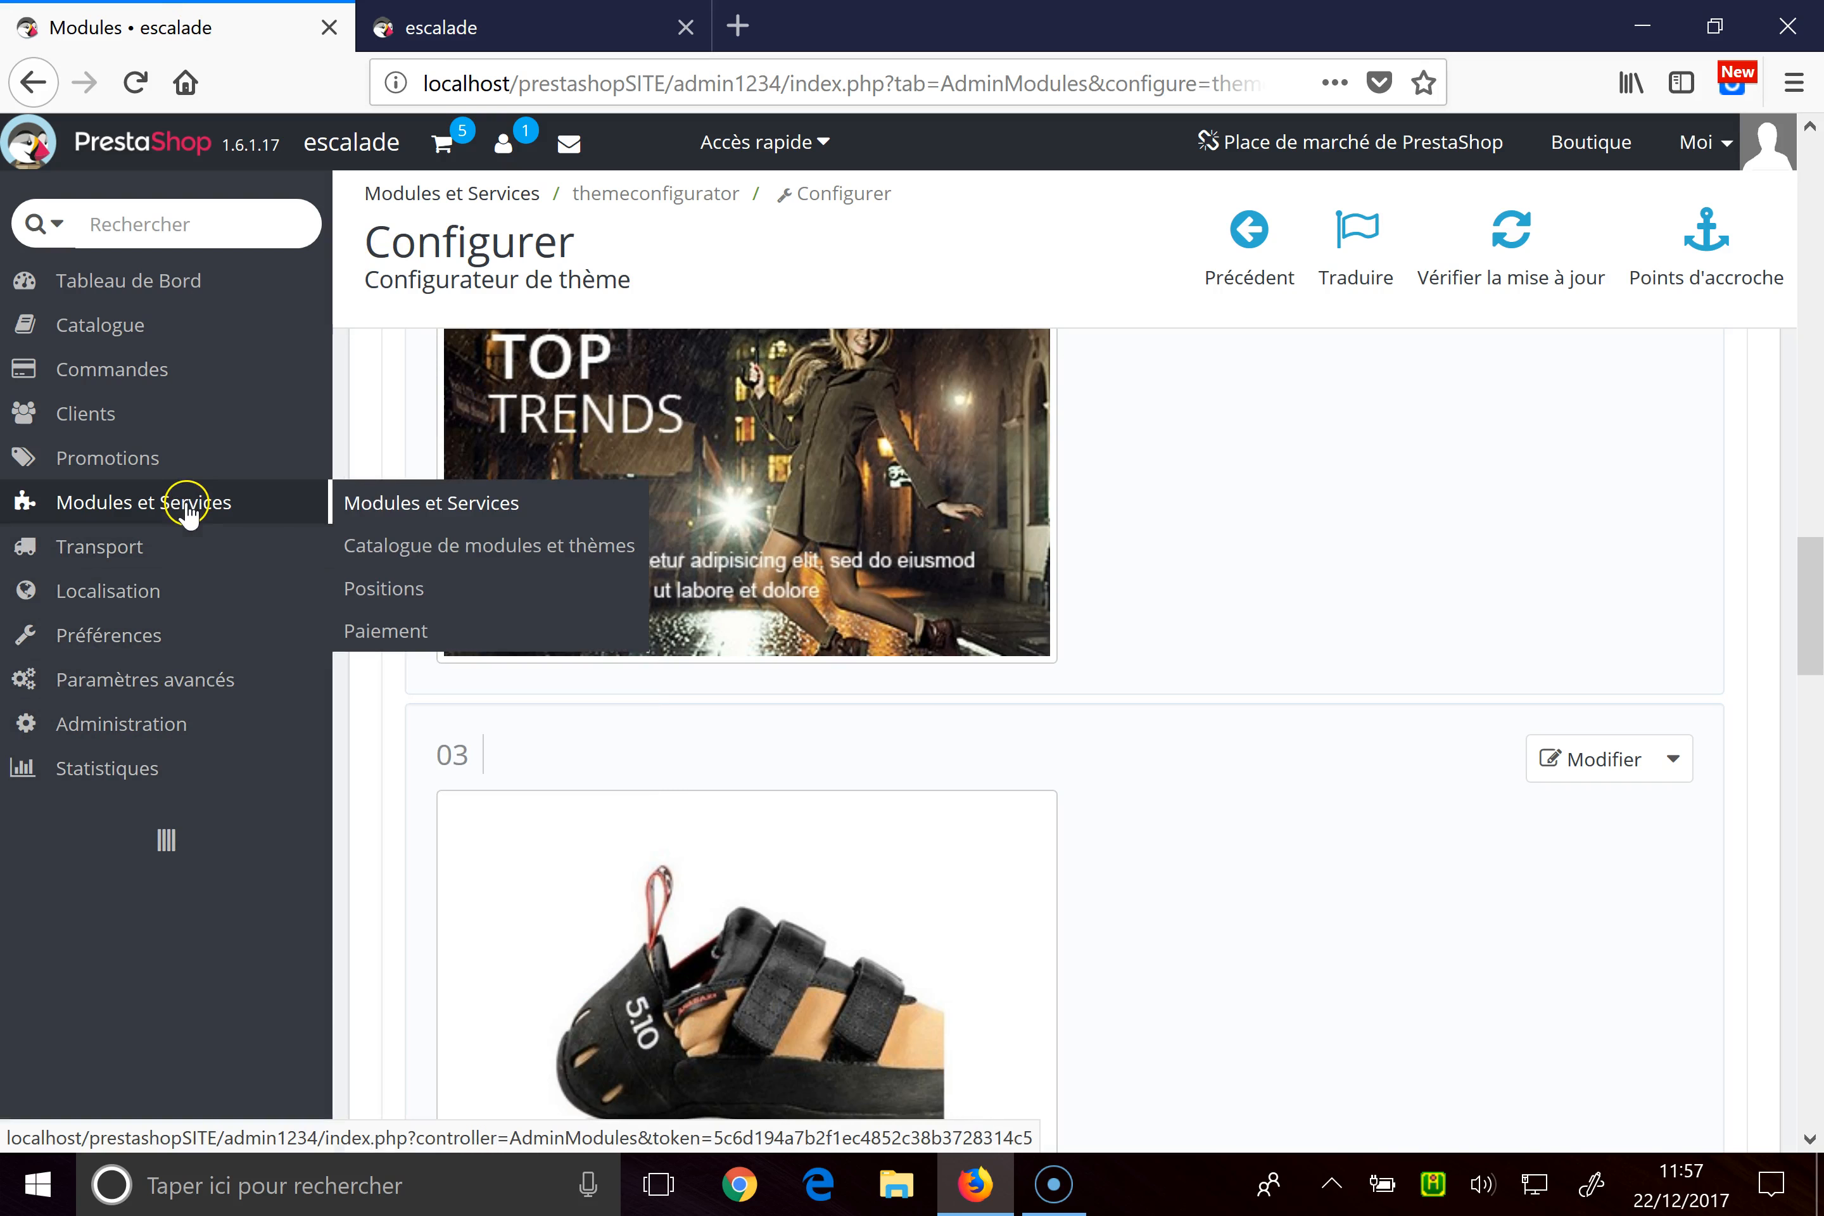
pyautogui.click(374, 510)
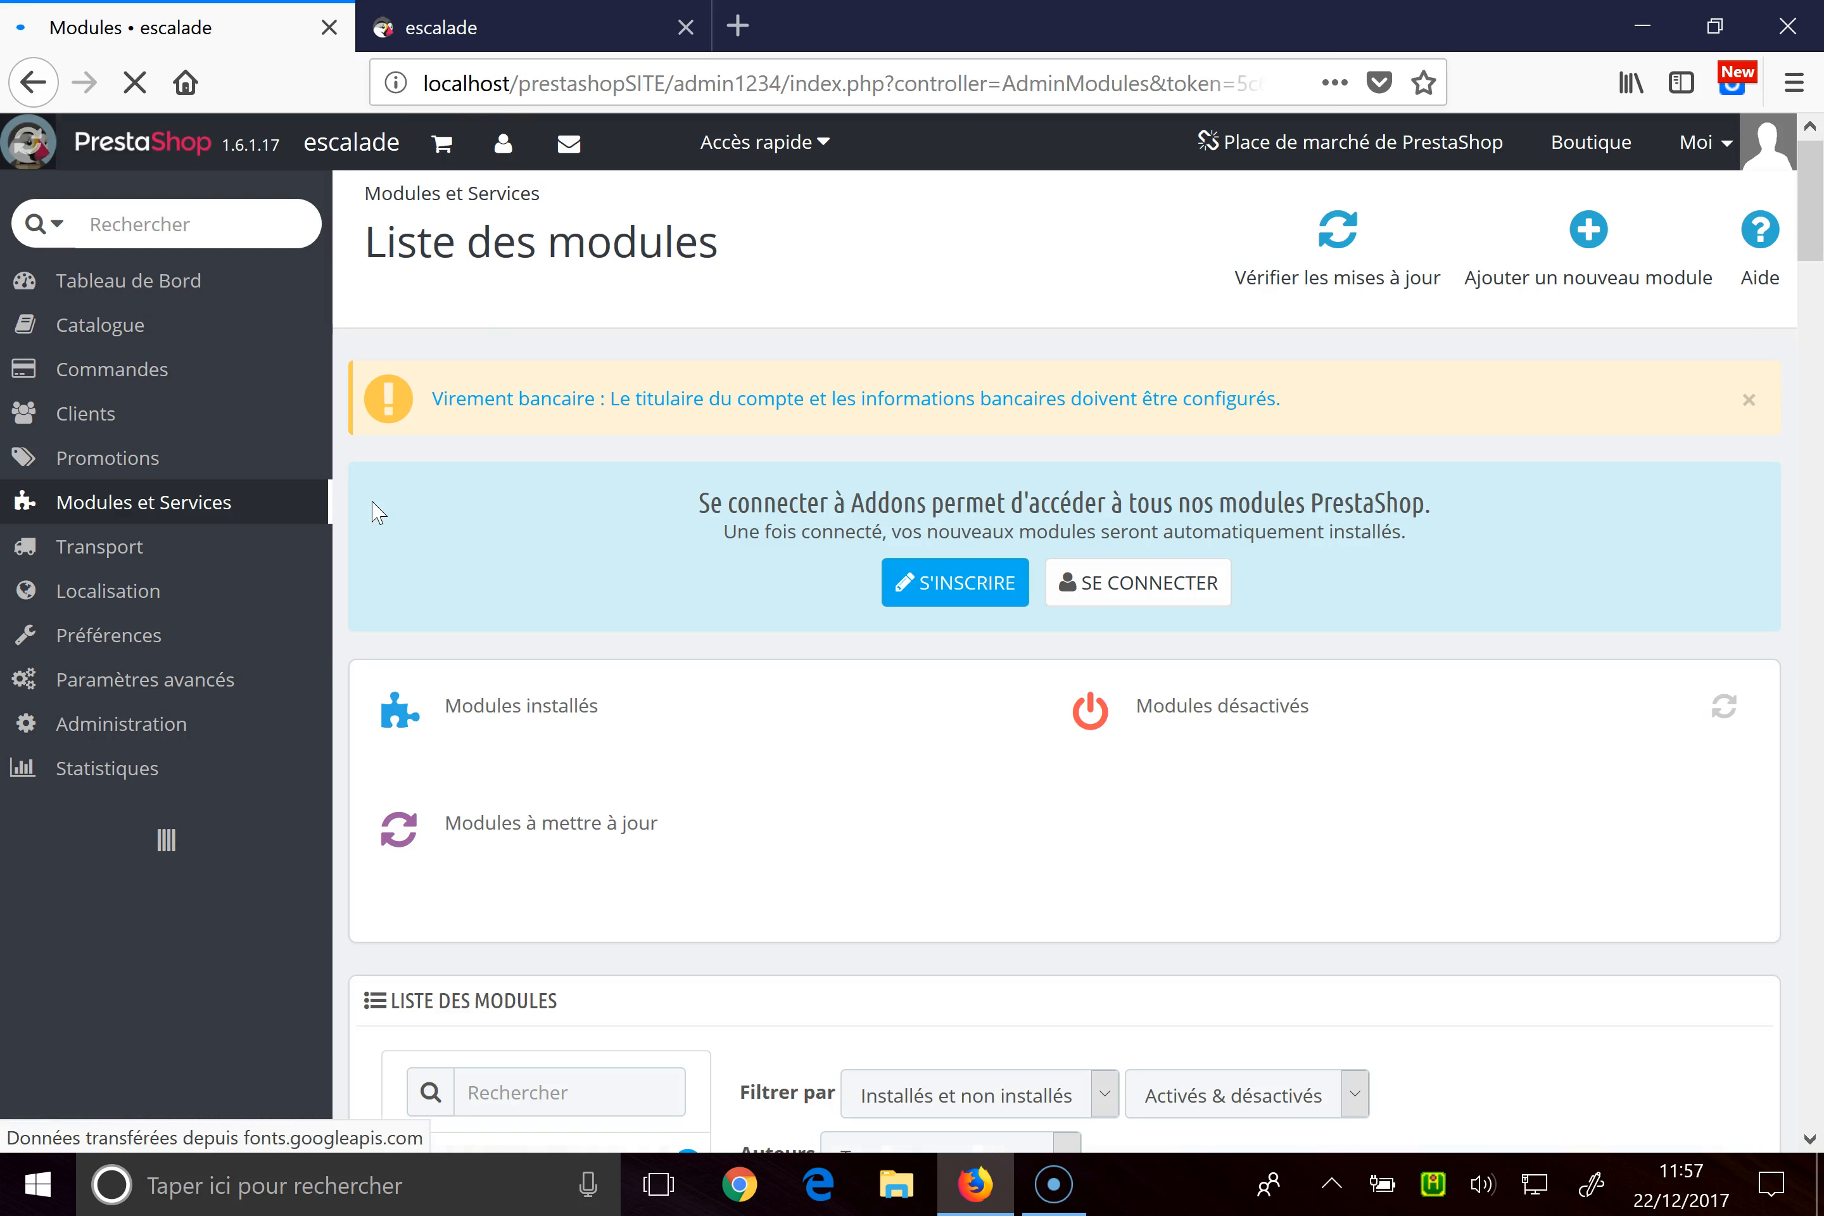
# Step: Search the module list for "diaporama" and open the configuration of the home page image slider module
pyautogui.scroll(-4, 757, 724)
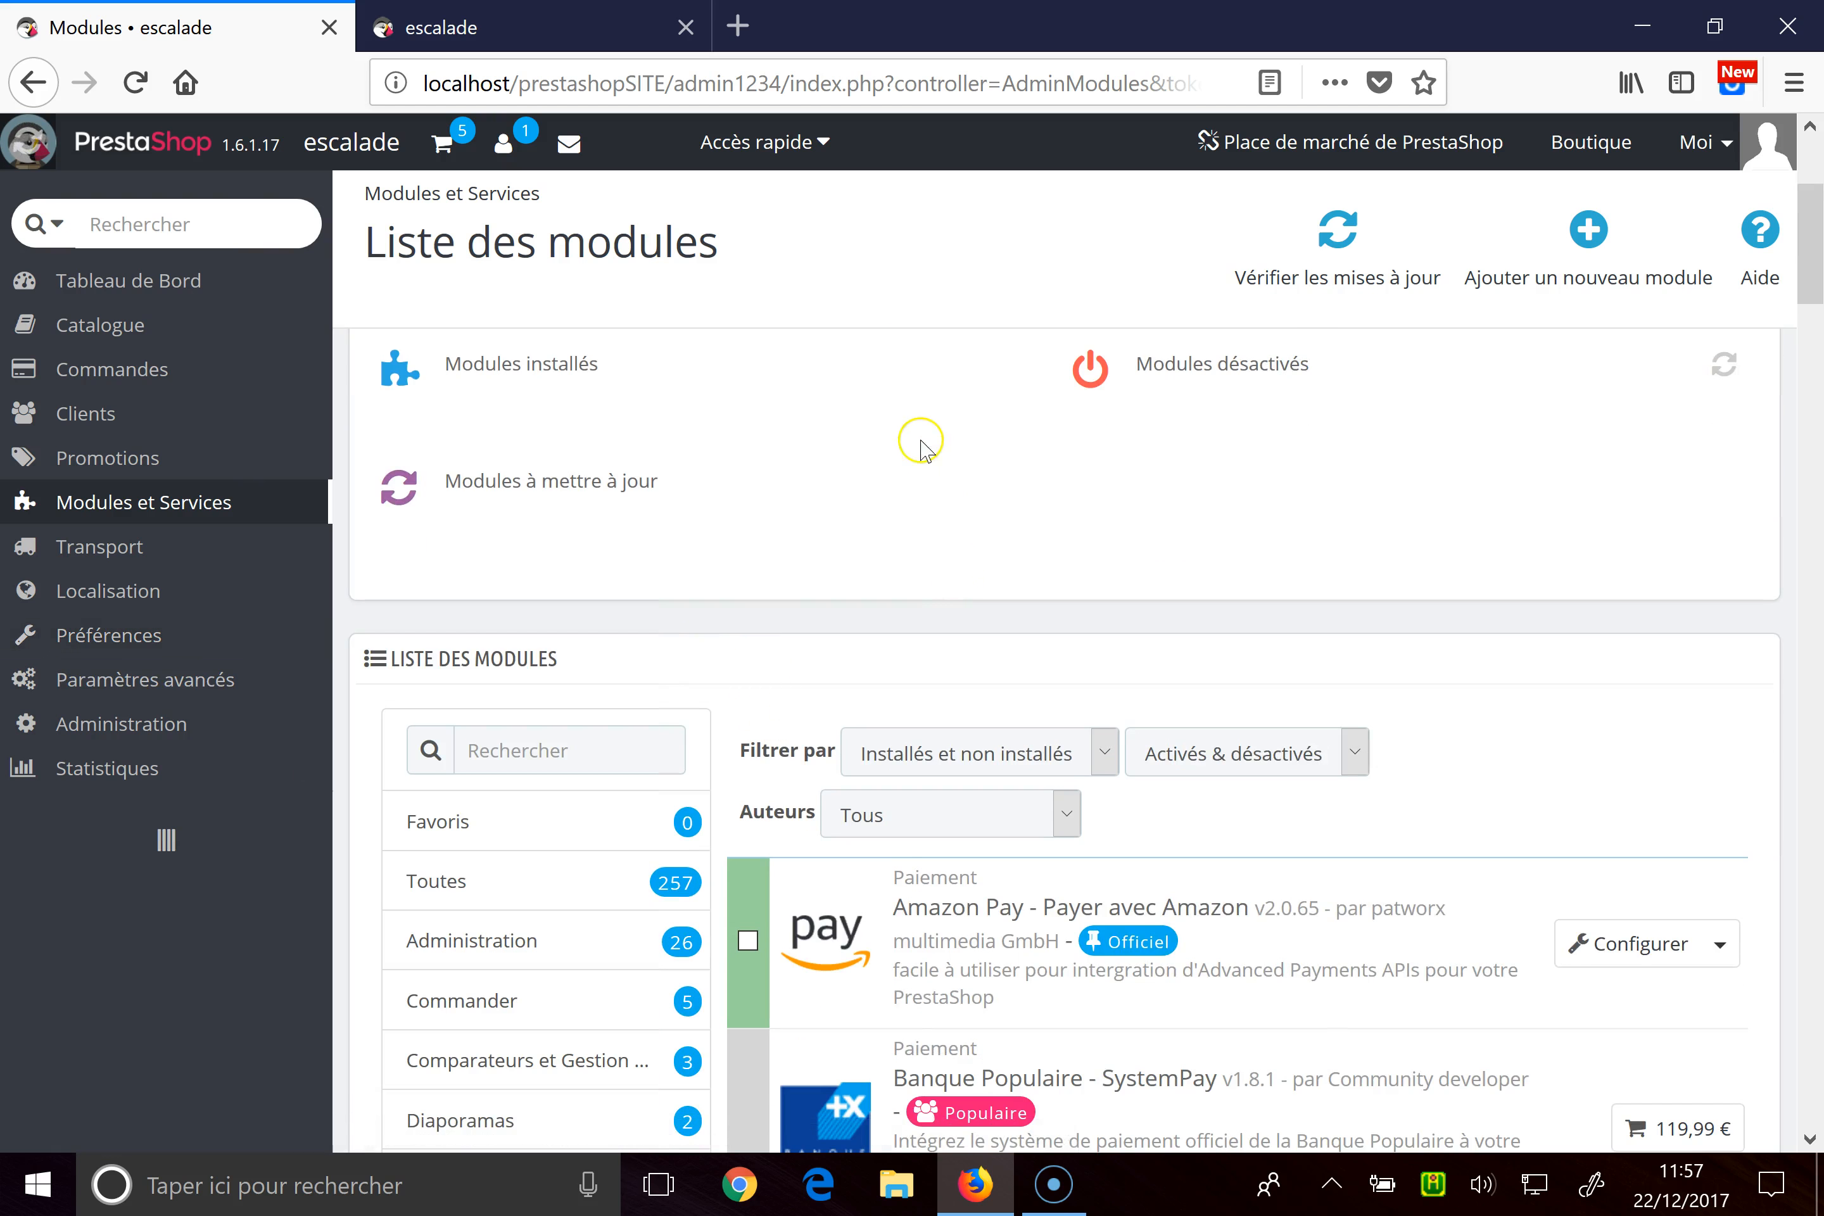
pyautogui.click(578, 749)
pyautogui.write('d')
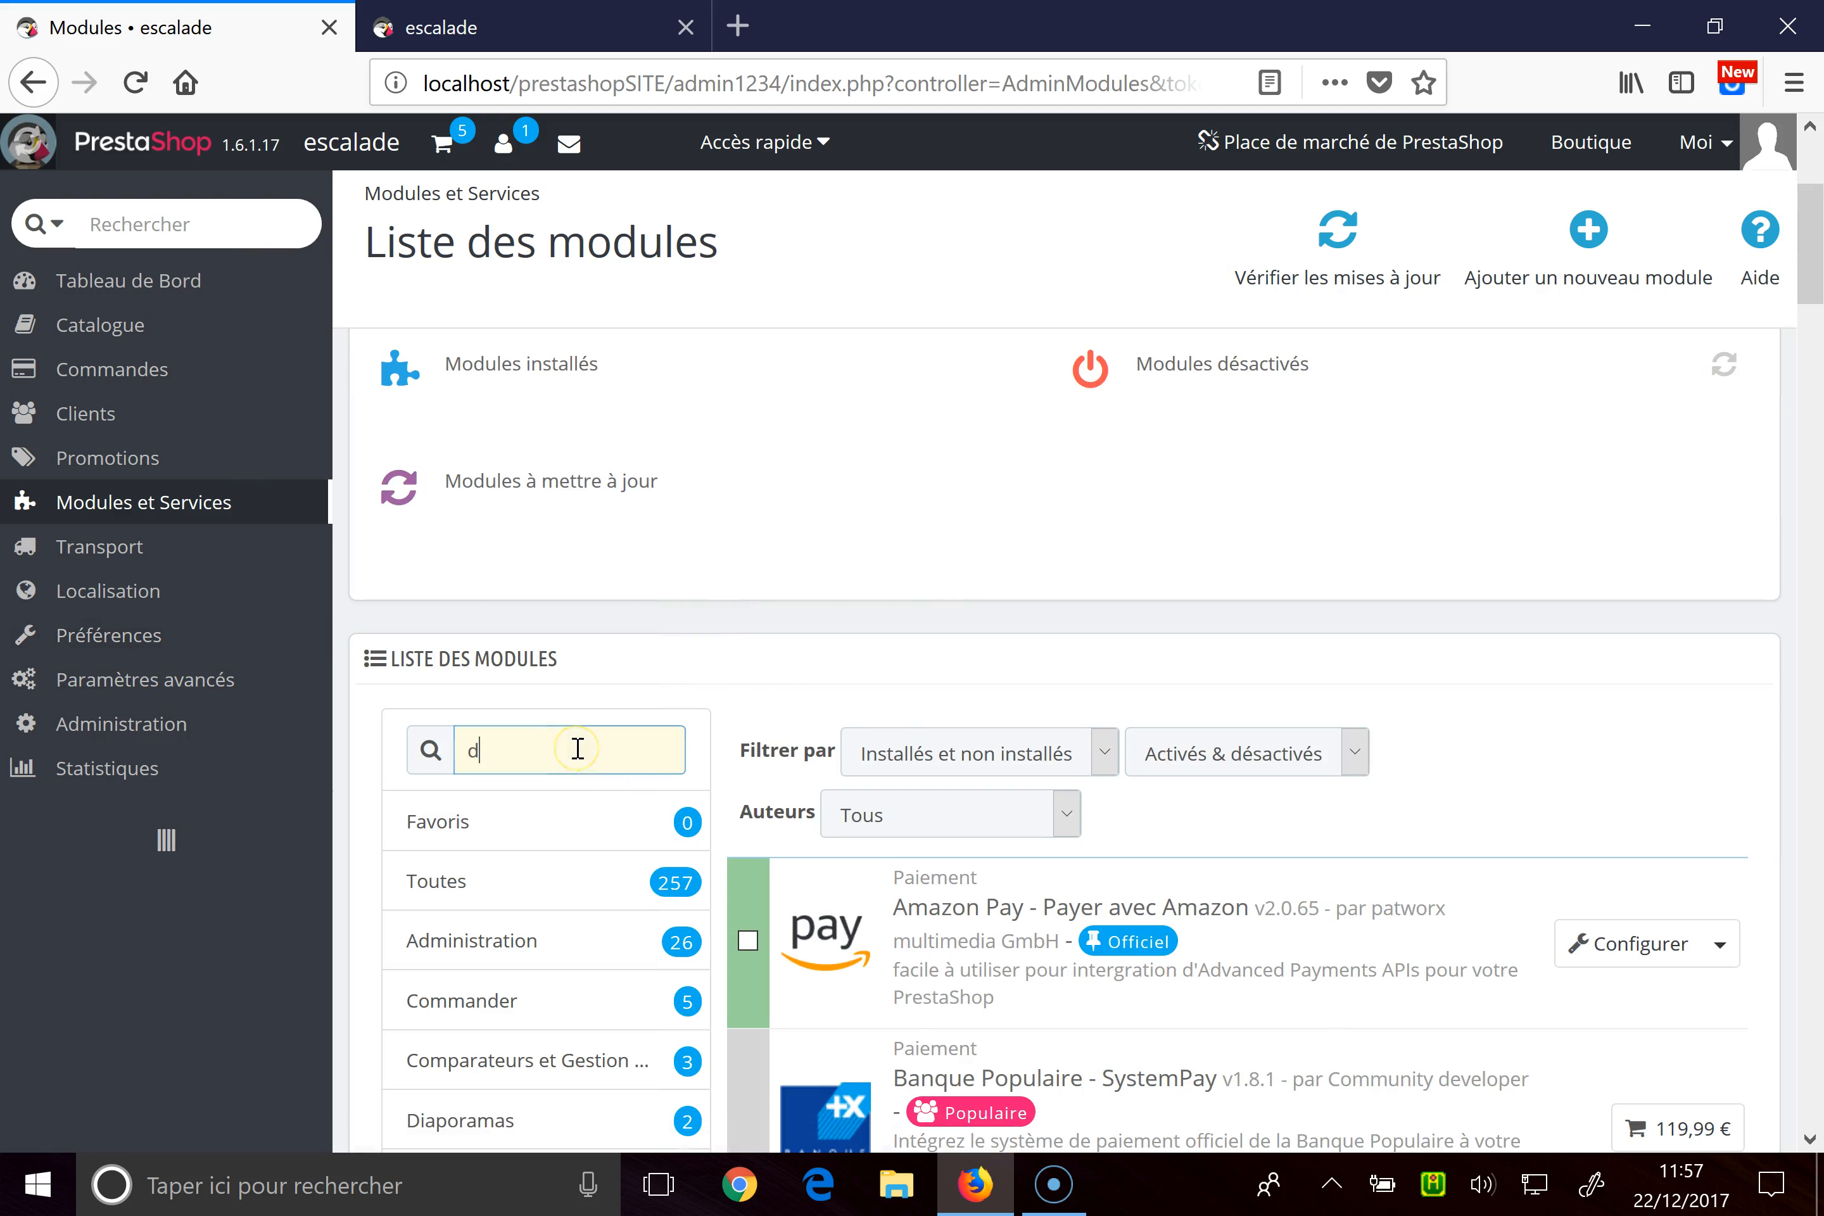
pyautogui.write('iaporama')
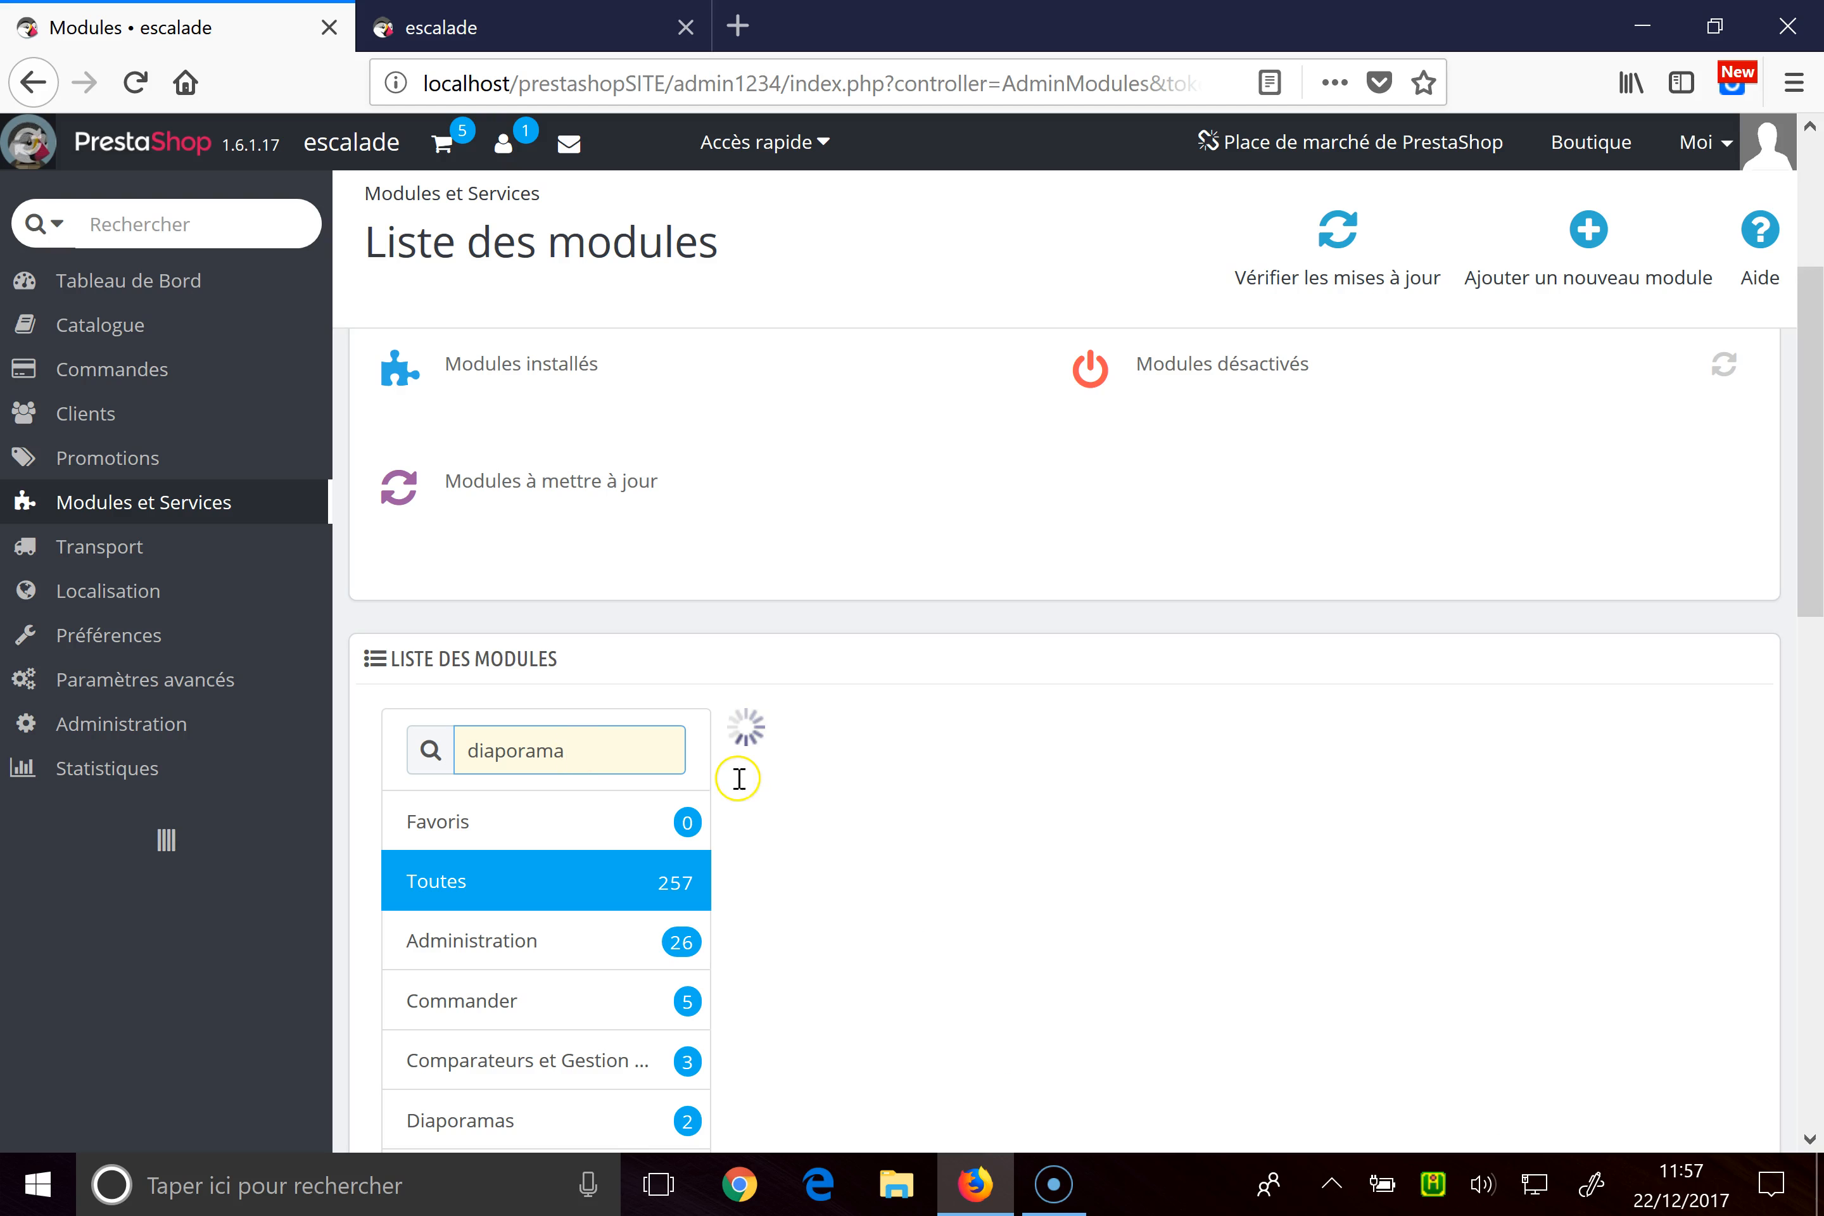
pyautogui.scroll(-4, 994, 934)
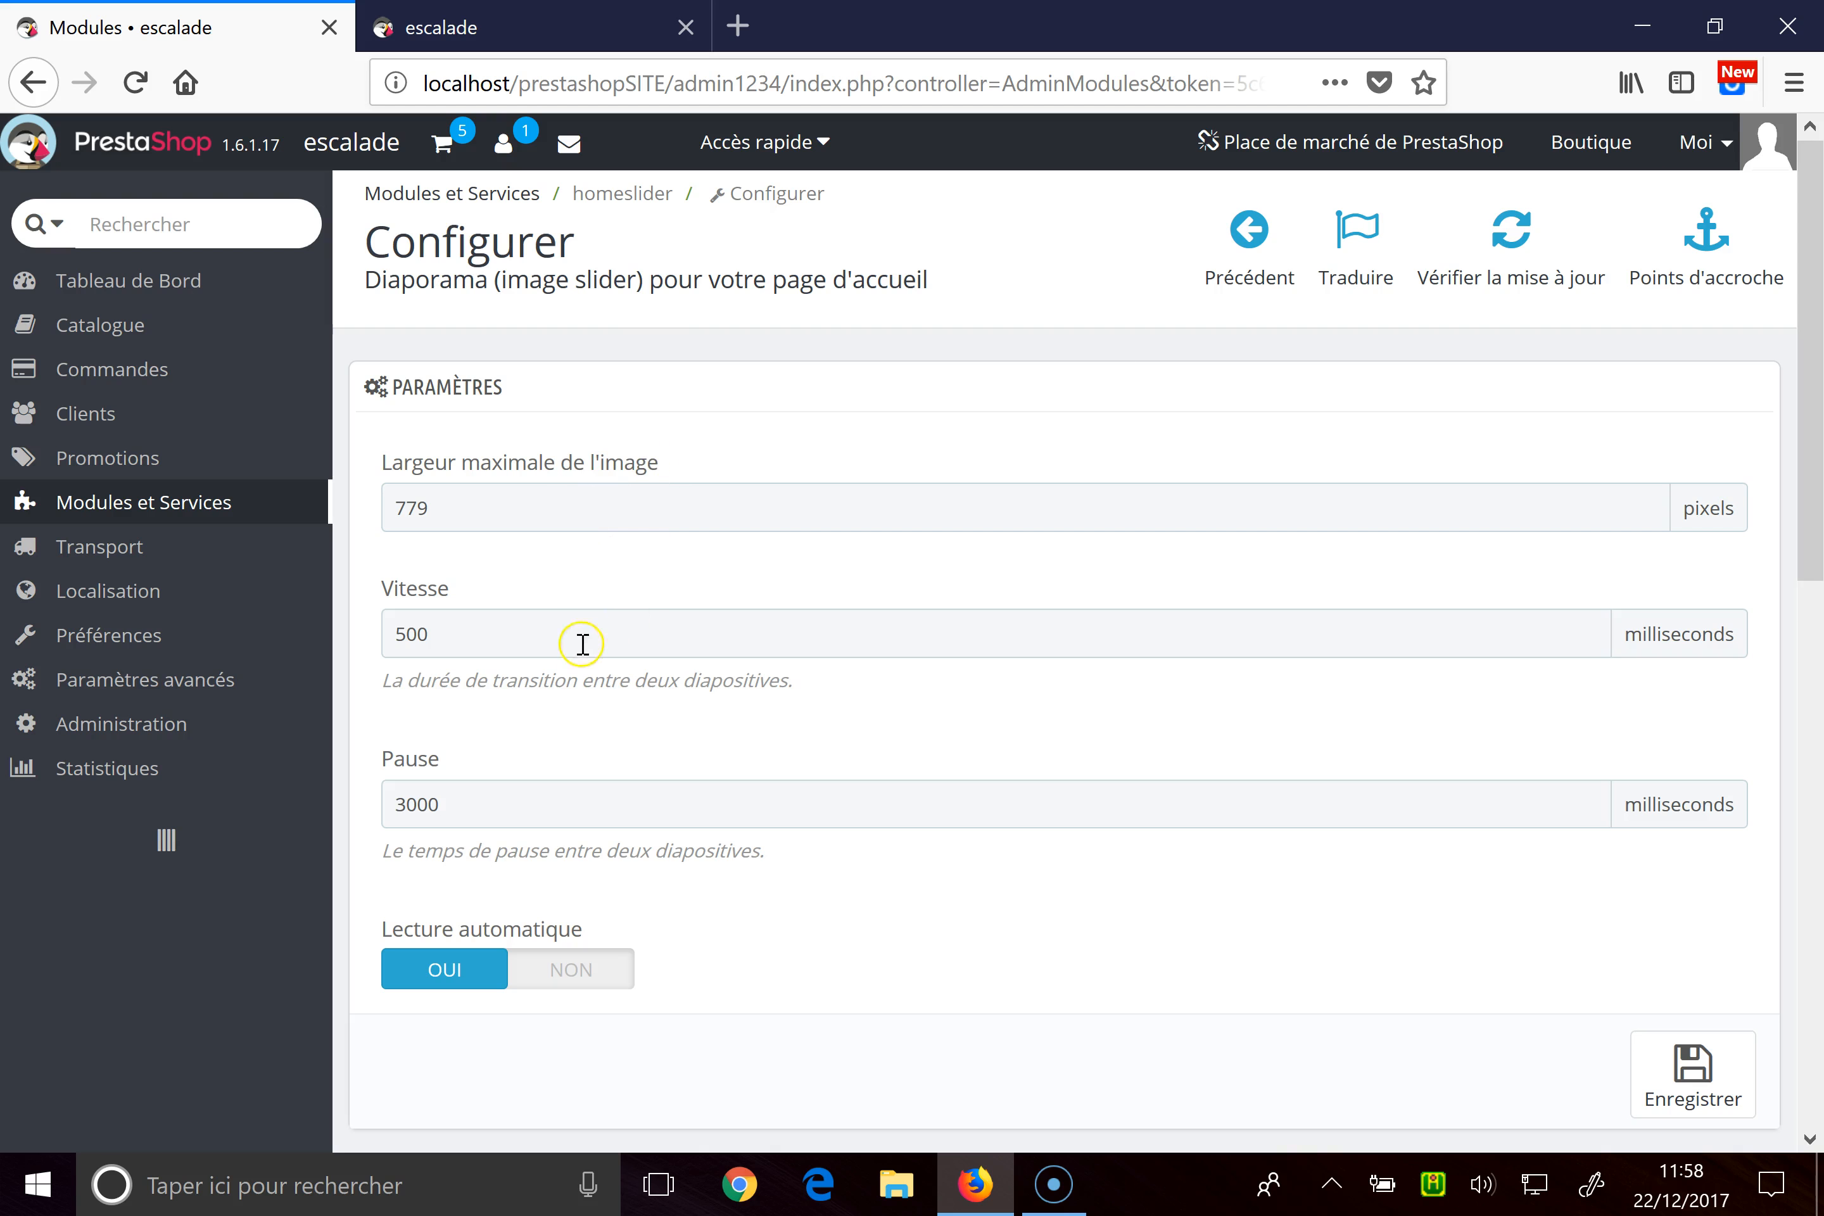
# Step: Open slide #1 - Sample 1 of the home page slider for editing
pyautogui.scroll(-15, 696, 653)
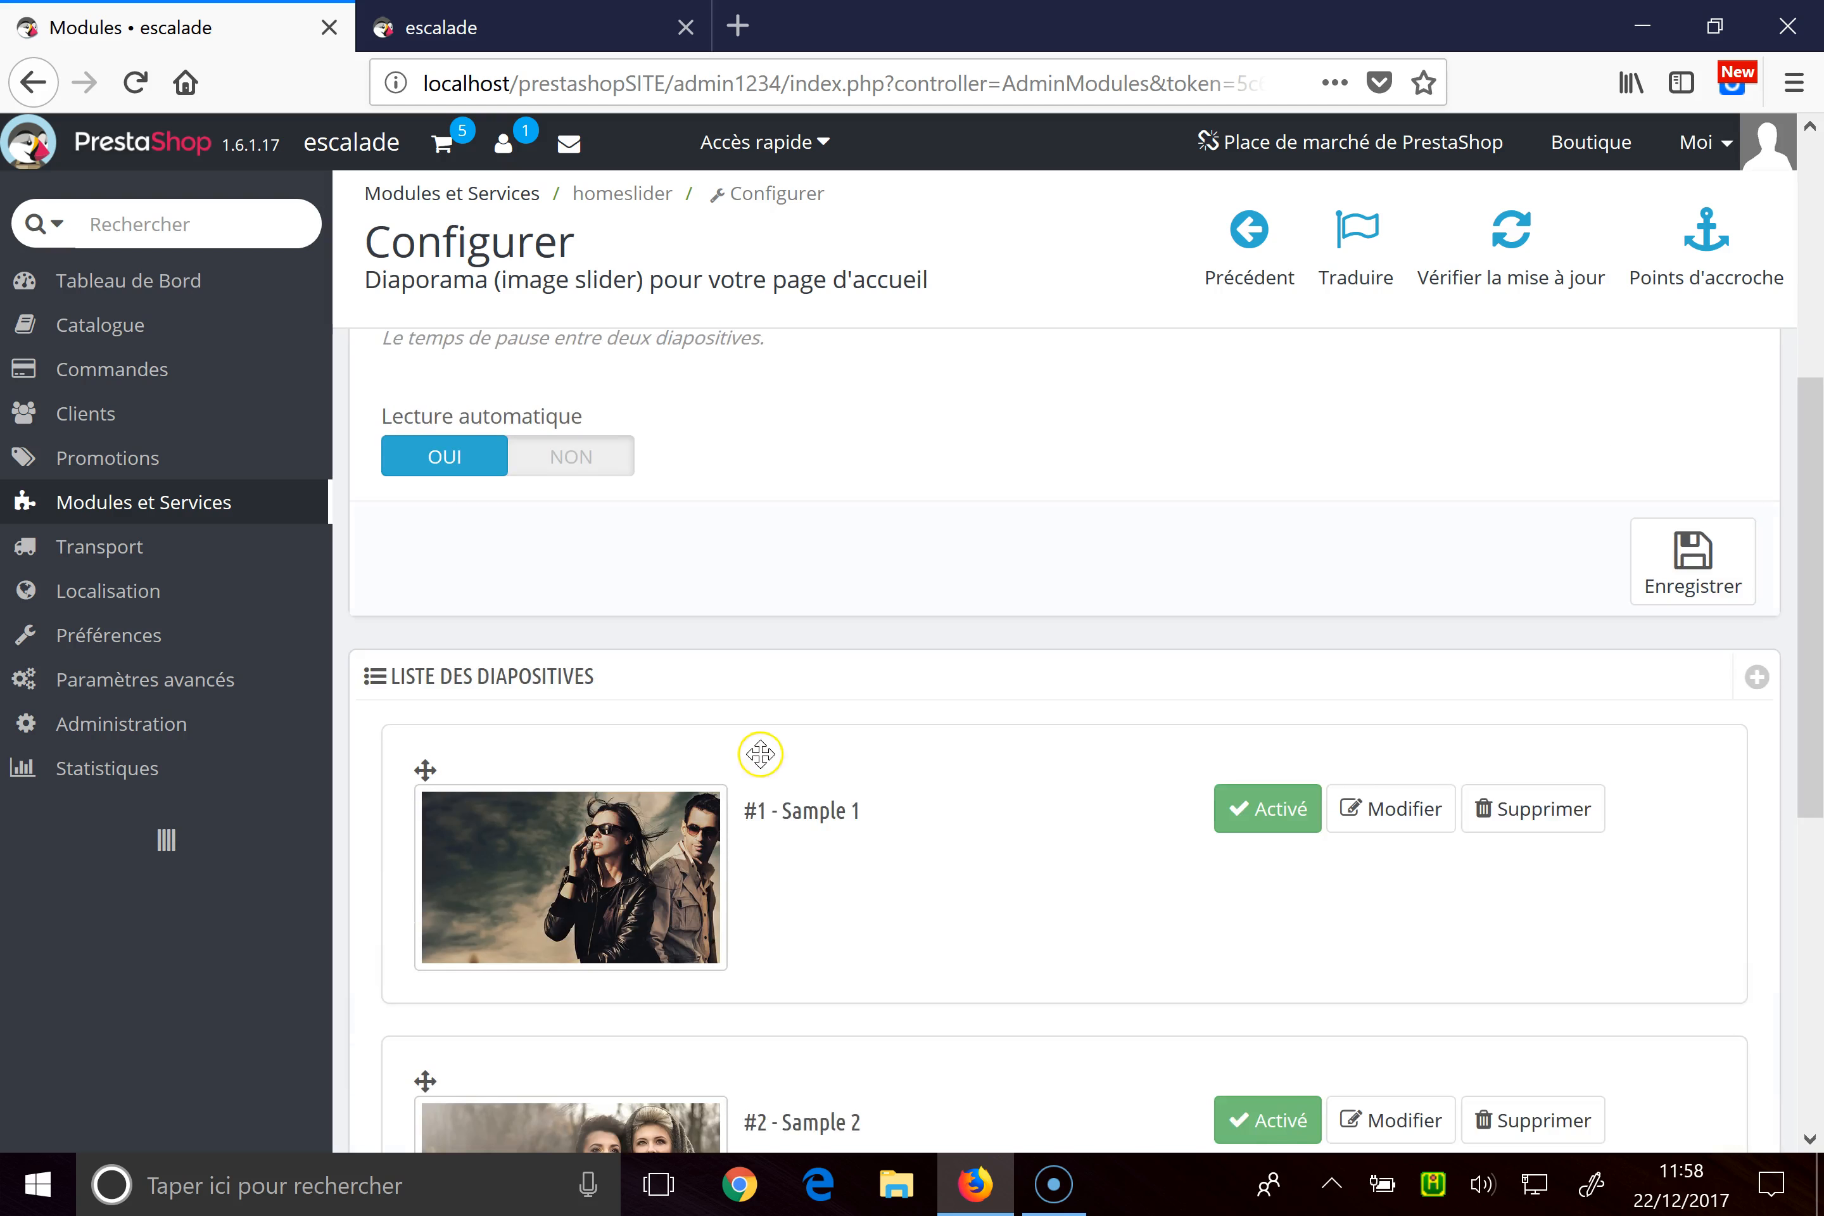
pyautogui.scroll(2, 888, 716)
pyautogui.scroll(4, 1135, 648)
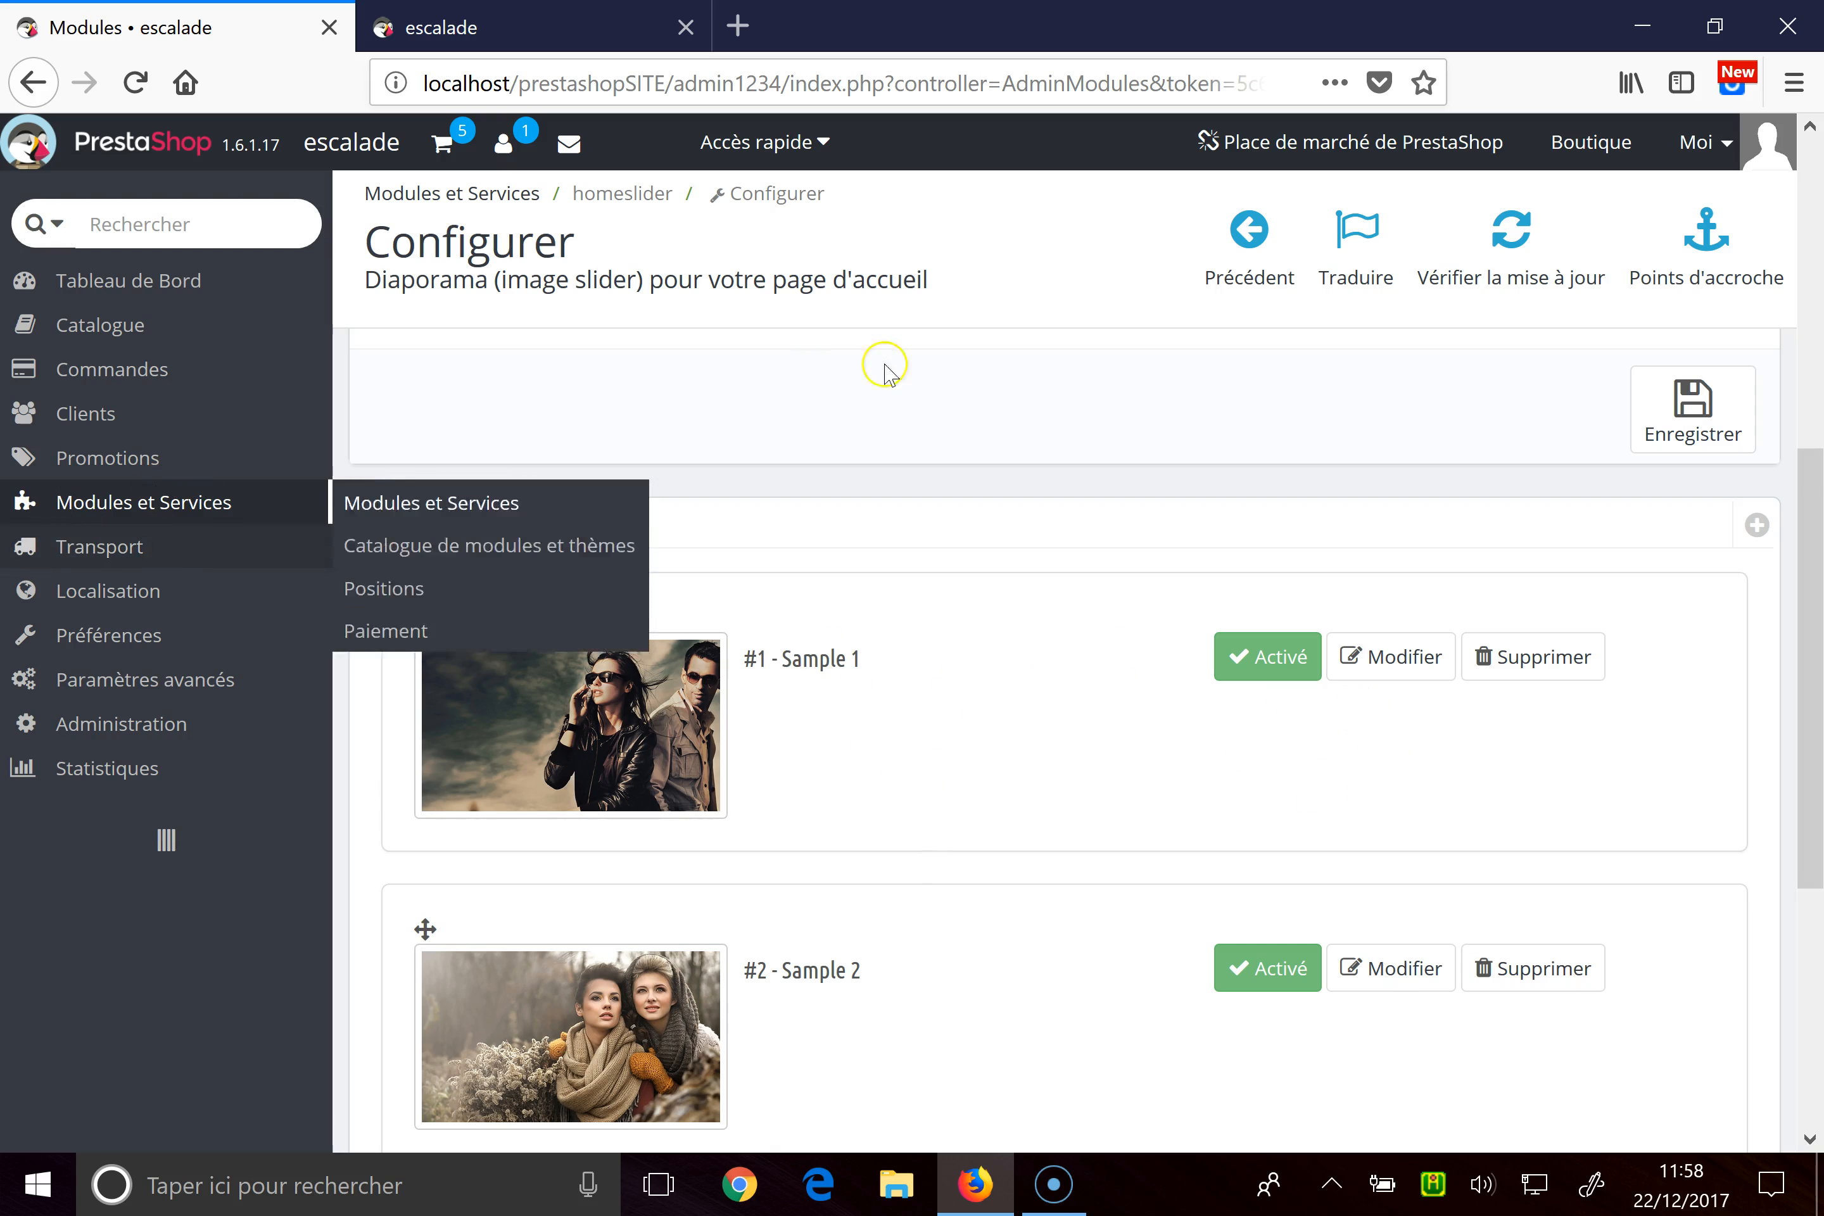
pyautogui.click(1370, 668)
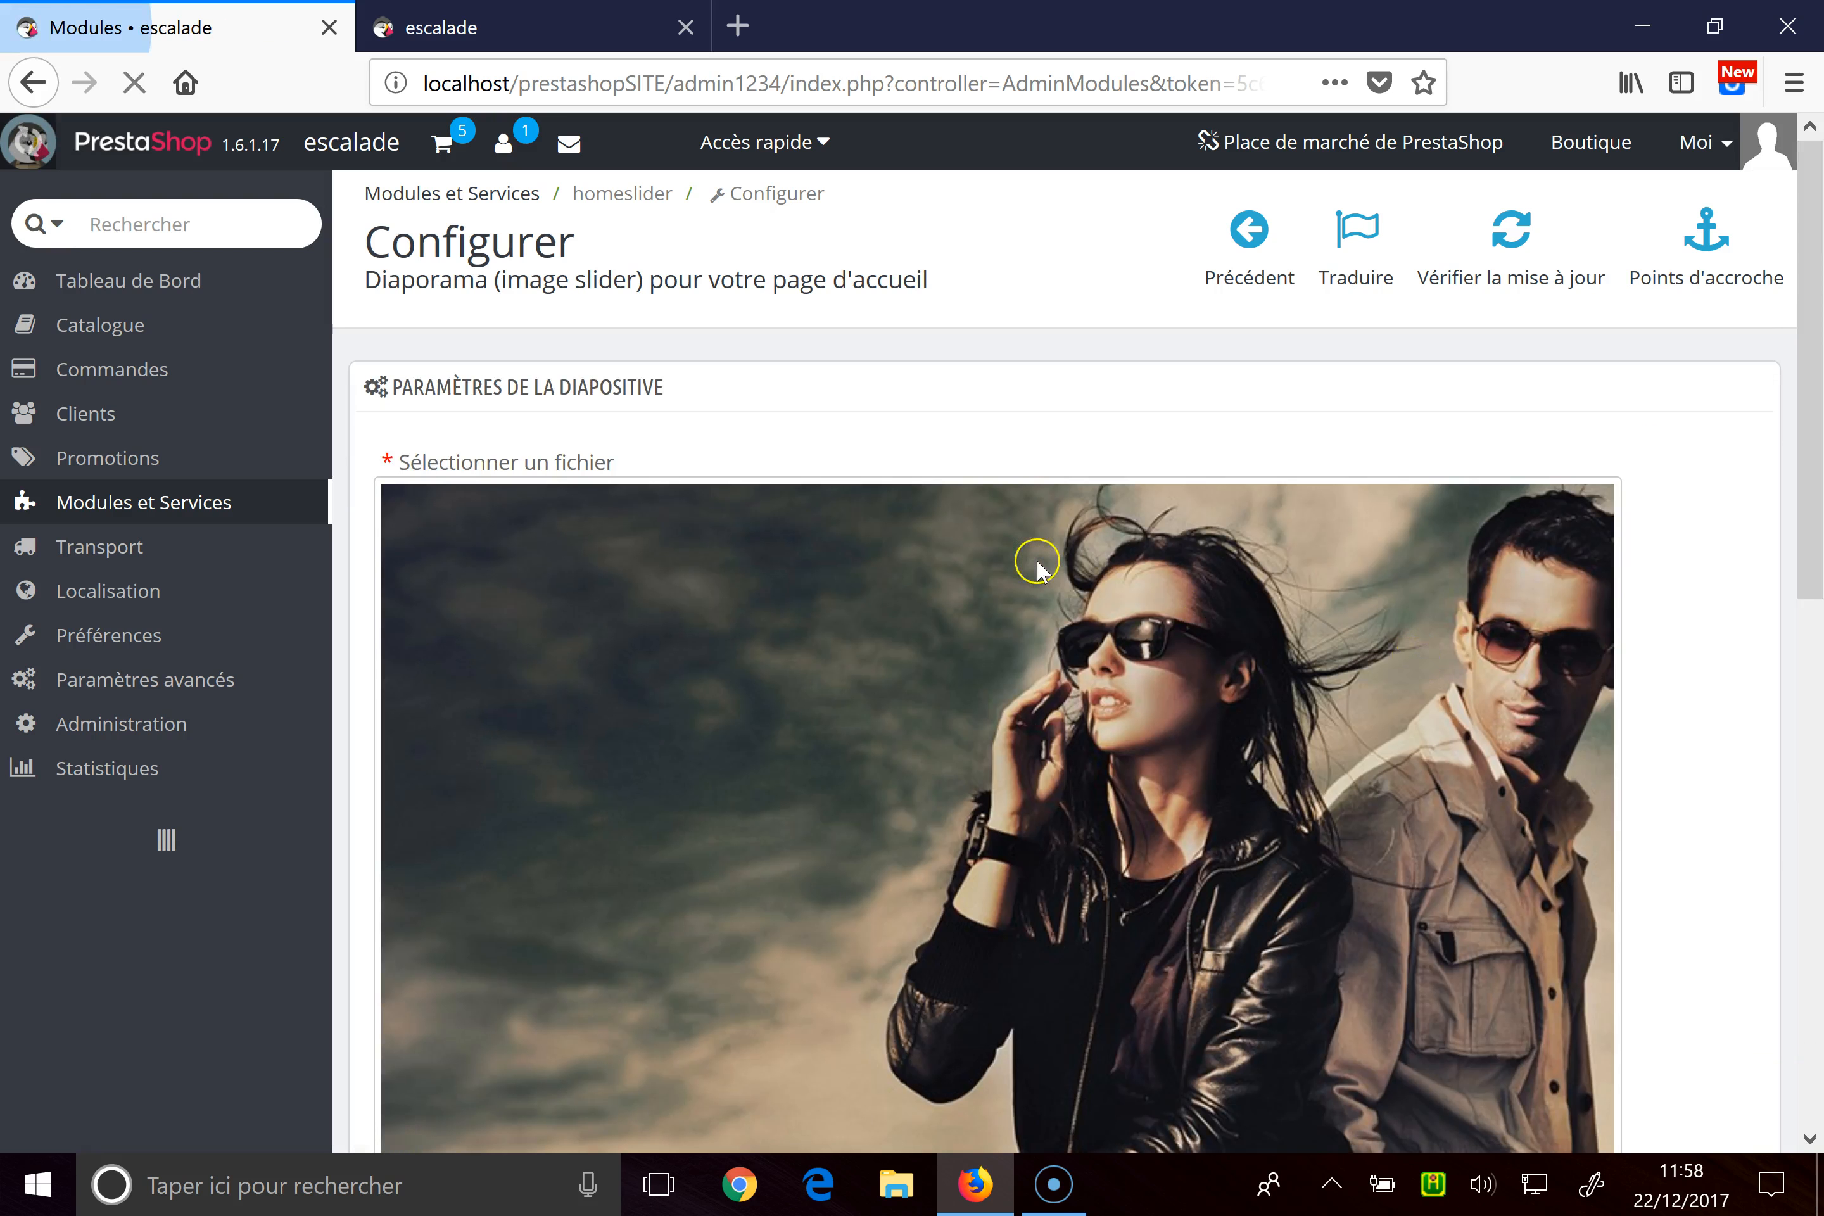
# Step: Replace the Sample 1 slide's image with 1escaladecarrousselOK.jpg from the MagistereBTSNDRC folder on drive D: and save the slide
pyautogui.scroll(-5, 1099, 609)
pyautogui.scroll(-5, 754, 753)
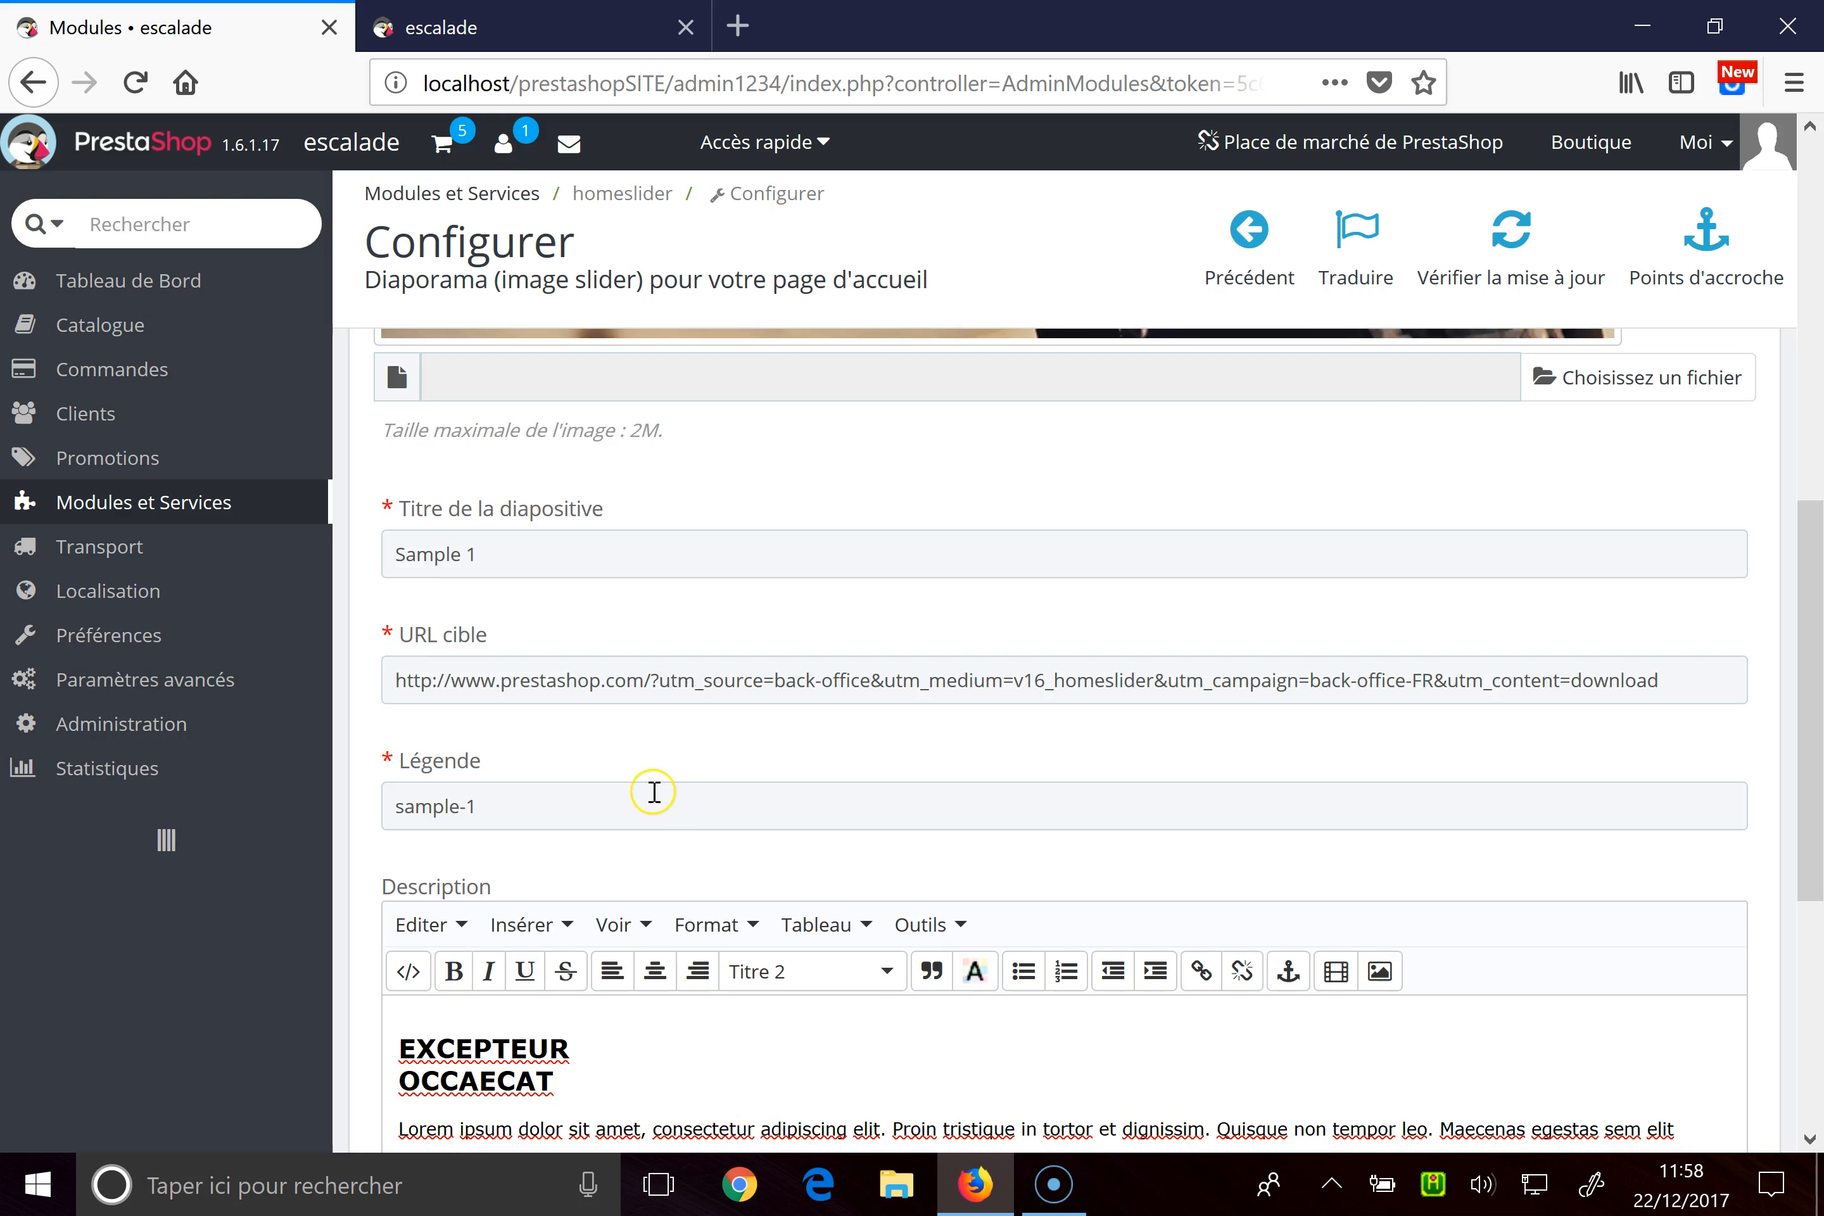
pyautogui.scroll(-5, 717, 814)
pyautogui.scroll(10, 782, 815)
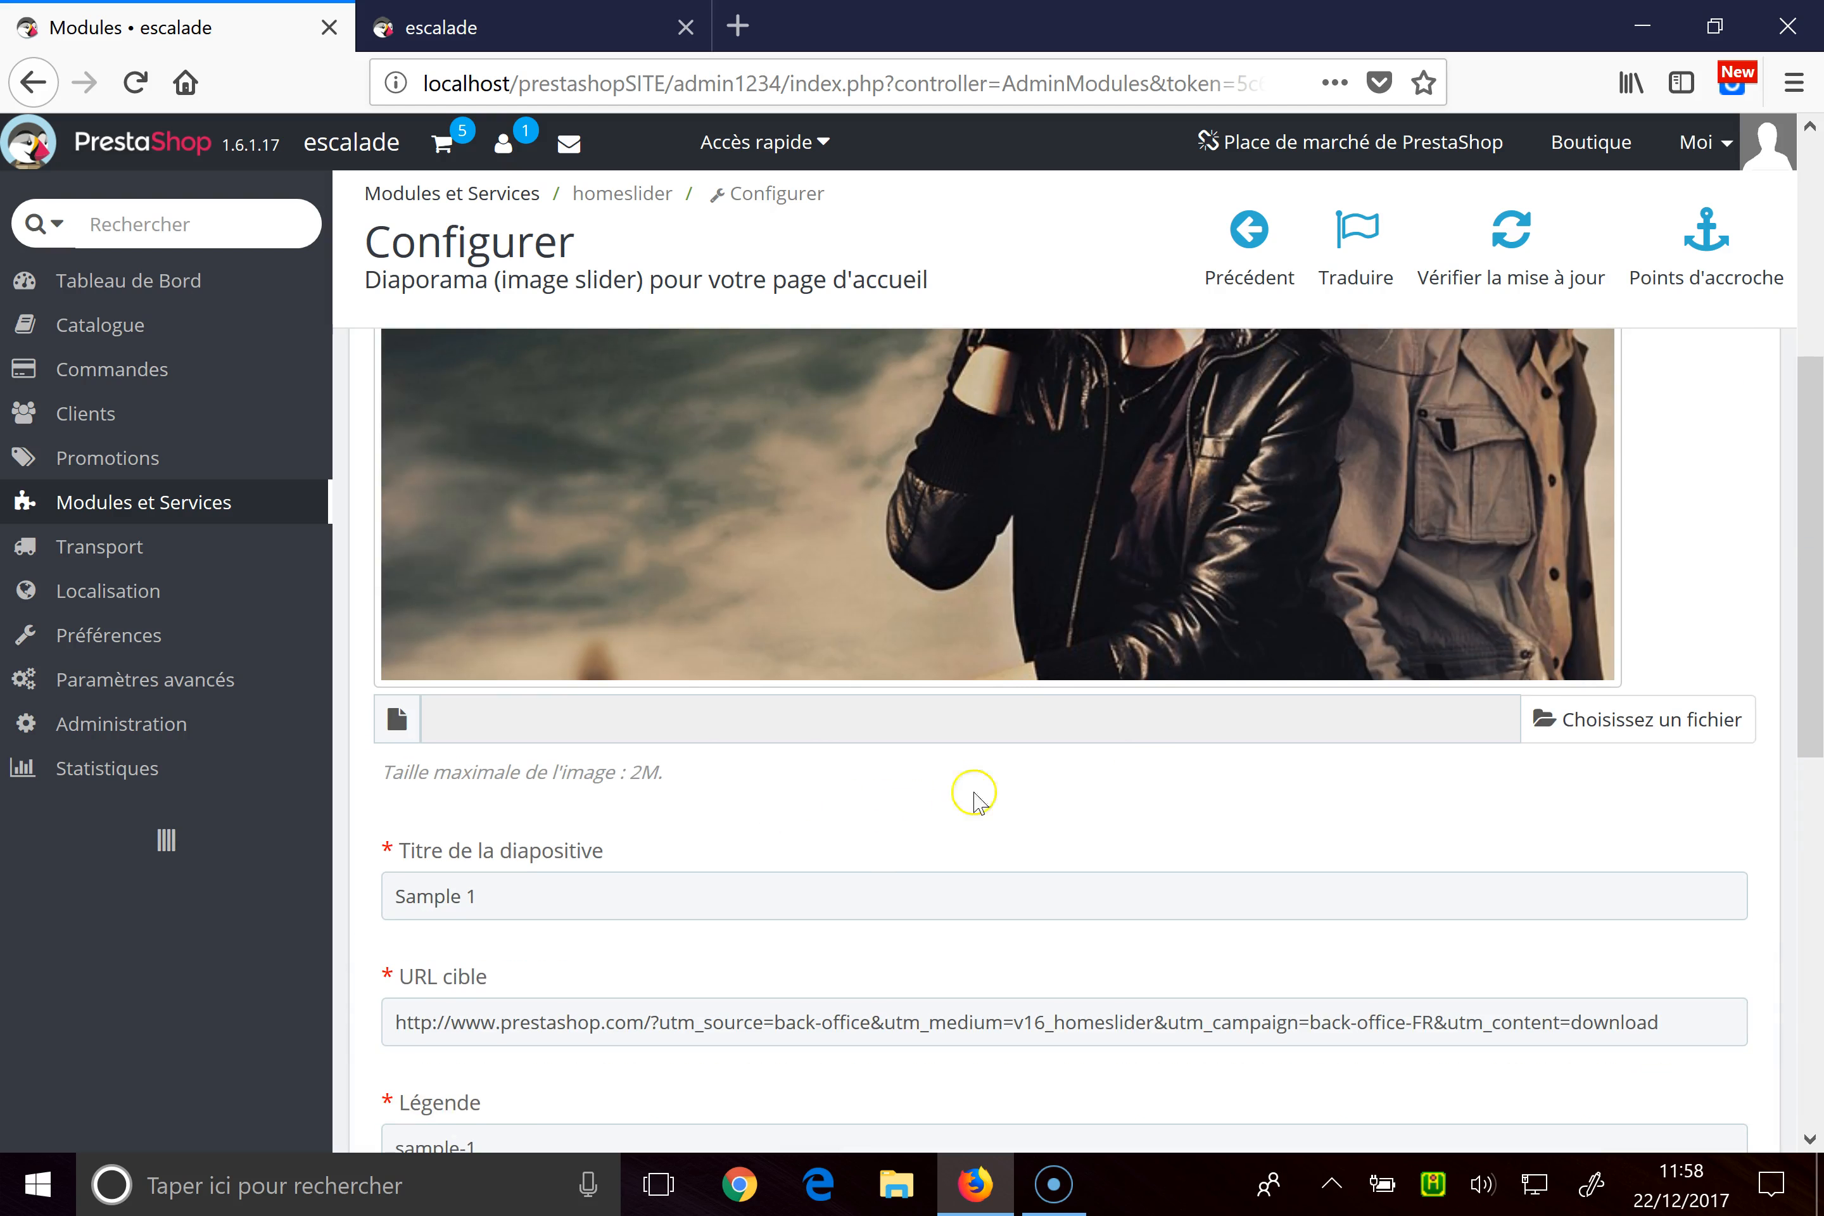
pyautogui.click(1644, 716)
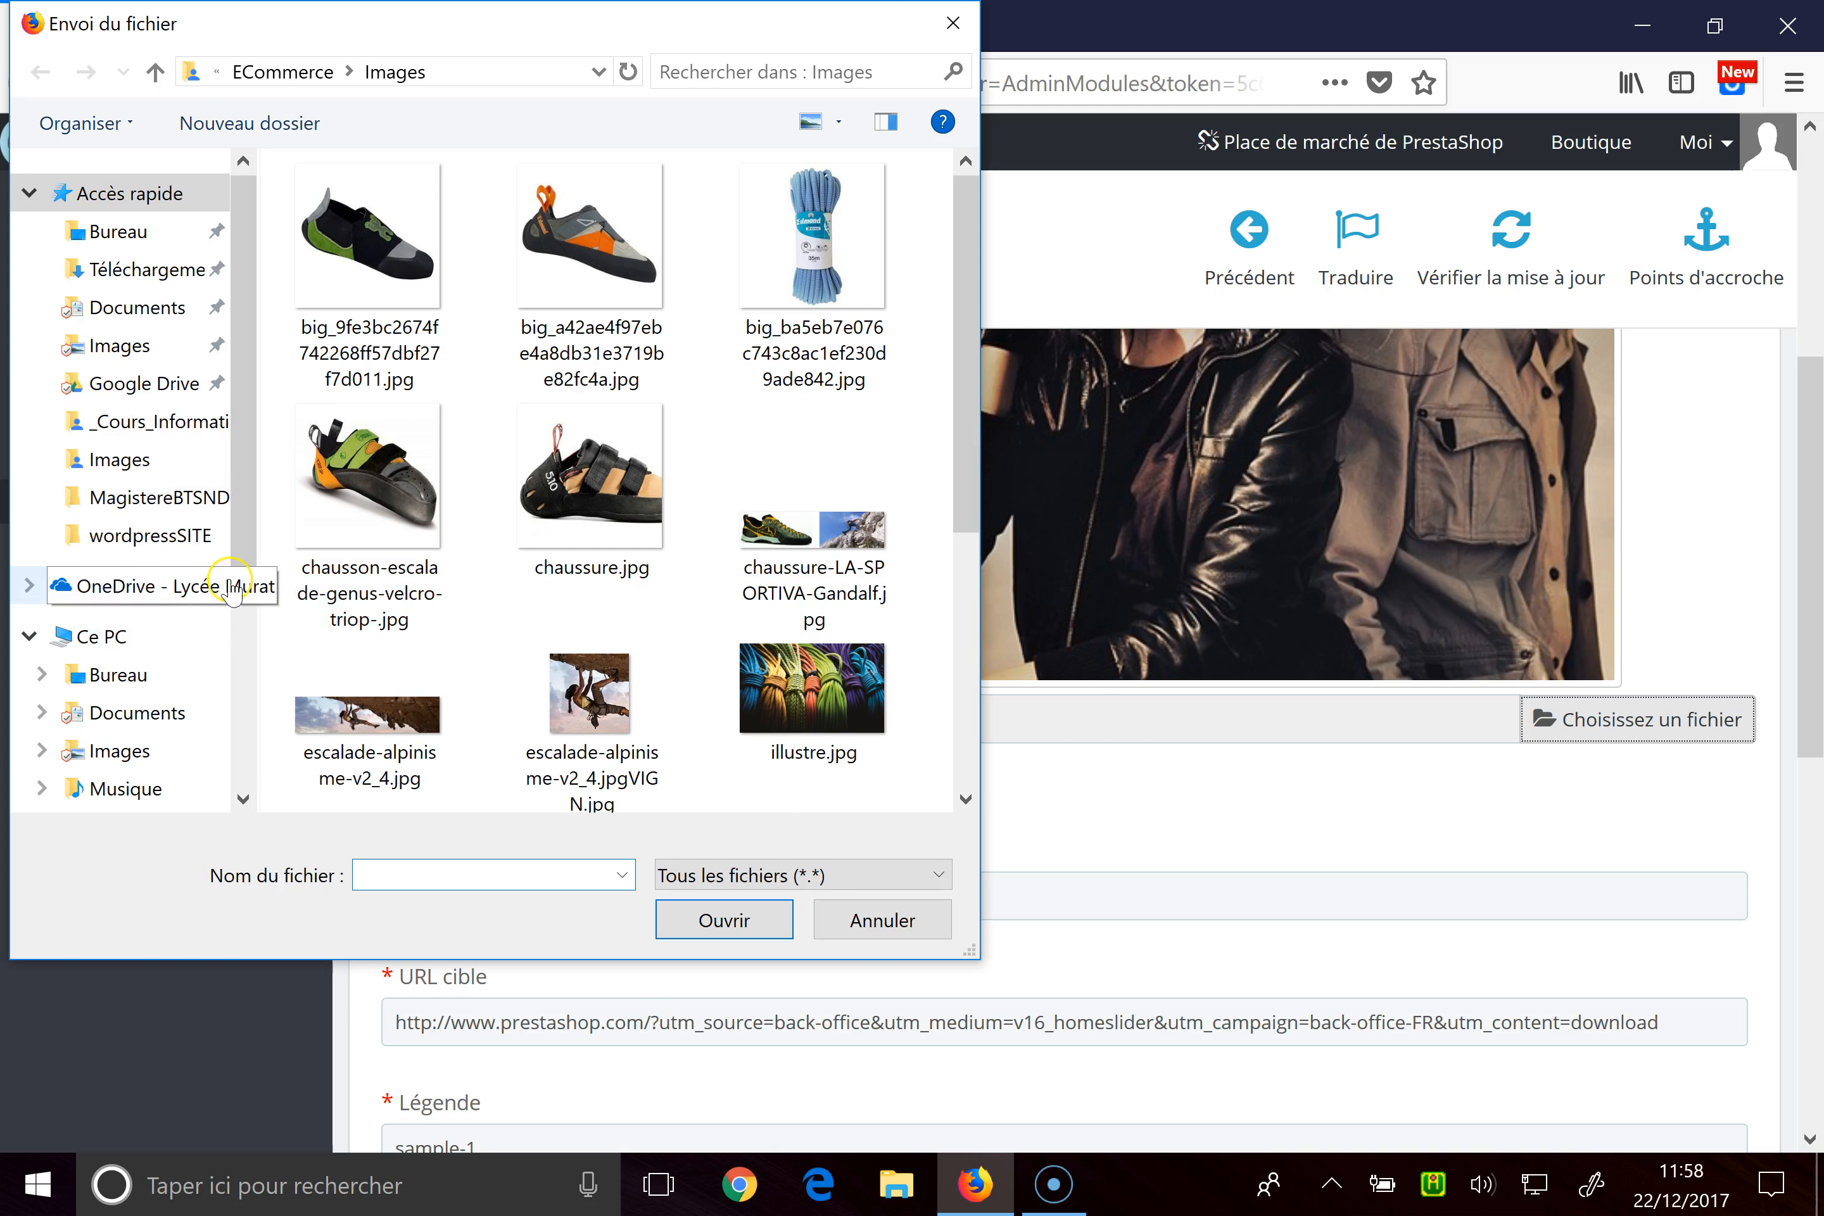
pyautogui.moveTo(253, 529); pyautogui.dragTo(260, 640)
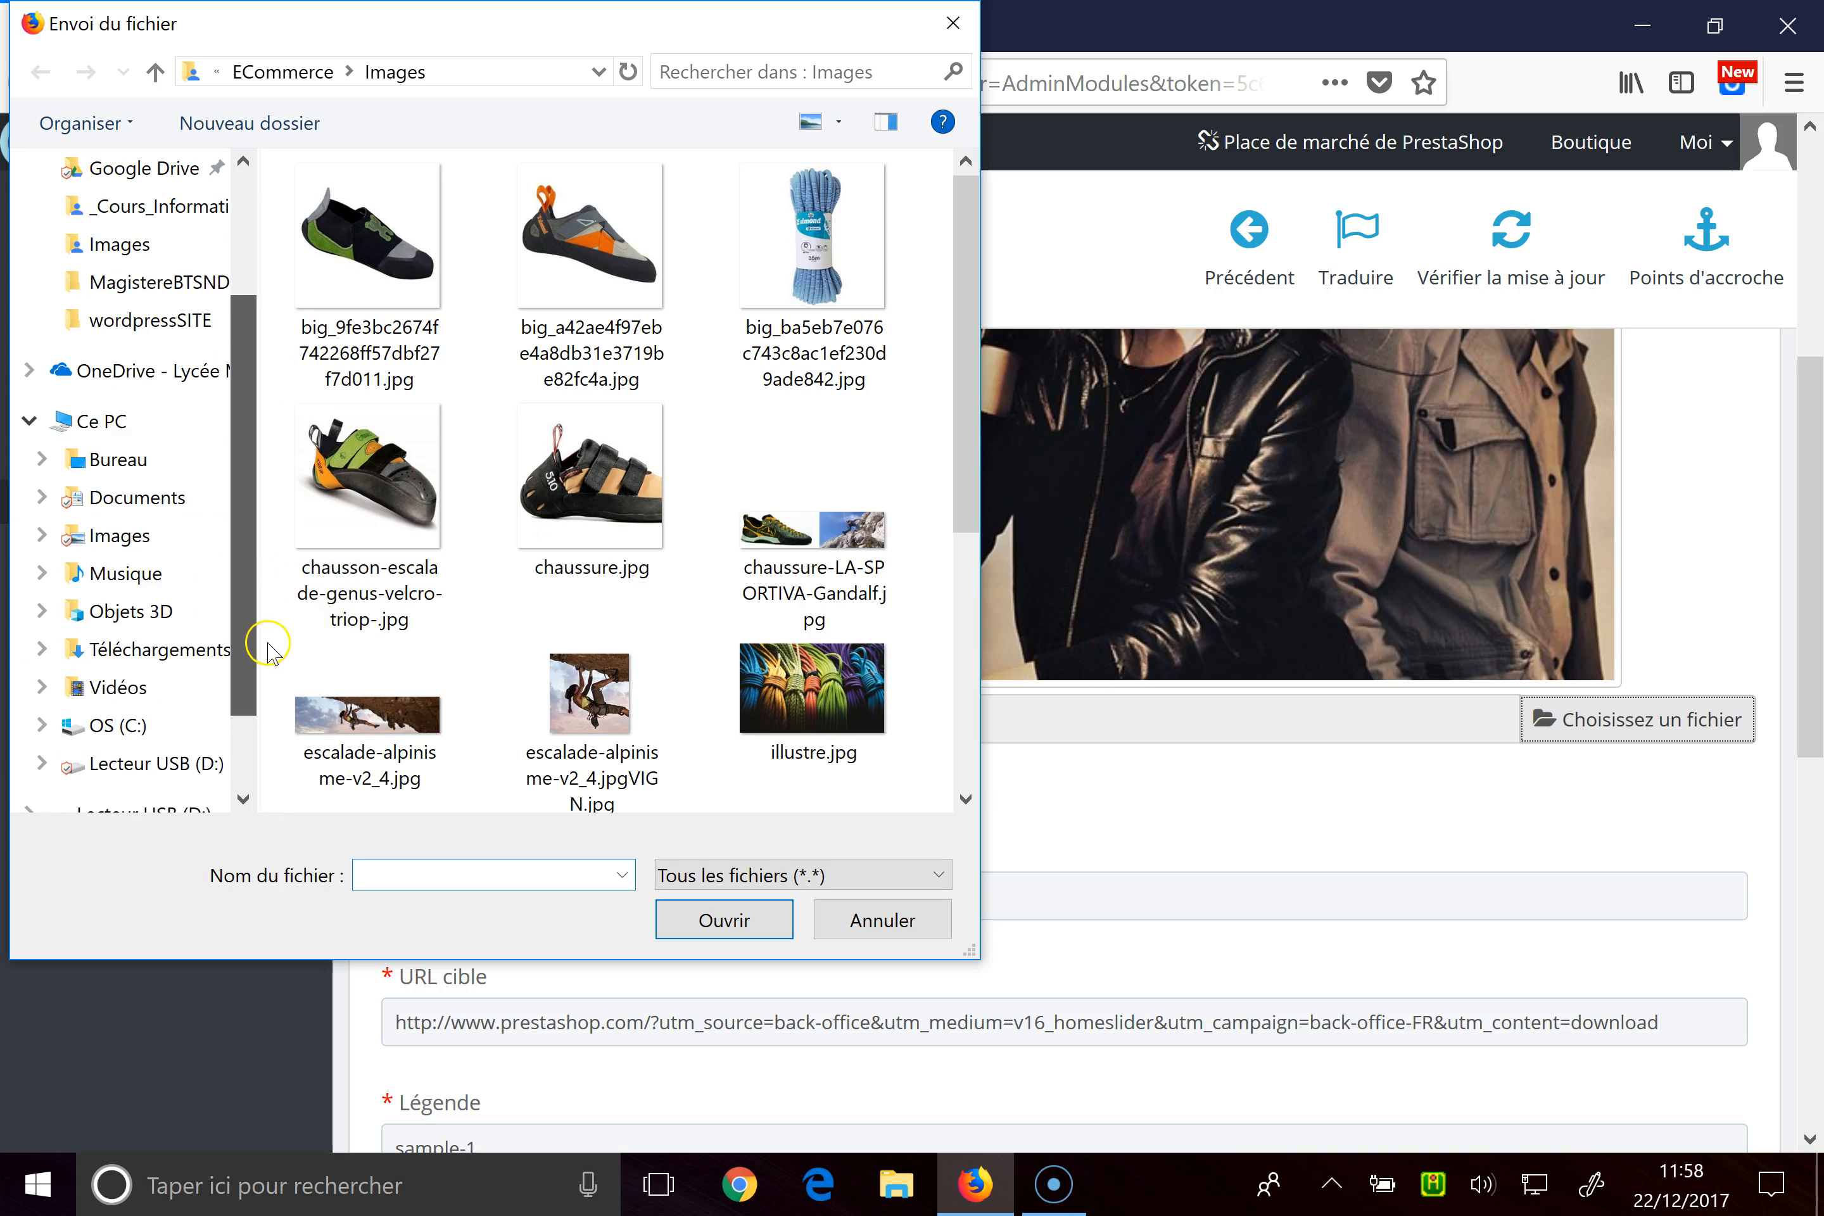
pyautogui.click(171, 776)
pyautogui.click(463, 320)
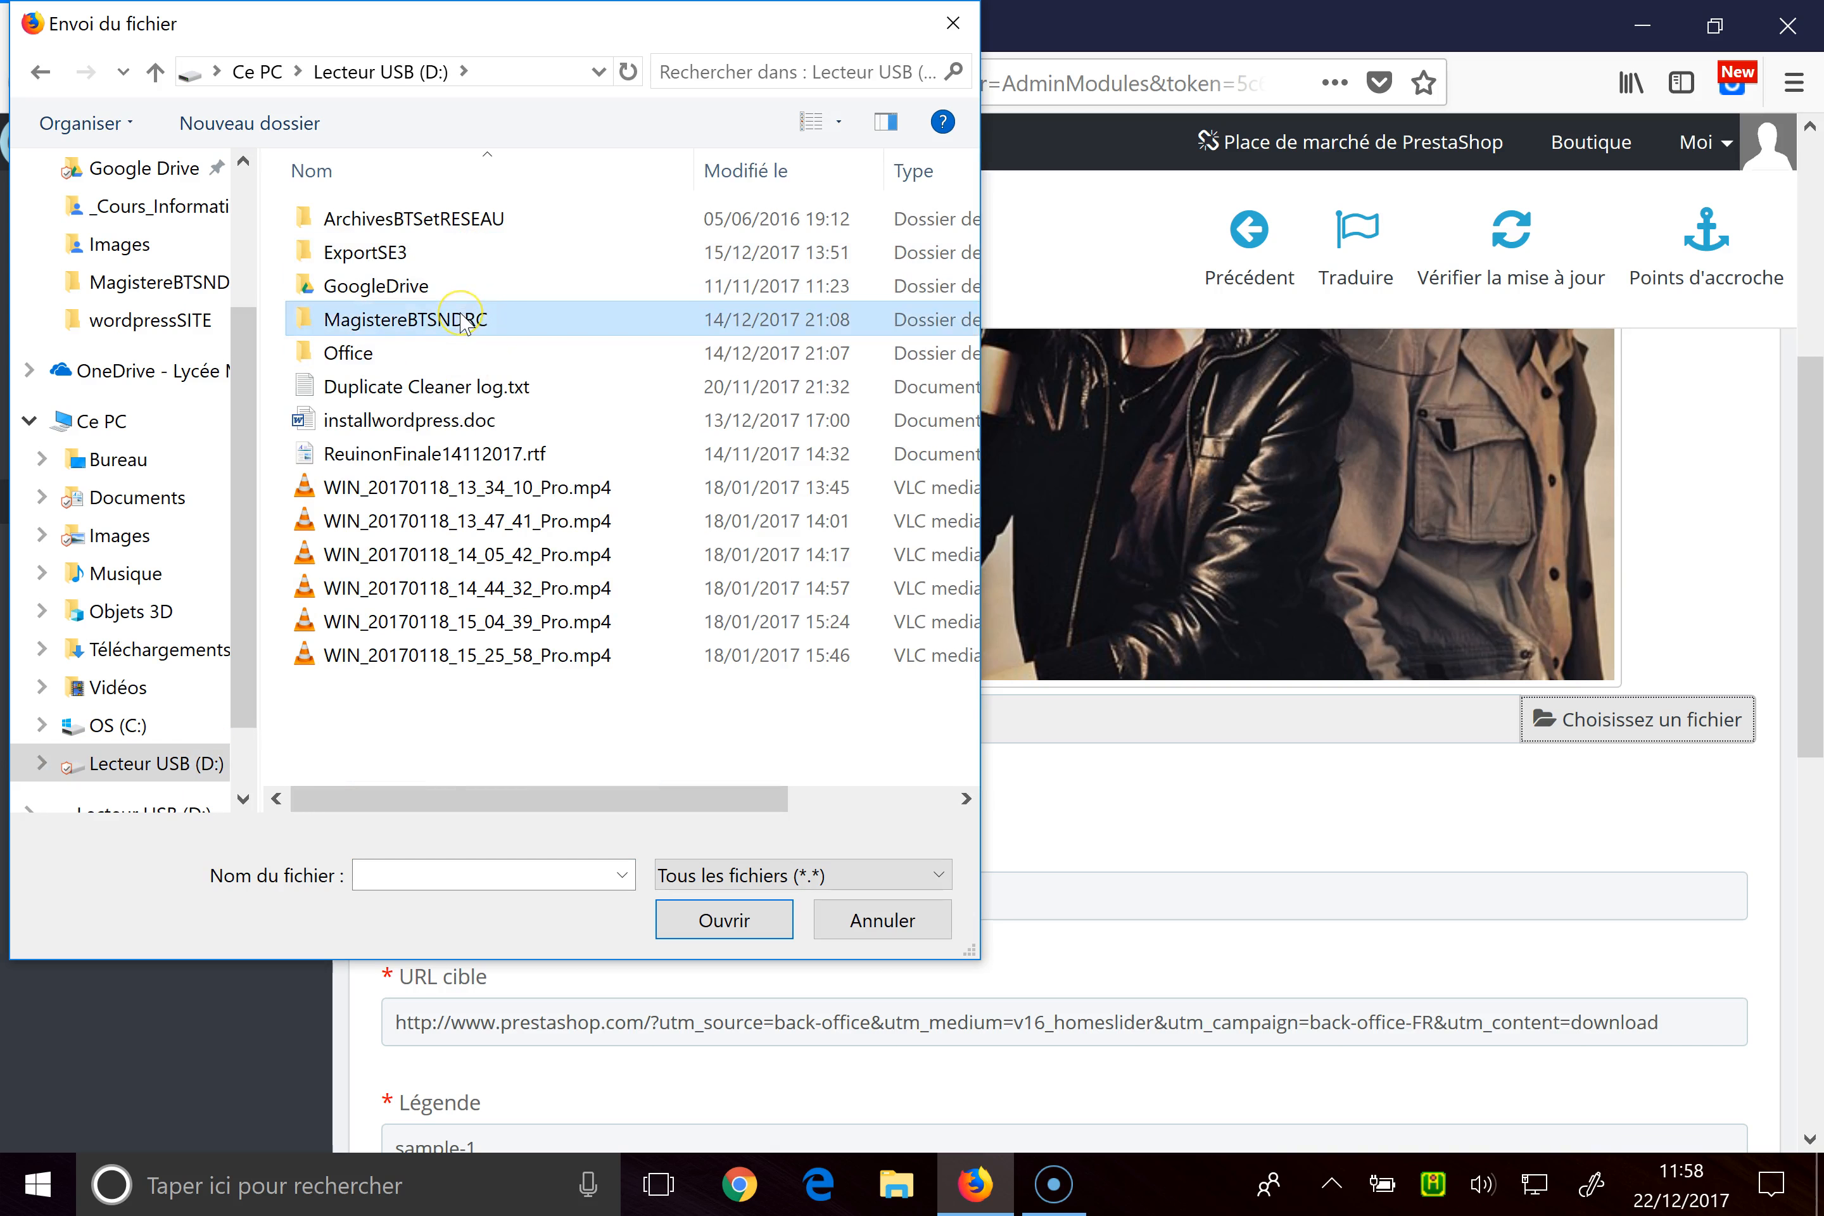
pyautogui.doubleClick(463, 320)
pyautogui.doubleClick(436, 253)
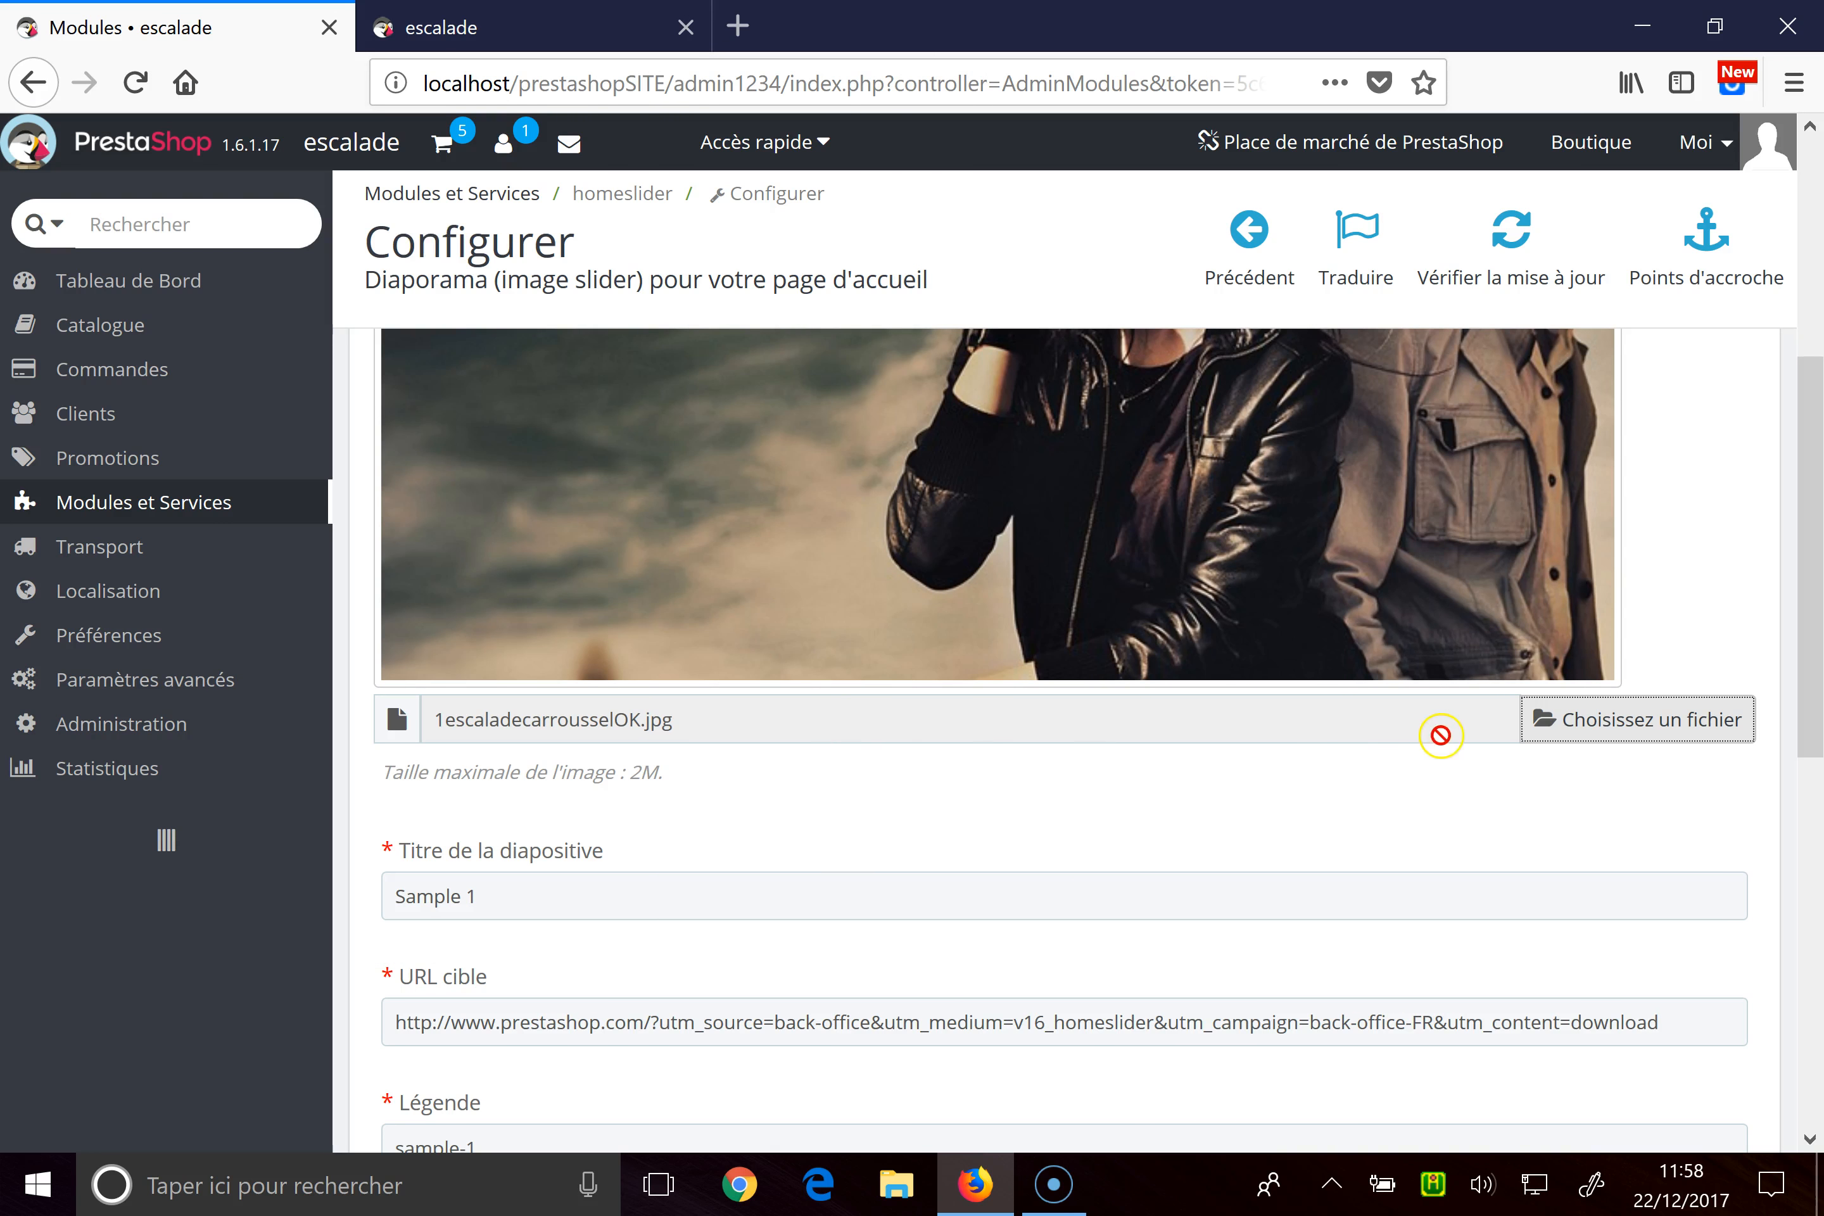
pyautogui.scroll(-8, 1579, 790)
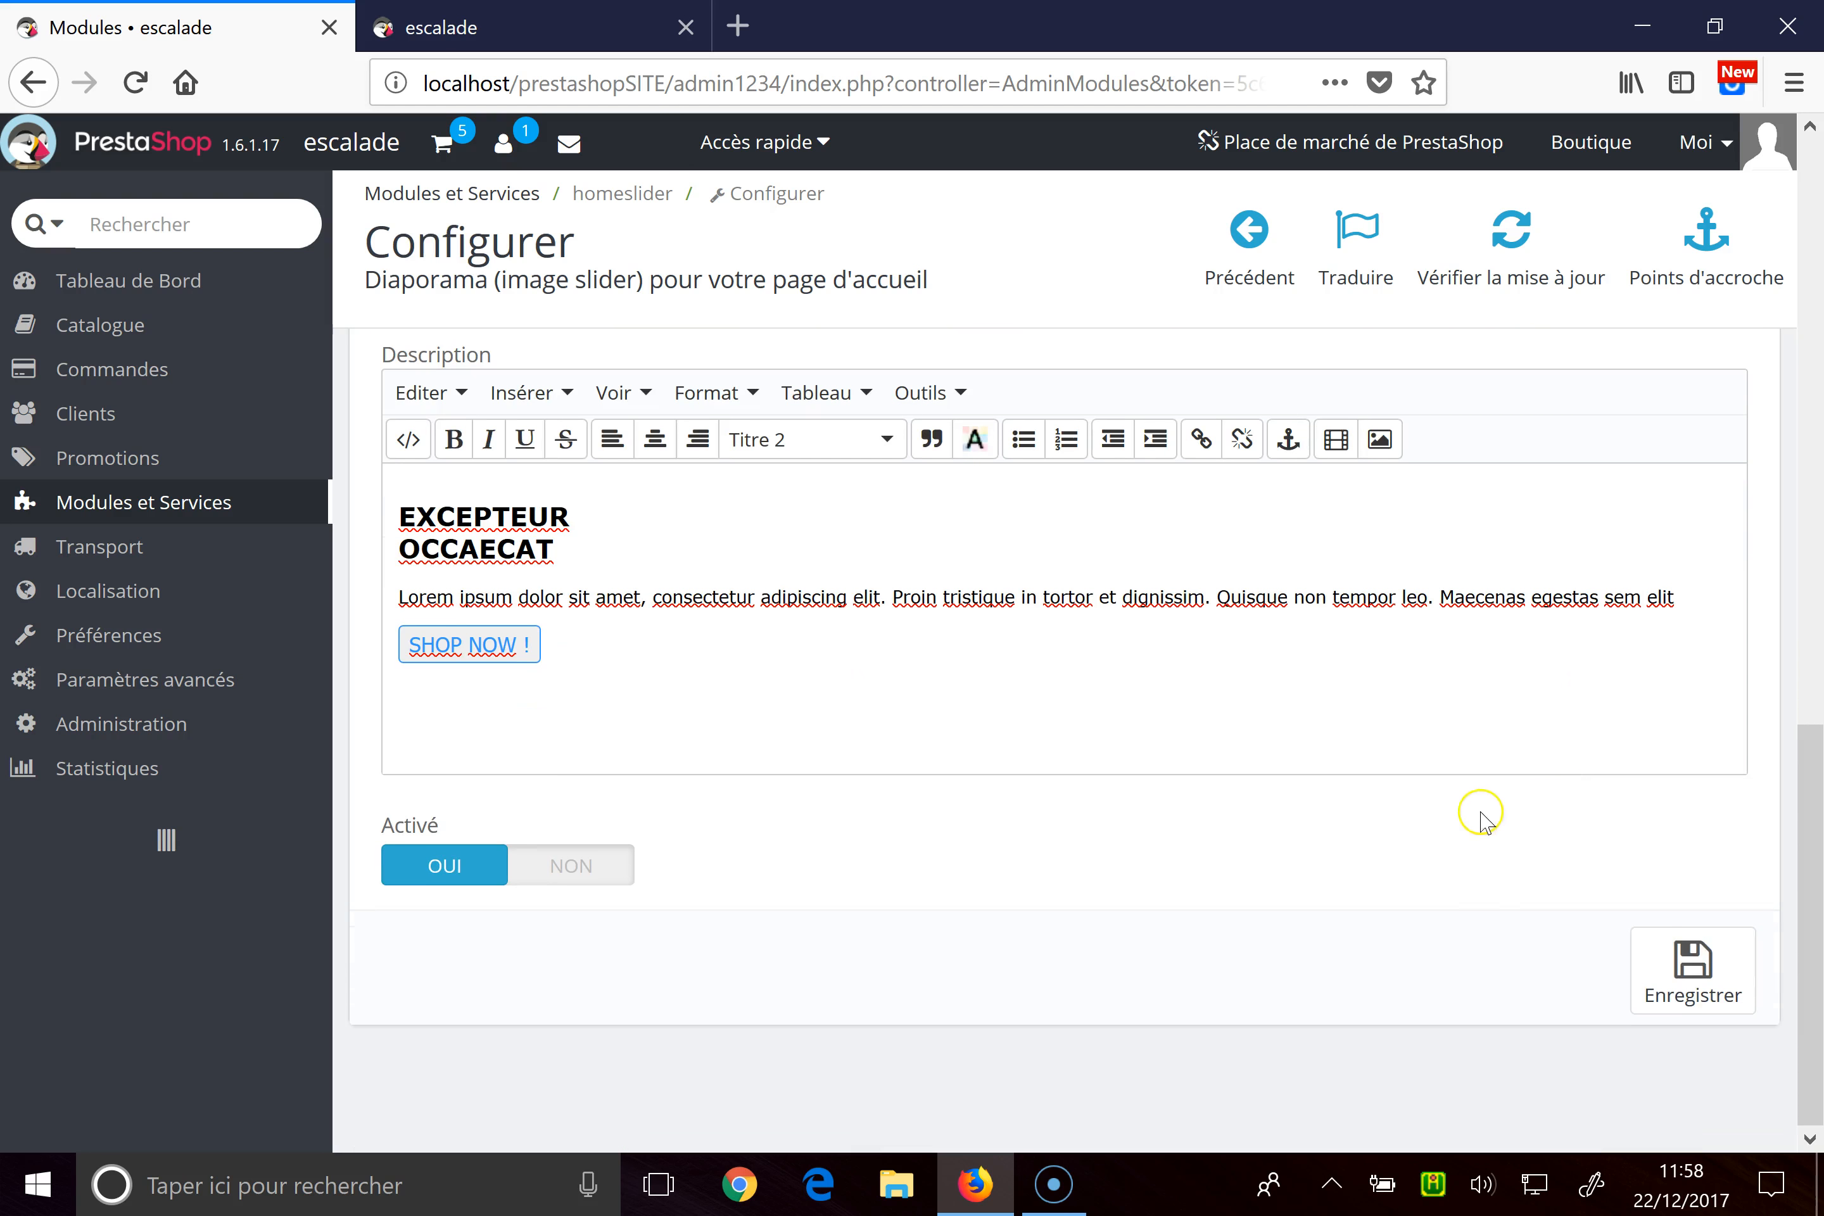
pyautogui.click(1694, 973)
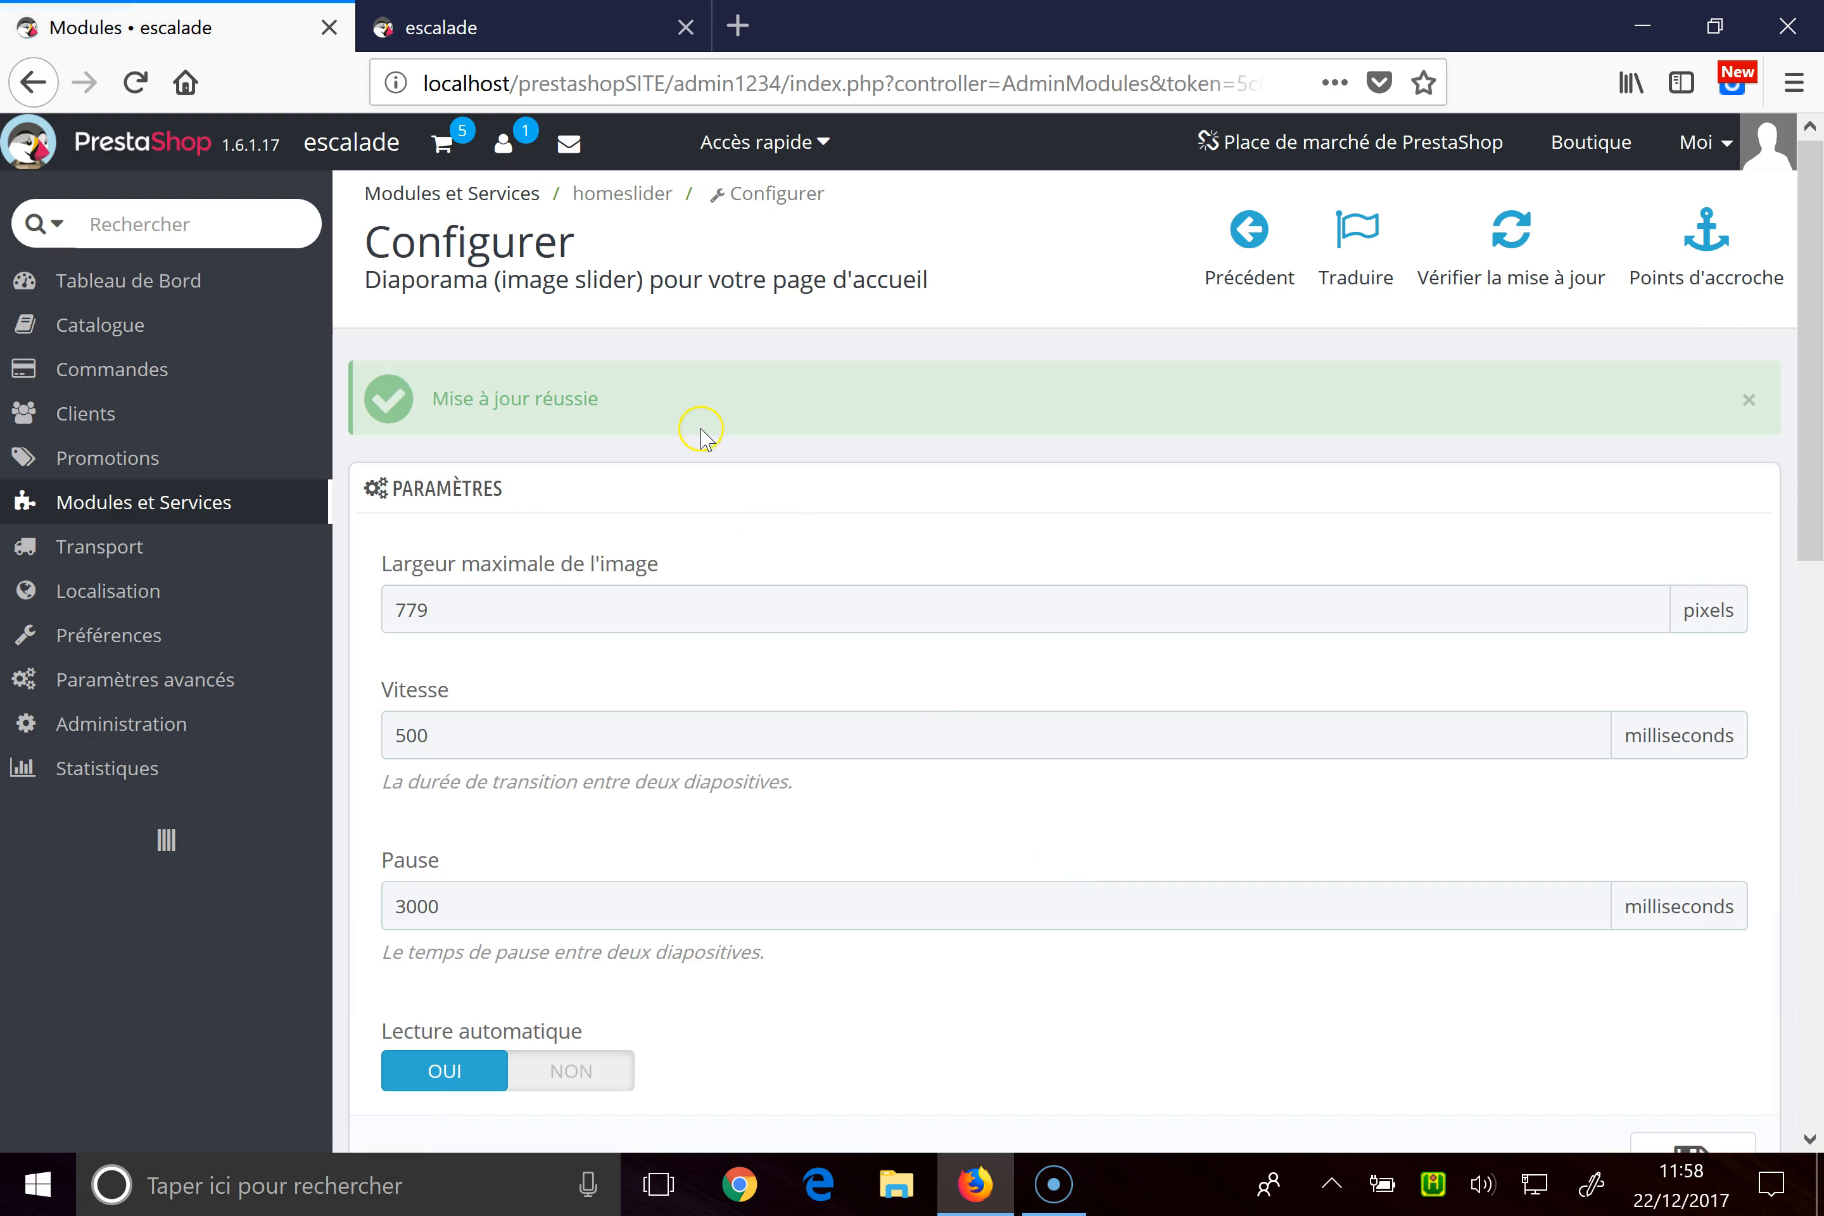
# Step: Open slide #2 - Sample 2 from the home page slider's slide list for editing
pyautogui.scroll(-8, 1039, 914)
pyautogui.scroll(10, 1117, 845)
pyautogui.scroll(-12, 1074, 849)
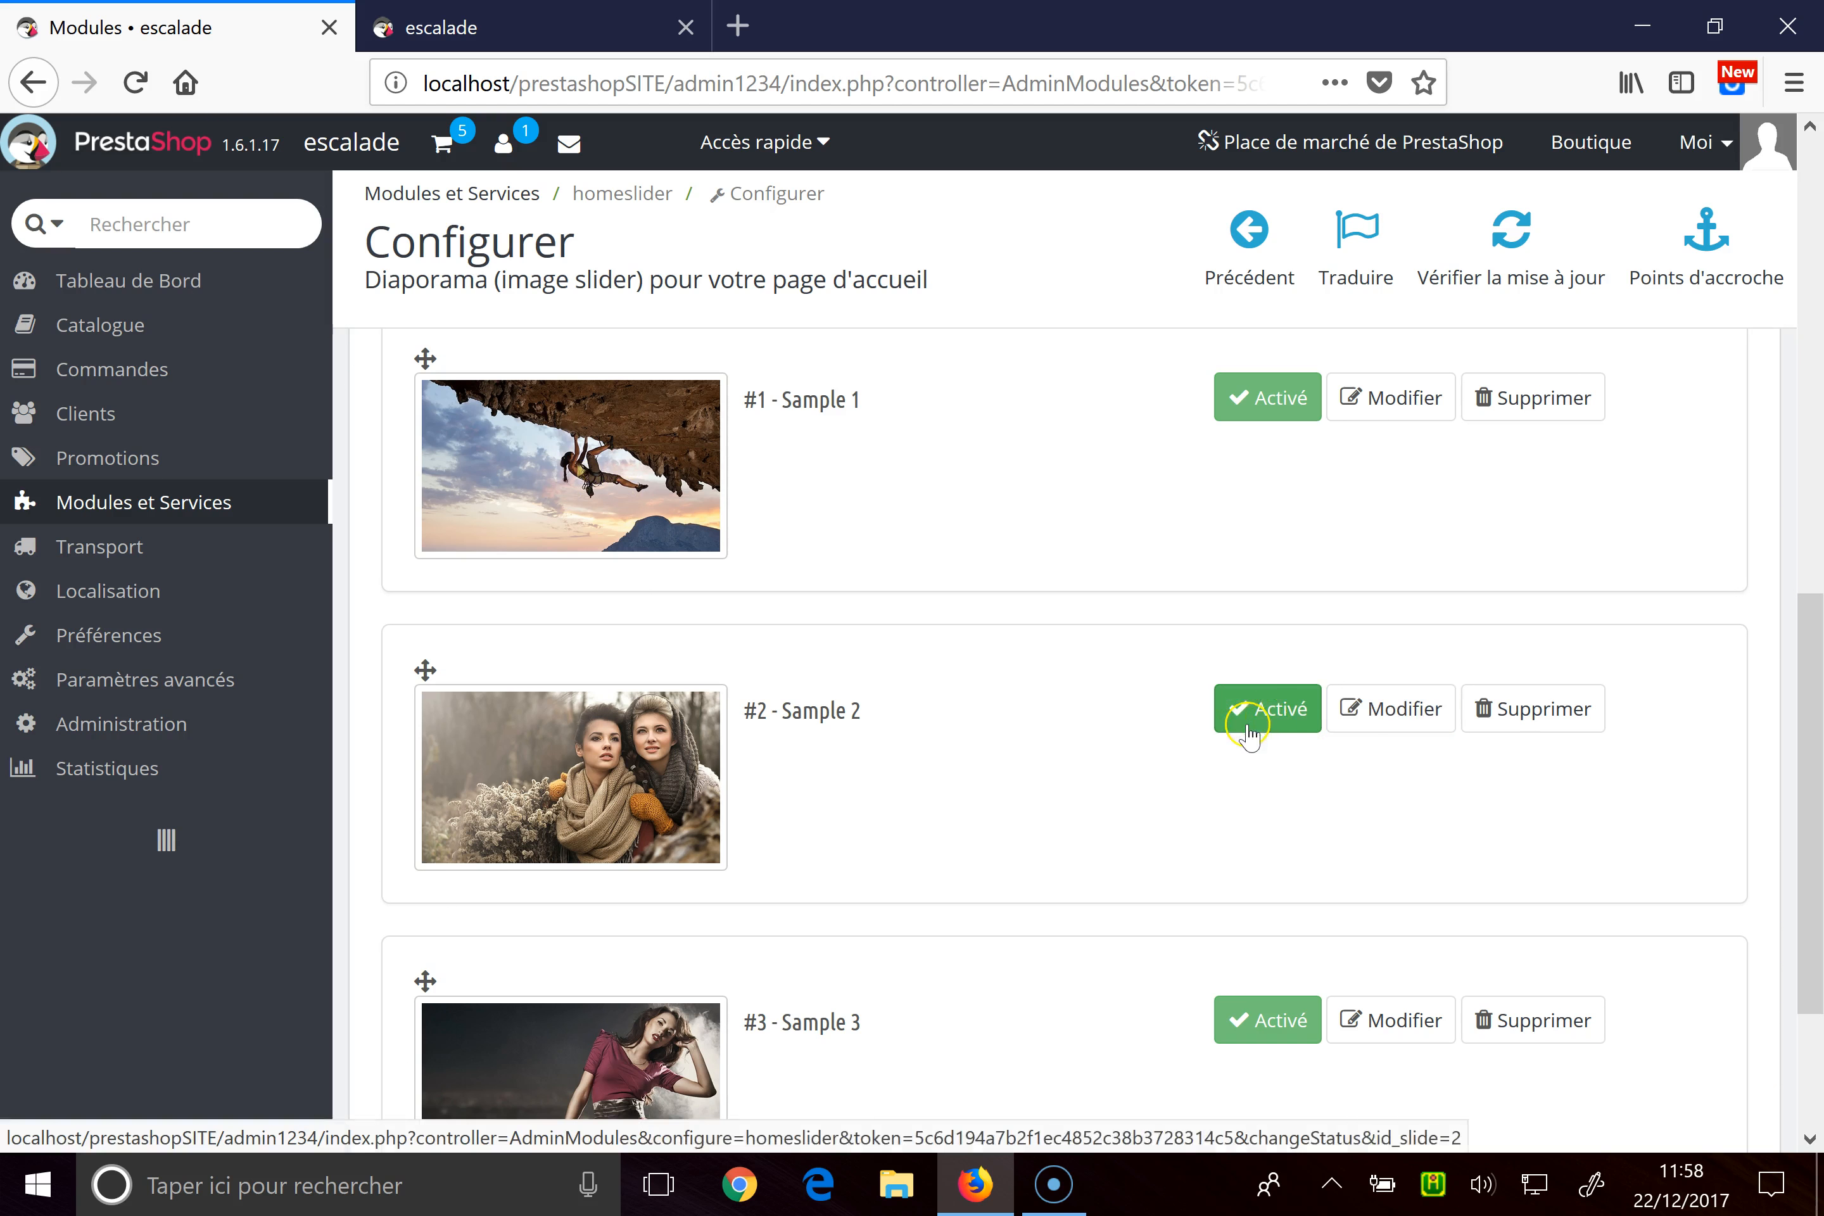
pyautogui.scroll(1, 1375, 716)
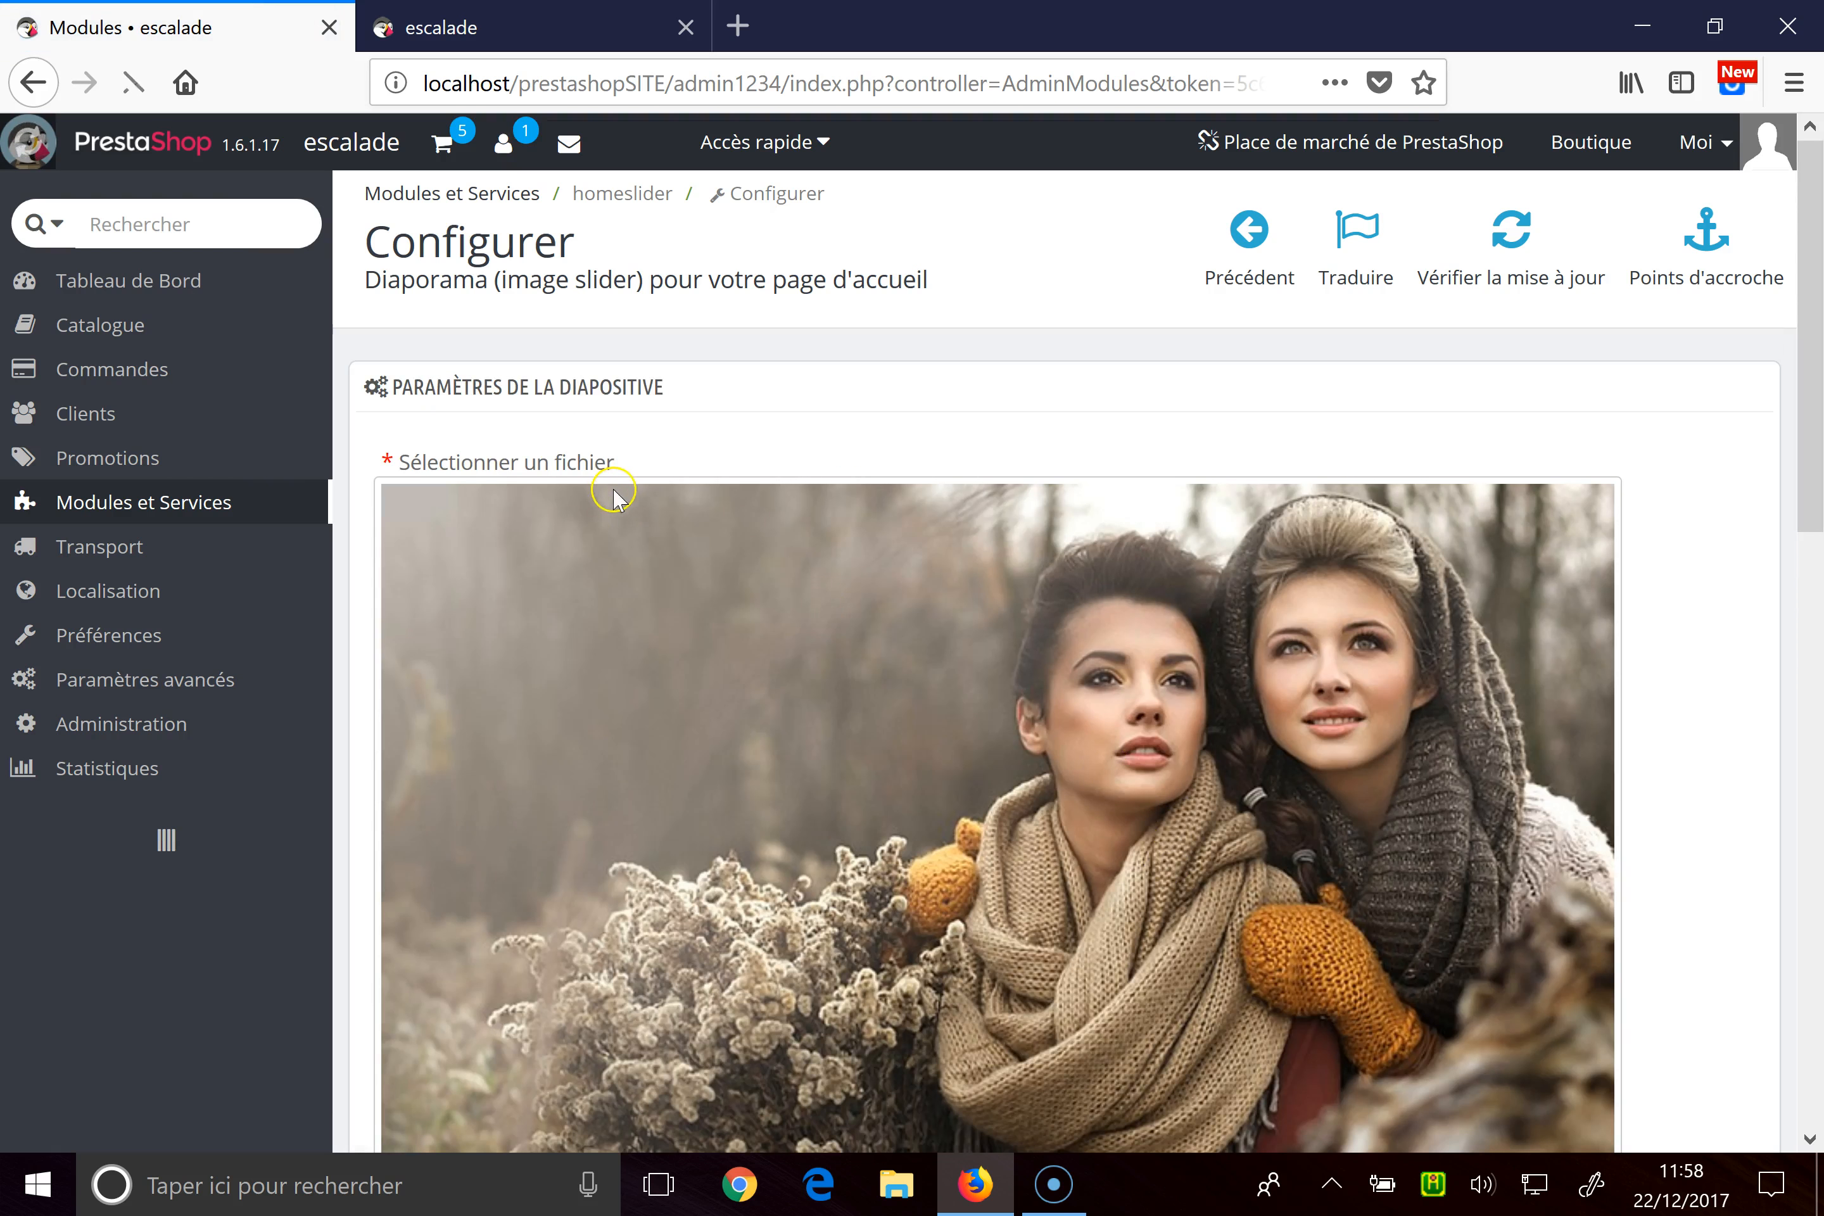
# Step: Replace the Sample 2 slide's image with 1escaladecarroussel.jpg and save the slide
pyautogui.scroll(-10, 779, 549)
pyautogui.click(1654, 540)
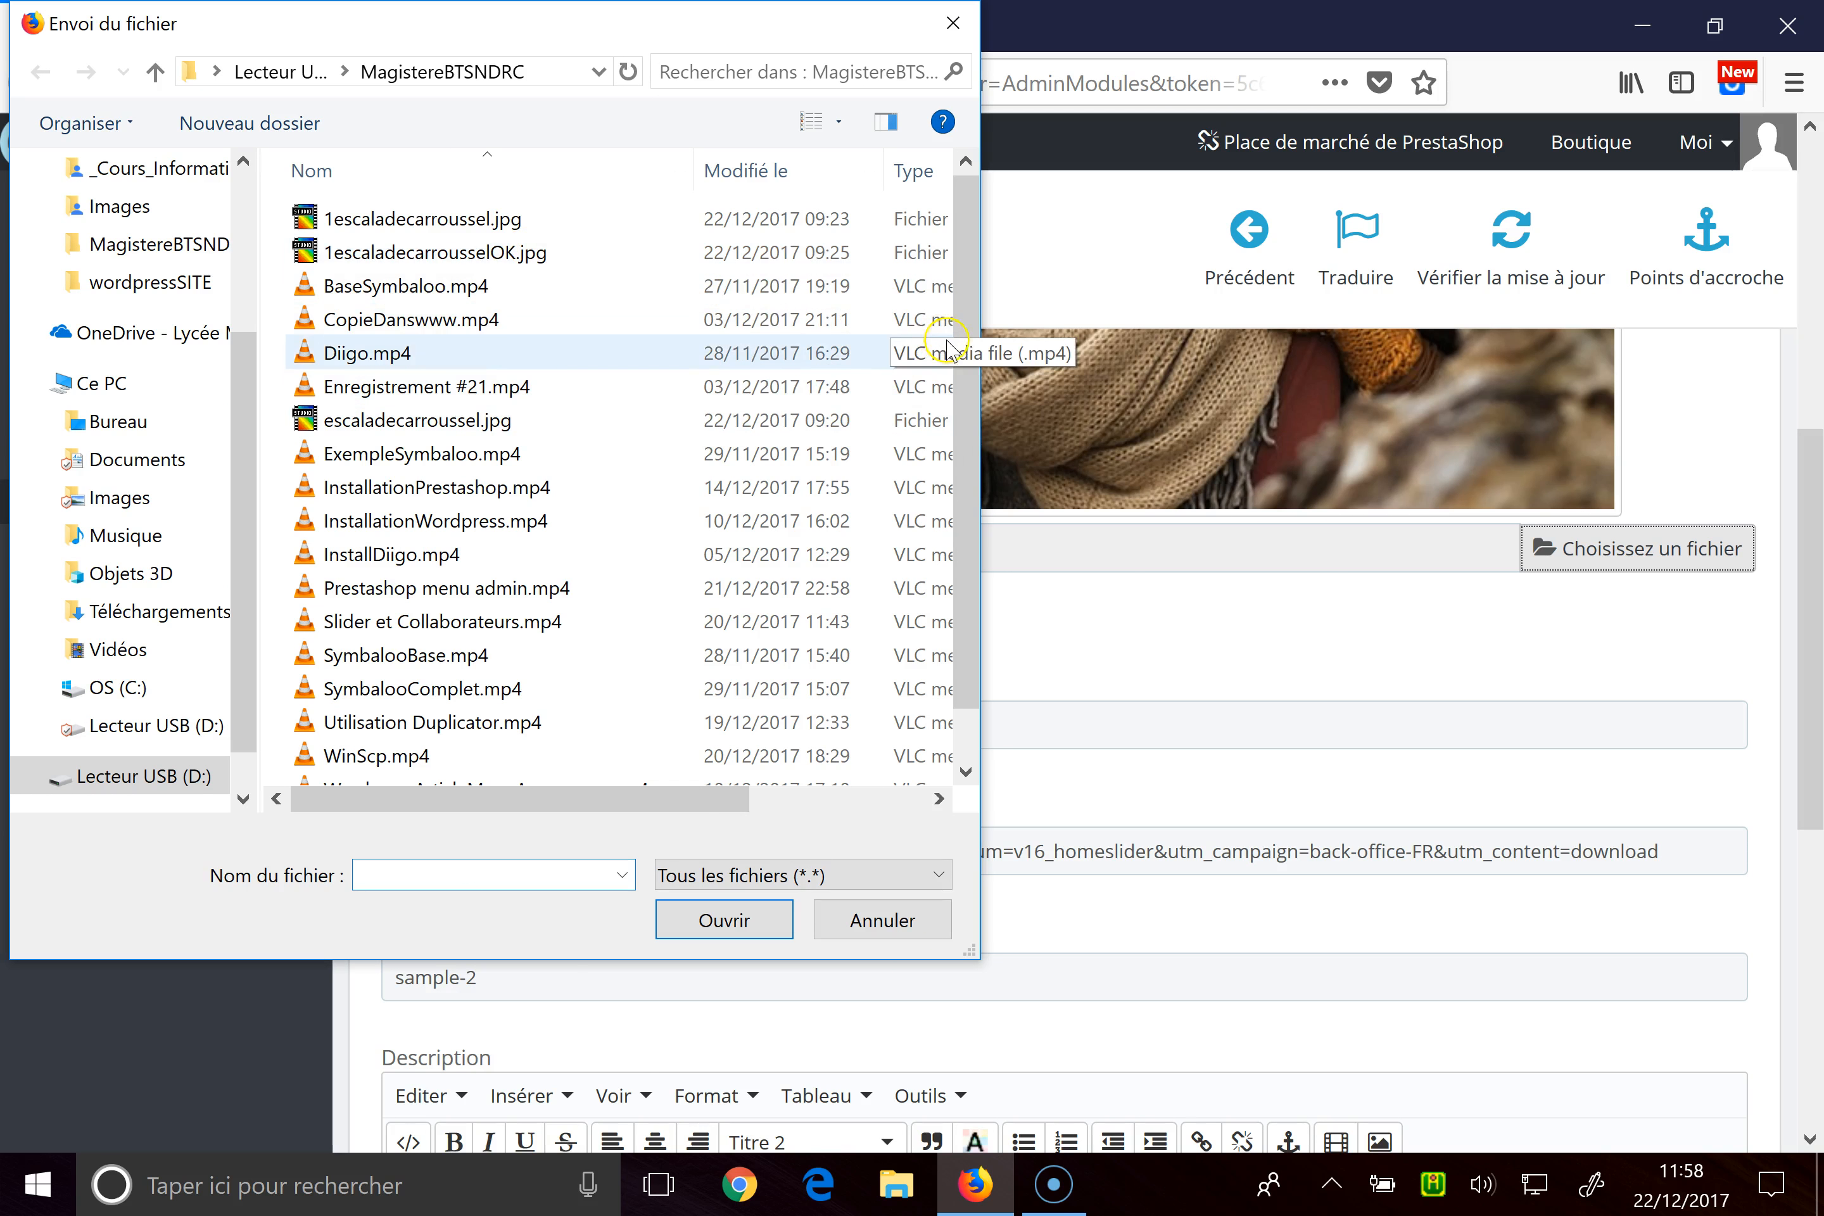
pyautogui.moveTo(967, 353); pyautogui.dragTo(983, 312)
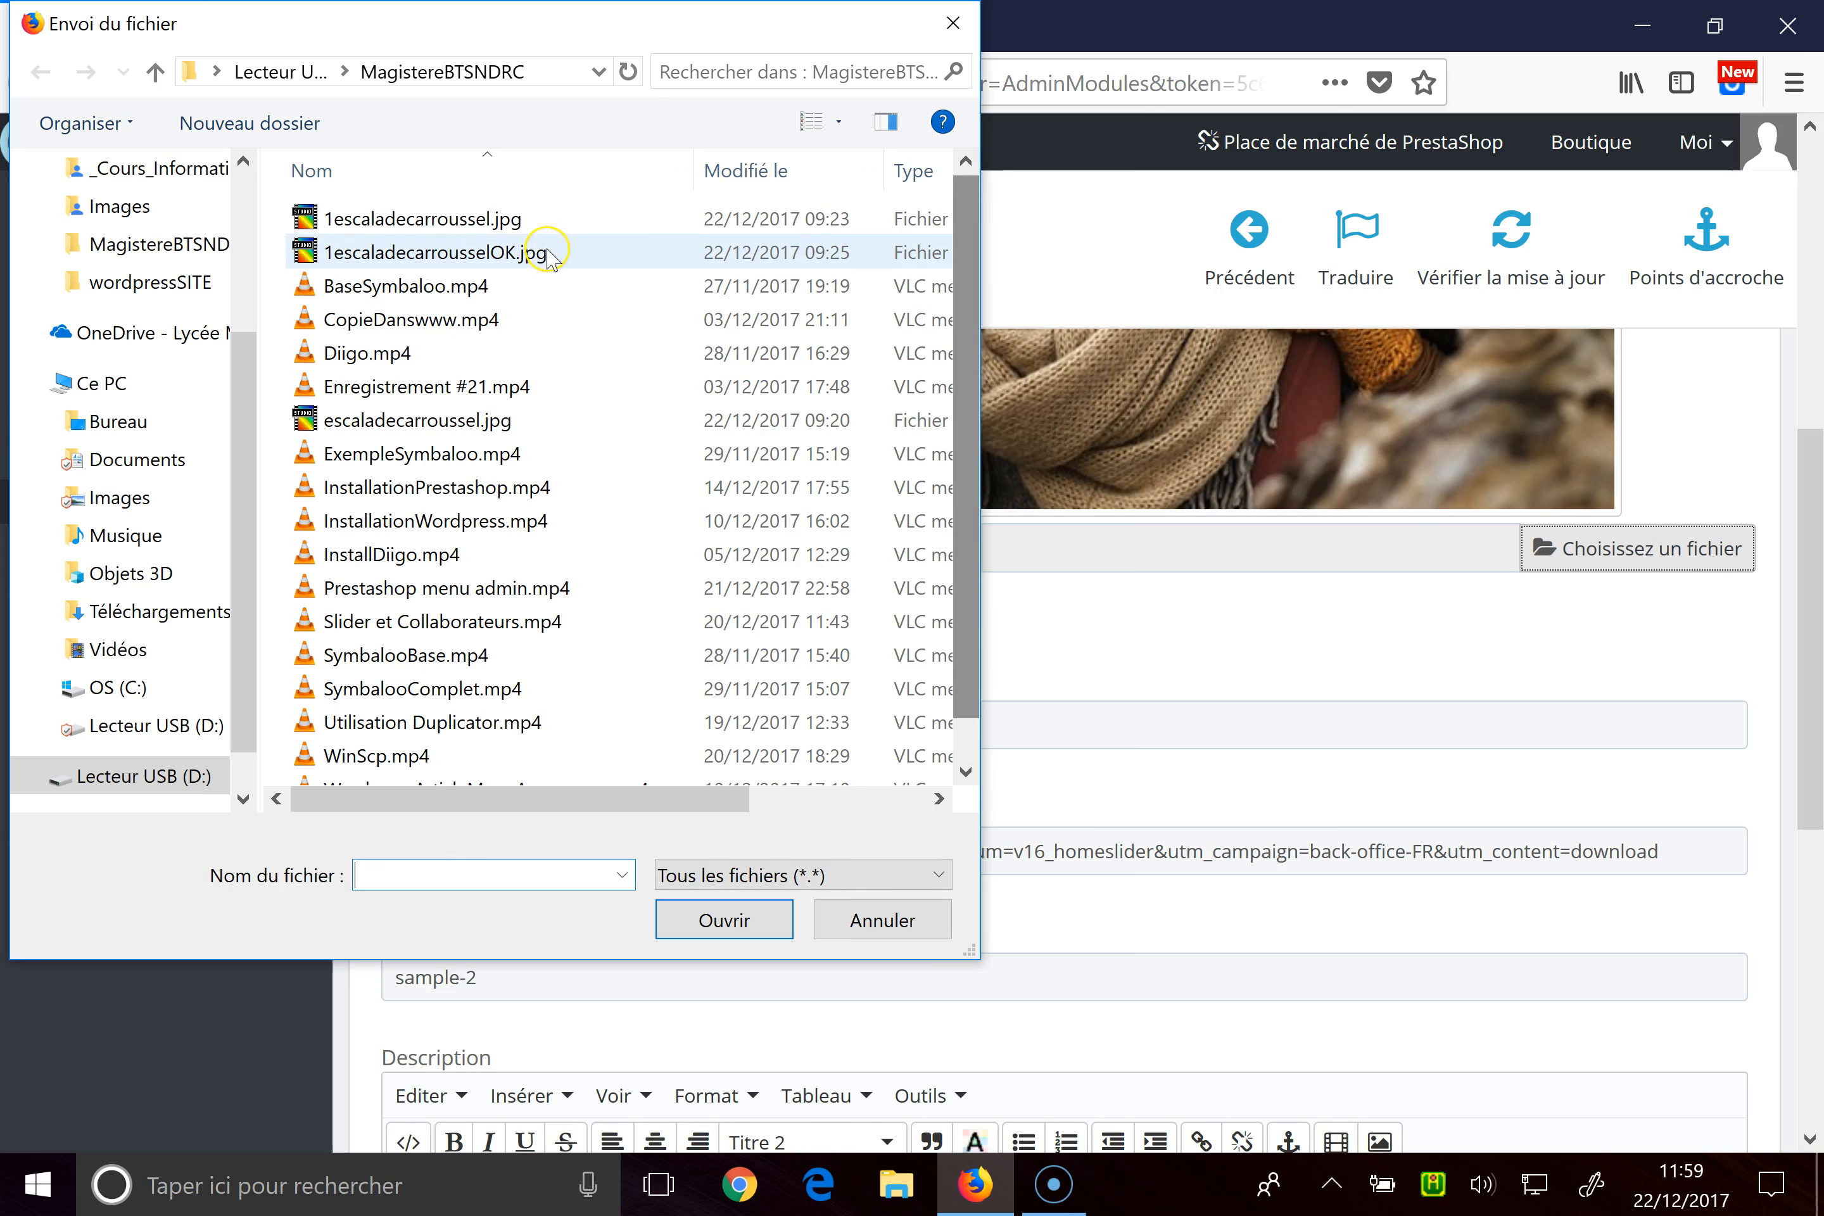
pyautogui.doubleClick(572, 224)
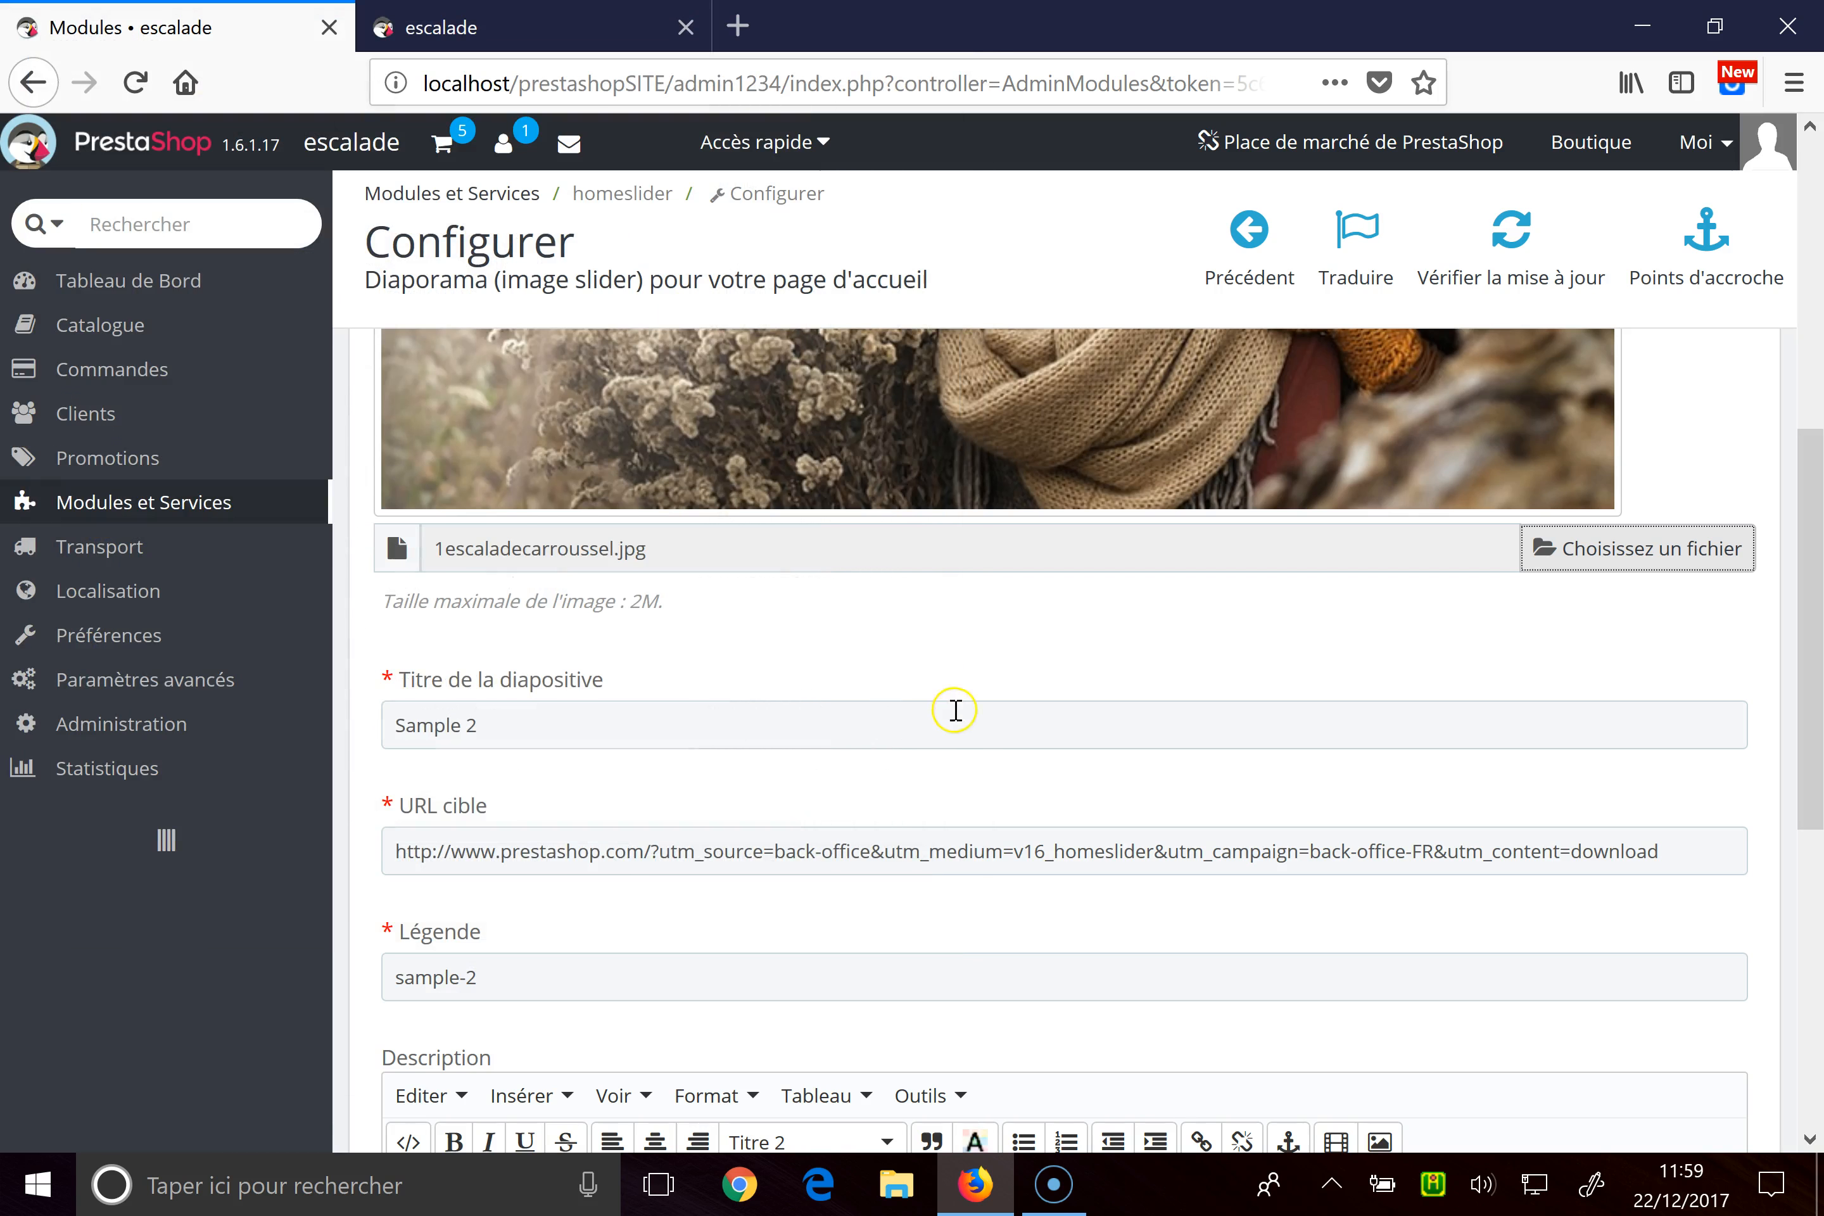
pyautogui.scroll(-6, 953, 713)
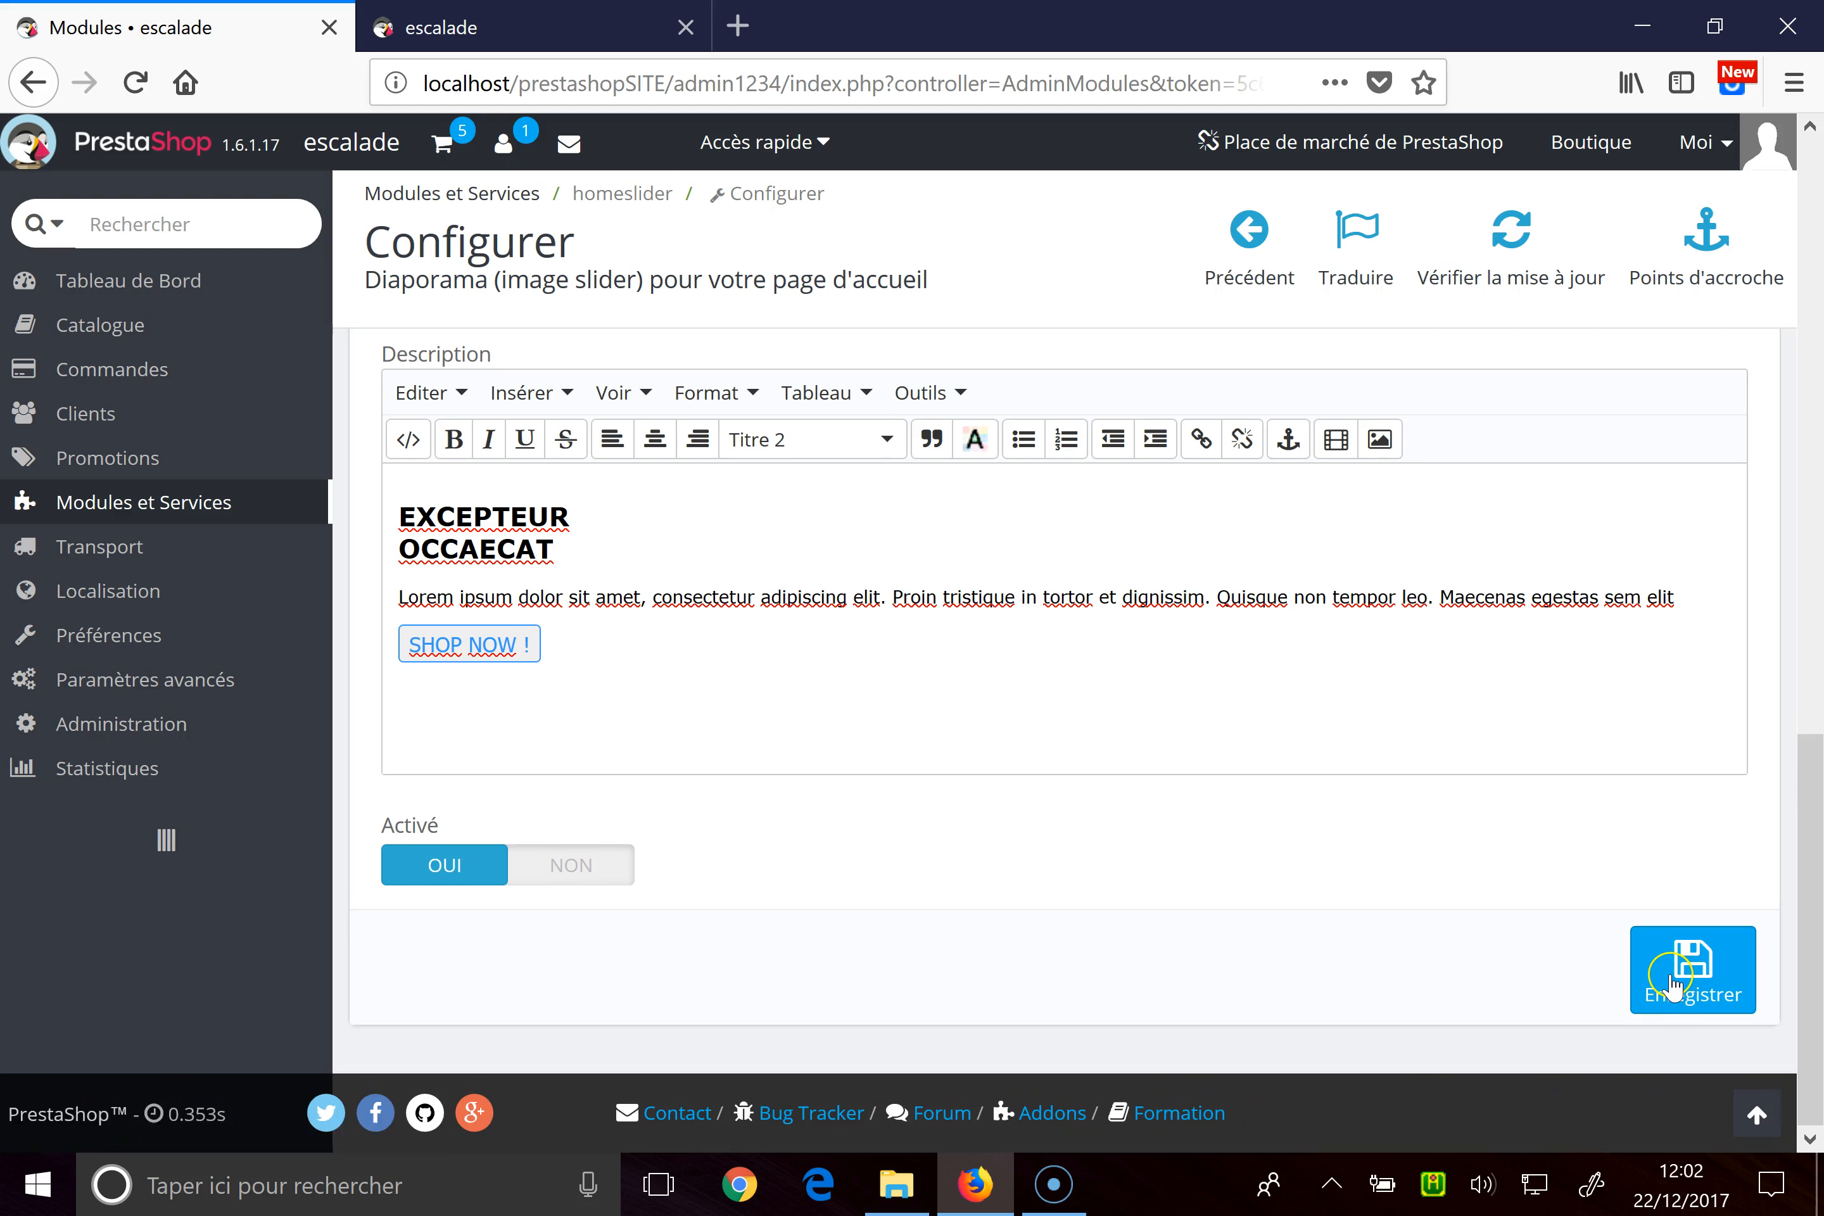
pyautogui.click(1677, 990)
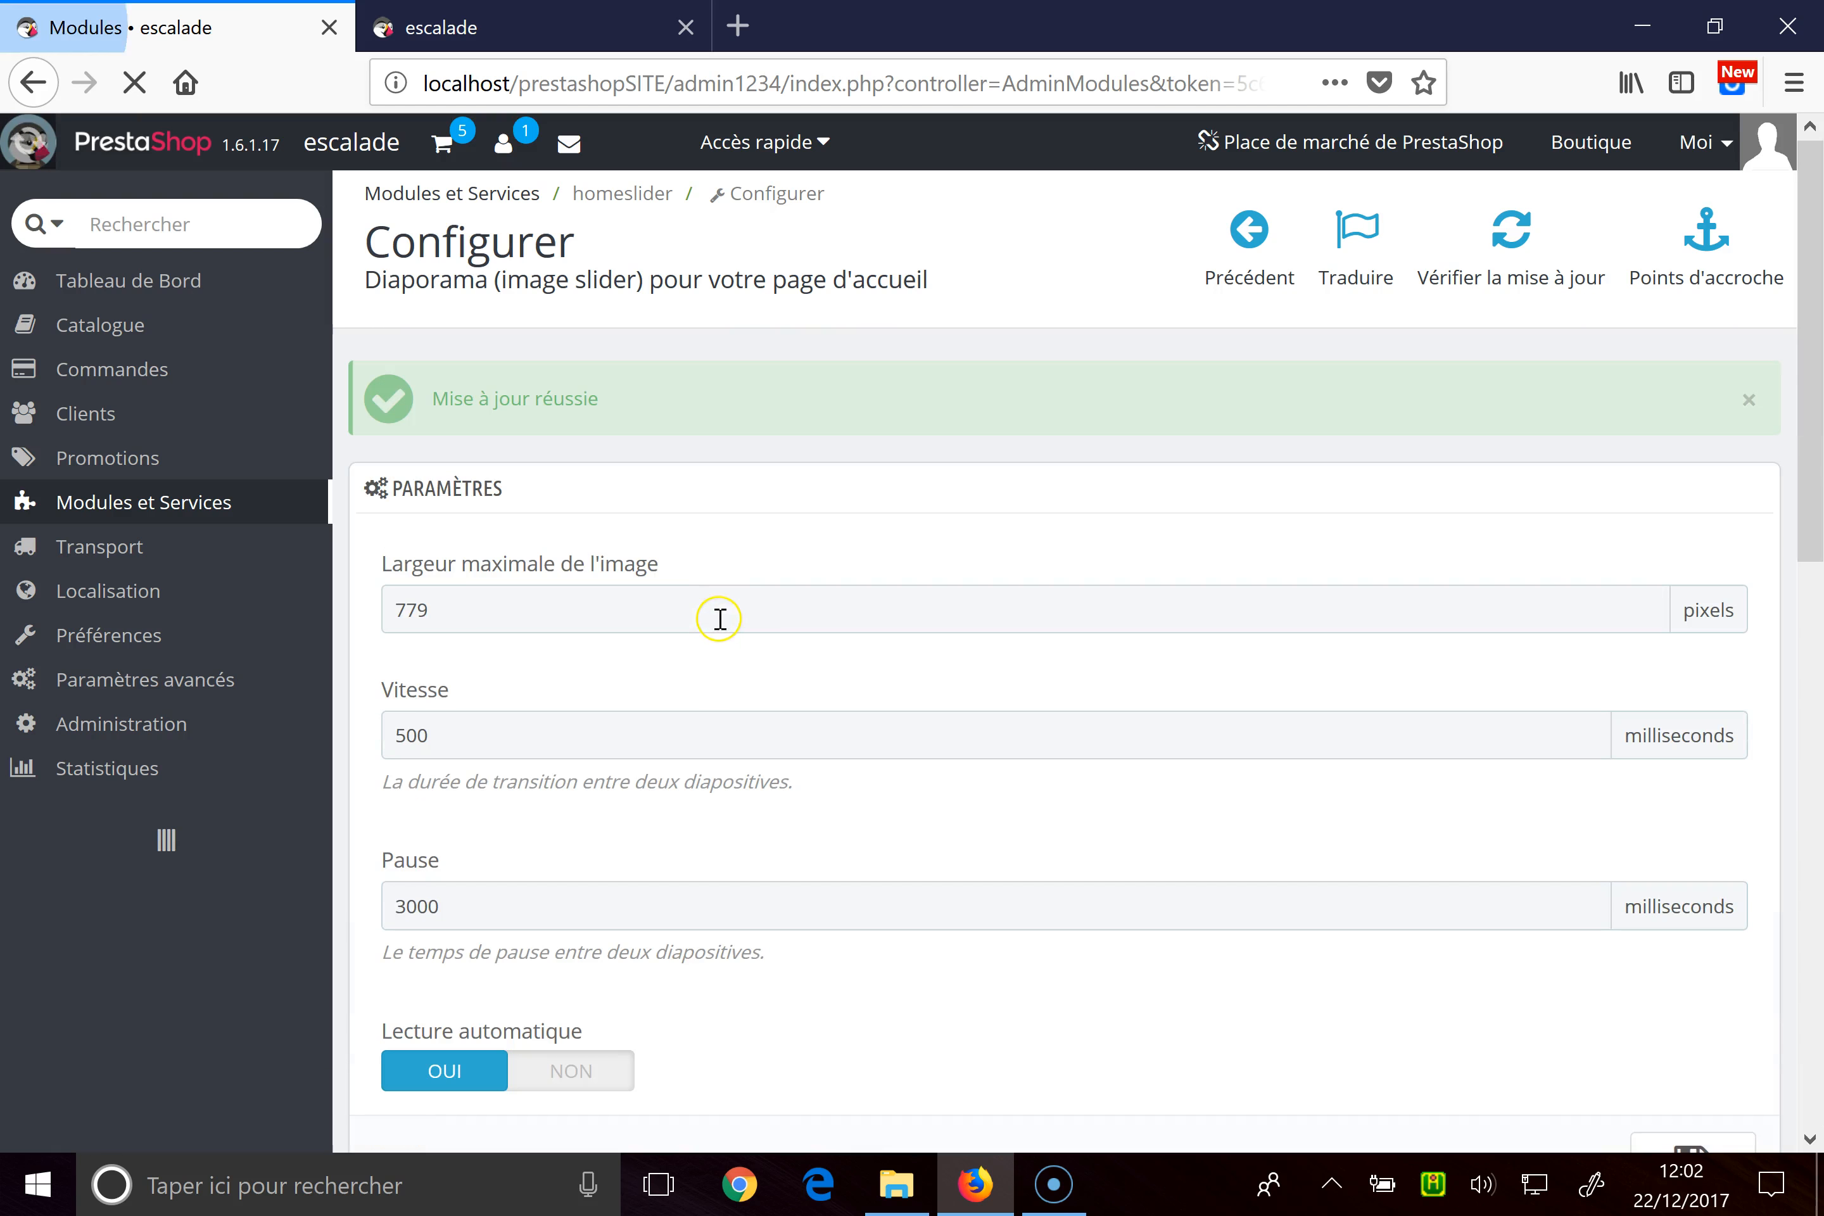
# Step: Check the new images in the slide list, then reload the shop's home page and advance the slider to its second slide
pyautogui.scroll(-10, 942, 932)
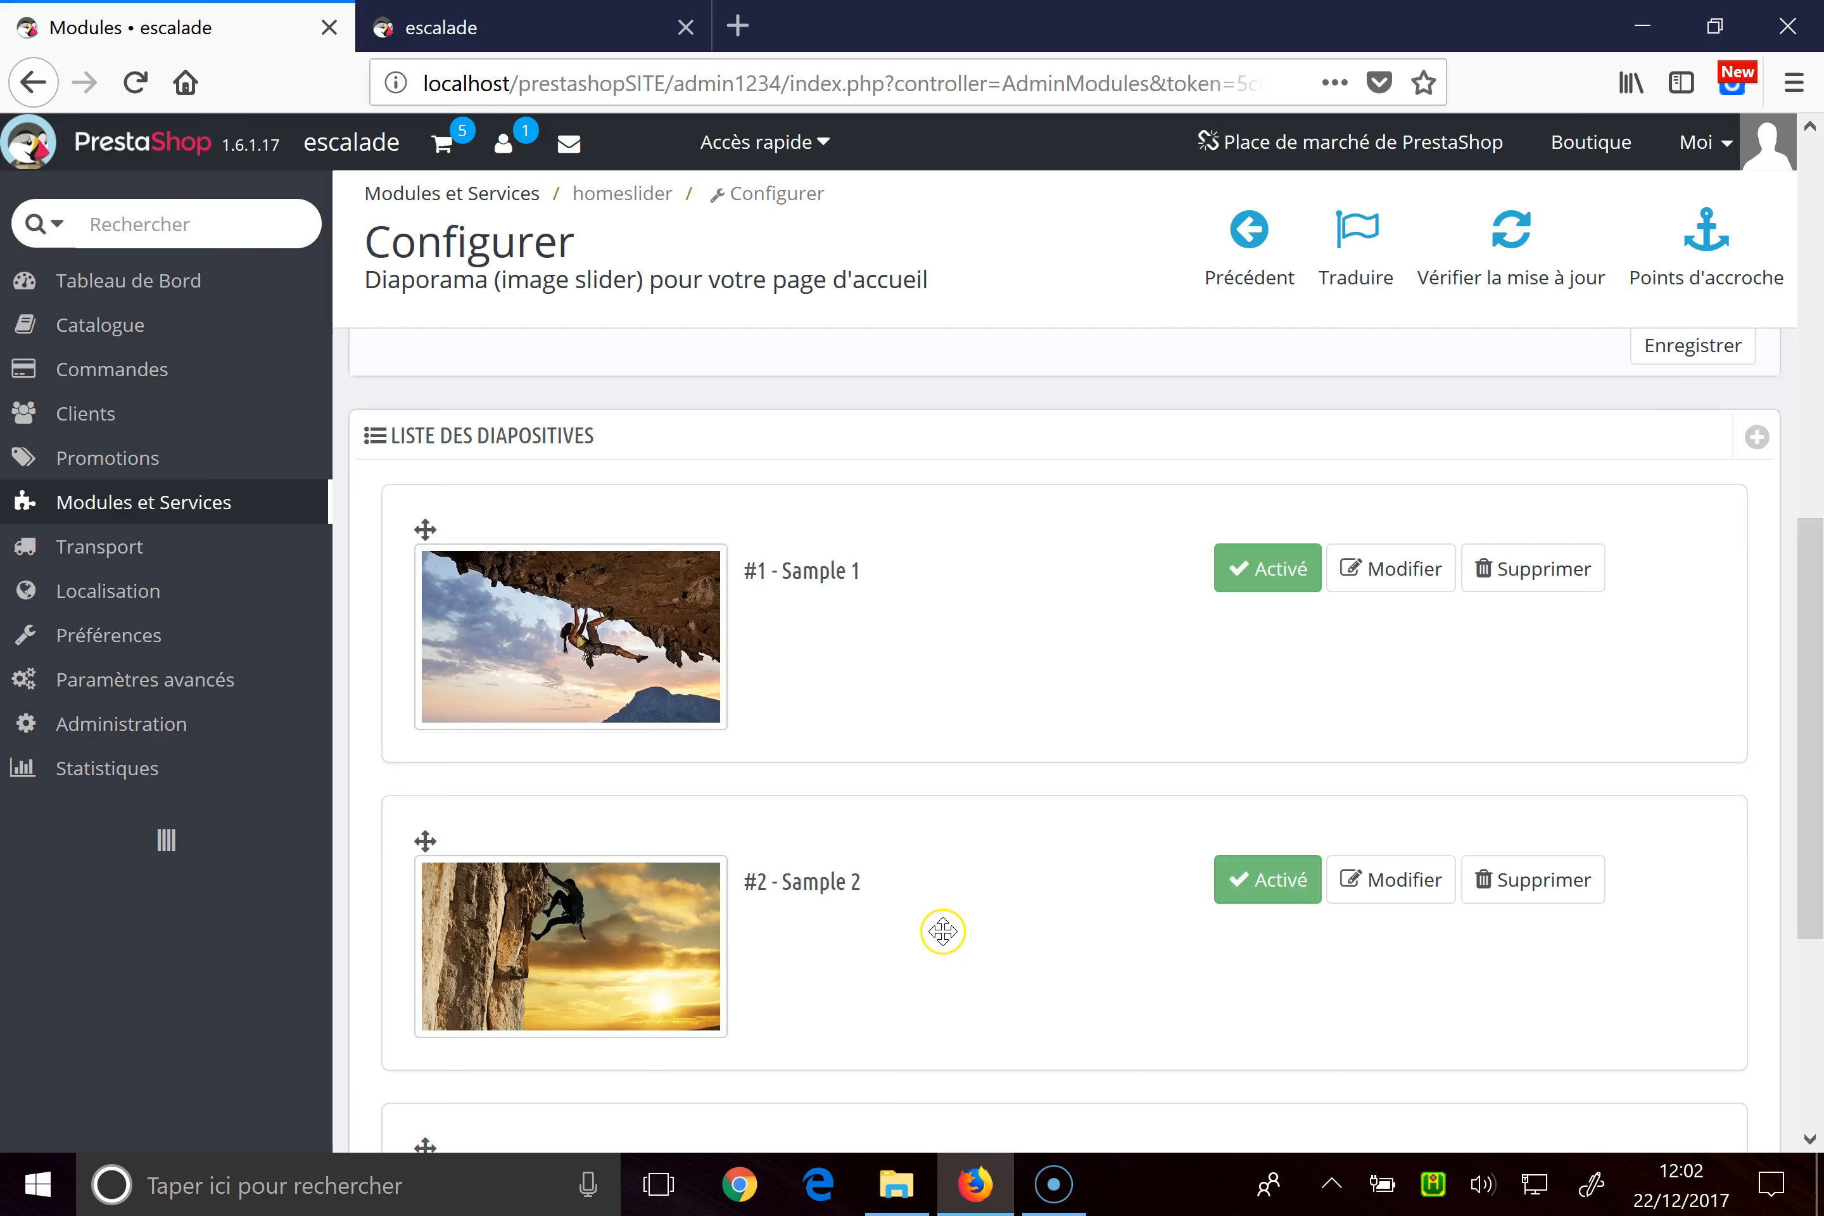
pyautogui.scroll(5, 942, 931)
pyautogui.click(376, 24)
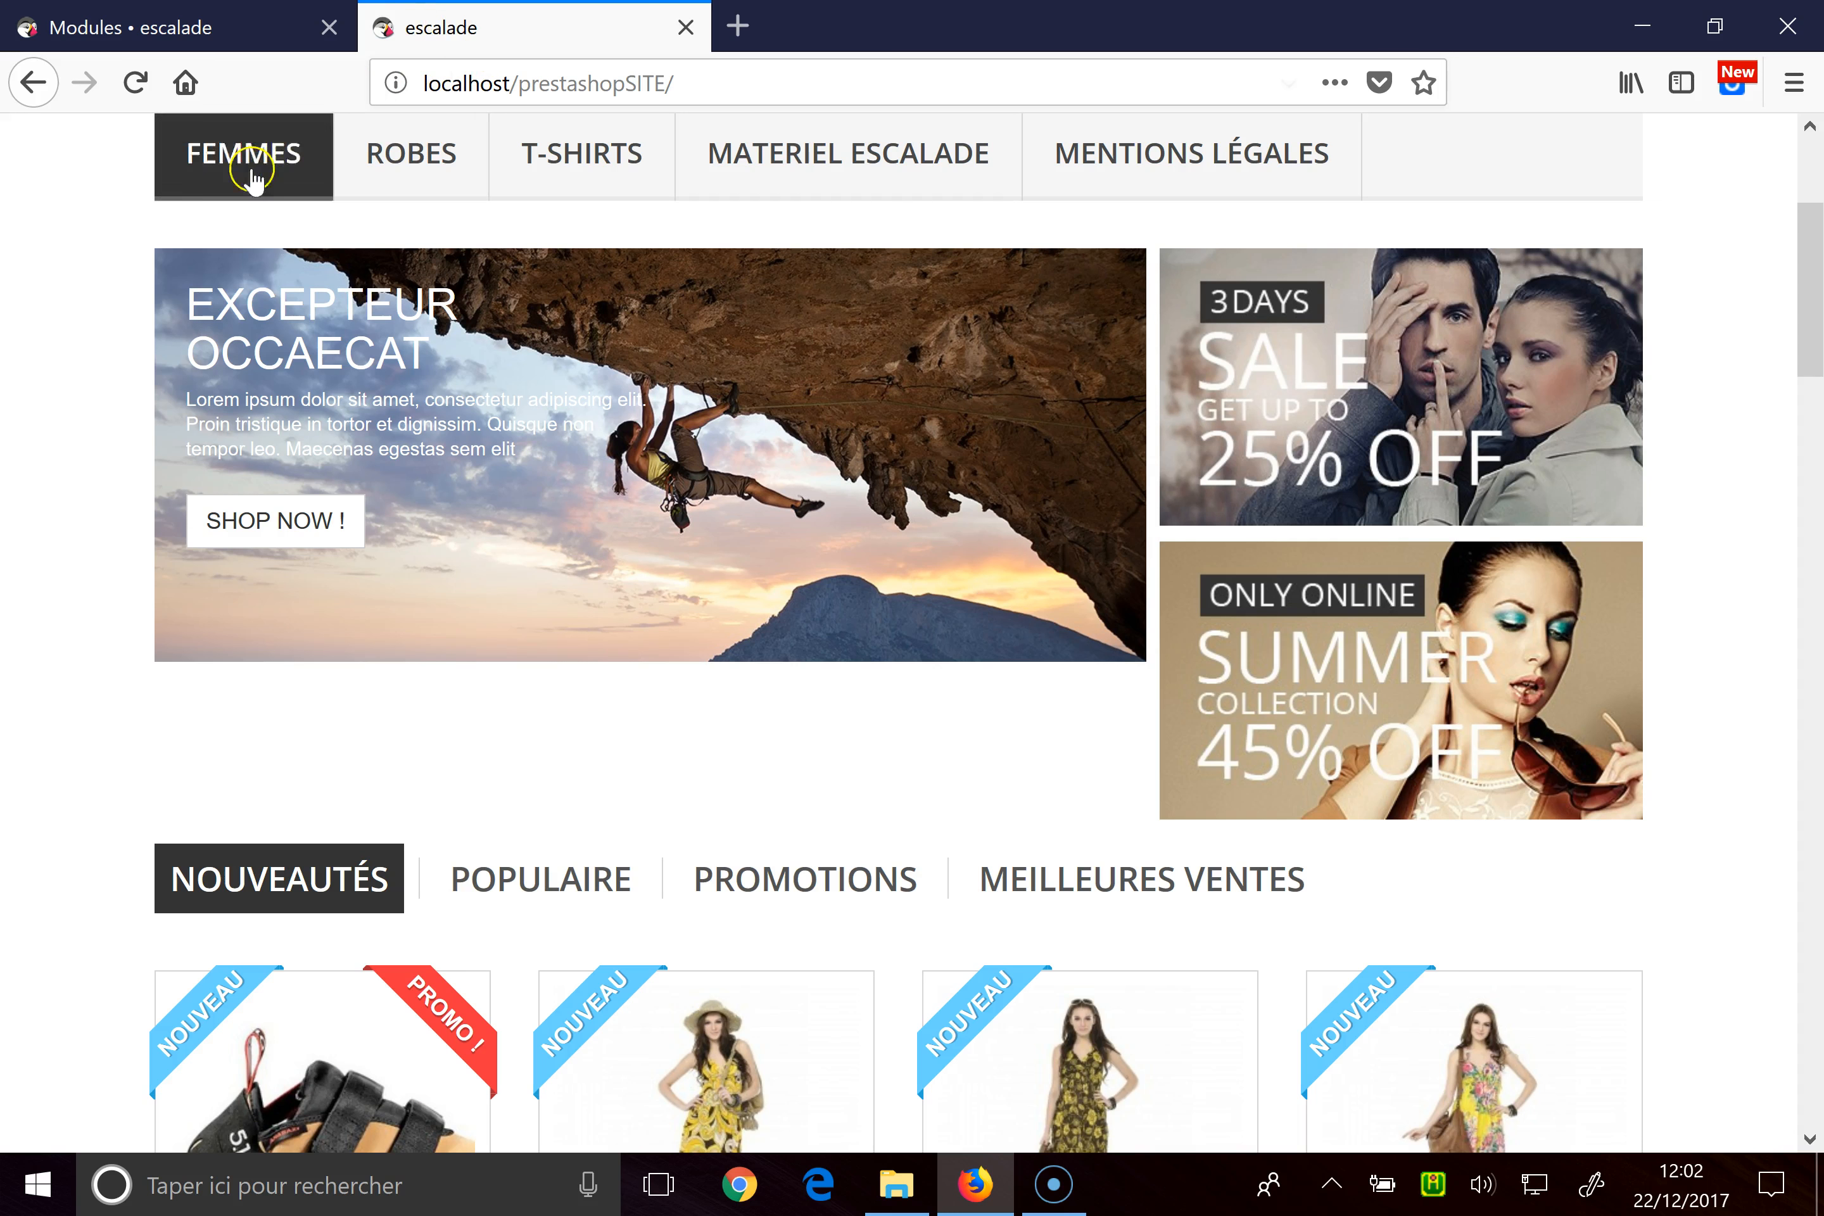
pyautogui.click(135, 80)
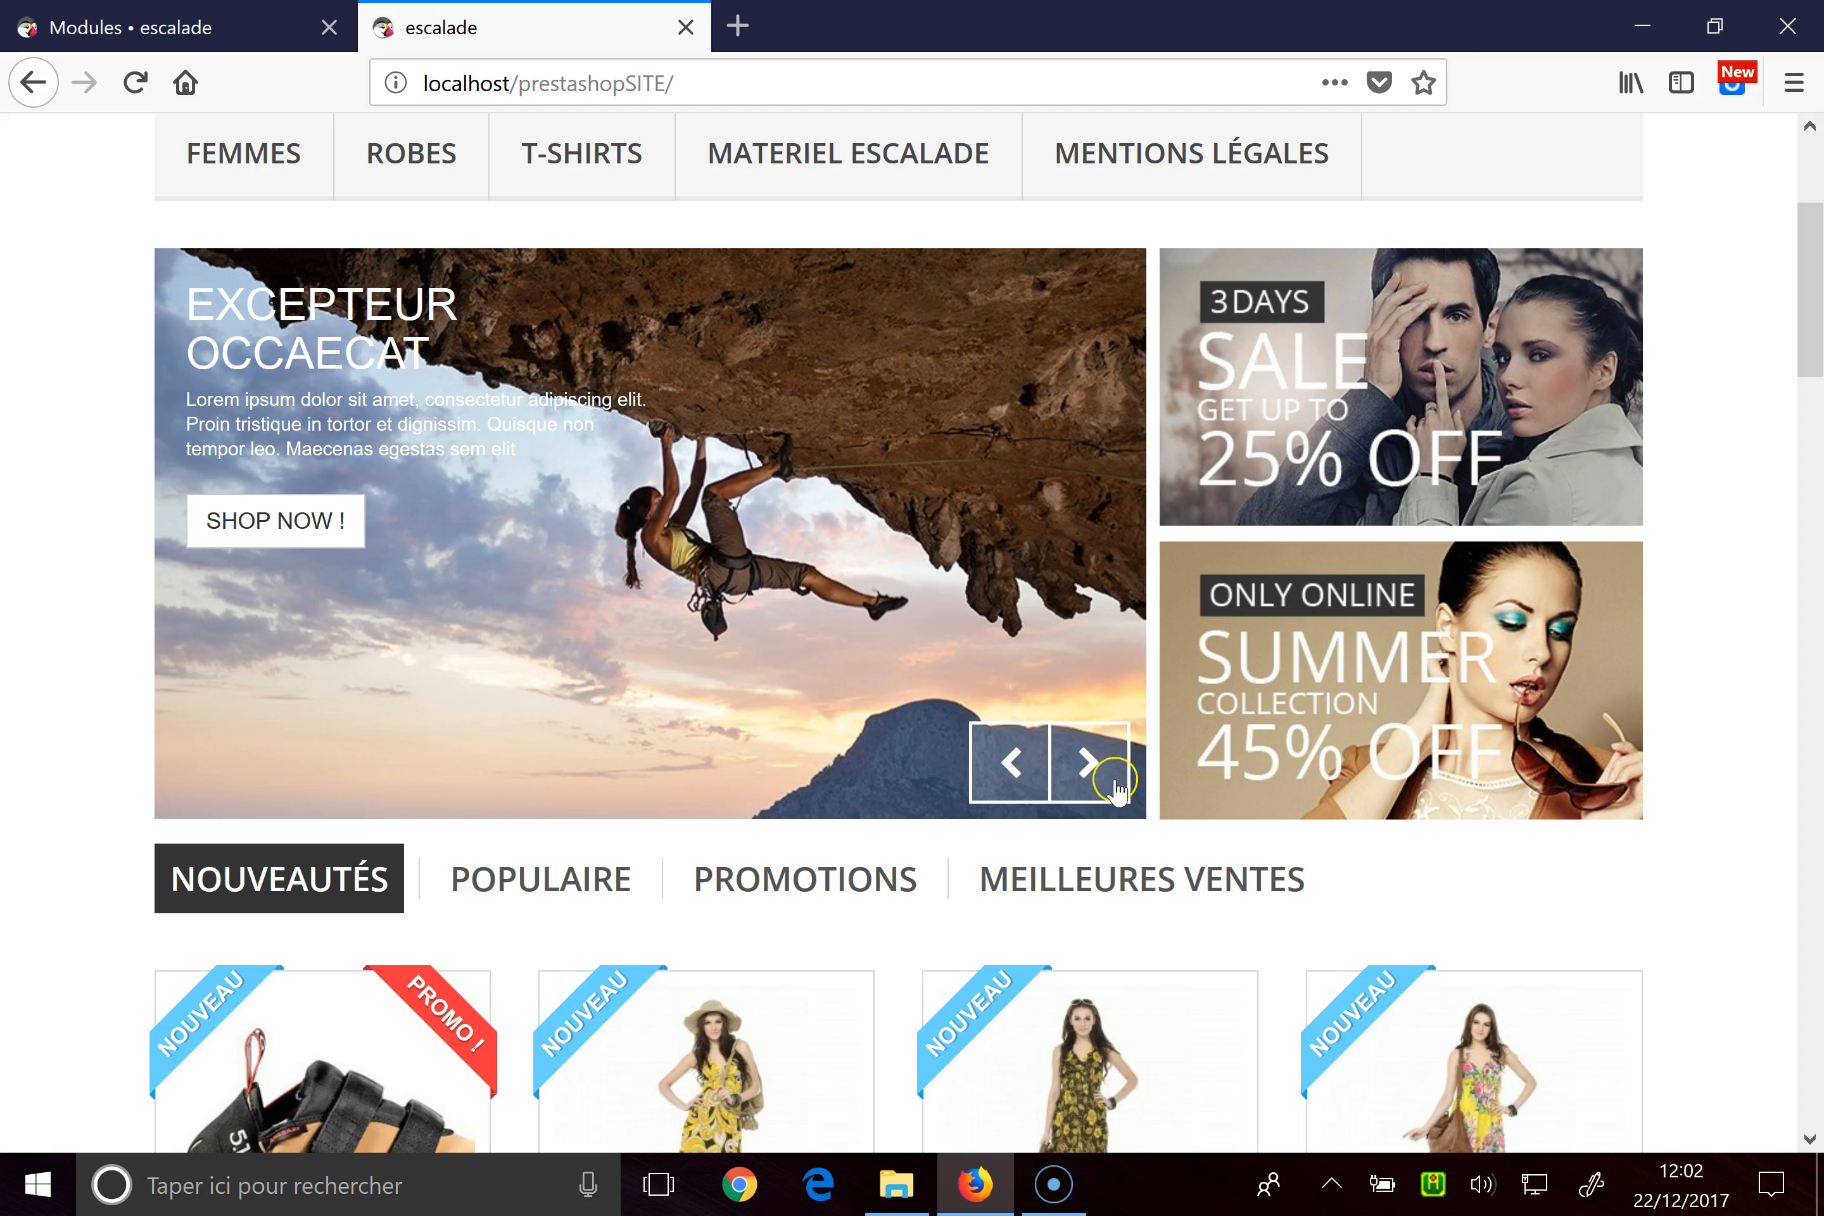
pyautogui.click(1114, 782)
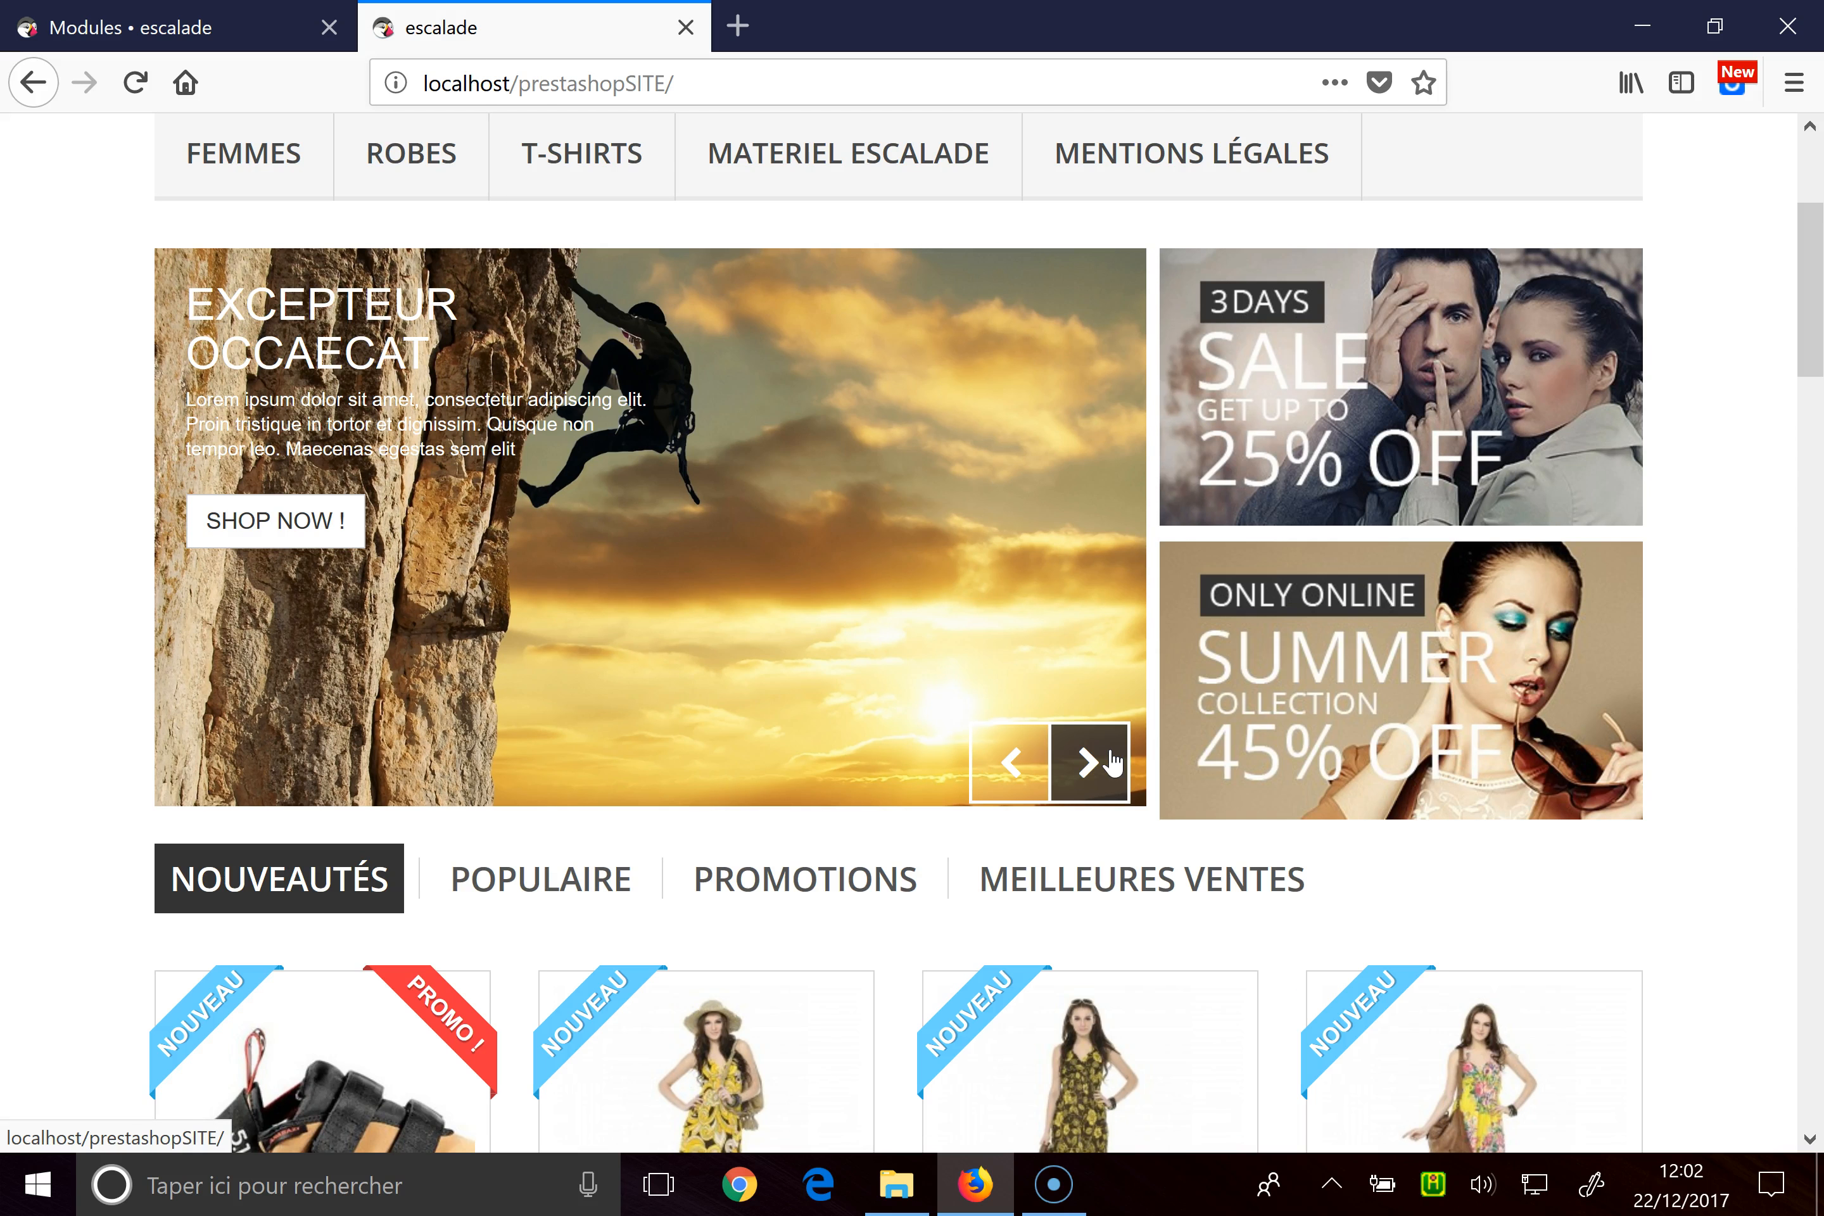
# Step: Return to the slider configuration in the back office and reopen slide #2 - Sample 2 at its description
pyautogui.click(244, 31)
pyautogui.scroll(-4, 820, 653)
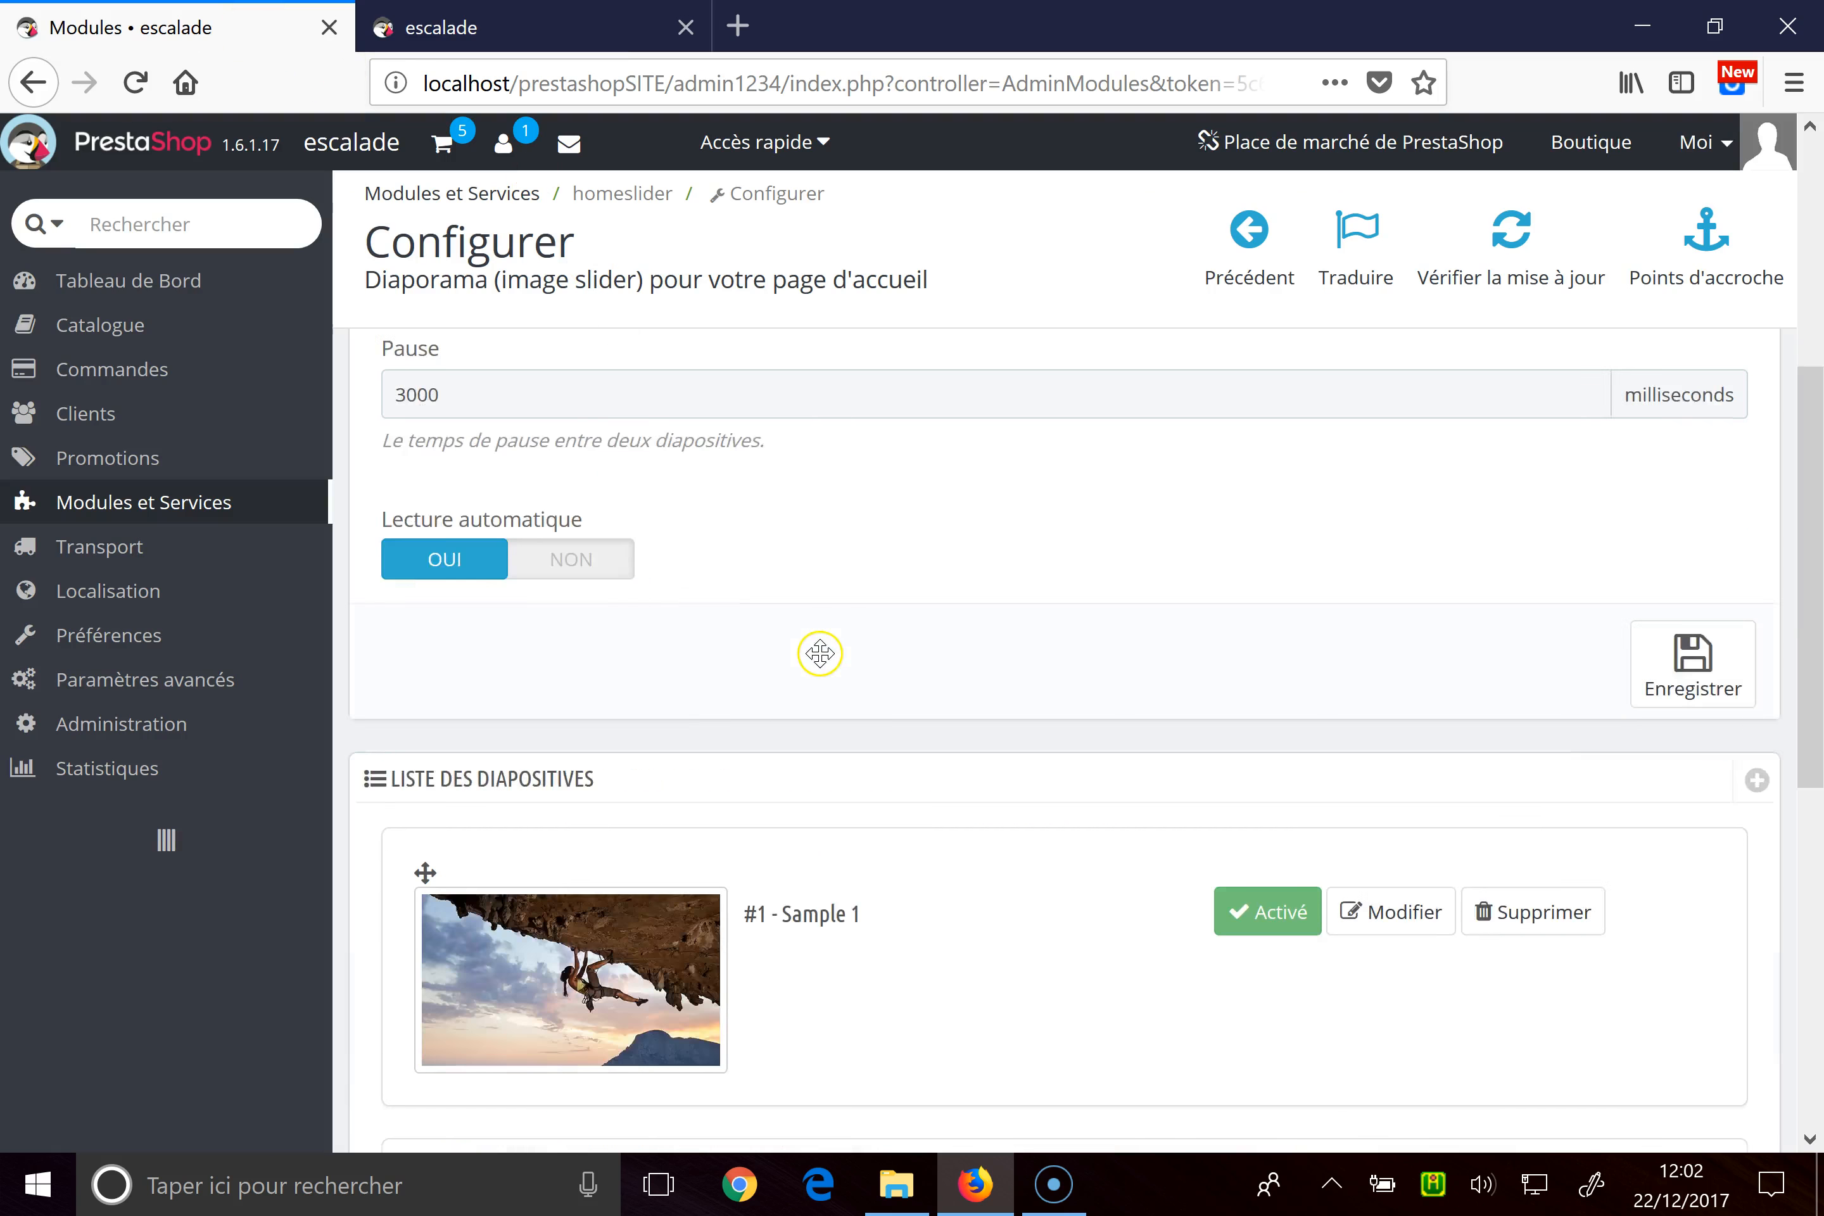
pyautogui.scroll(-5, 820, 653)
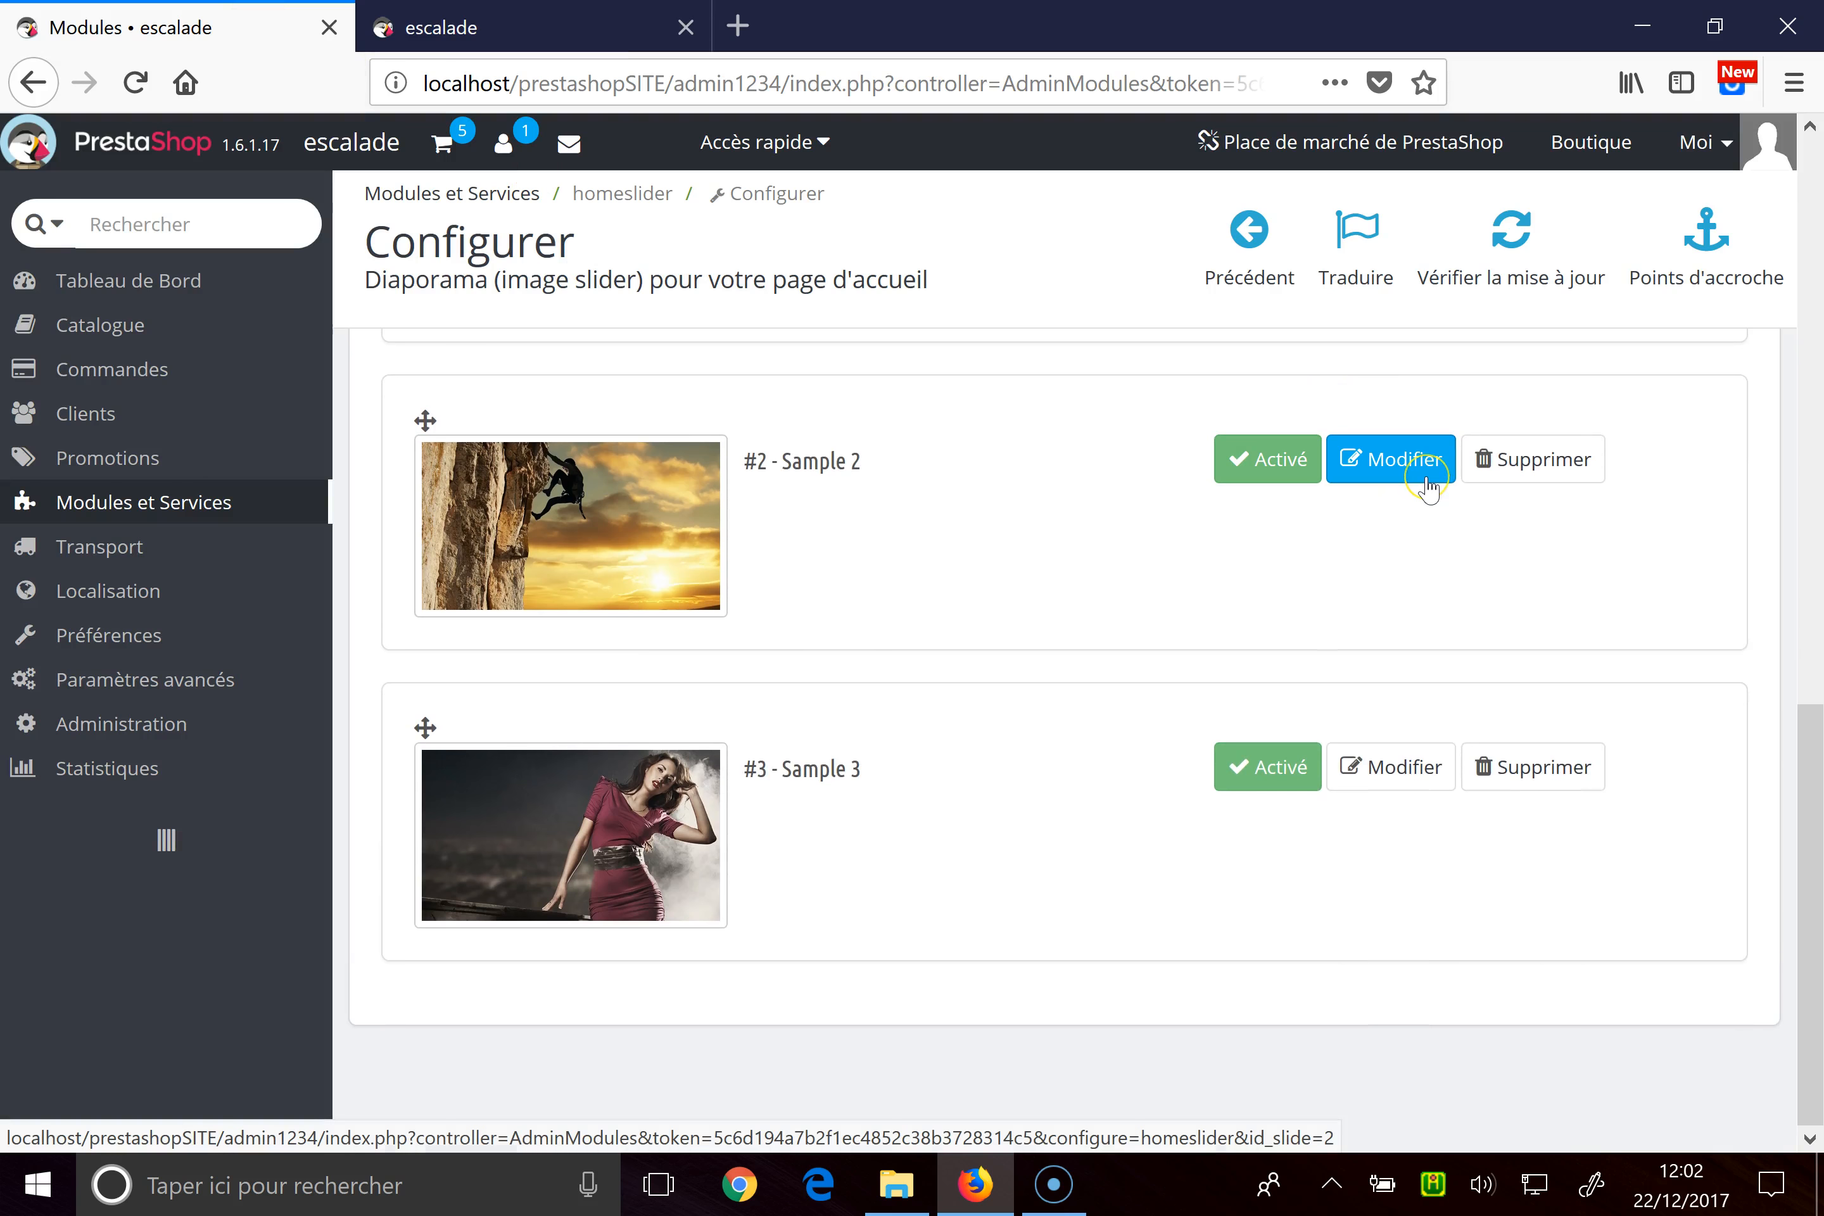
pyautogui.scroll(-8, 1174, 647)
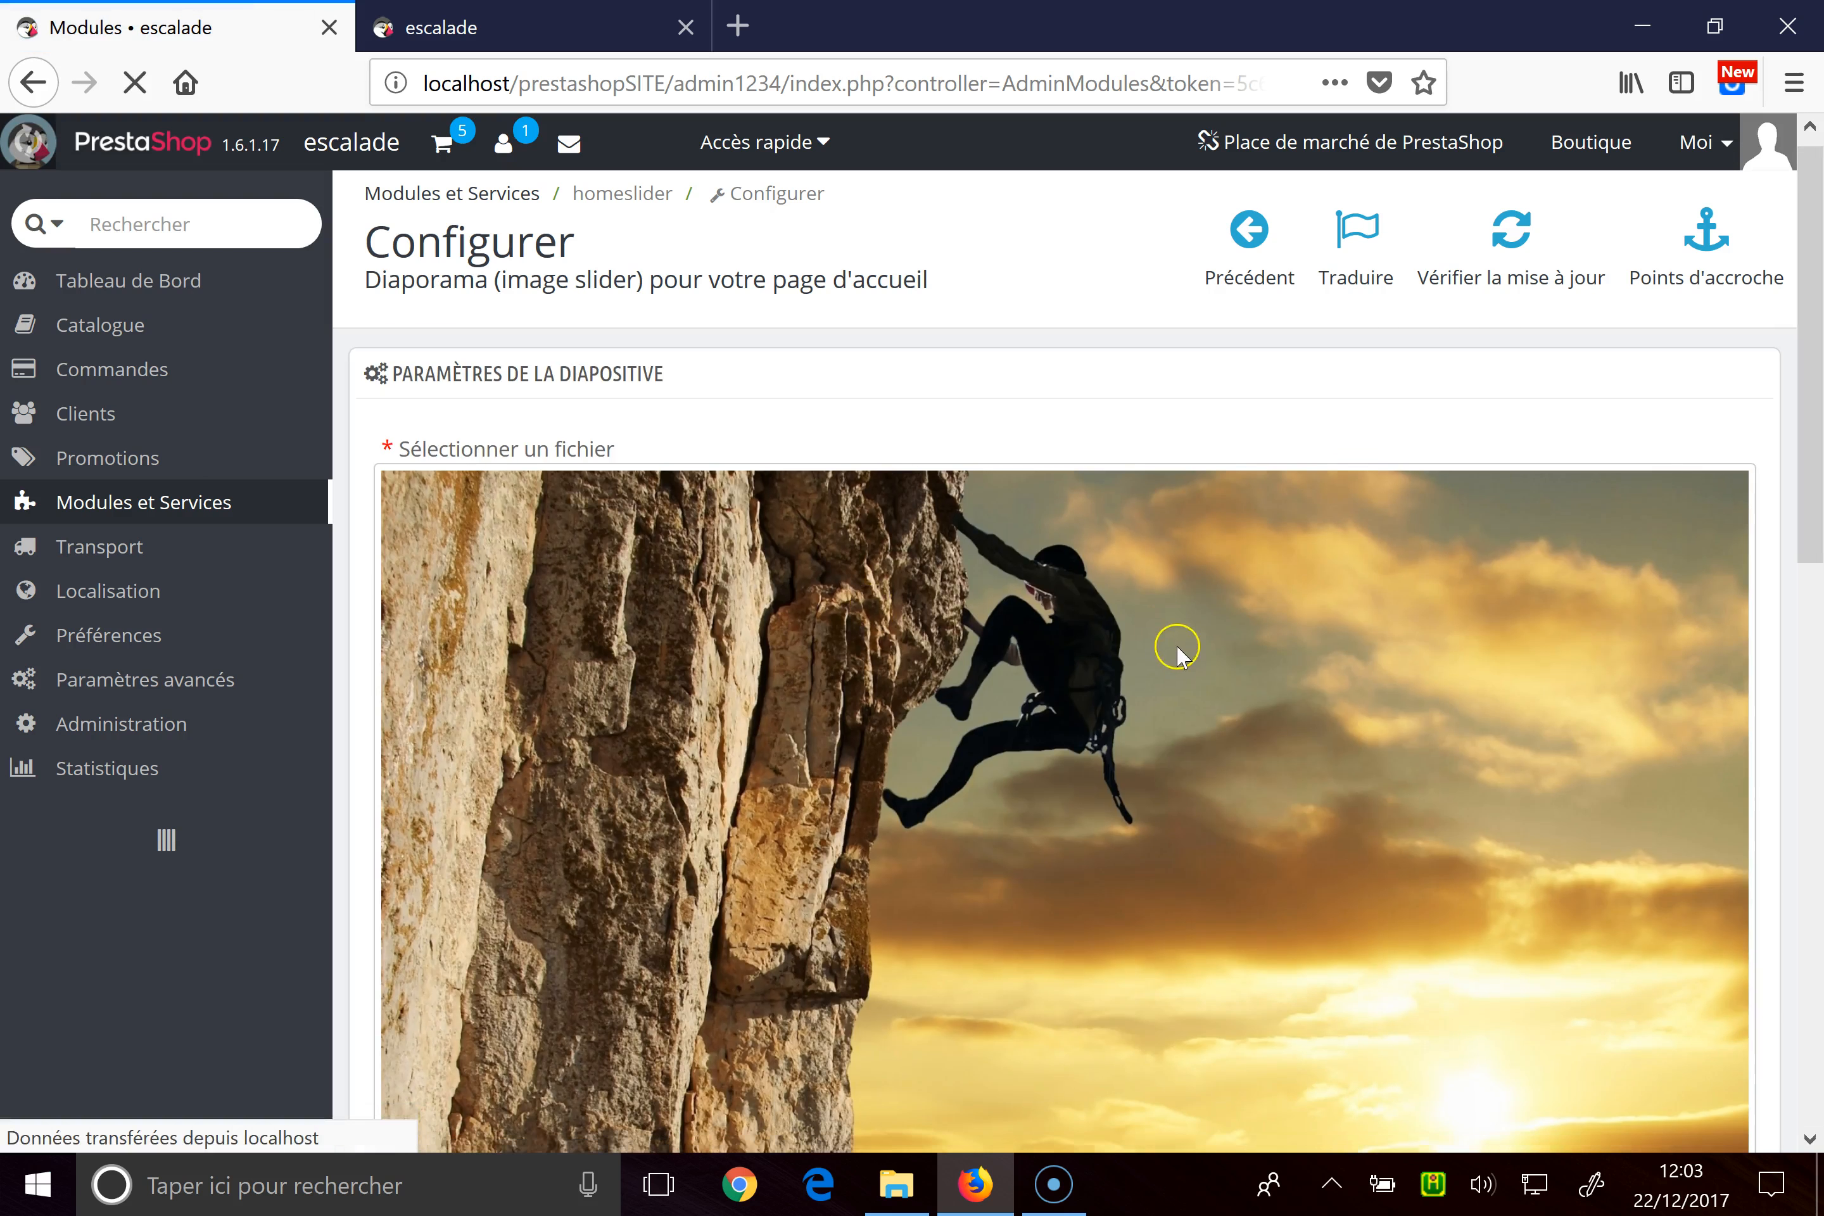
pyautogui.scroll(-3, 652, 720)
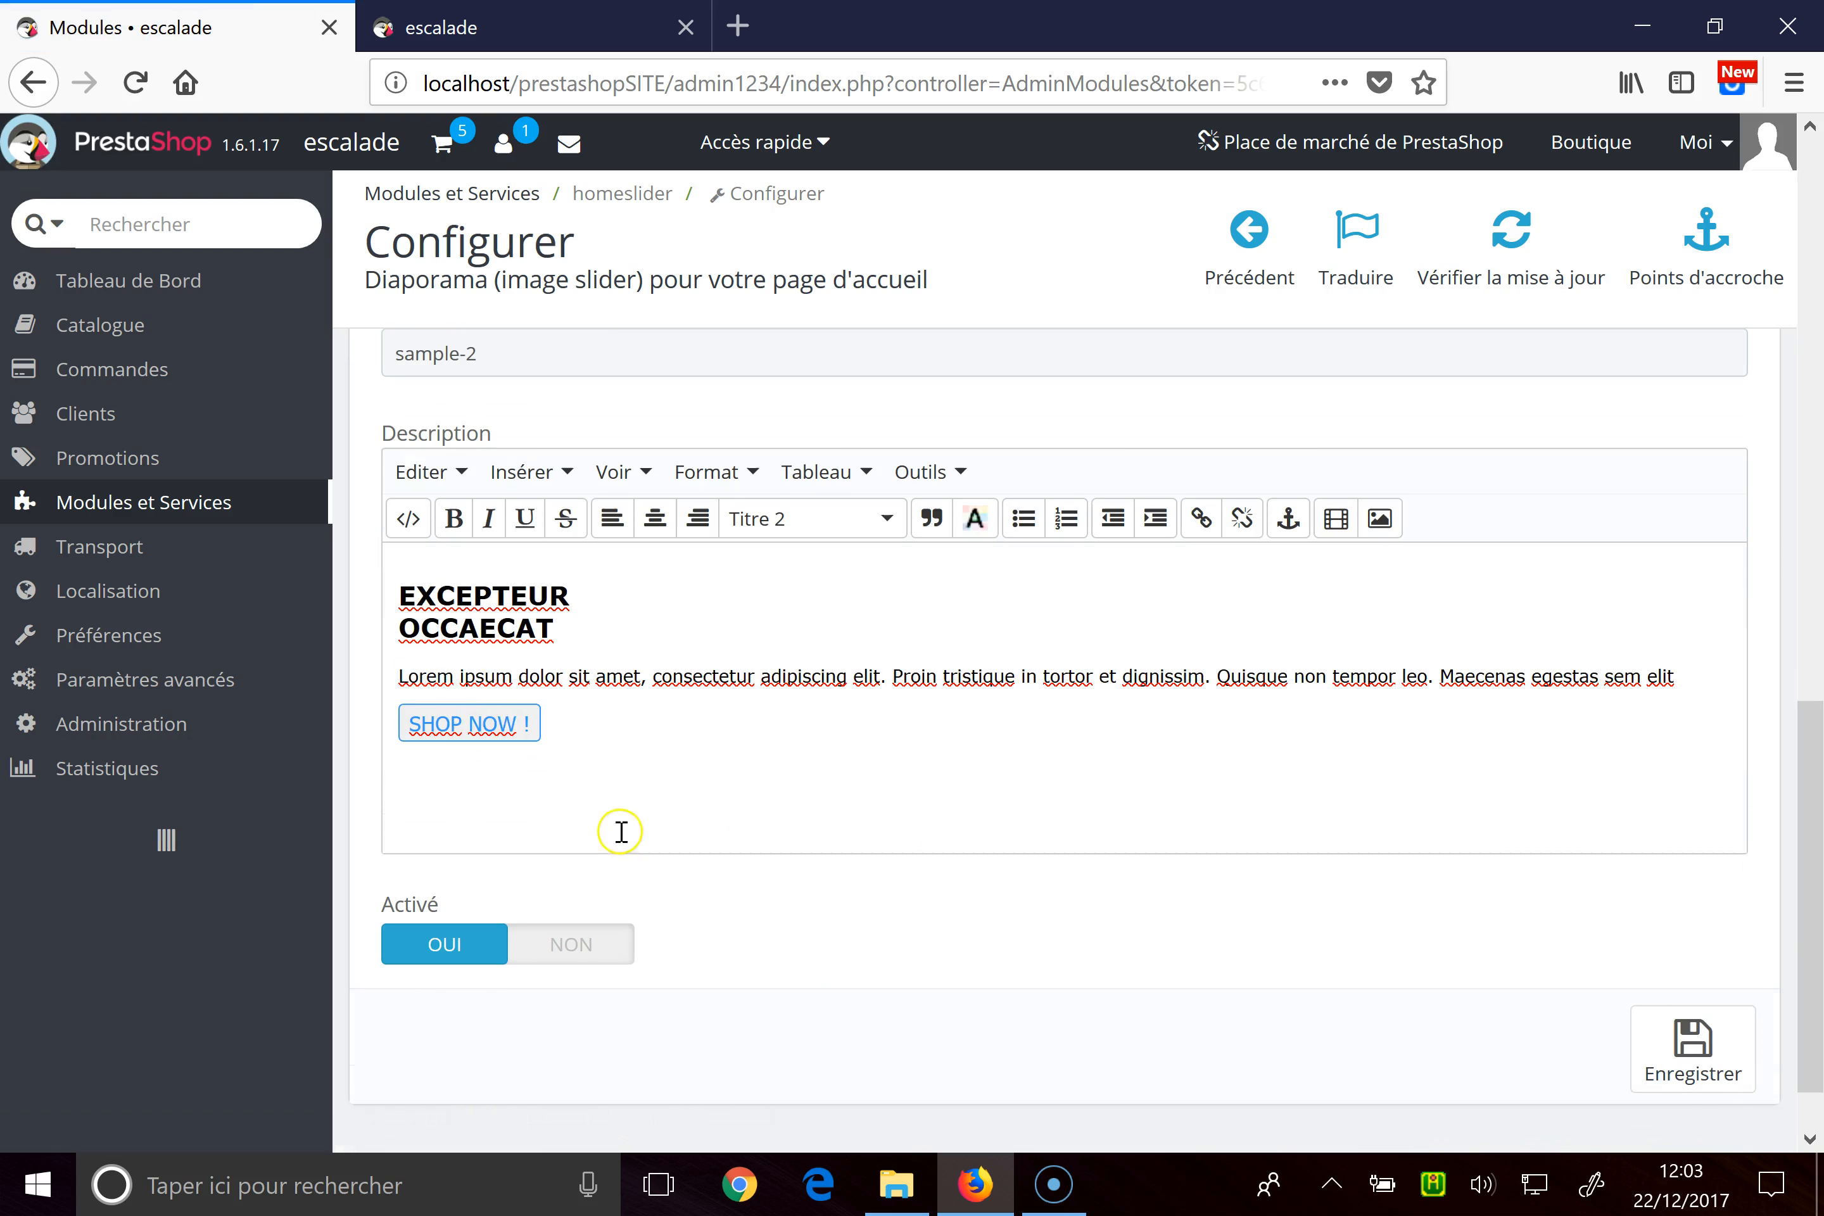
# Step: Replace the heading in the Sample 2 slide's description with "Escalade"
pyautogui.moveTo(554, 632); pyautogui.dragTo(401, 592)
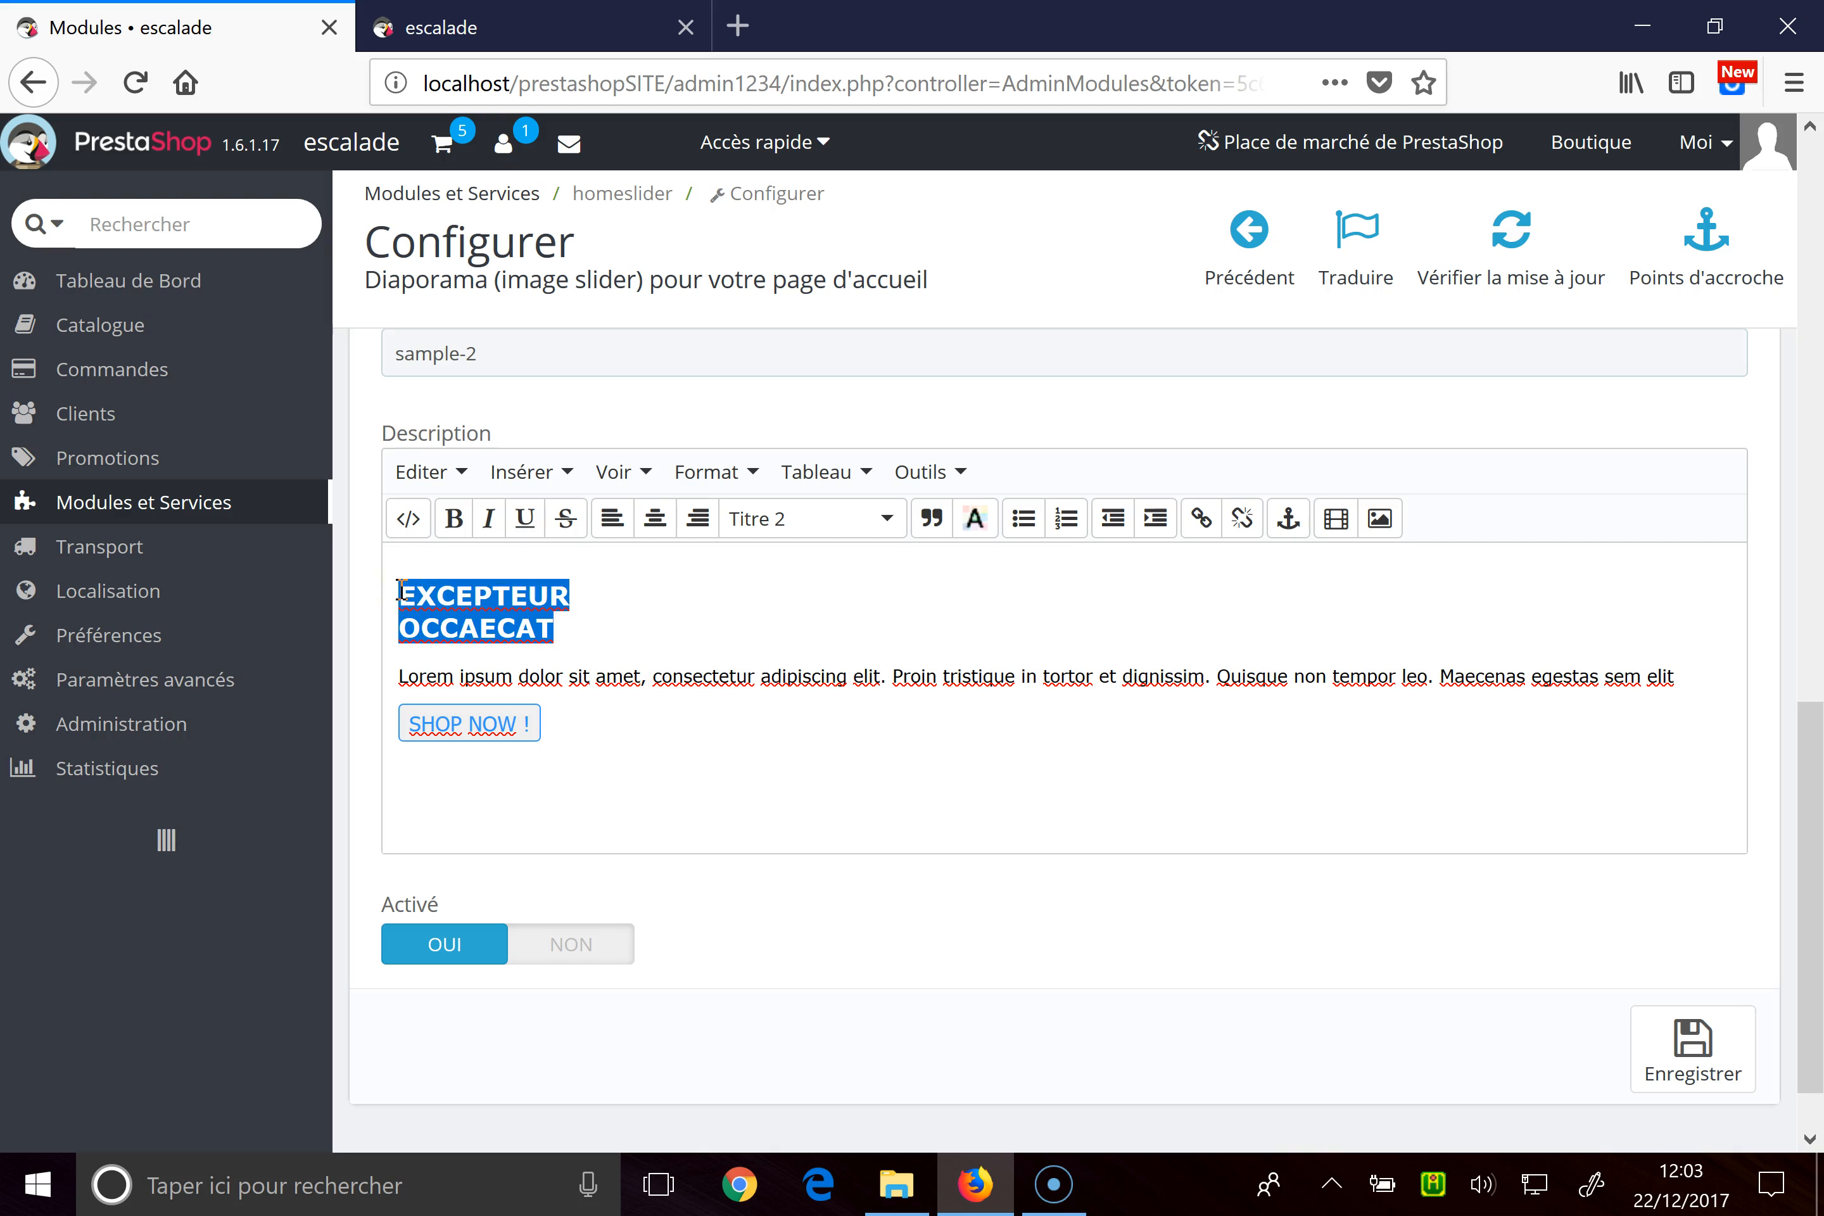
pyautogui.write('EScal')
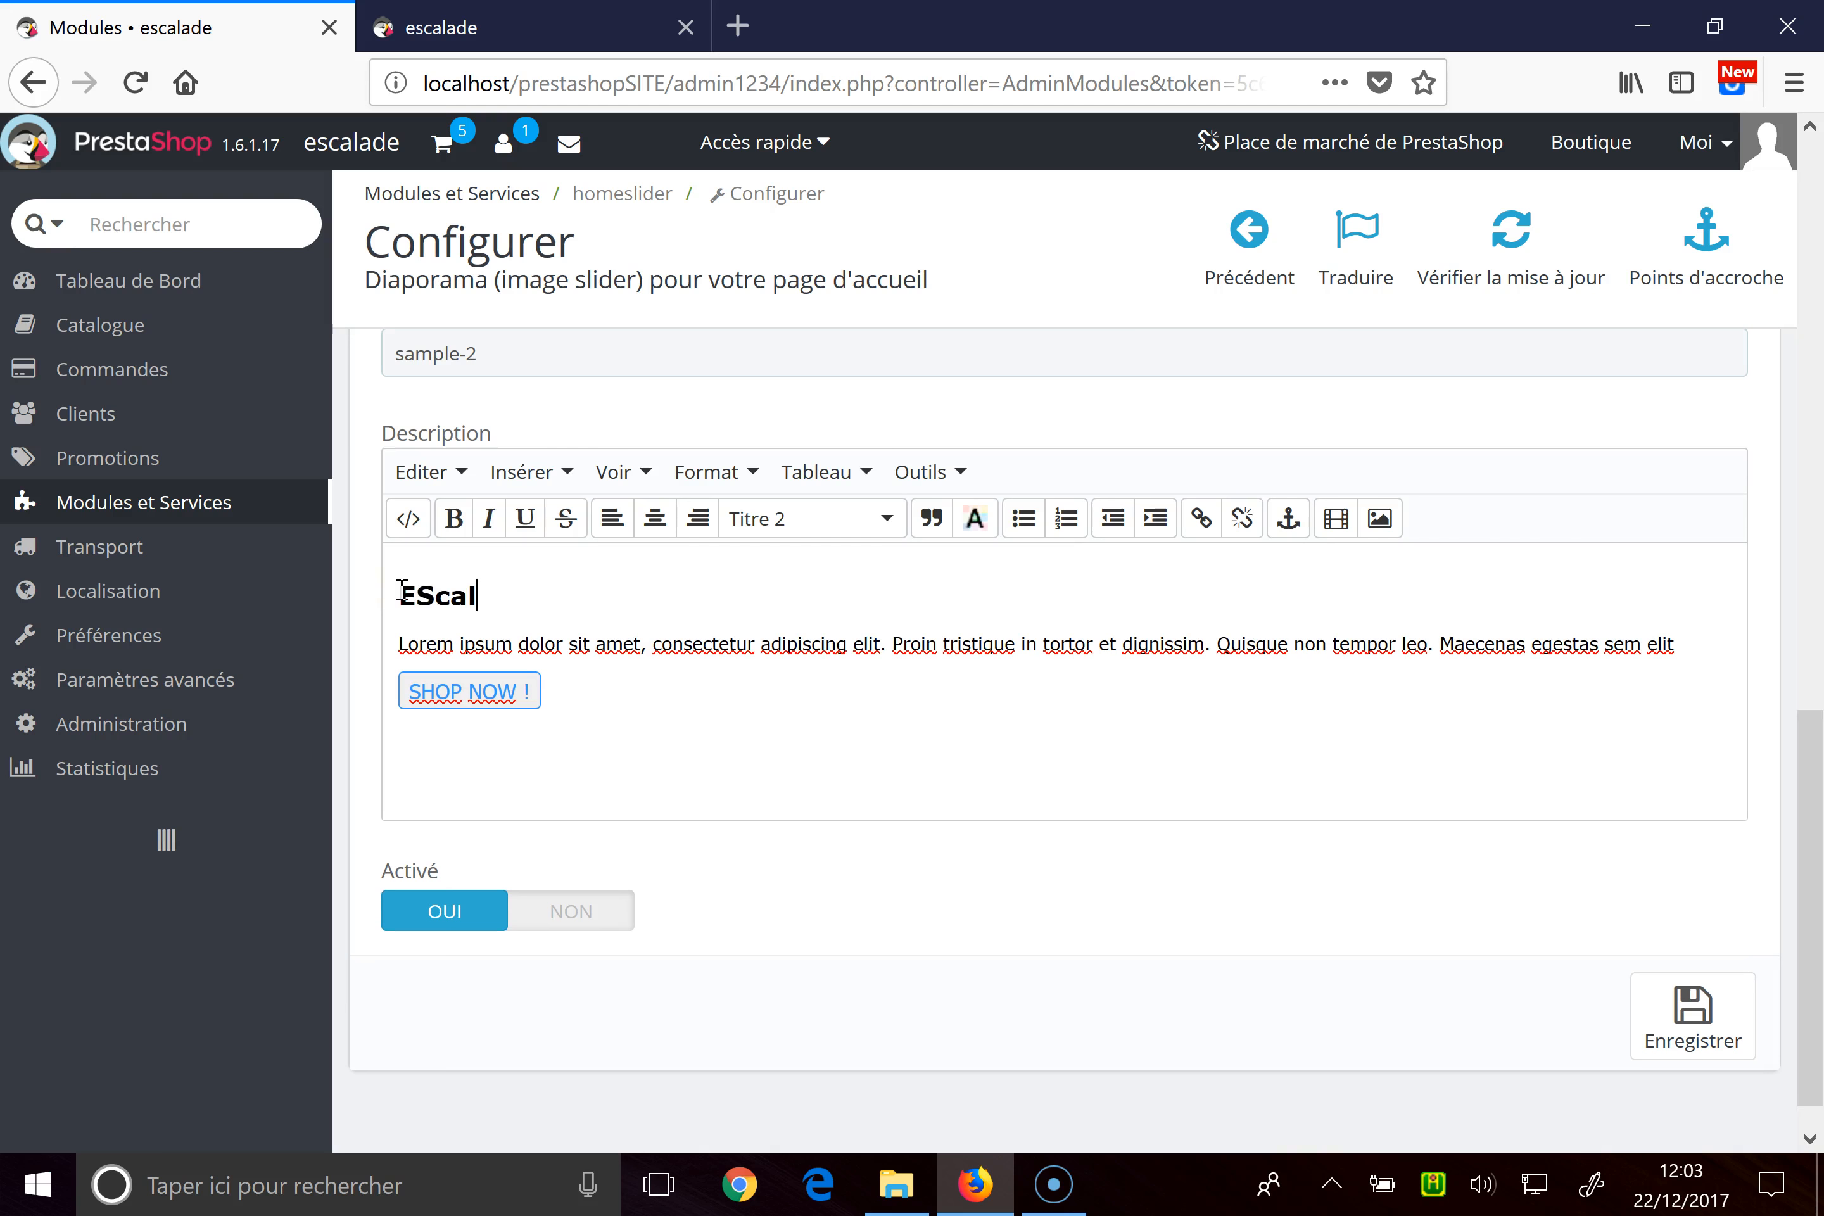
pyautogui.write('ade')
pyautogui.click(437, 601)
pyautogui.press('BackSpace')
pyautogui.write('s')
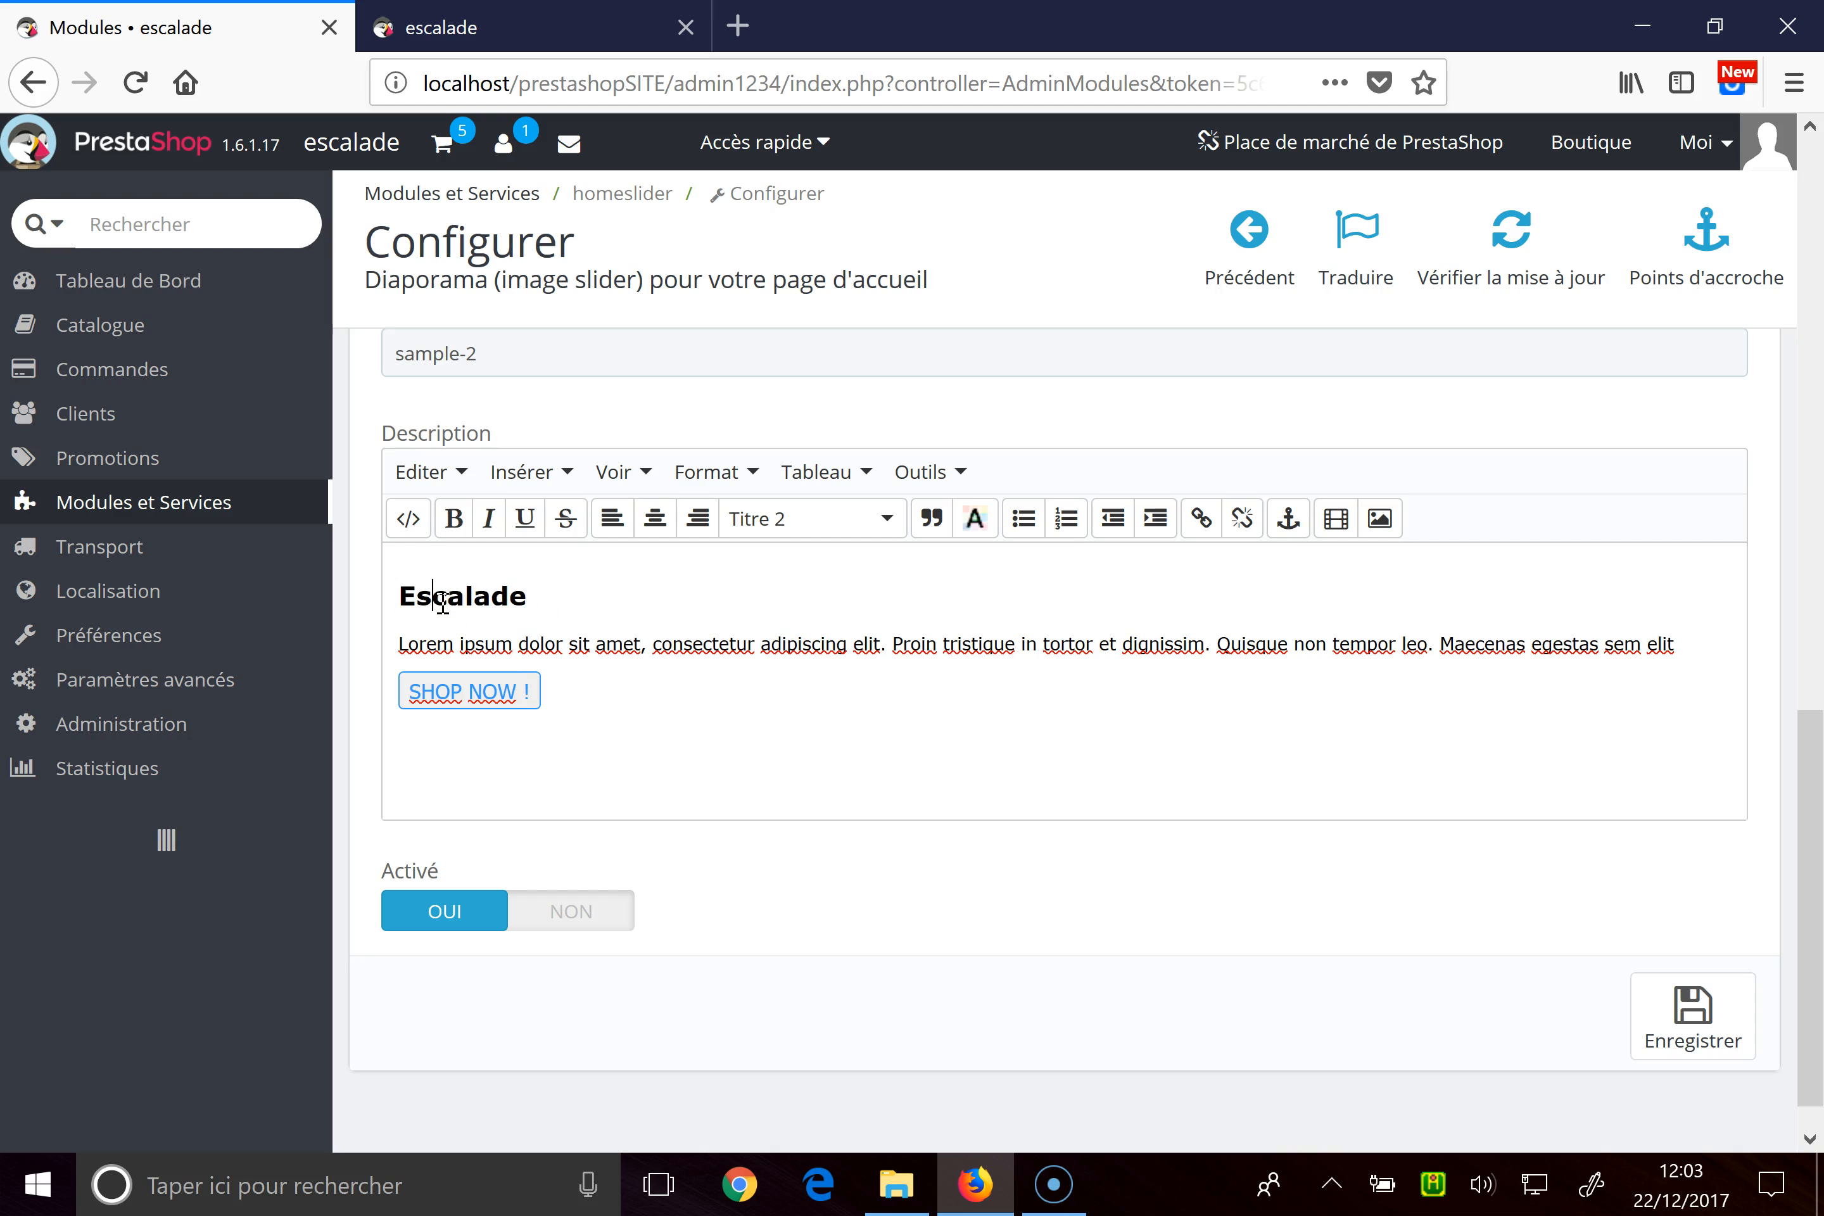
# Step: Replace the description's Lorem ipsum paragraph with "Vous trouverez tout le matériel sur le site" and add an empty line below it
pyautogui.moveTo(399, 647); pyautogui.dragTo(1707, 666)
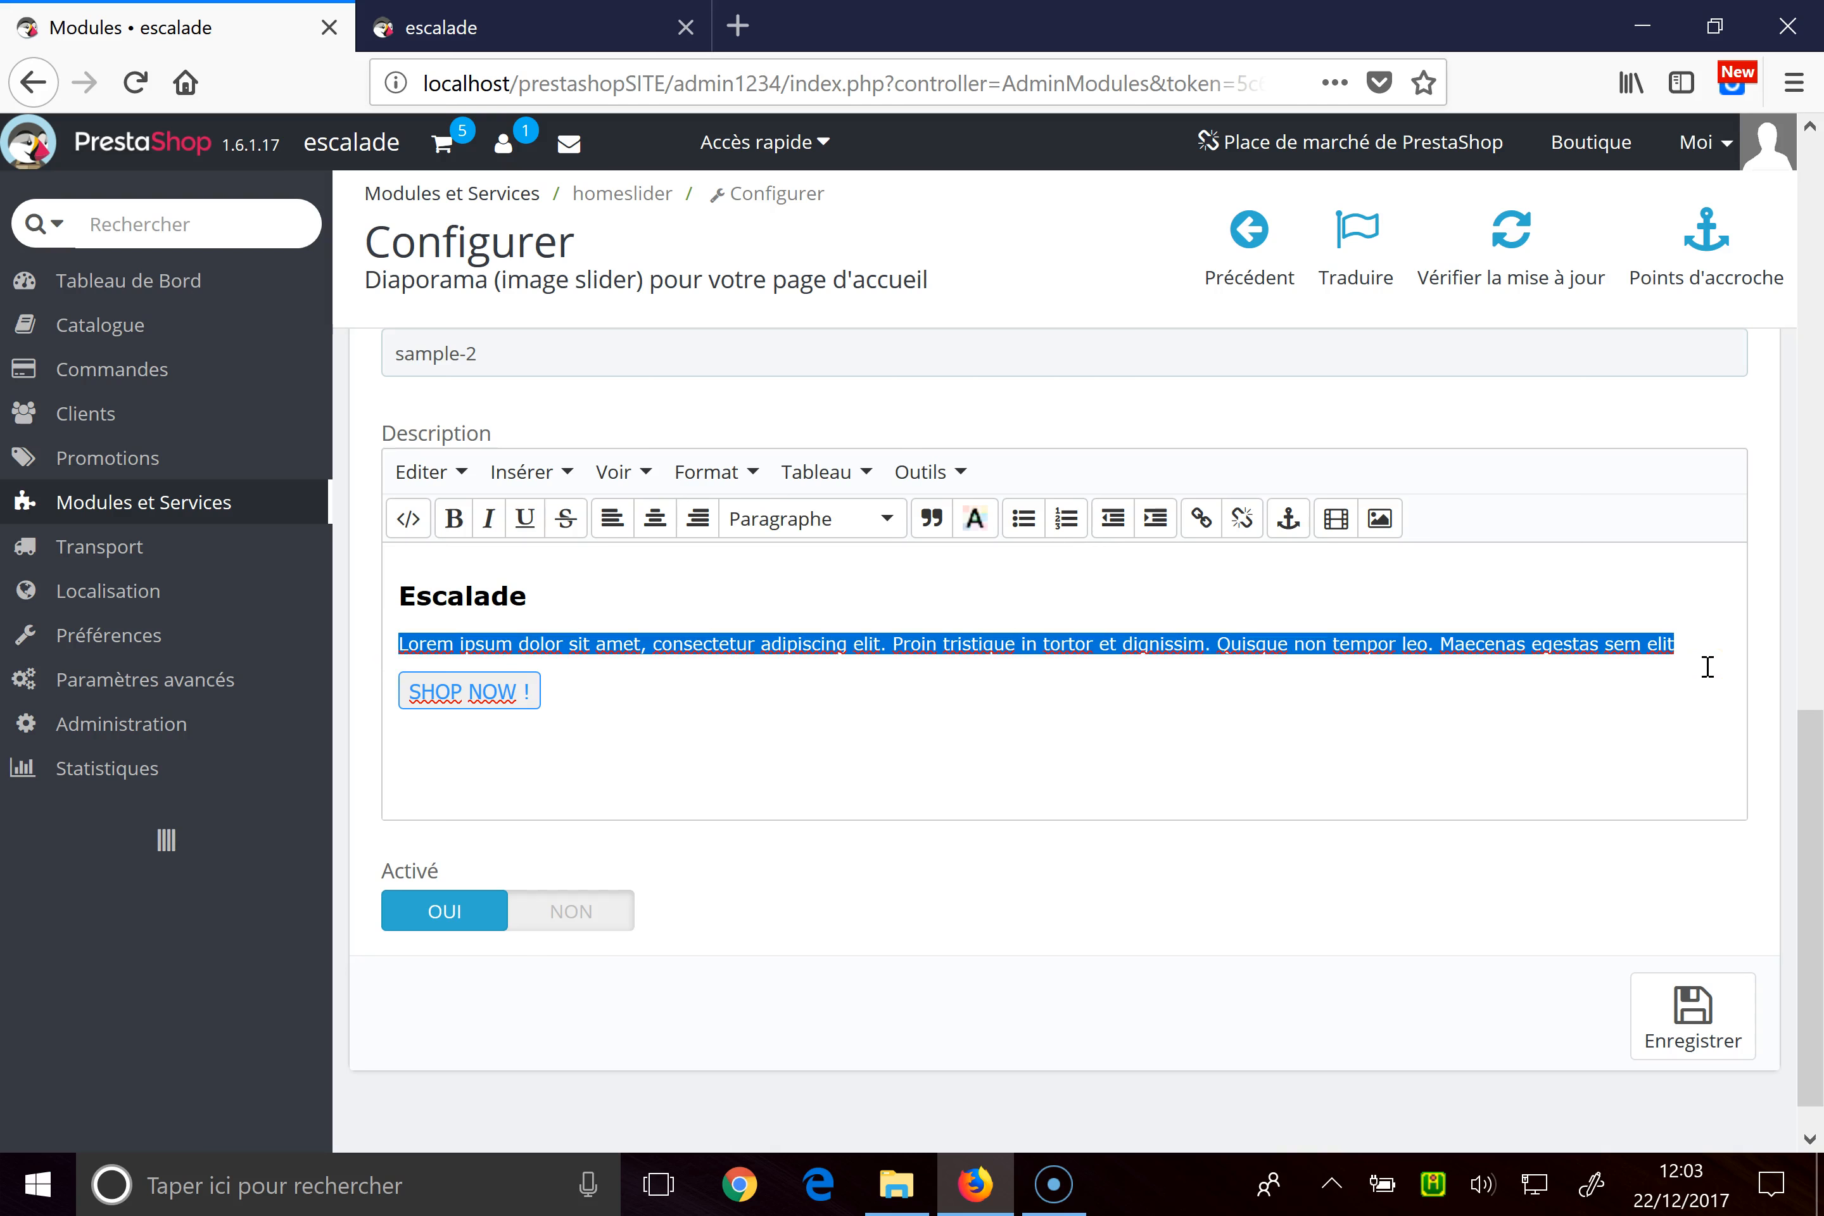
pyautogui.write('Vo')
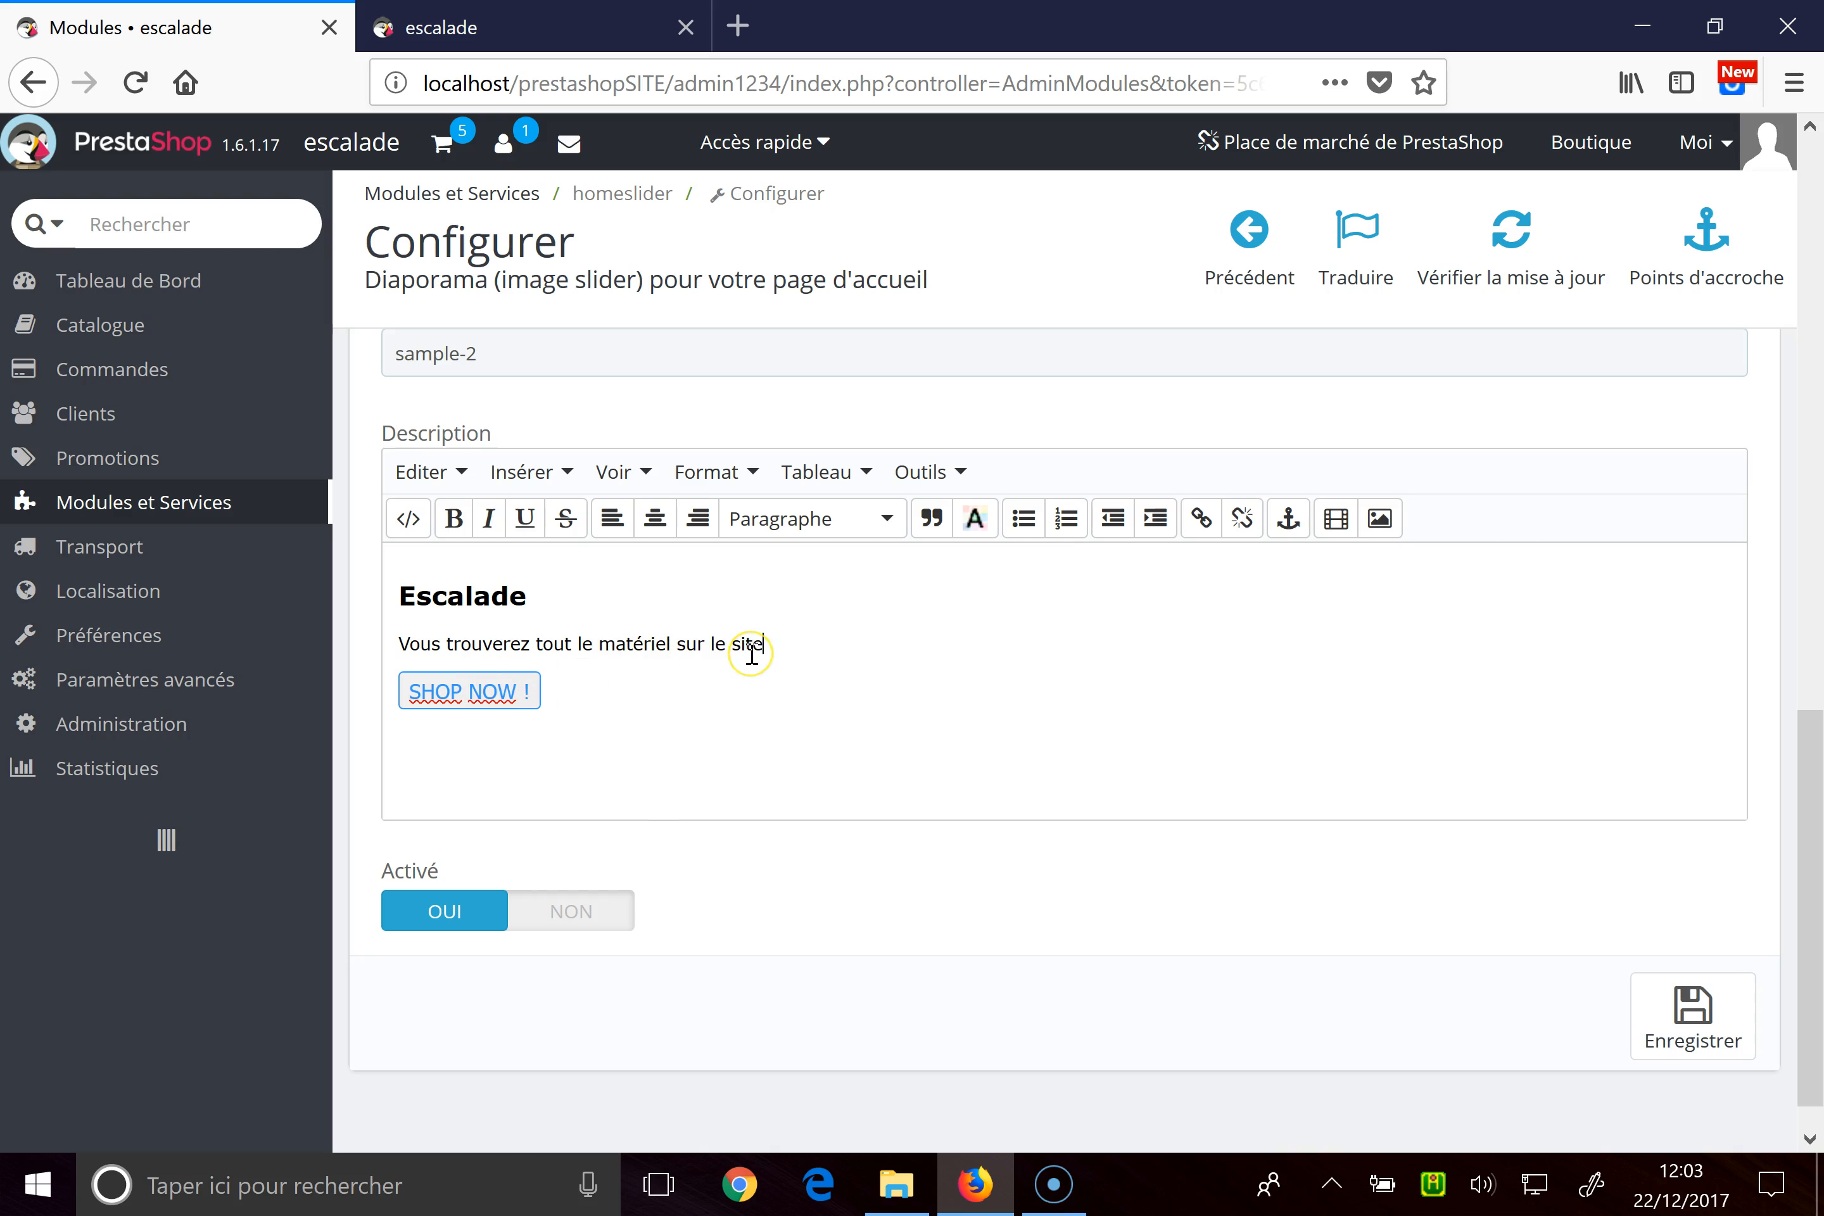
pyautogui.press('Return')
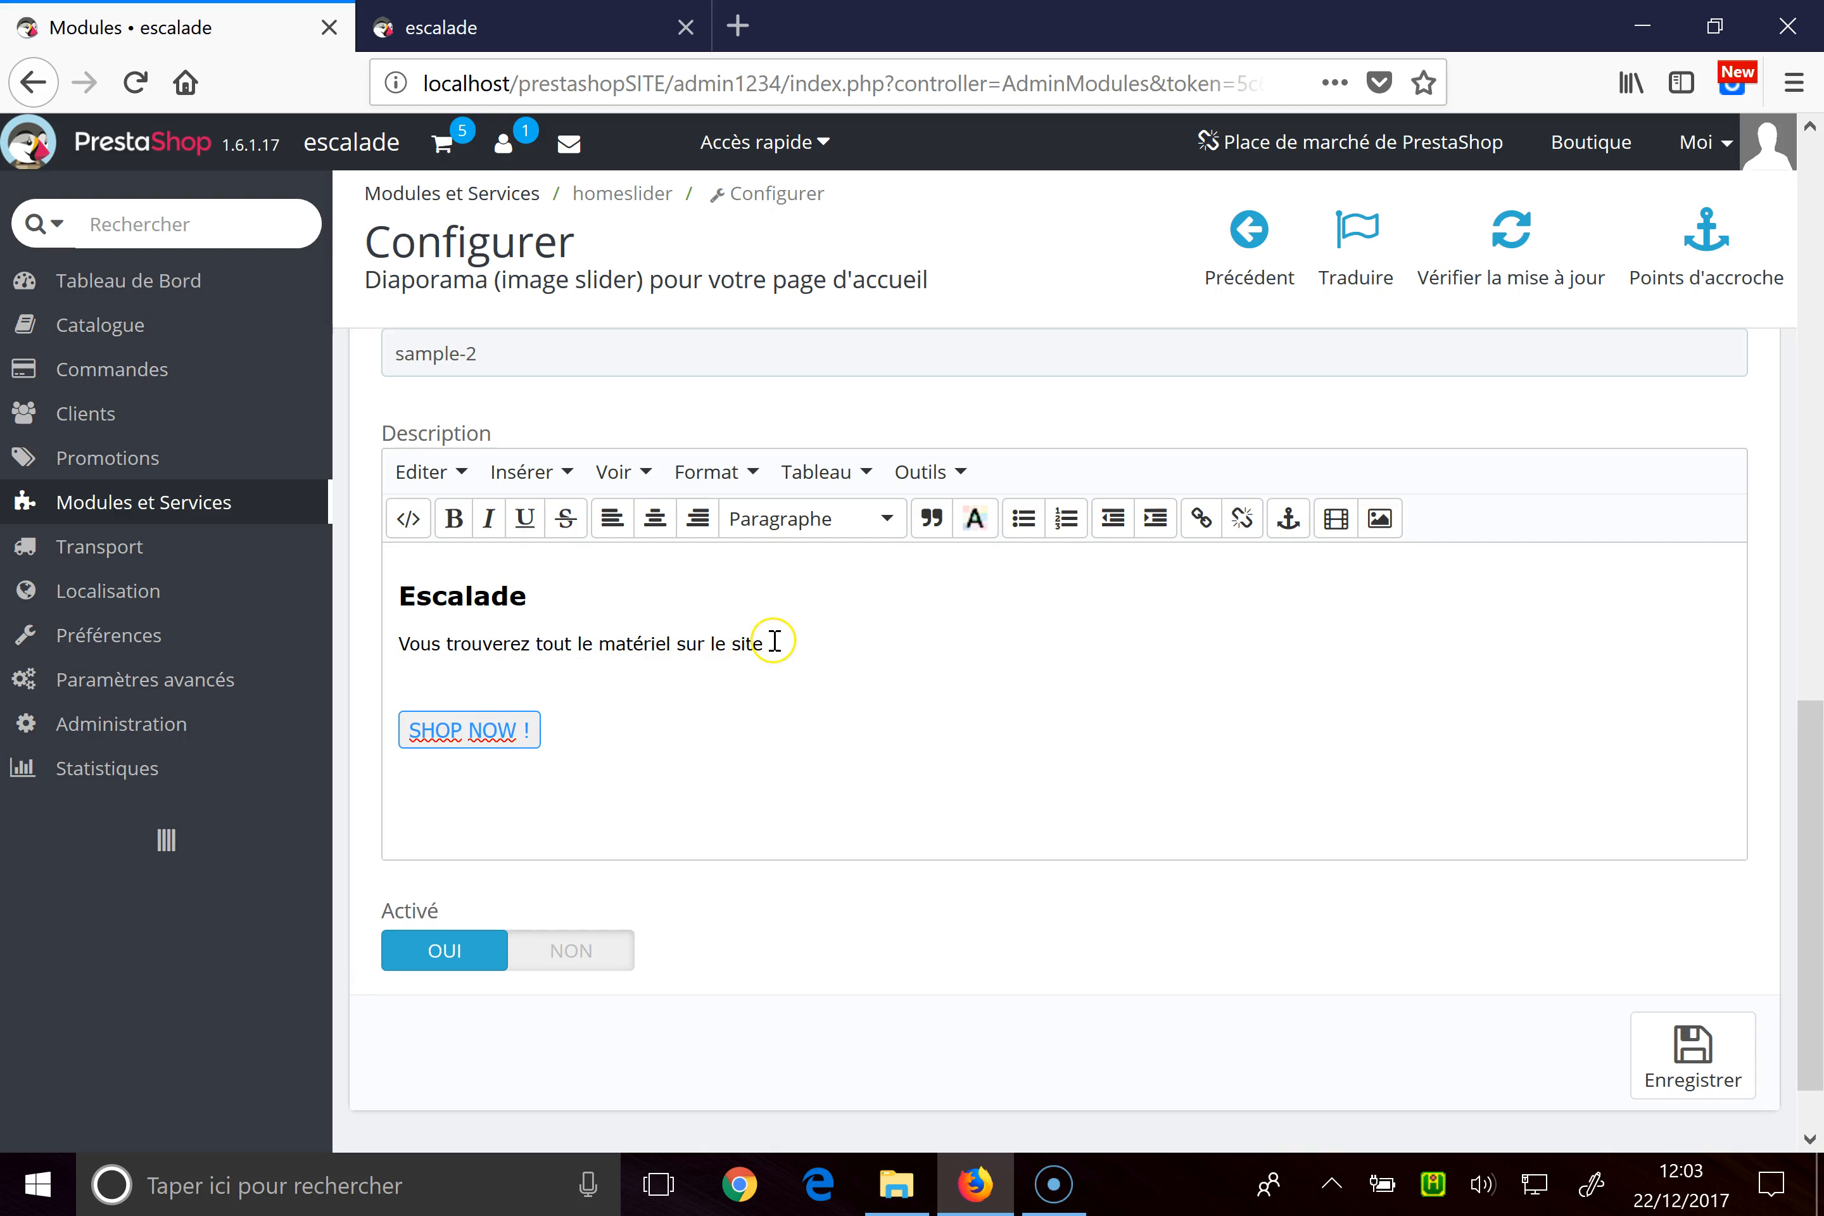
pyautogui.moveTo(740, 644); pyautogui.dragTo(650, 643)
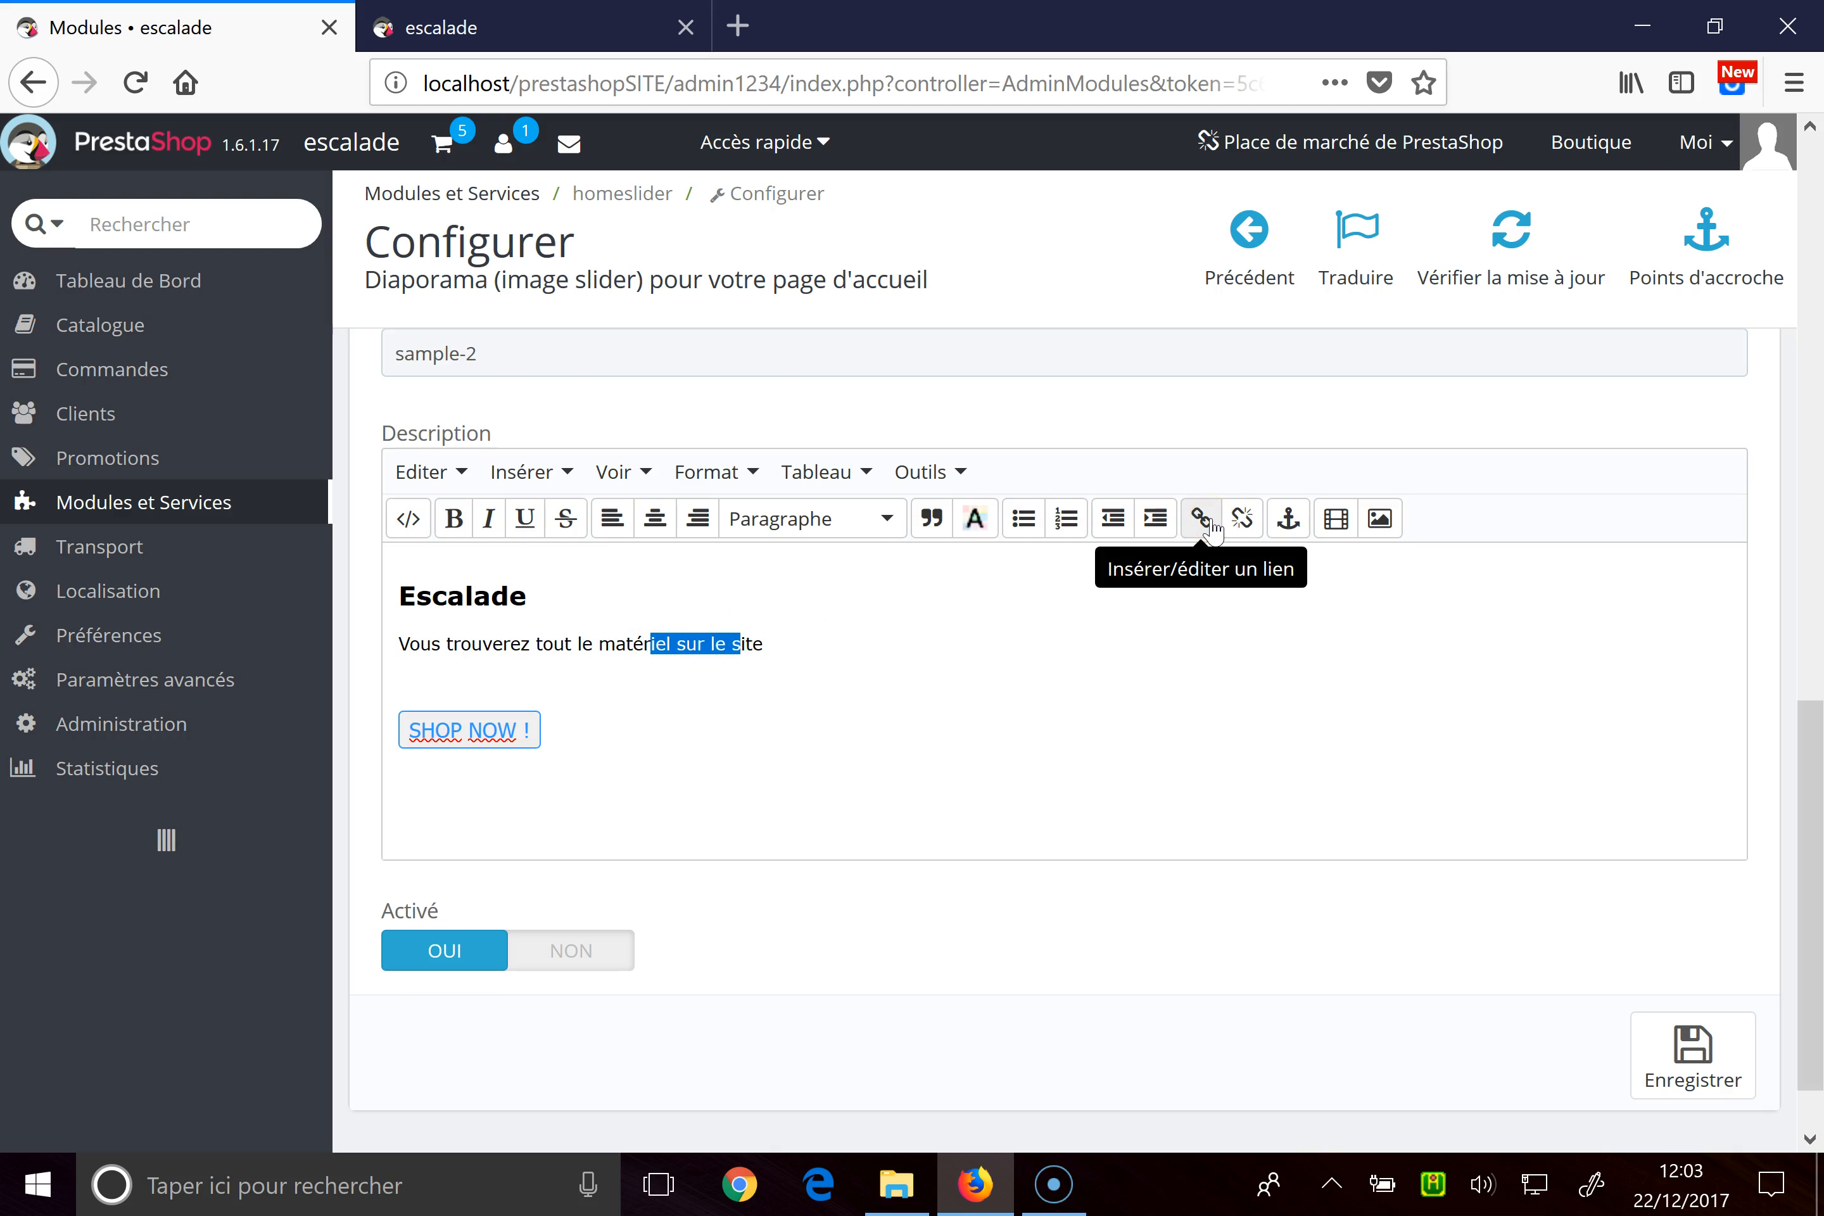
pyautogui.click(1201, 523)
pyautogui.click(440, 817)
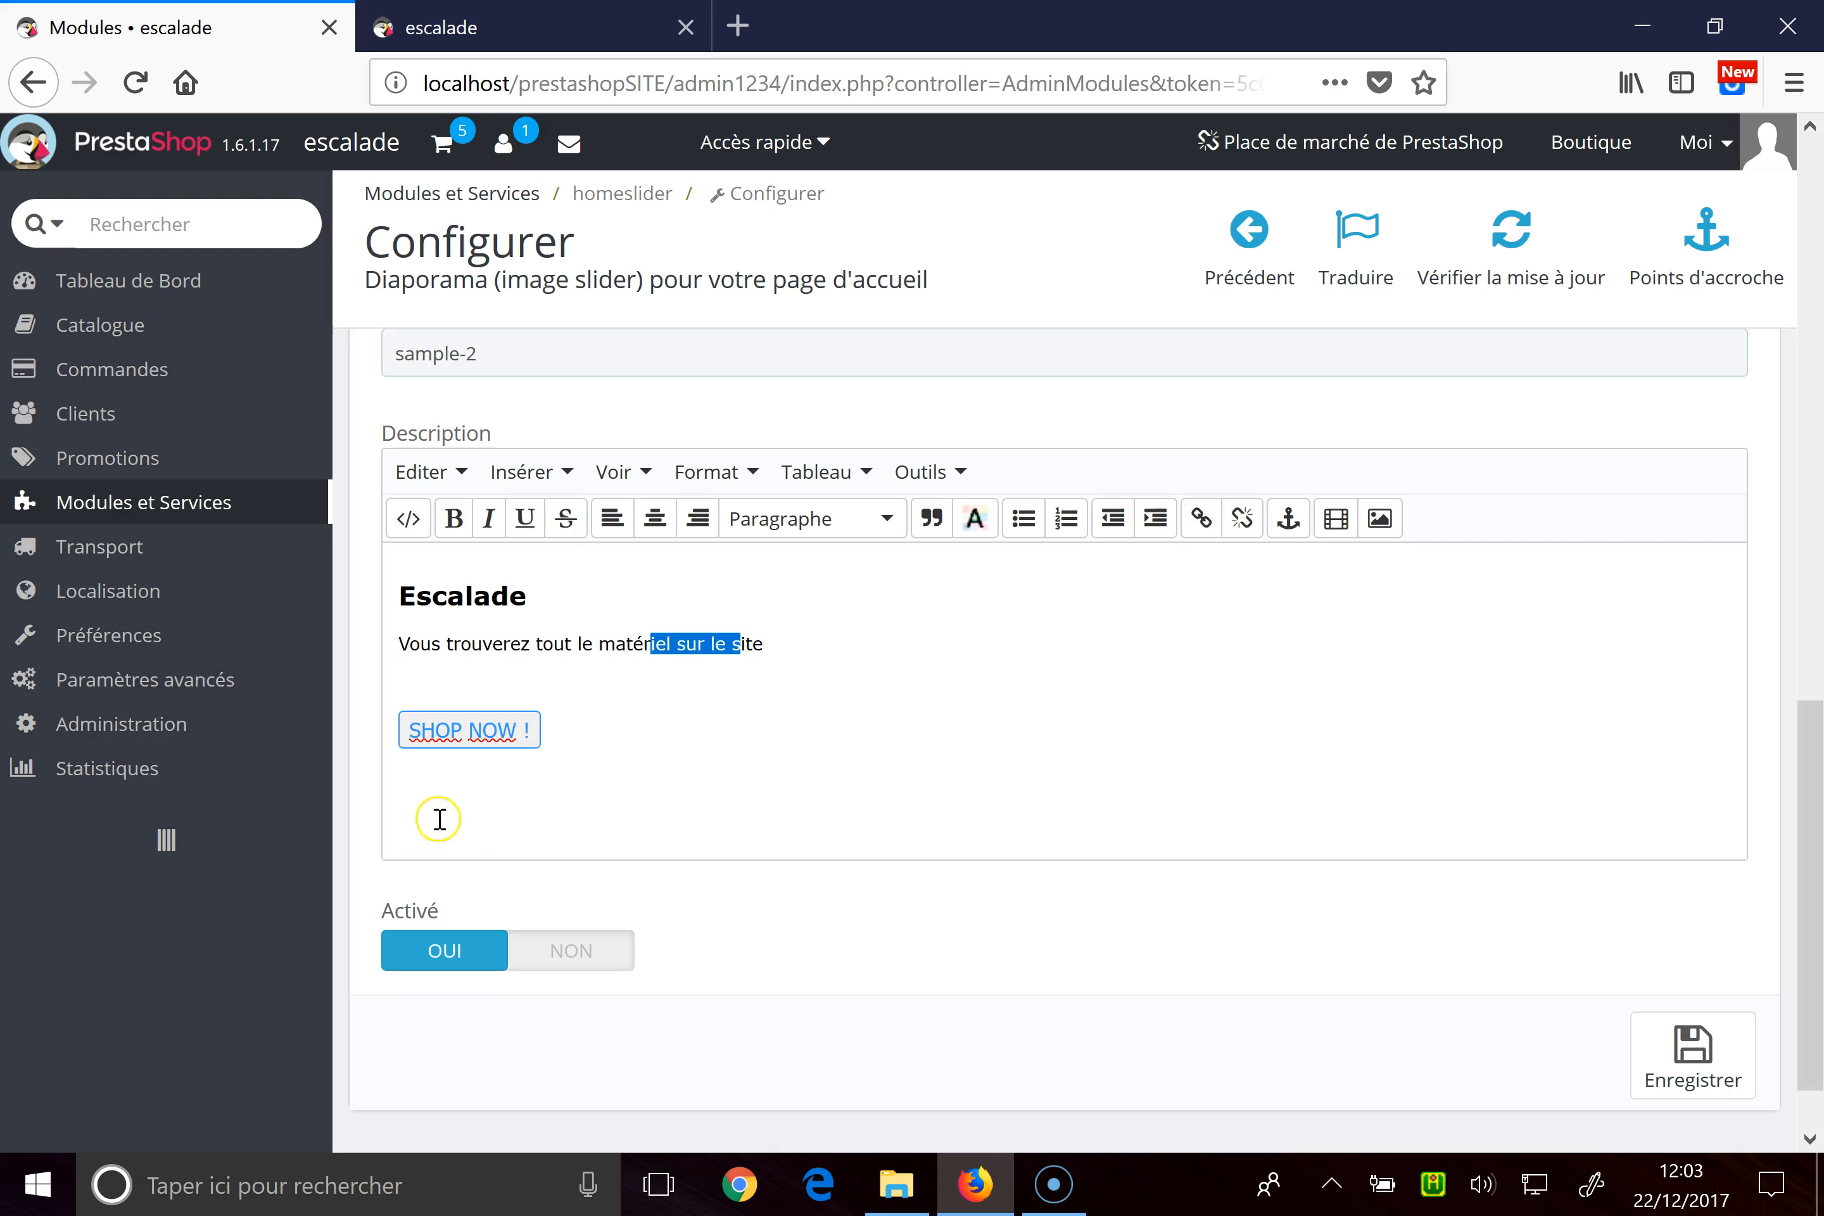
# Step: Save the Sample 2 slide with its edited description
pyautogui.scroll(-1, 994, 802)
pyautogui.click(1693, 964)
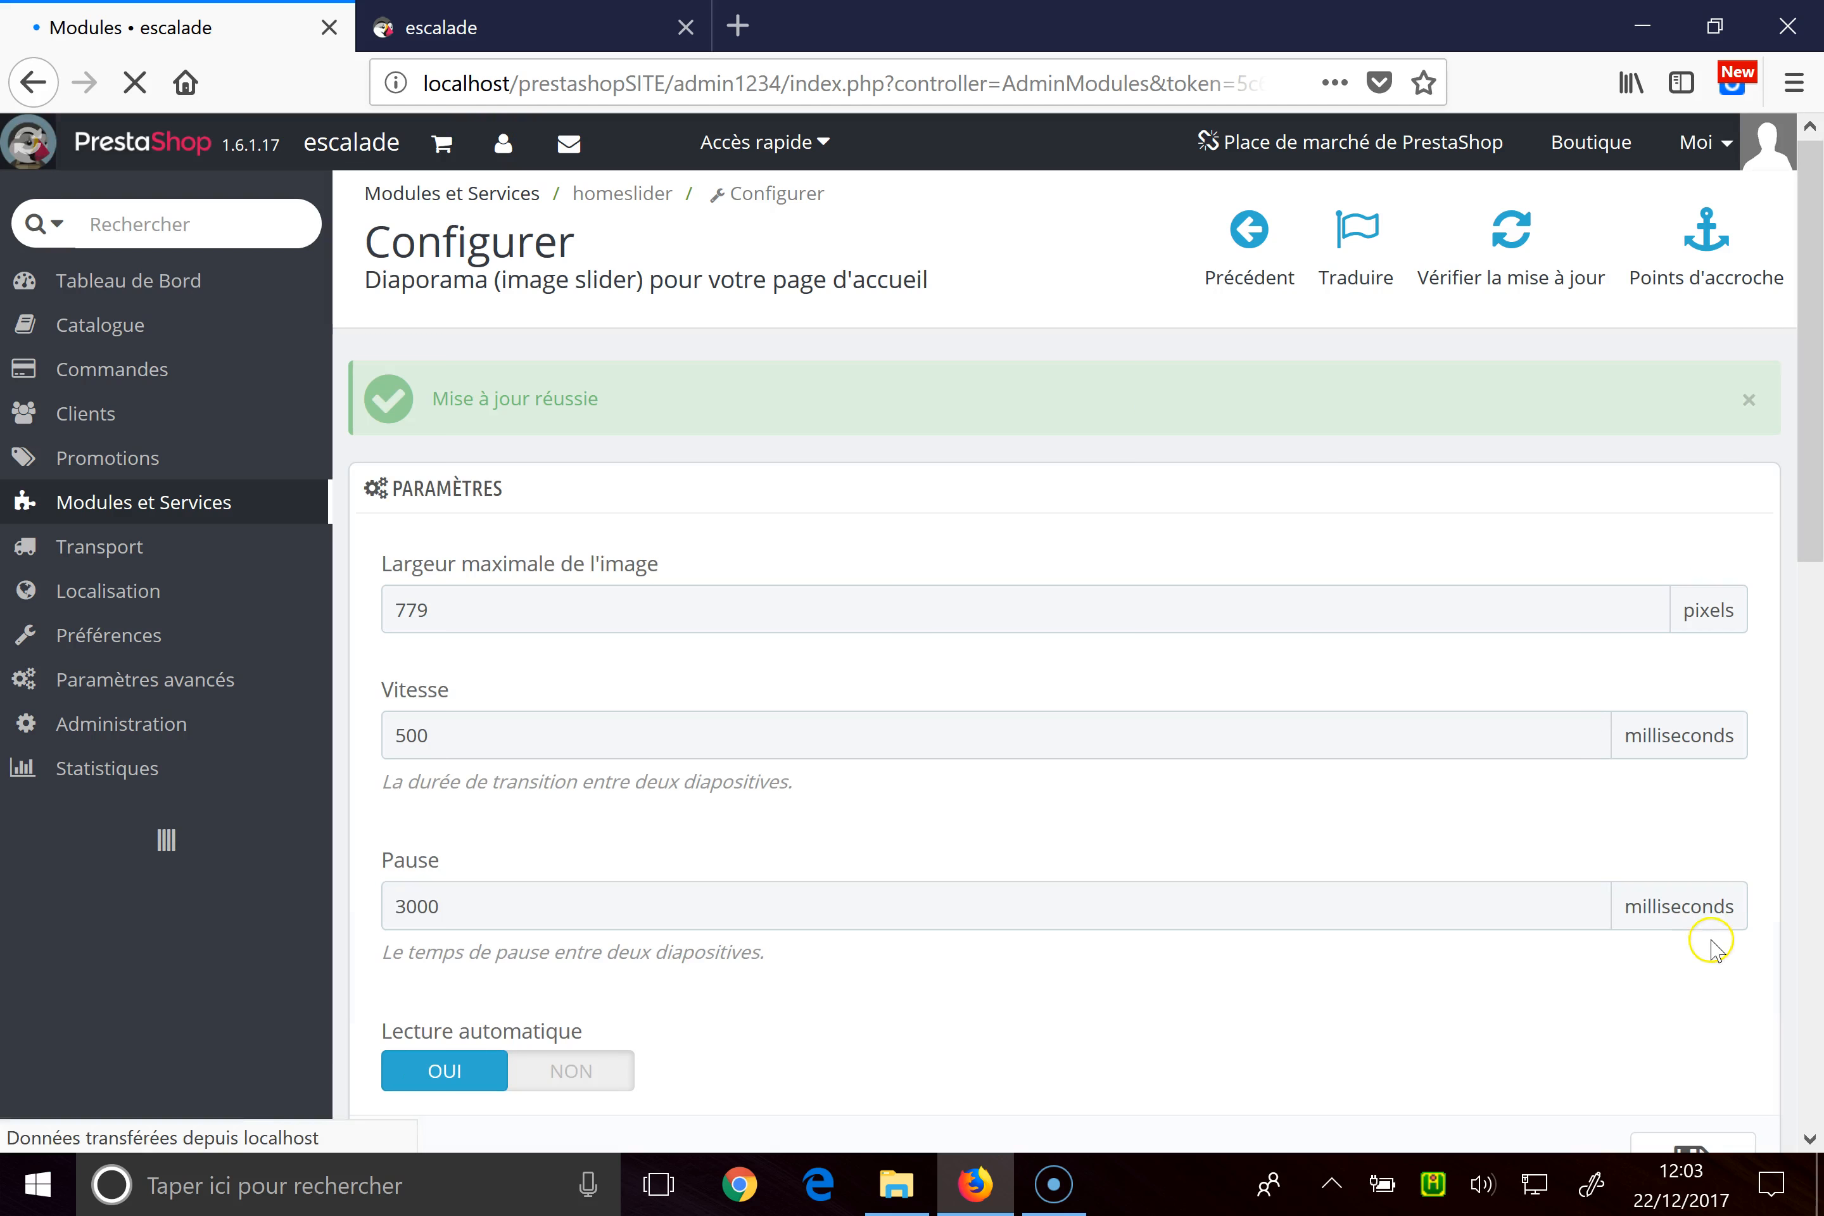
# Step: Check the second slide's new text on the reloaded shop home page and return to the slider configuration in the back office
pyautogui.click(418, 23)
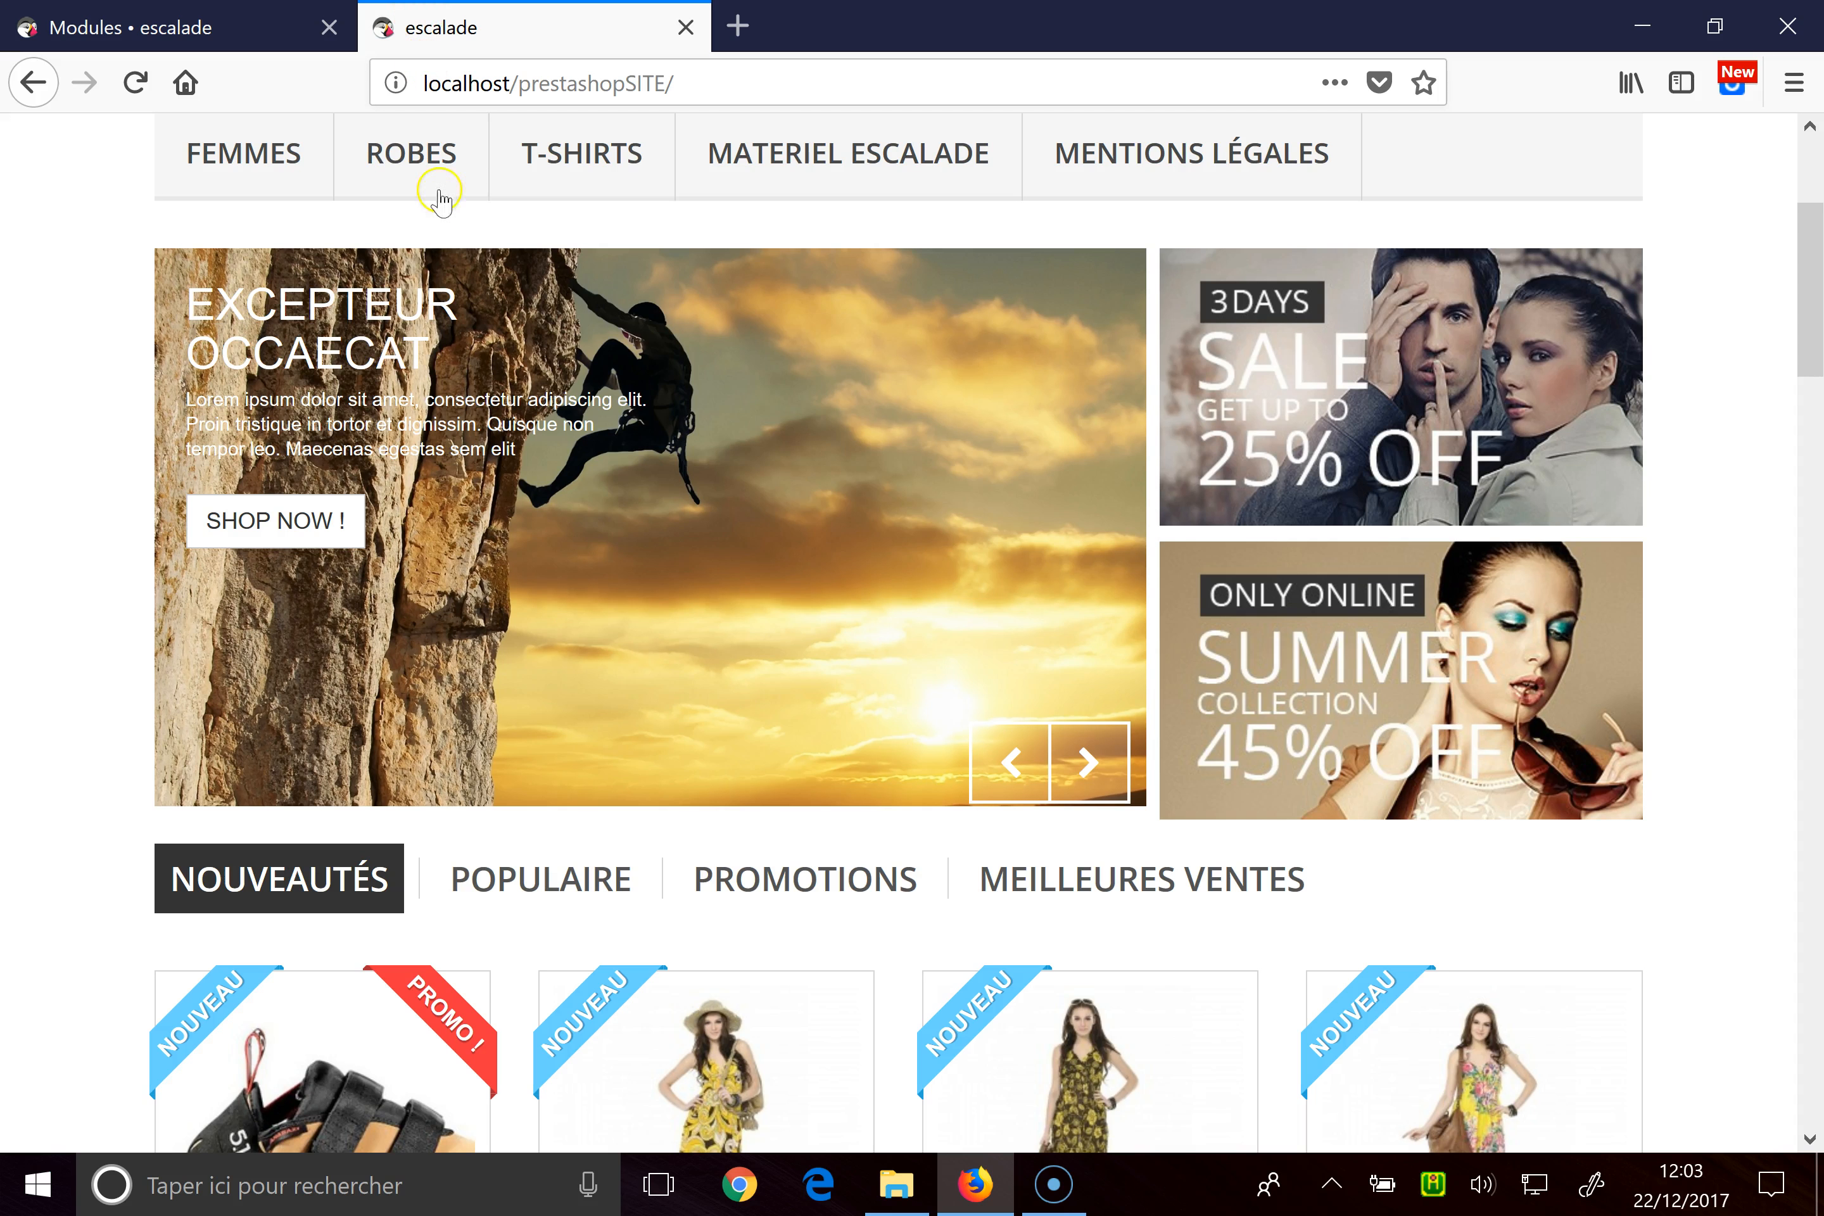
pyautogui.click(146, 82)
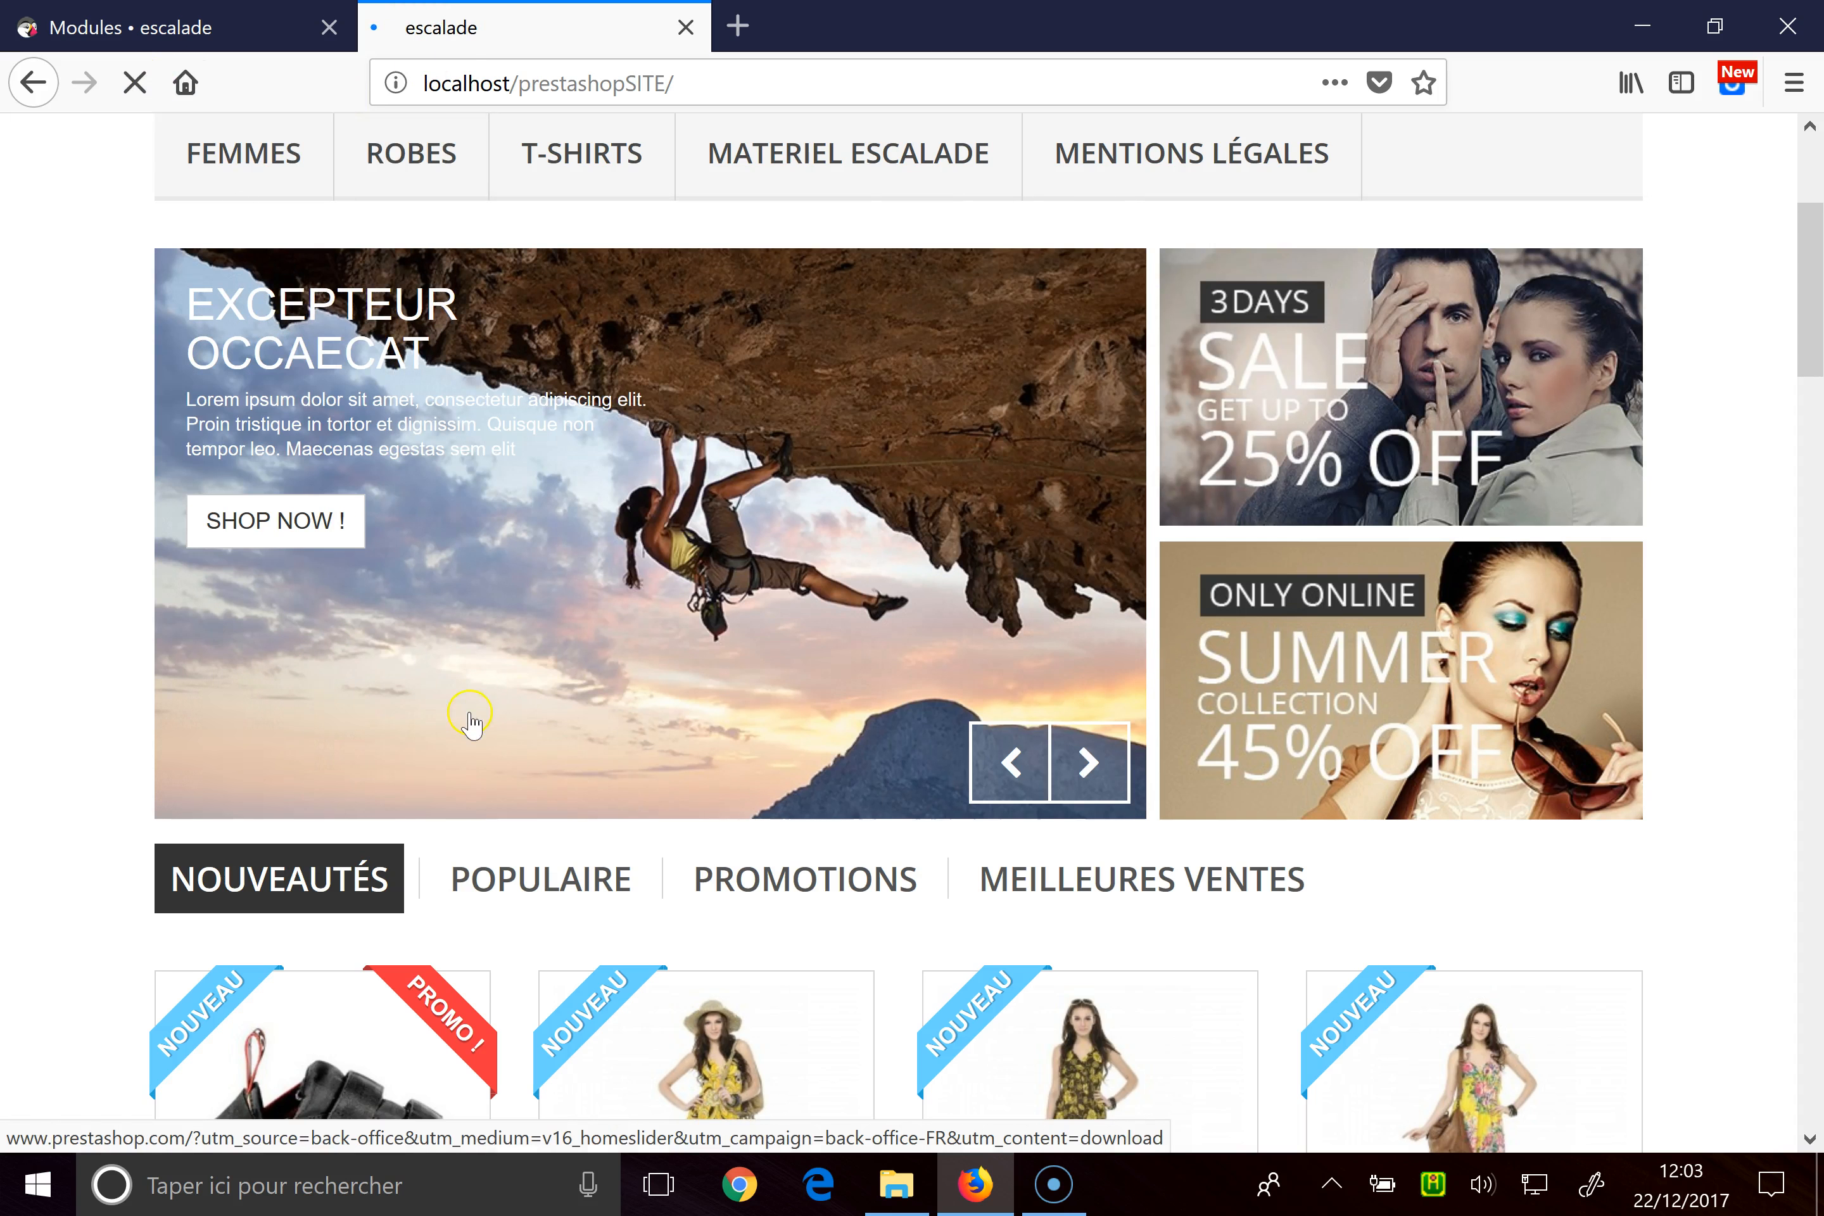
pyautogui.click(1087, 761)
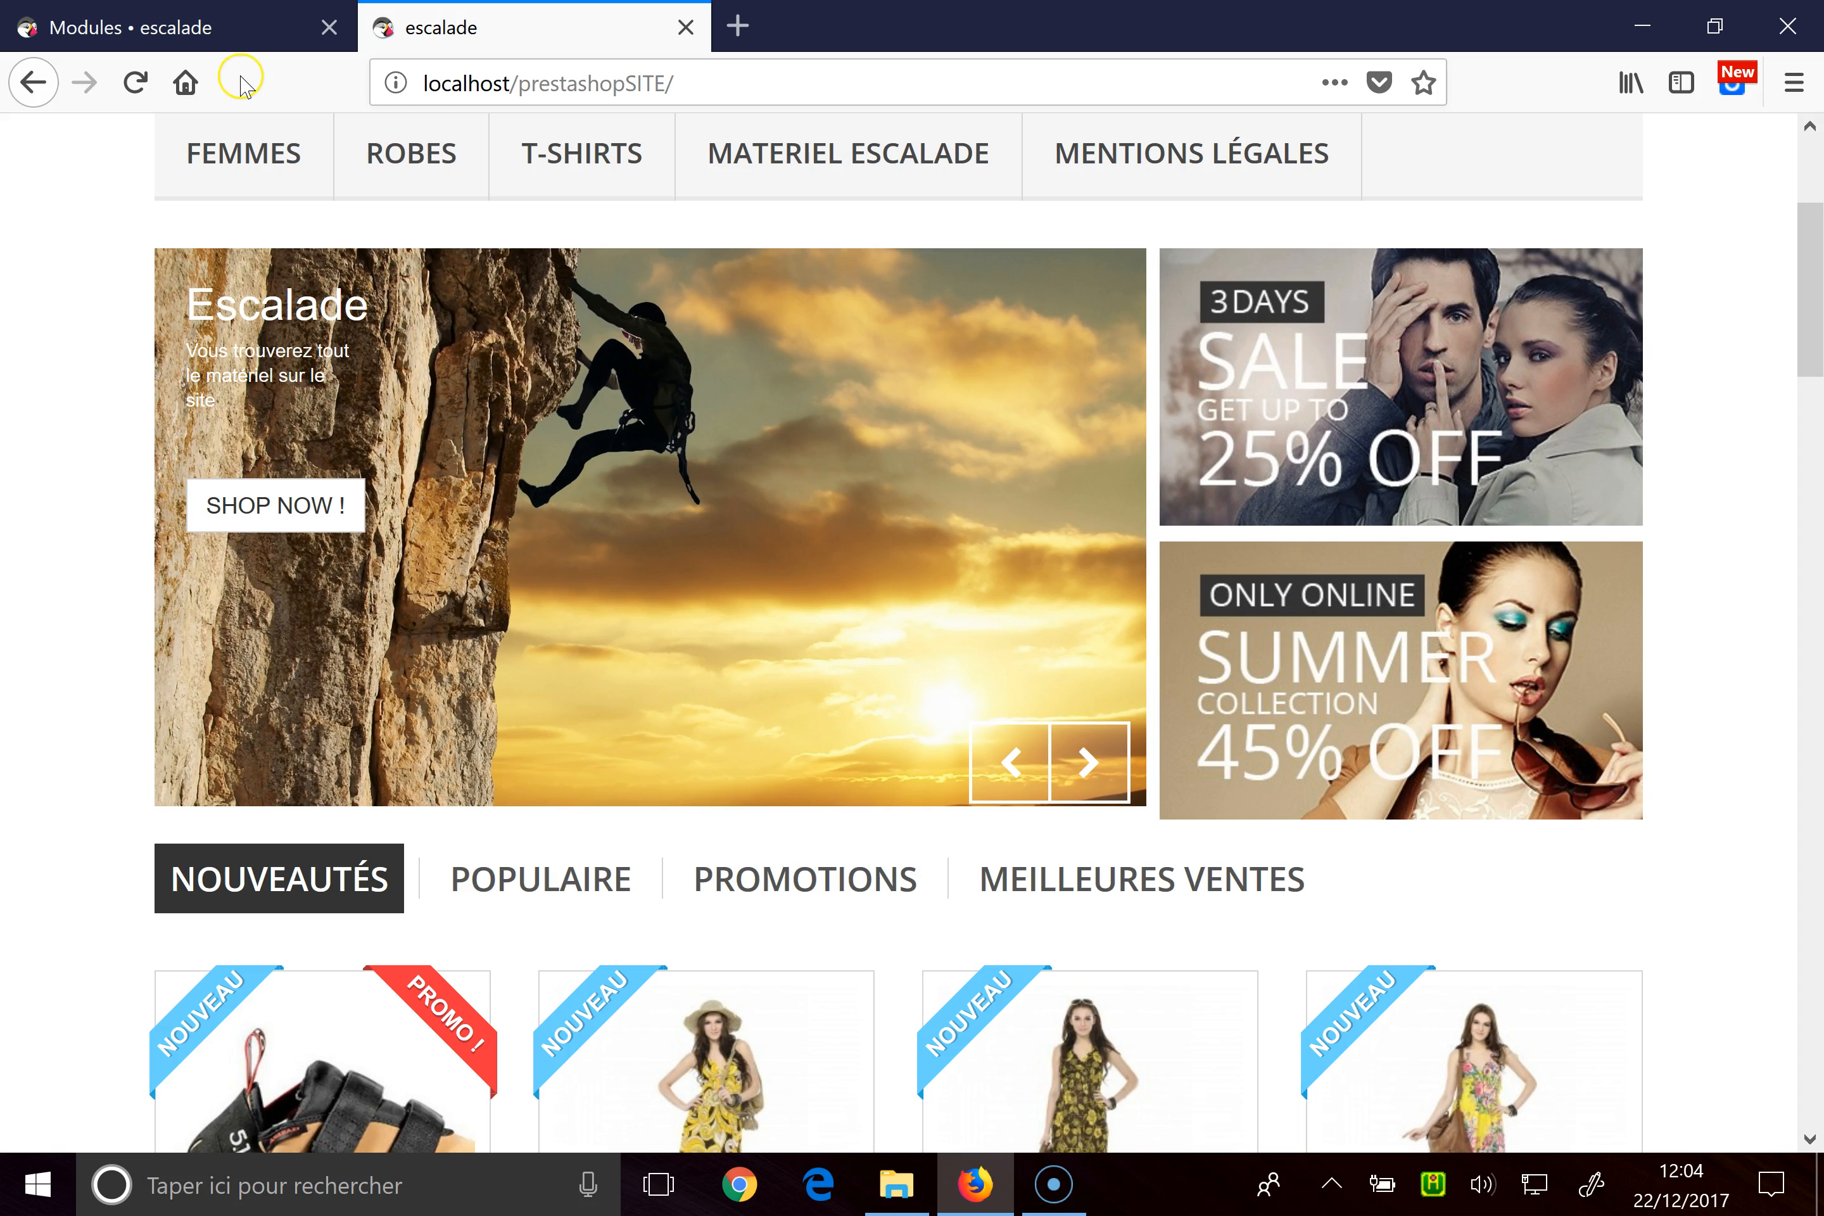
pyautogui.click(230, 27)
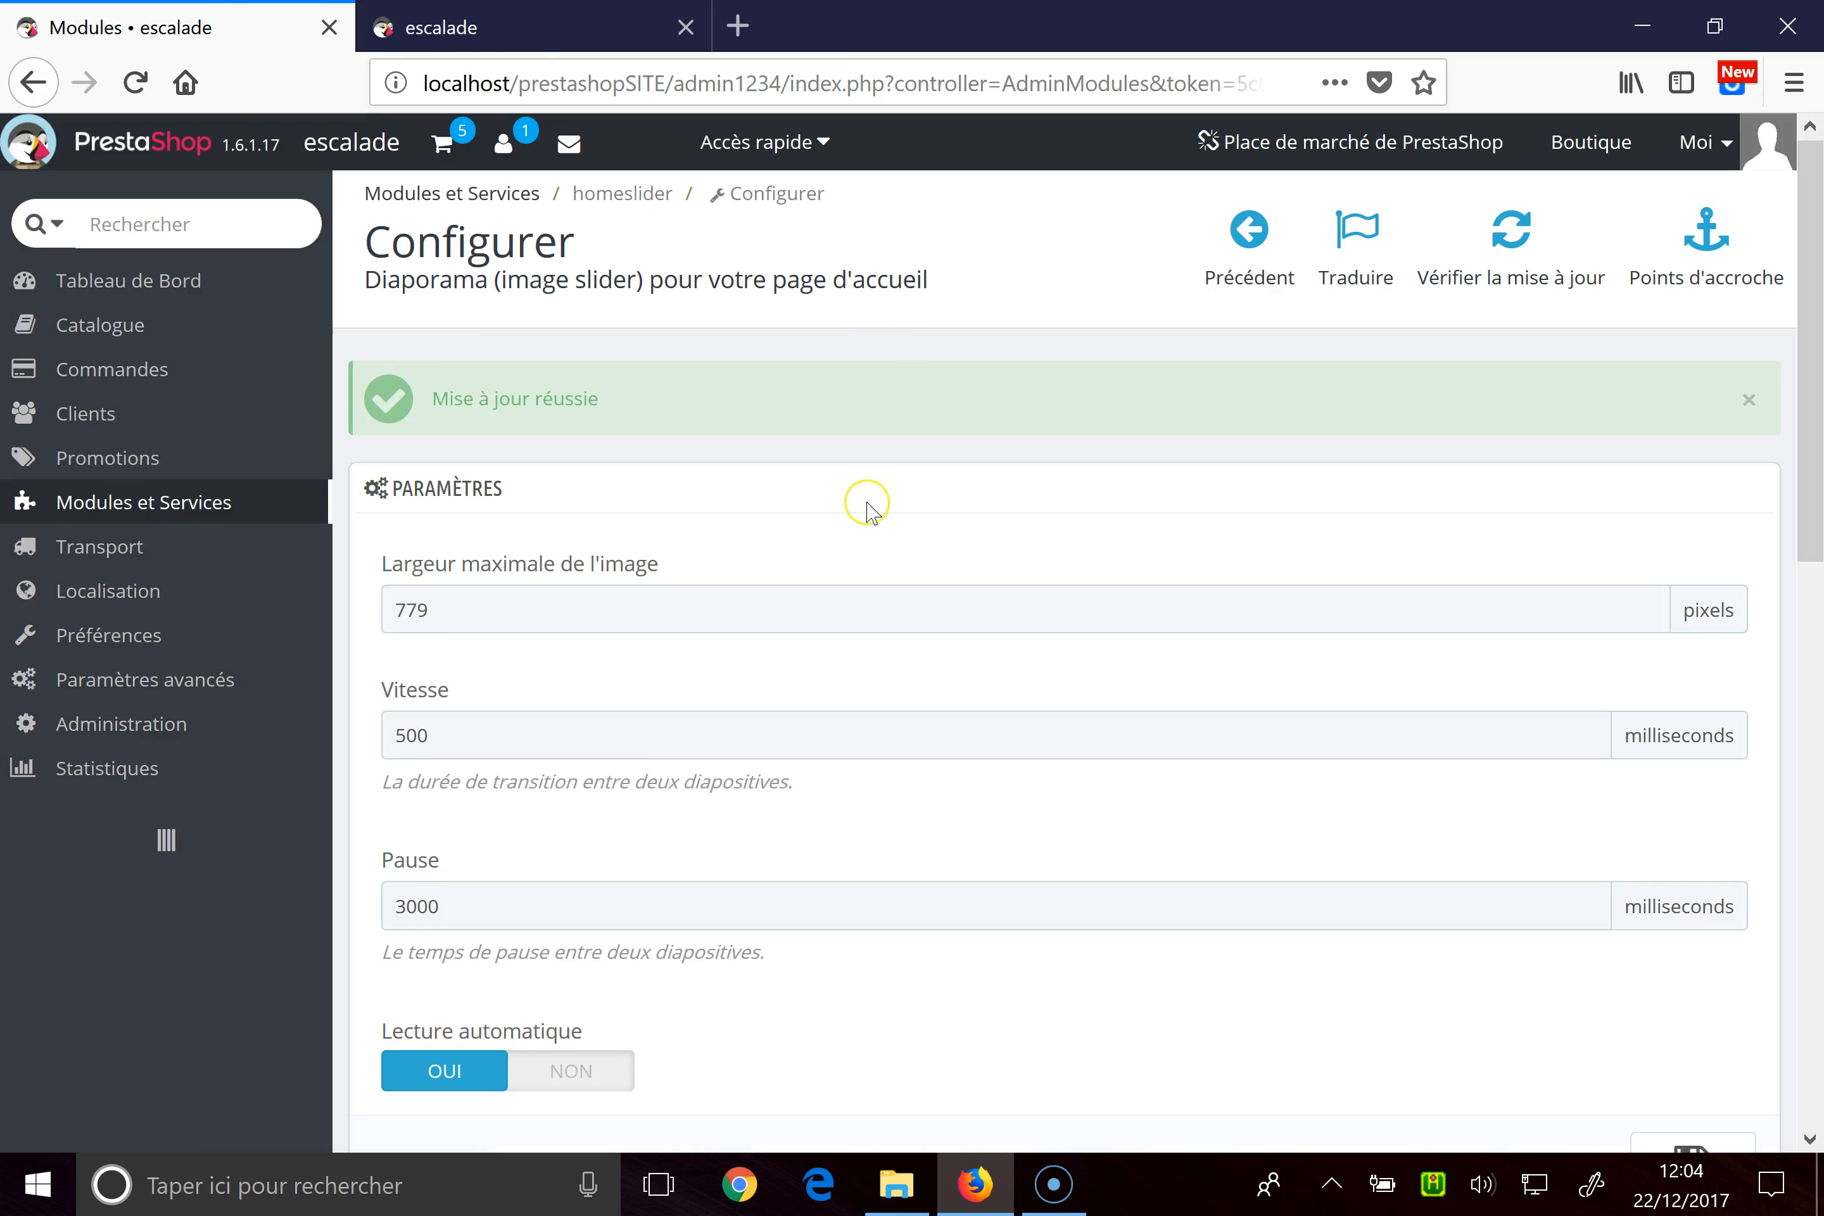